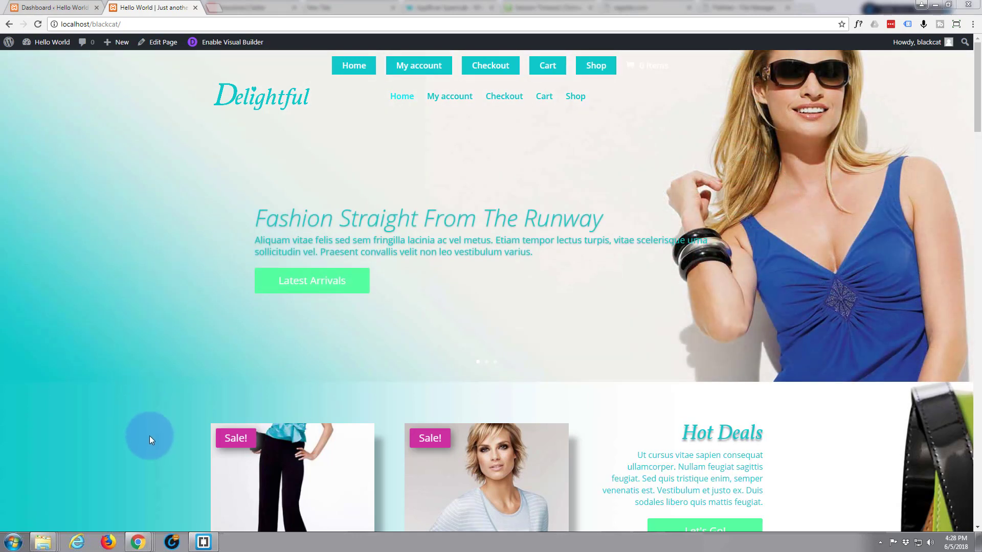
# Examine the store home page's sections, from the fashion slider and Hot Deals down to the sold-items counters and sale sign-up.
pyautogui.scroll(-12, 146, 424)
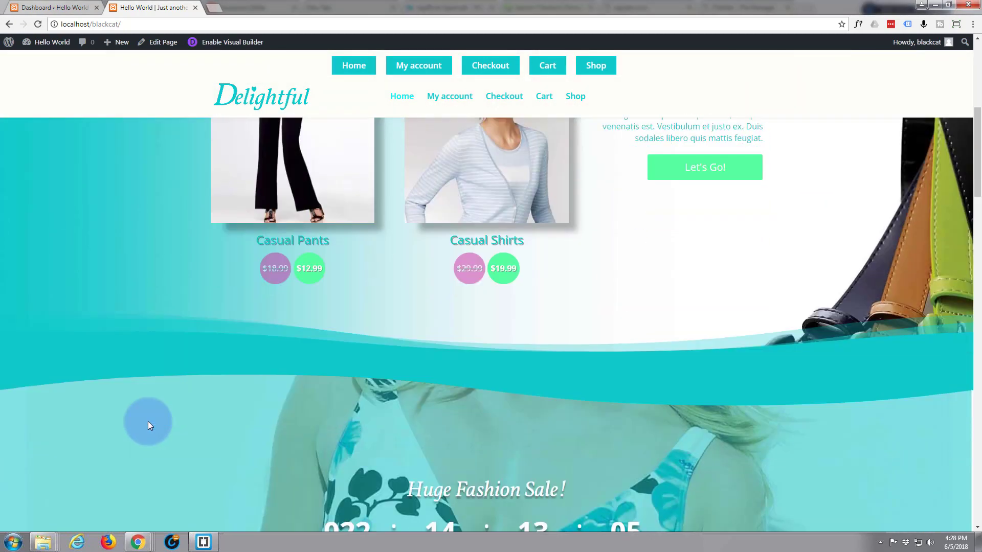
pyautogui.scroll(-15, 149, 422)
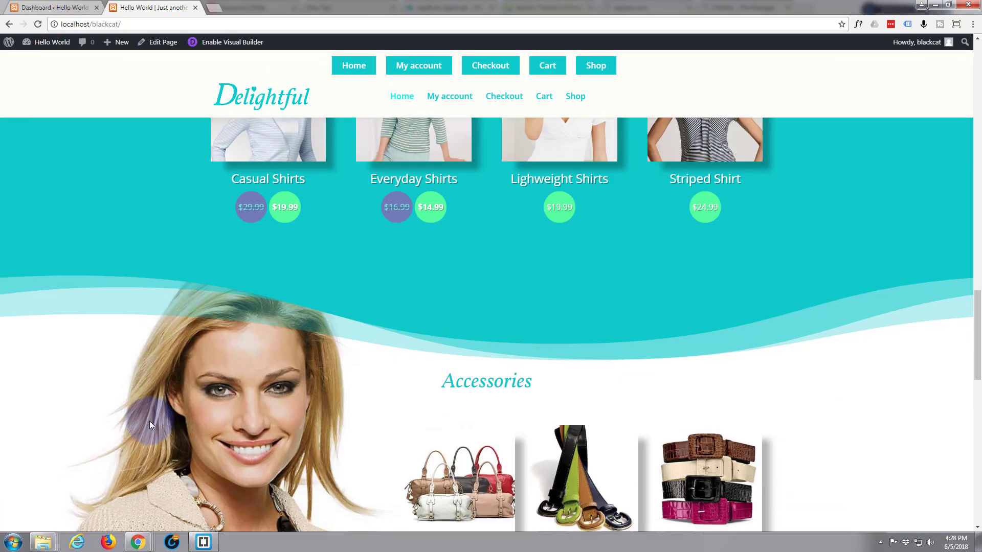
pyautogui.scroll(-9, 151, 421)
pyautogui.scroll(8, 151, 419)
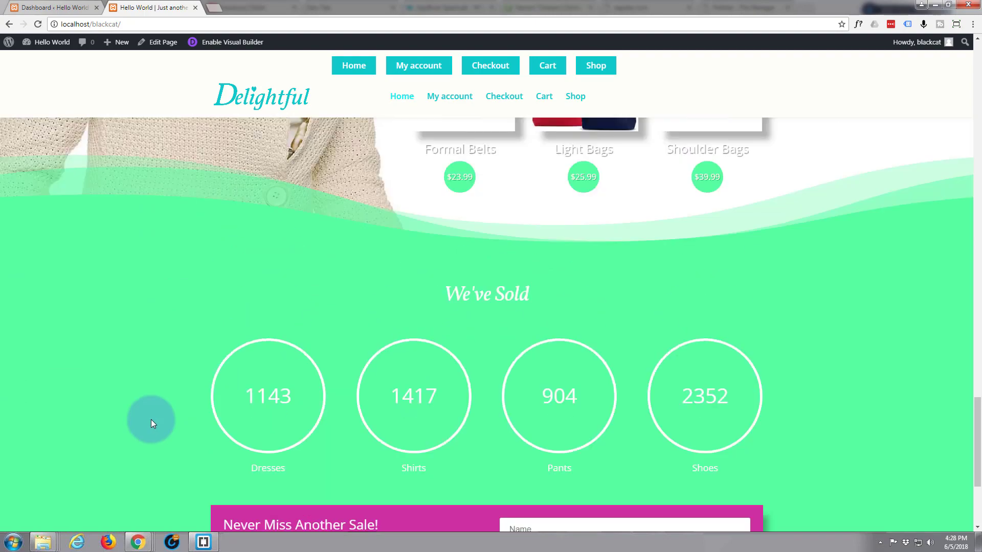
pyautogui.scroll(10, 151, 419)
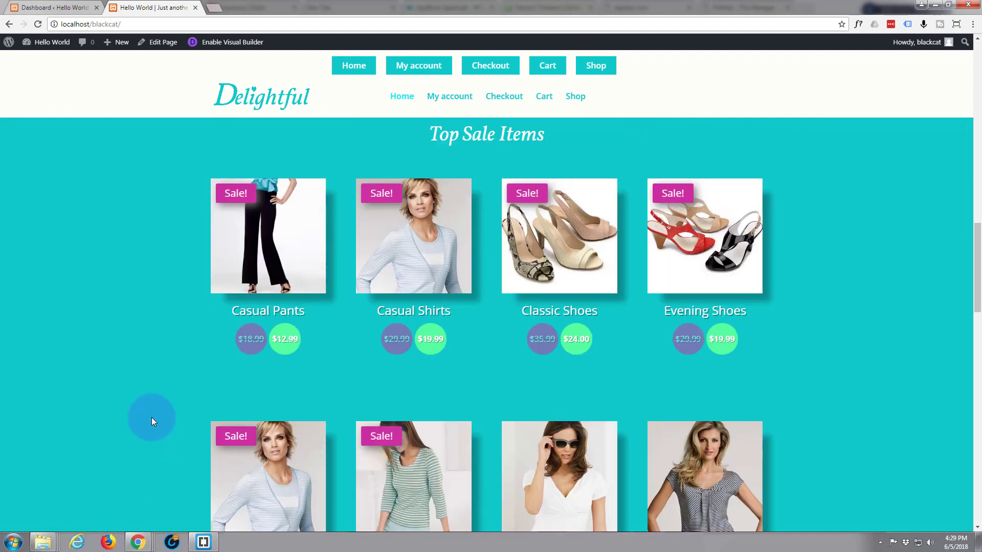
pyautogui.scroll(10, 152, 416)
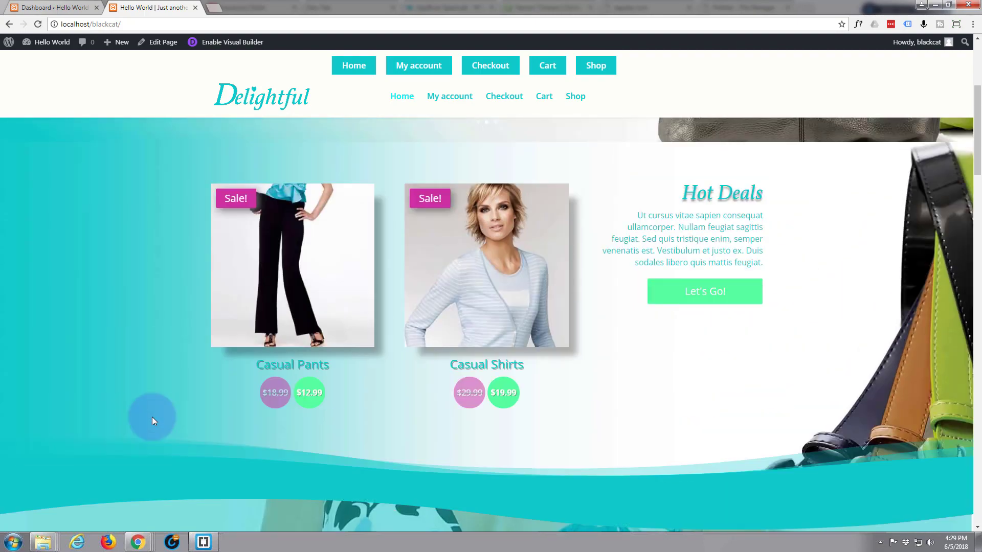
pyautogui.scroll(2, 153, 416)
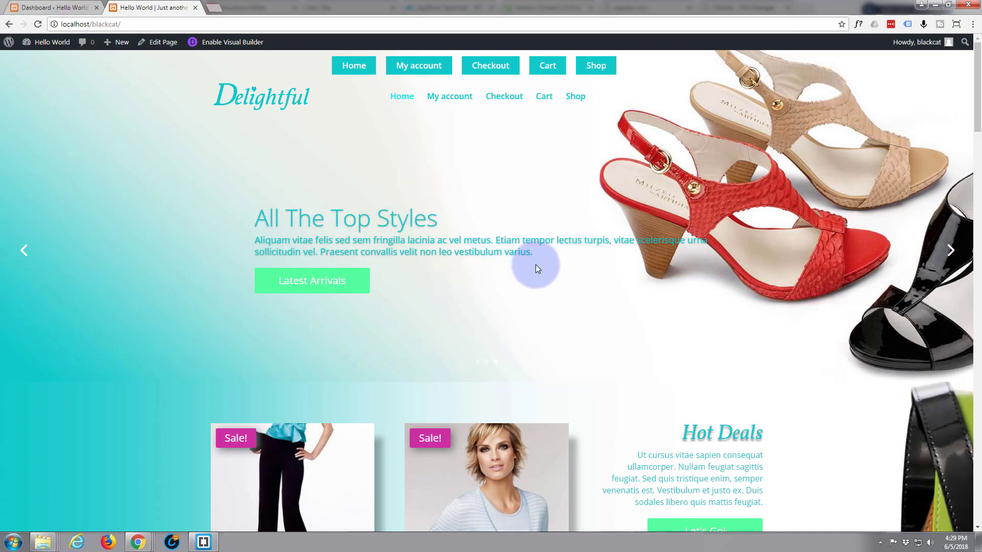
pyautogui.scroll(-2, 195, 236)
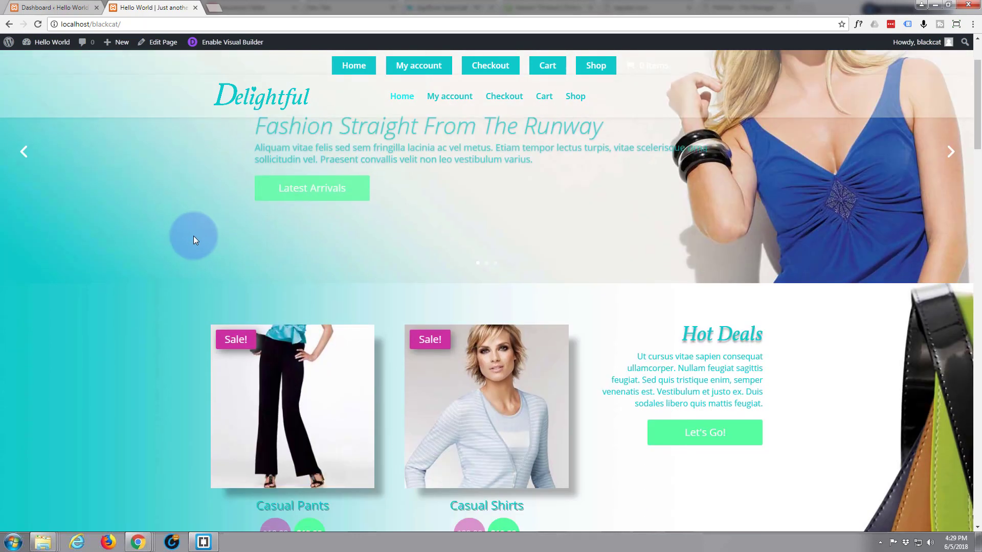
pyautogui.scroll(-3, 193, 236)
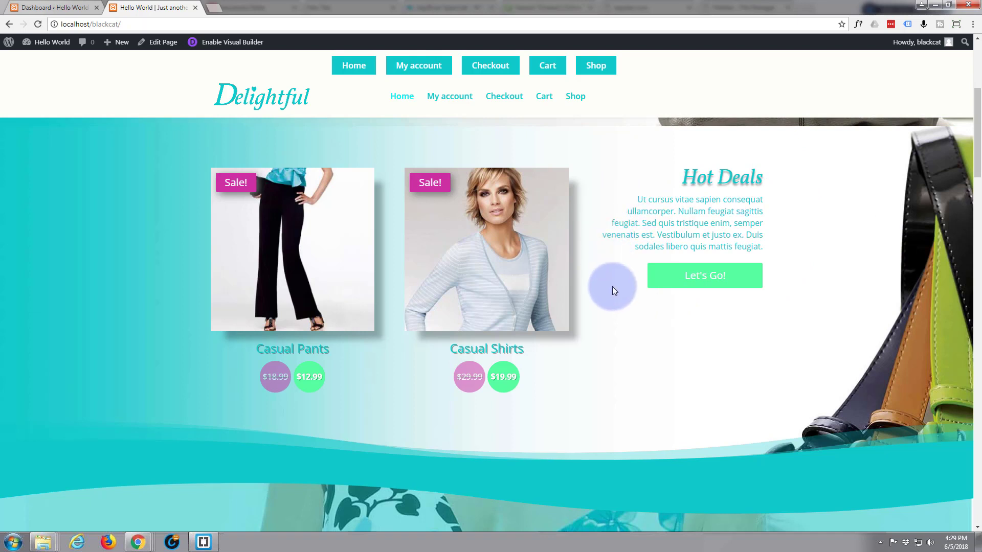
pyautogui.scroll(2, 616, 329)
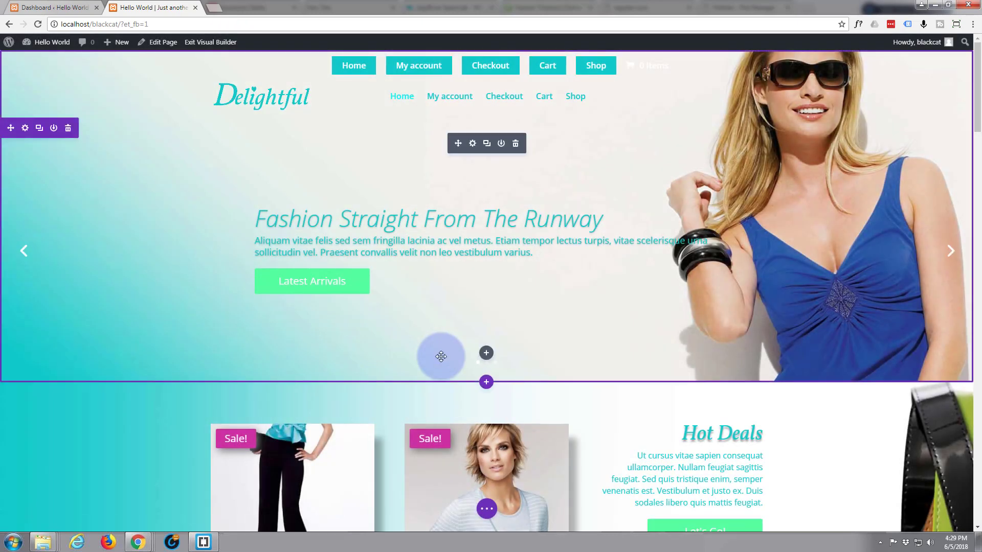
# Set the top custom padding of the Hot Deals call to action module to 150px in its spacing design options.
pyautogui.scroll(-4, 434, 347)
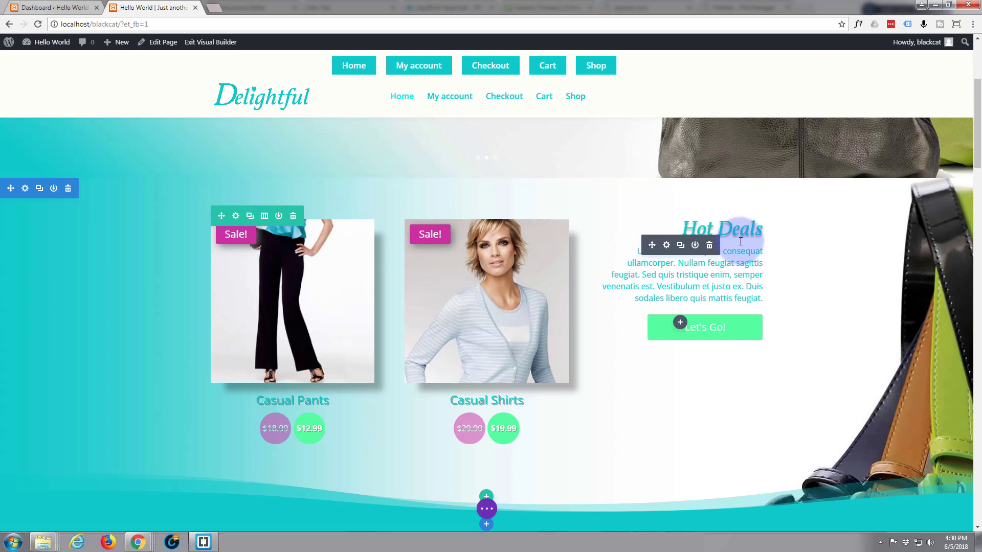
pyautogui.click(667, 246)
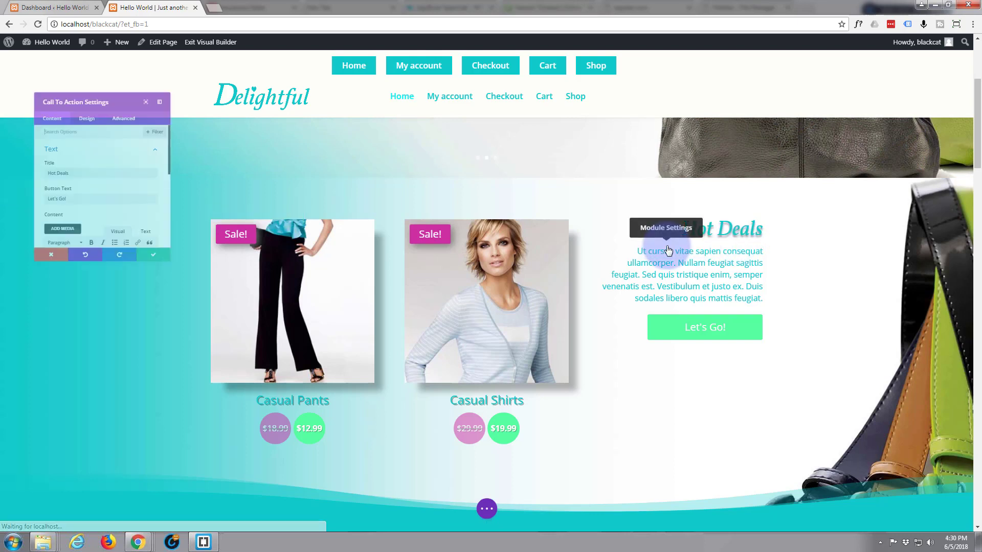
pyautogui.click(88, 92)
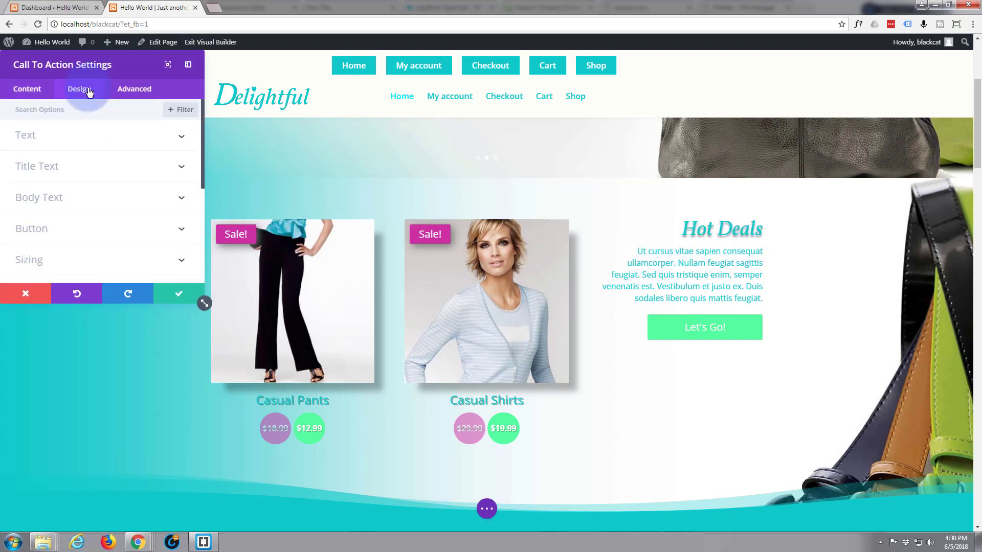
pyautogui.scroll(-4, 128, 196)
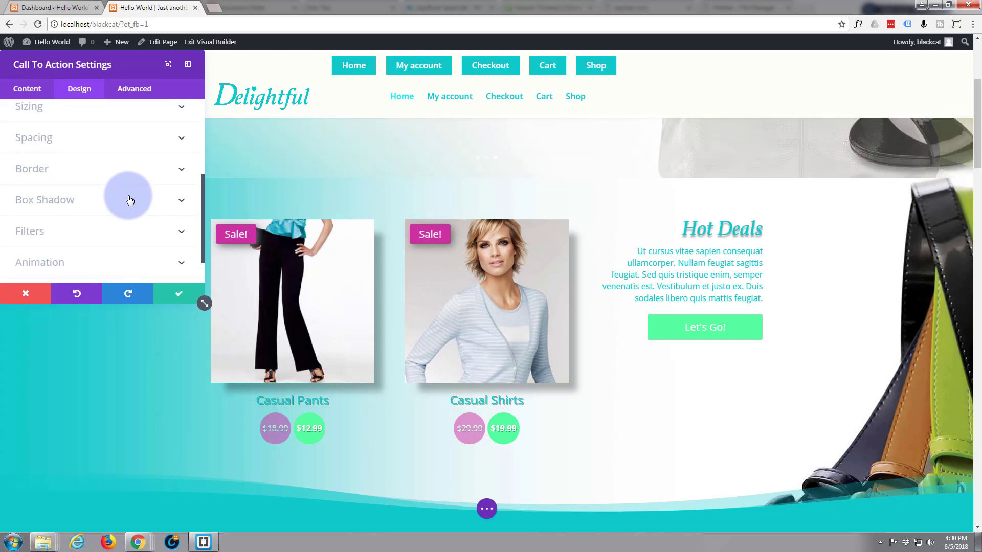
pyautogui.scroll(-1, 129, 200)
pyautogui.scroll(1, 129, 200)
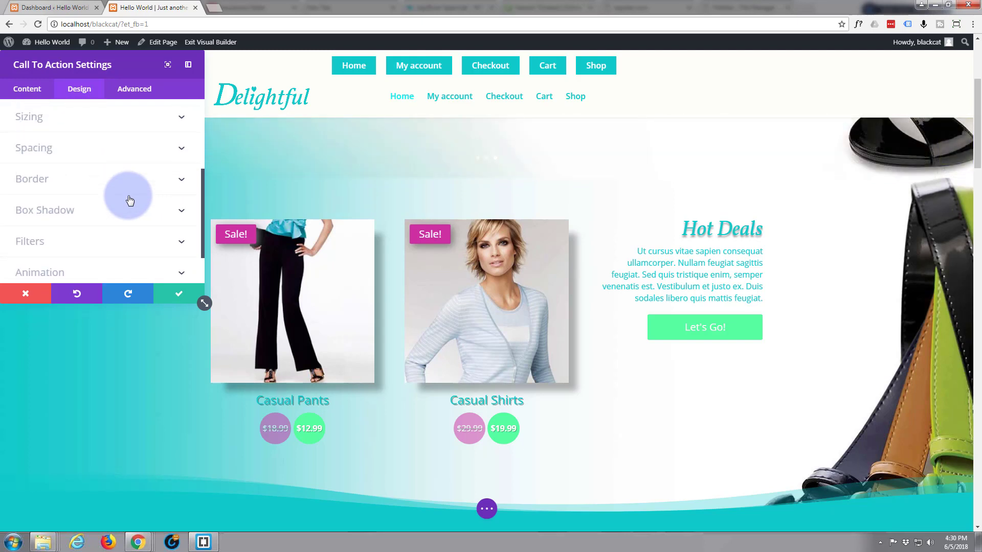
pyautogui.click(179, 154)
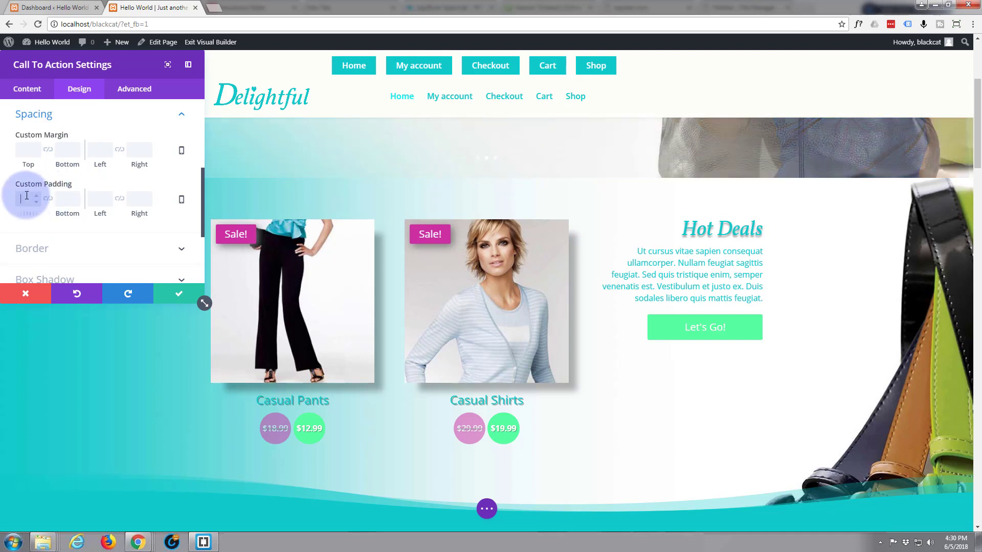
pyautogui.write('150px')
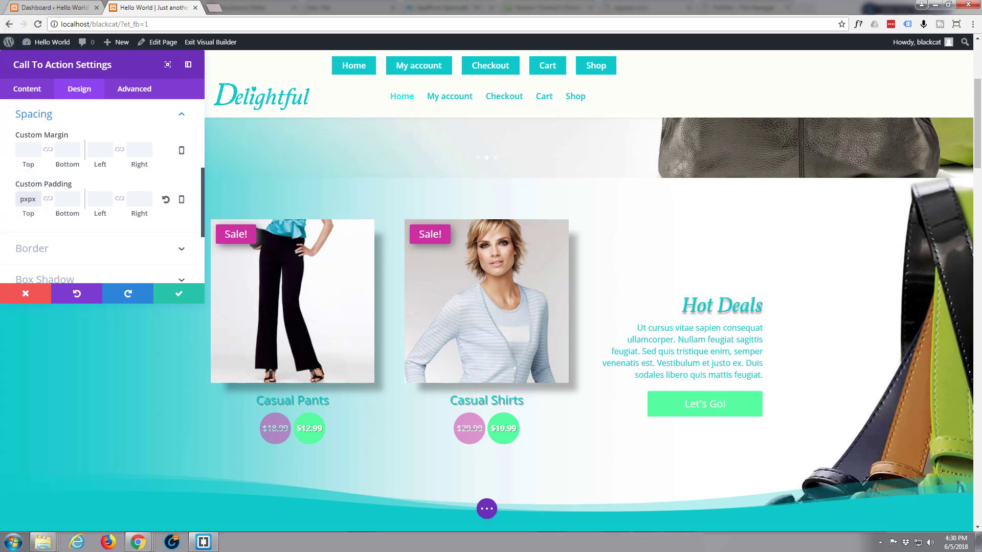
# Replace the call to action's top custom padding with 100px, check the alignment beside the products, and save the module settings.
pyautogui.click(31, 188)
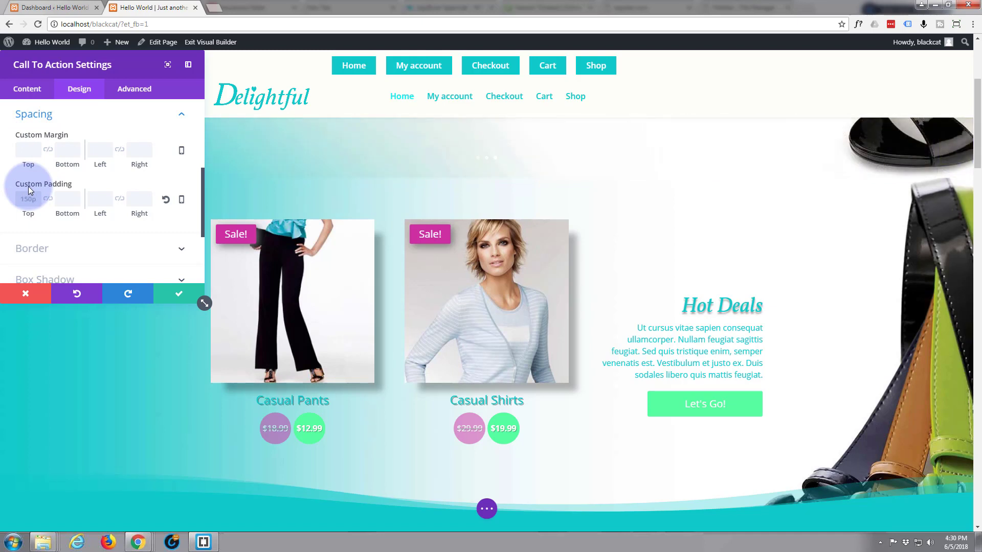
pyautogui.press('BackSpace')
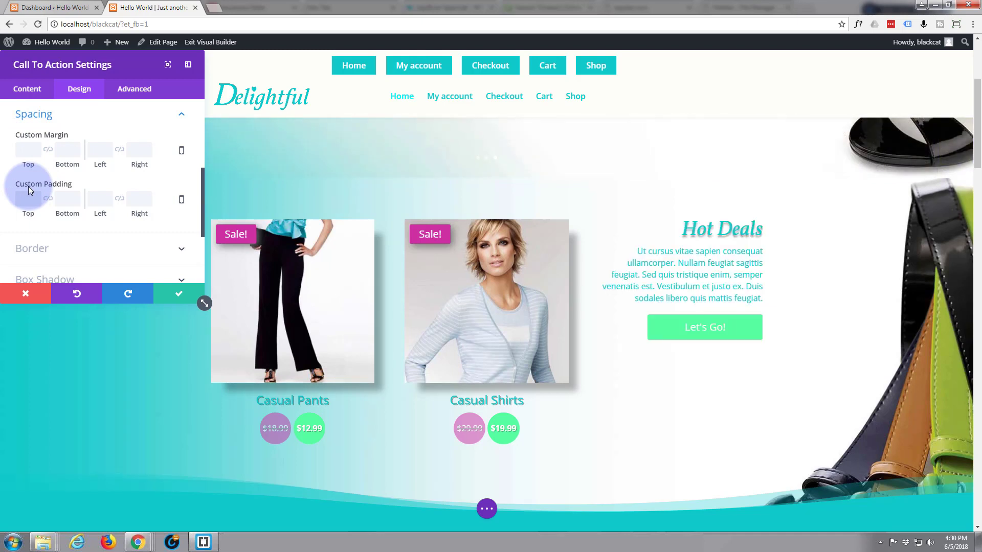
pyautogui.write('100')
pyautogui.write('pxpx')
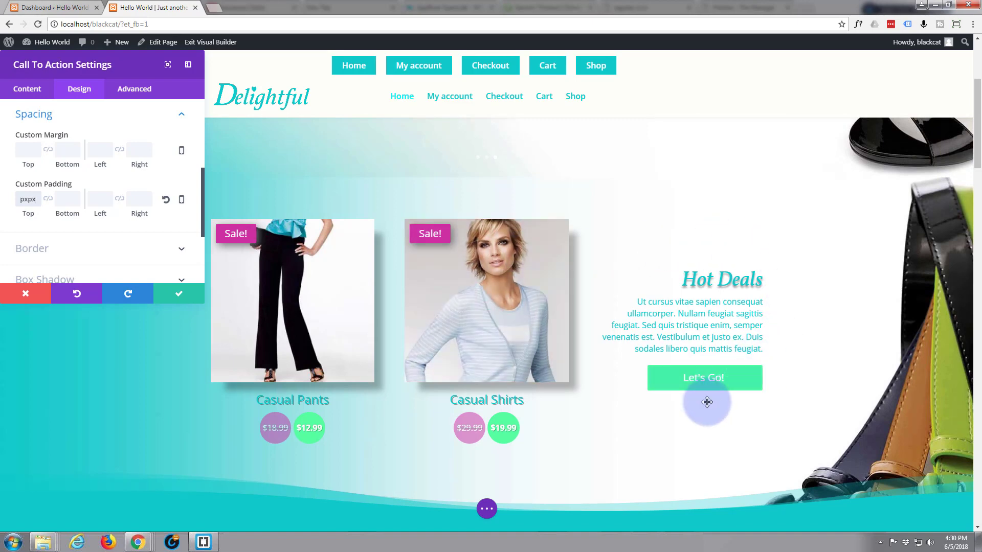
pyautogui.scroll(2, 723, 231)
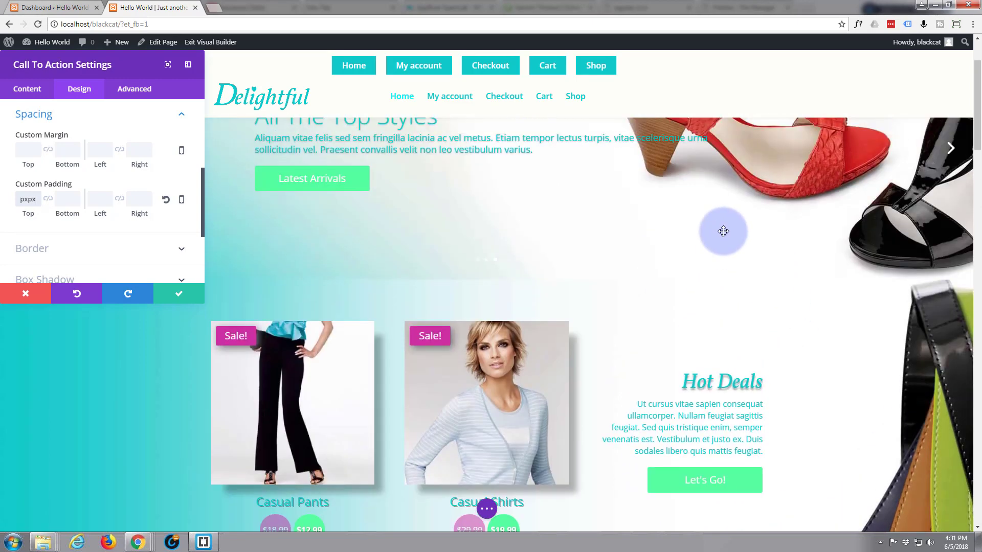
pyautogui.scroll(-2, 724, 231)
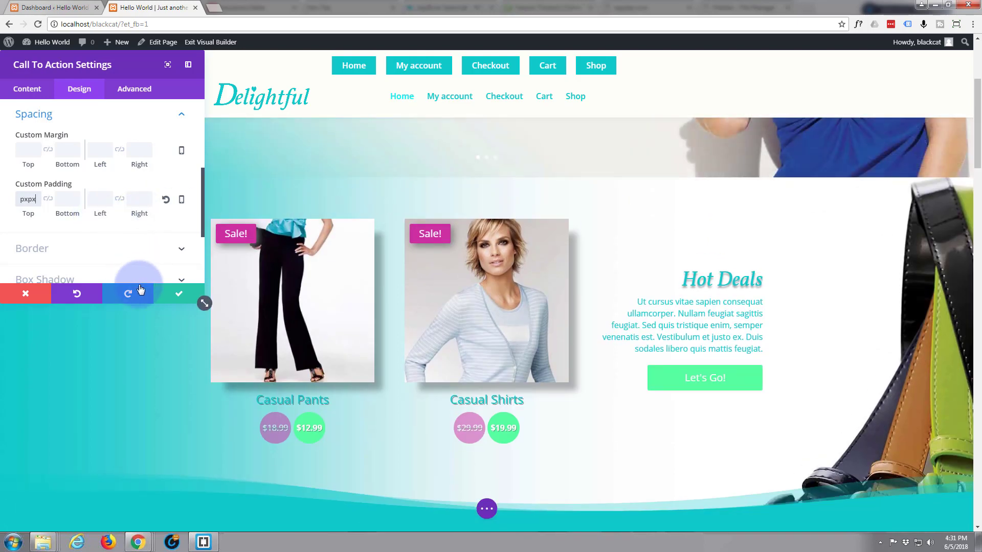
pyautogui.click(176, 294)
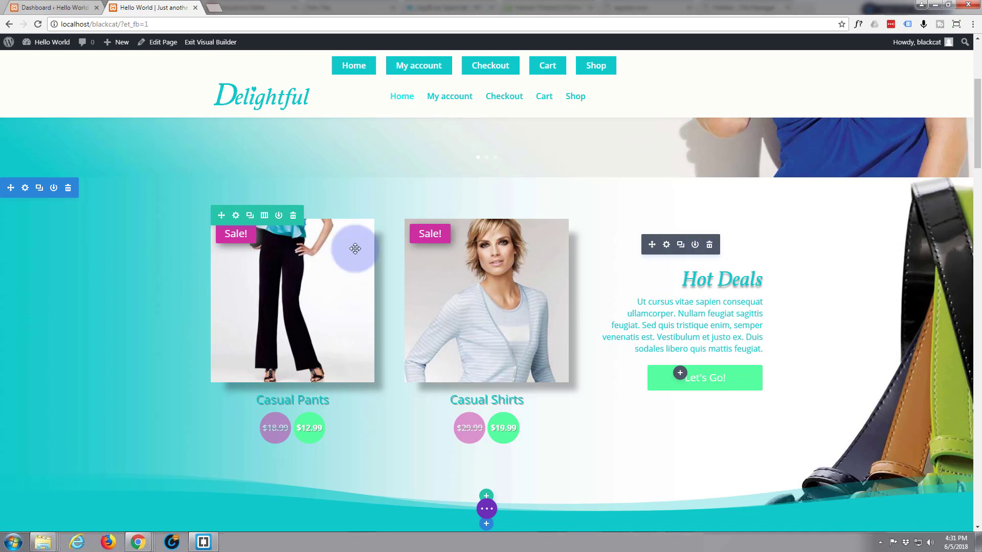
# Save the section with the sale products and Hot Deals call to action to the Divi Library as "header".
pyautogui.click(53, 188)
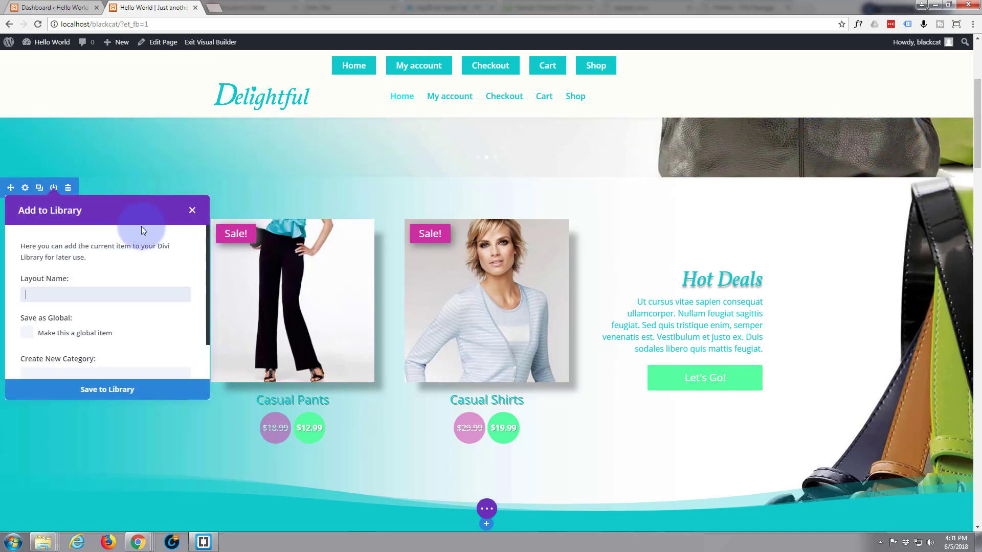
pyautogui.write('header')
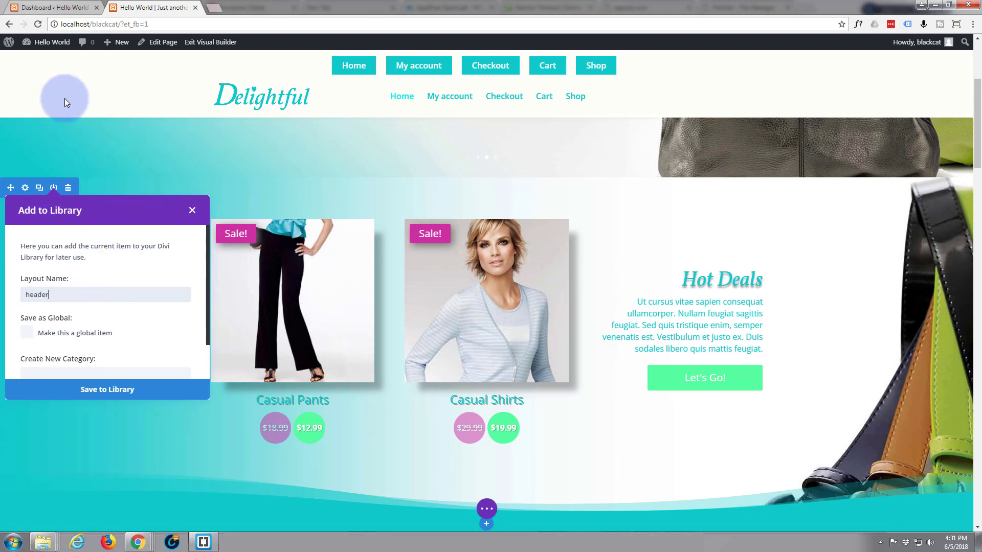
pyautogui.click(100, 390)
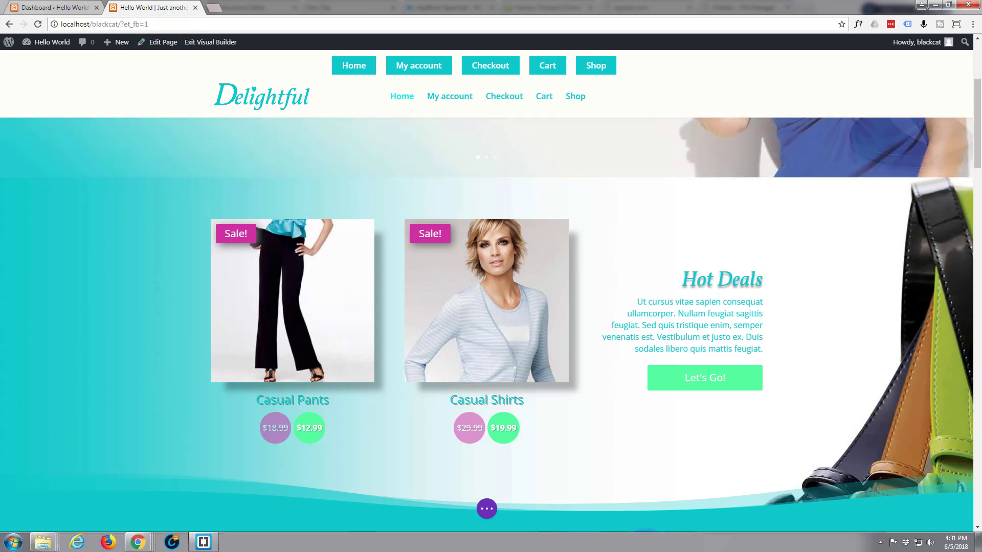
# Save the home page and exit the Visual Builder.
pyautogui.click(487, 509)
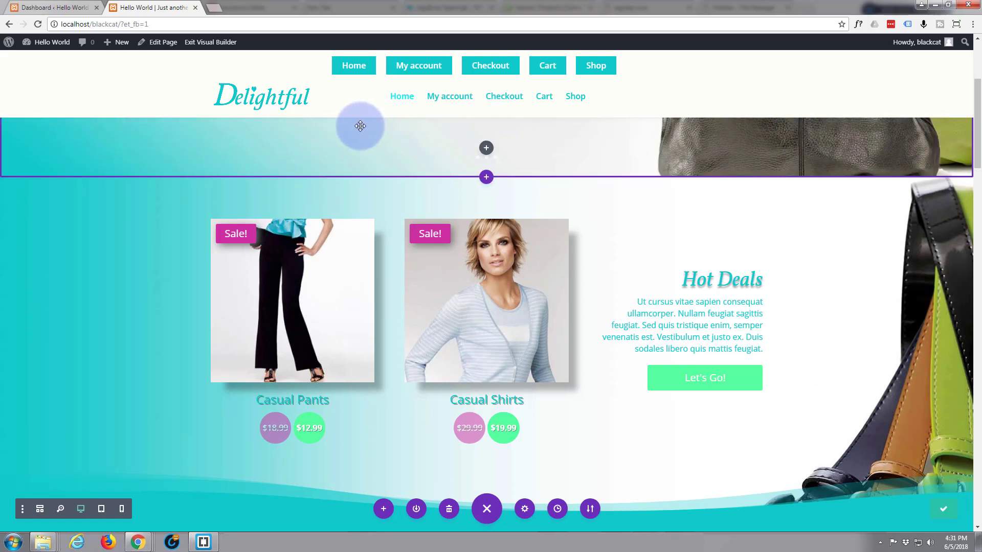
pyautogui.click(211, 46)
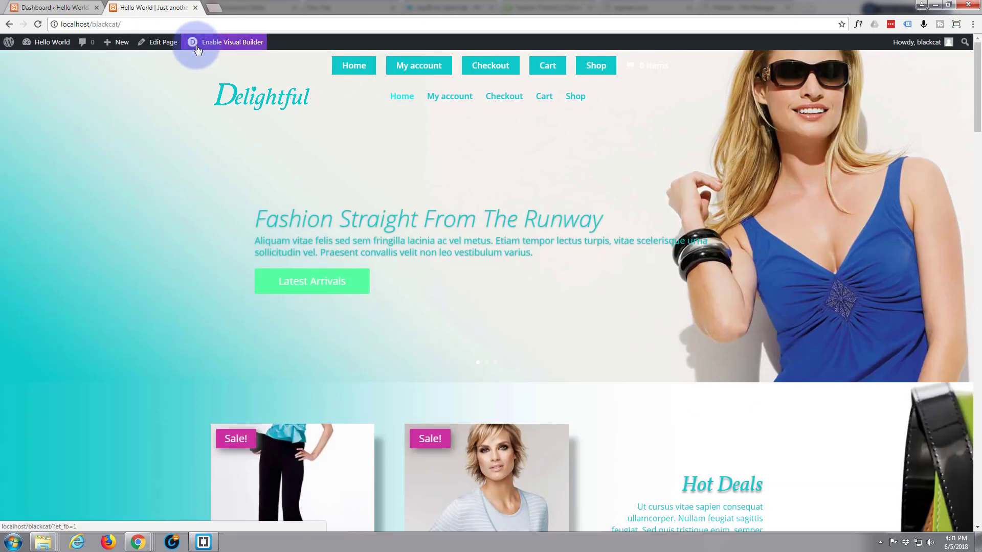
# Create a new page titled "Dresses" and switch it to the Divi Builder.
pyautogui.moveTo(114, 46)
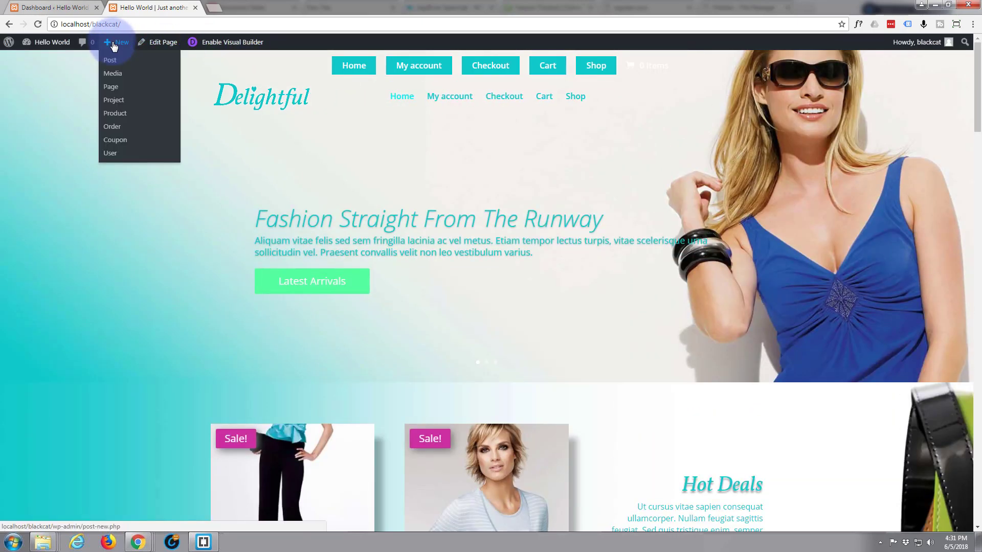
pyautogui.click(111, 87)
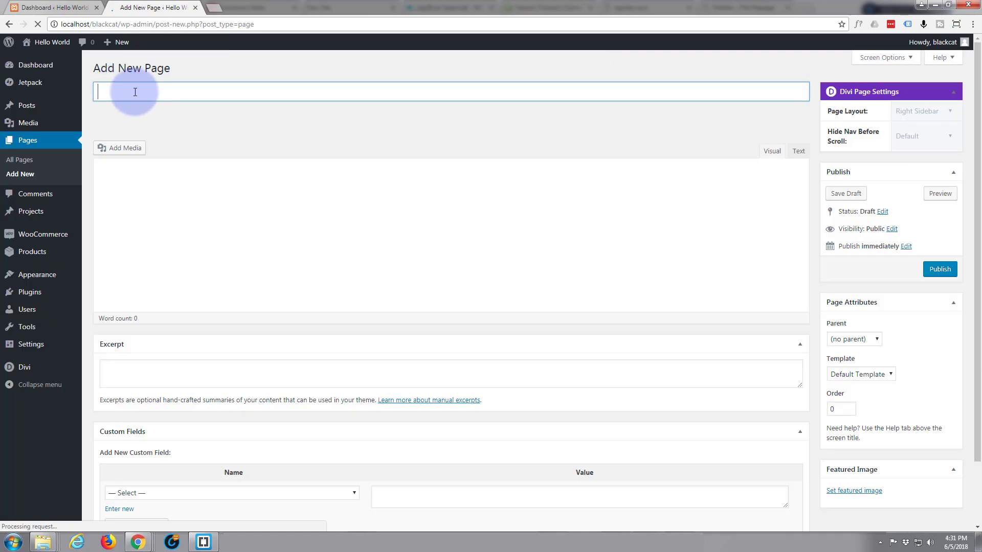
pyautogui.write('Dr')
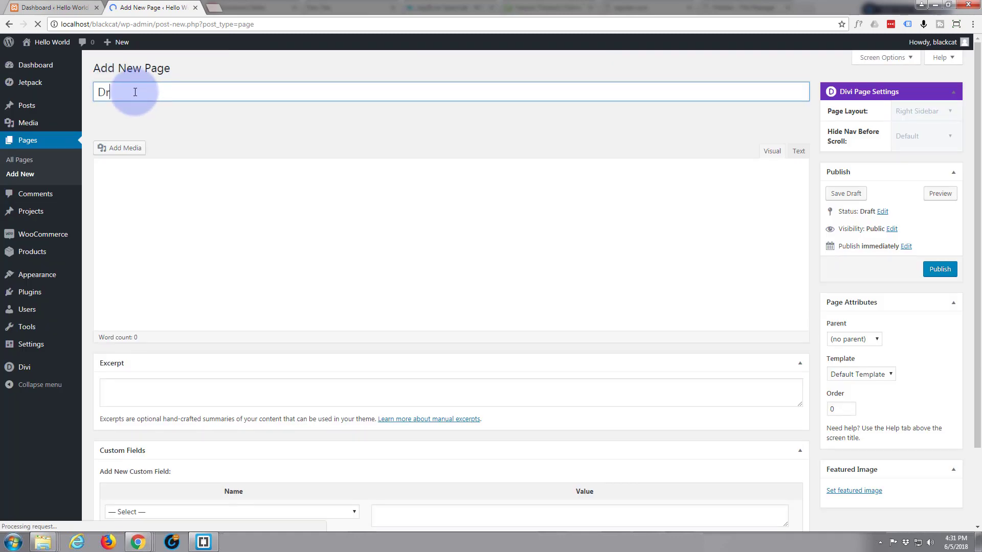
pyautogui.write('esses')
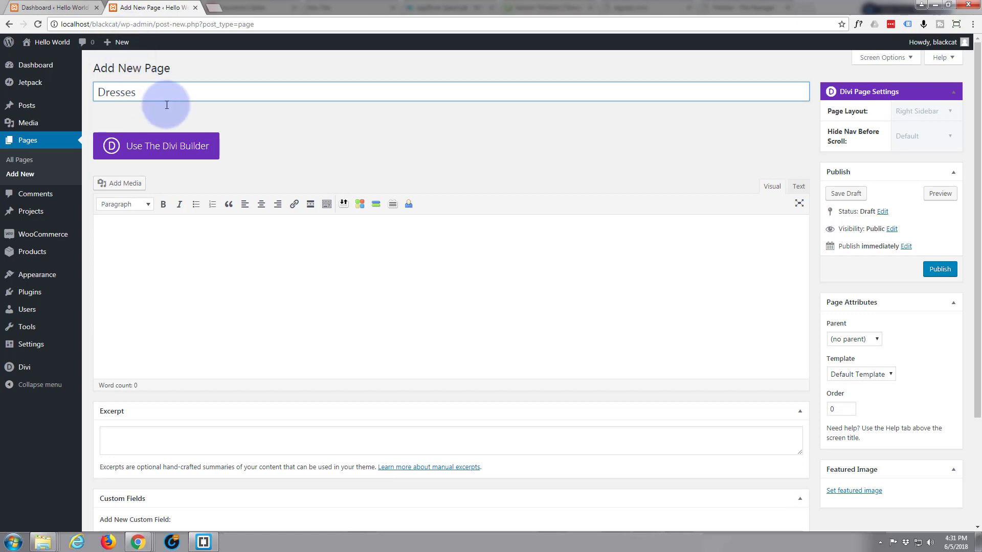
pyautogui.click(186, 147)
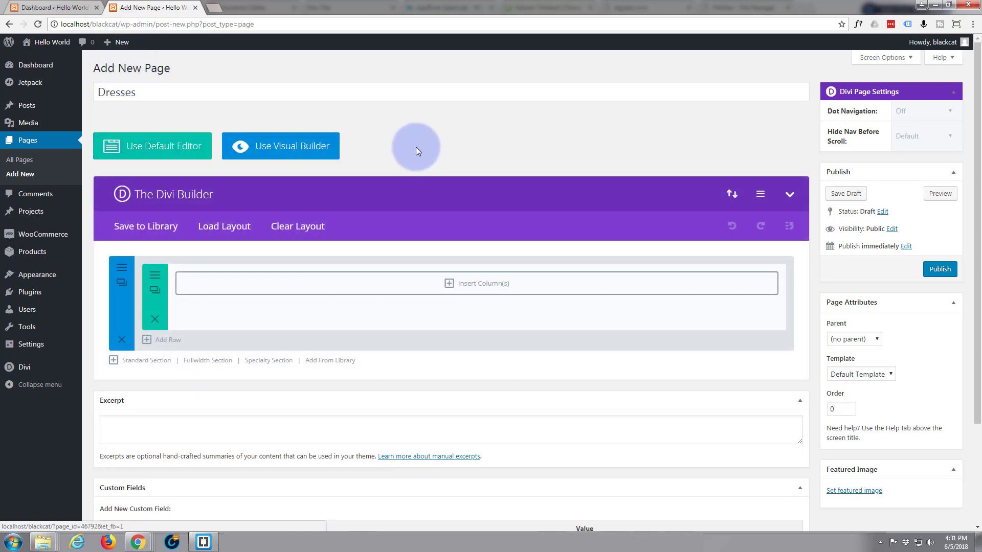
# Add the saved "header" section from the library below the empty section of the Dresses page.
pyautogui.scroll(-1, 419, 147)
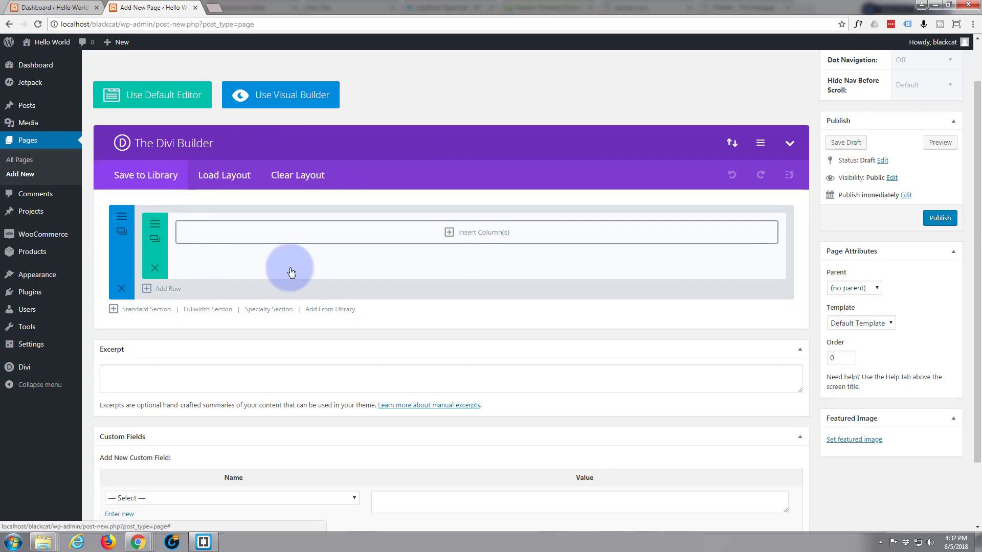
pyautogui.click(328, 310)
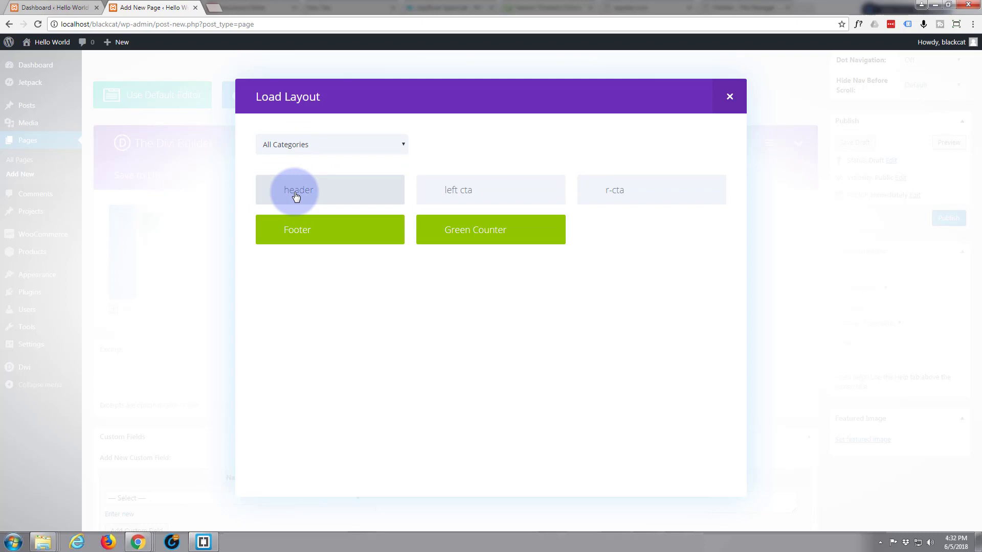
pyautogui.click(296, 193)
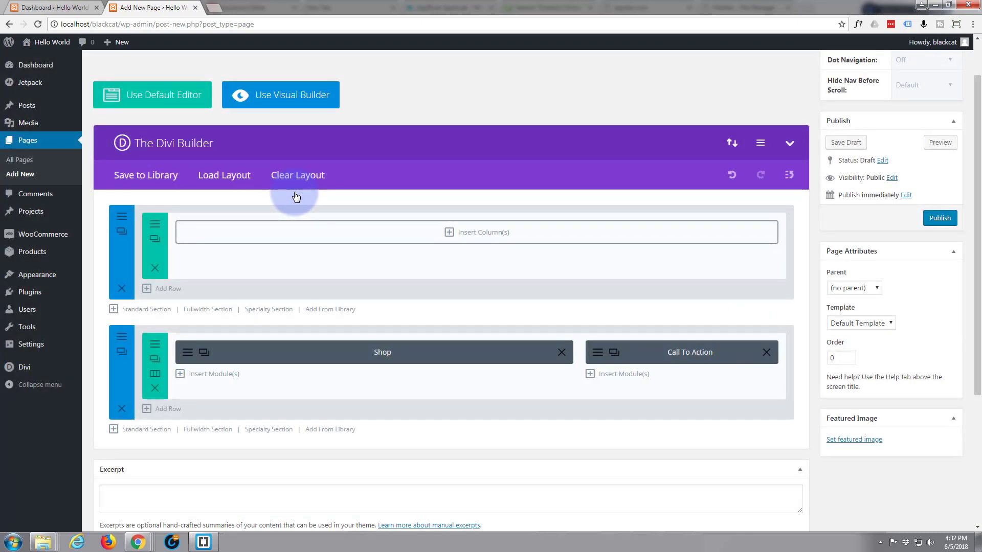
# Remove the empty section above the header, and publish the Dresses page with its preview opened.
pyautogui.click(122, 289)
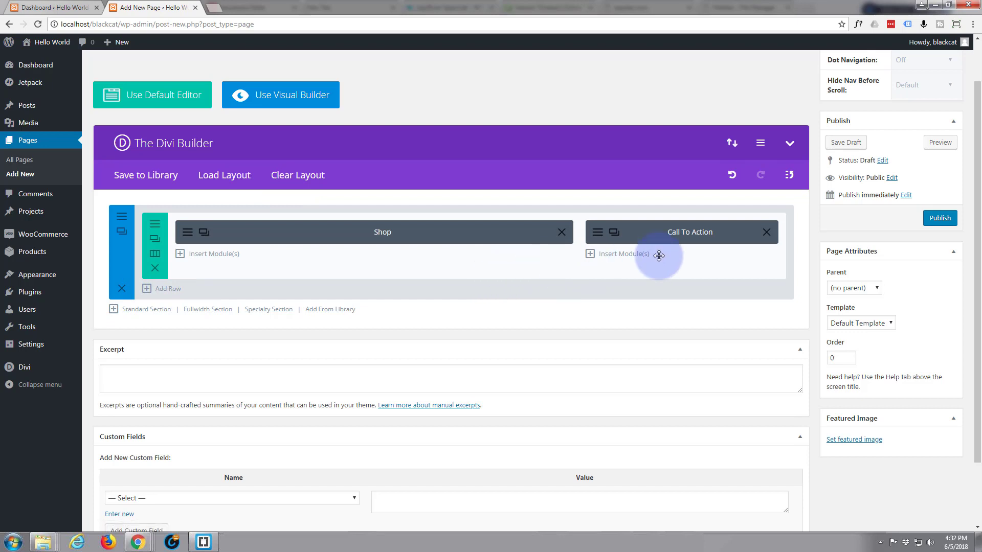
pyautogui.click(940, 218)
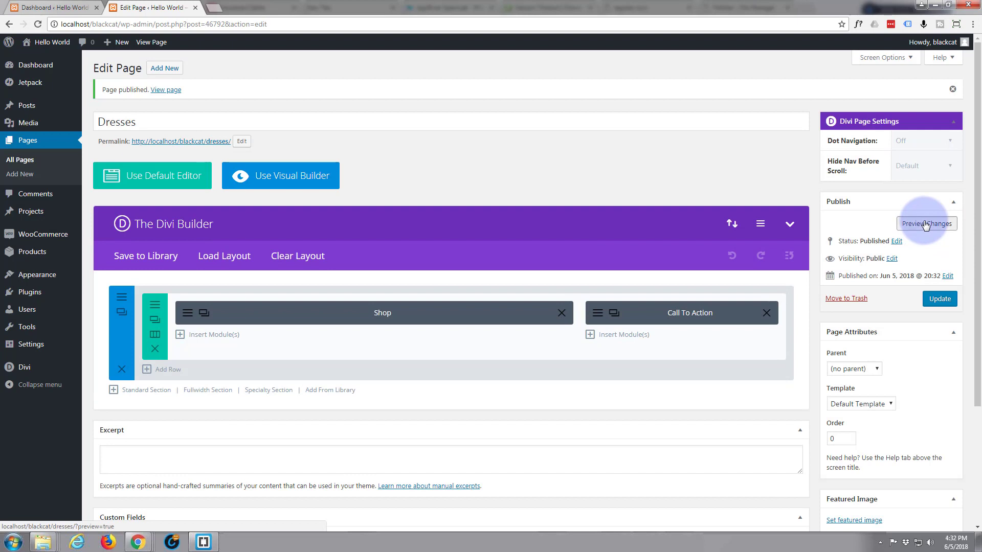
pyautogui.click(926, 224)
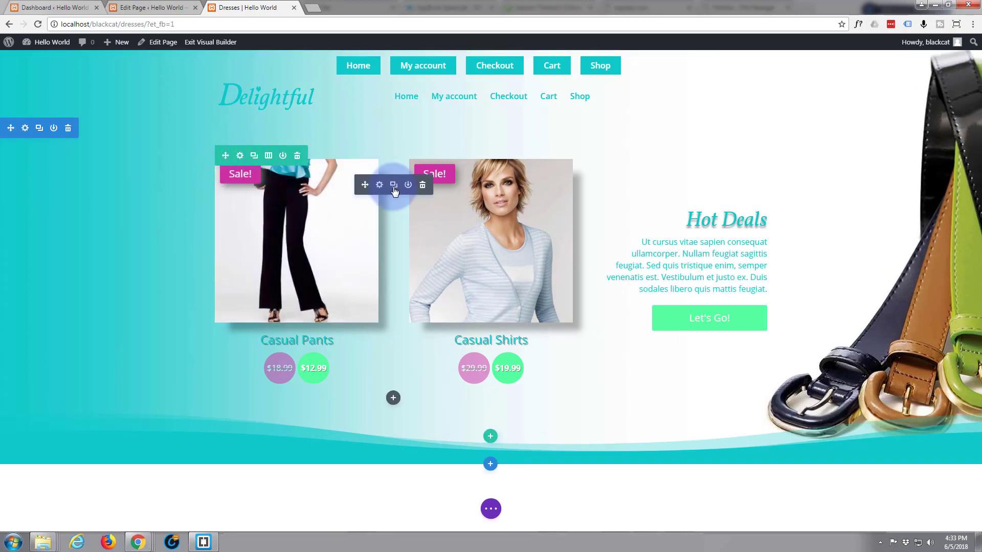
# Set the header's Shop module to the Product Category type, include only the Dresses category, and save the module.
pyautogui.click(380, 185)
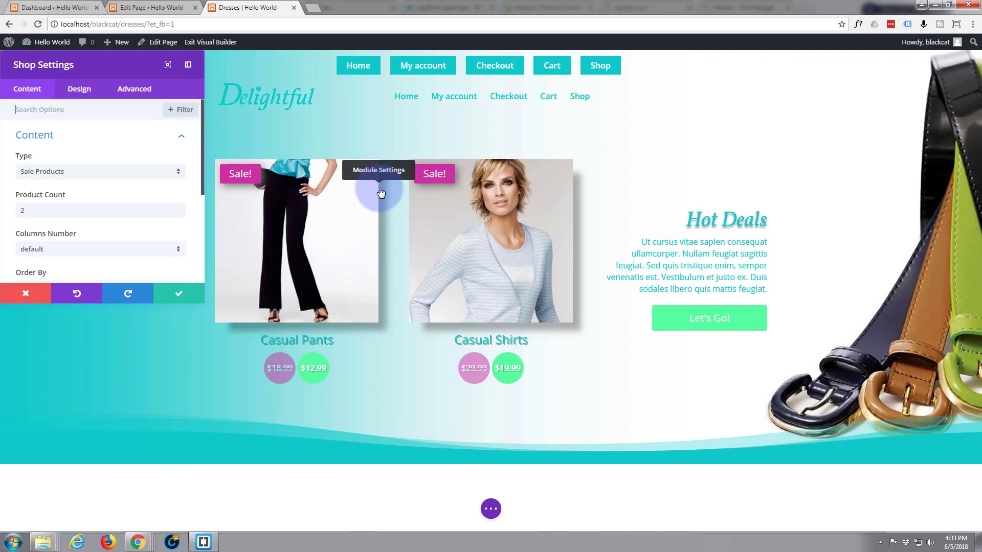
pyautogui.click(179, 177)
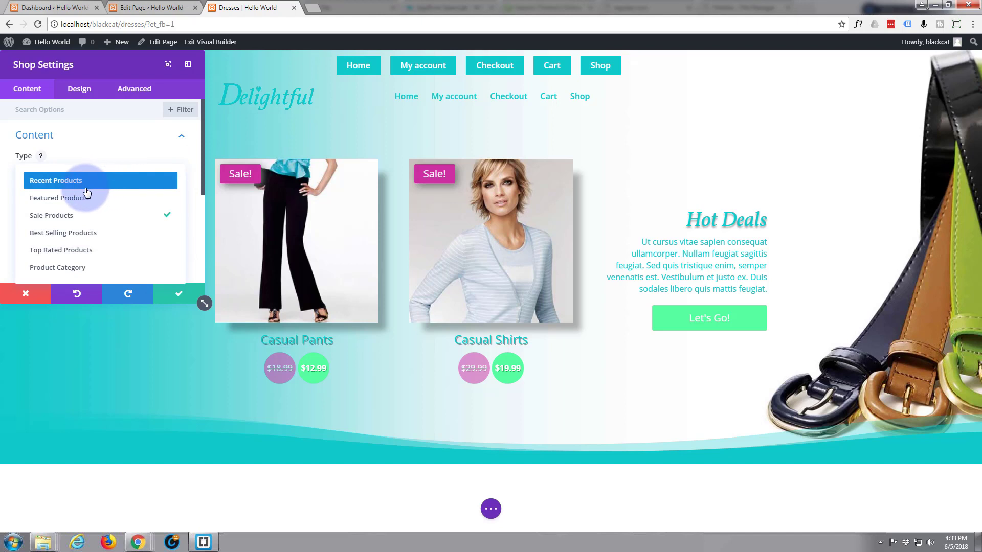
pyautogui.click(79, 269)
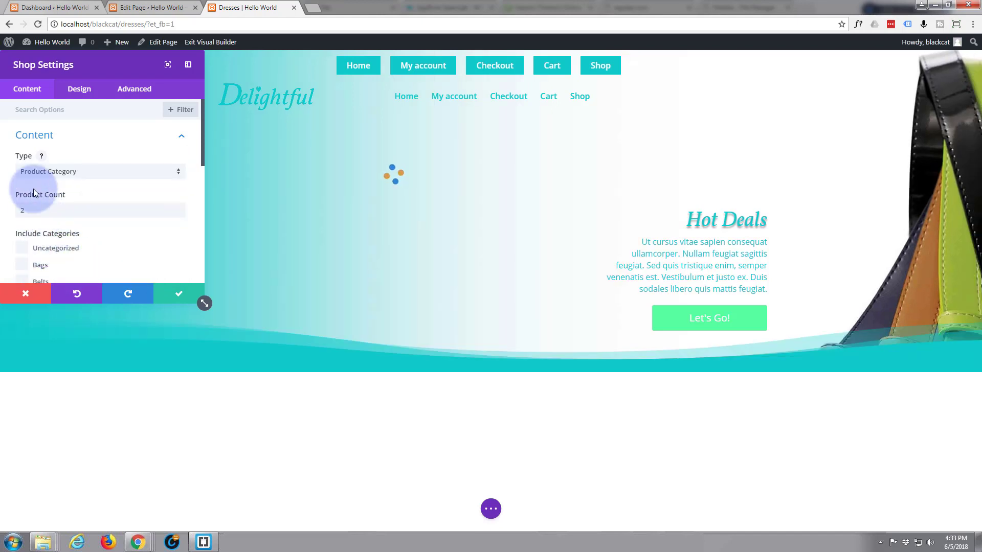
pyautogui.scroll(-3, 94, 246)
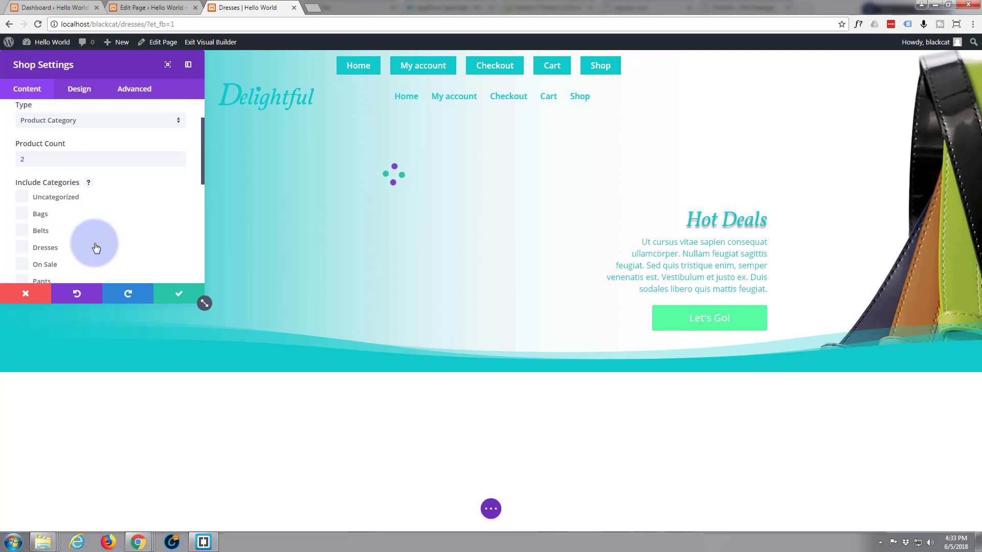
pyautogui.scroll(-1, 96, 249)
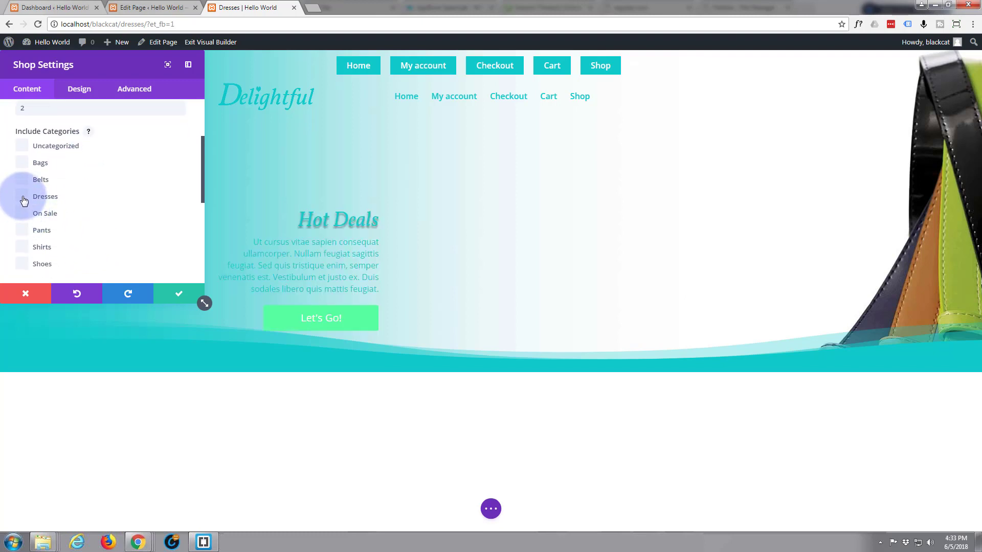
pyautogui.click(22, 198)
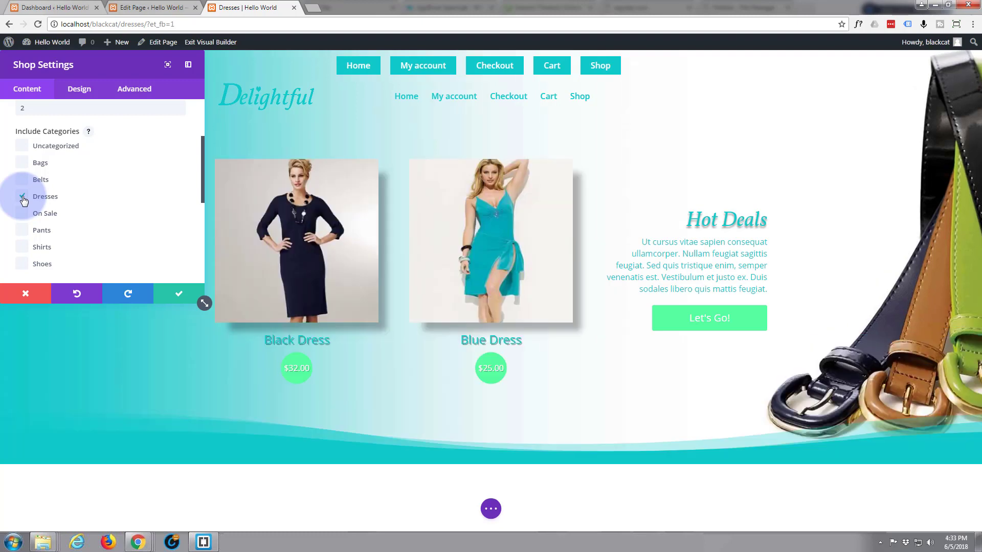
pyautogui.click(178, 299)
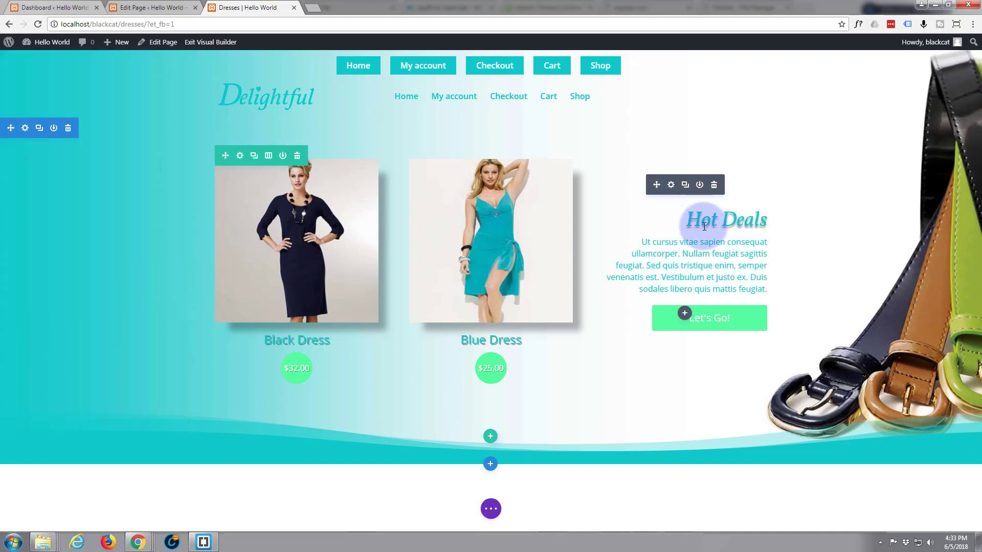
# Change the title of the header's Call To Action module to "Dresses" and save the module.
pyautogui.click(671, 185)
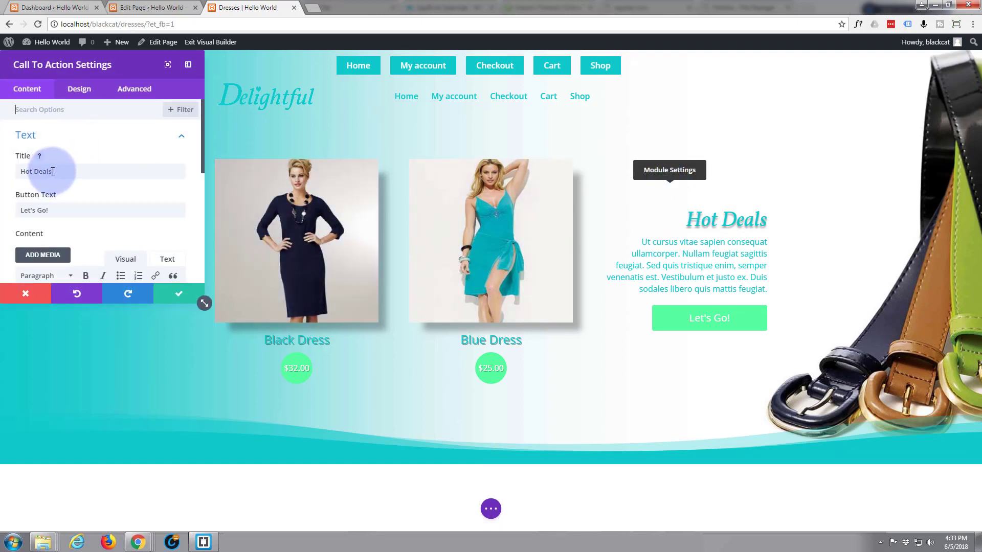
pyautogui.moveTo(53, 171); pyautogui.dragTo(15, 169)
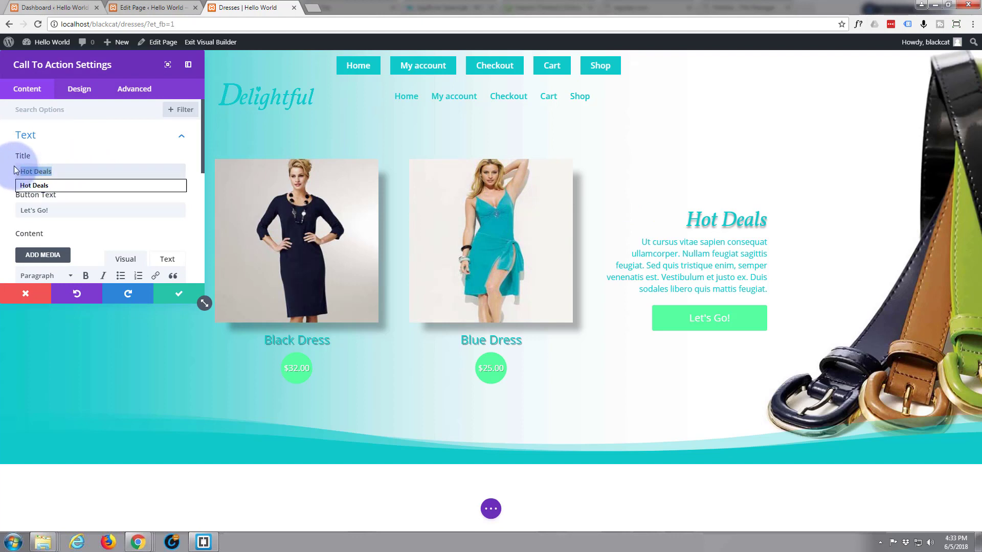
pyautogui.write('Dresses')
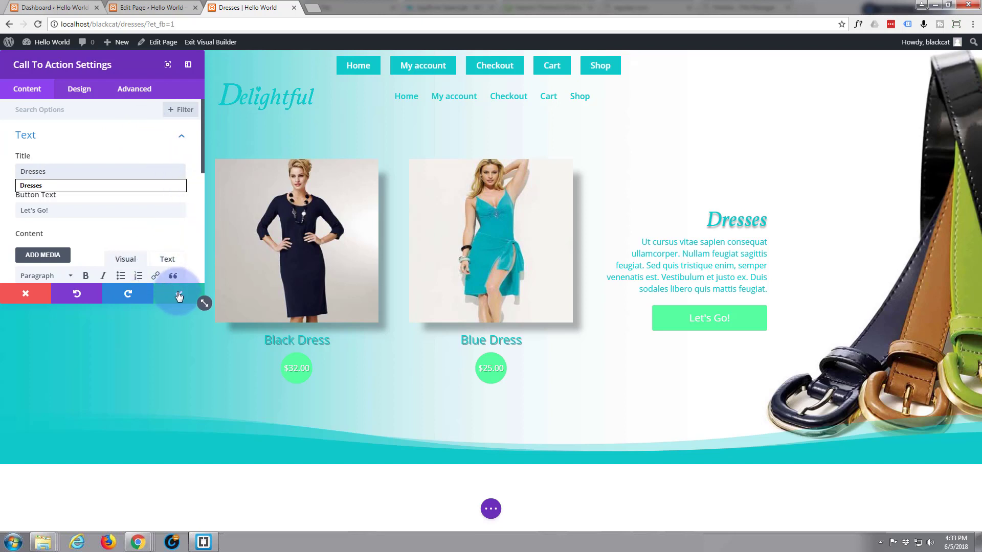
pyautogui.scroll(-3, 138, 219)
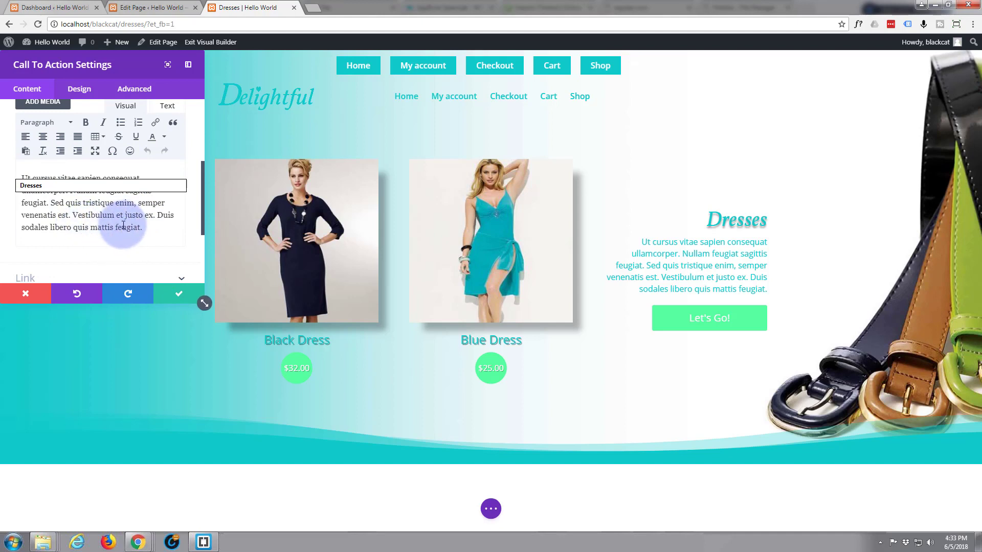
pyautogui.scroll(-1, 125, 230)
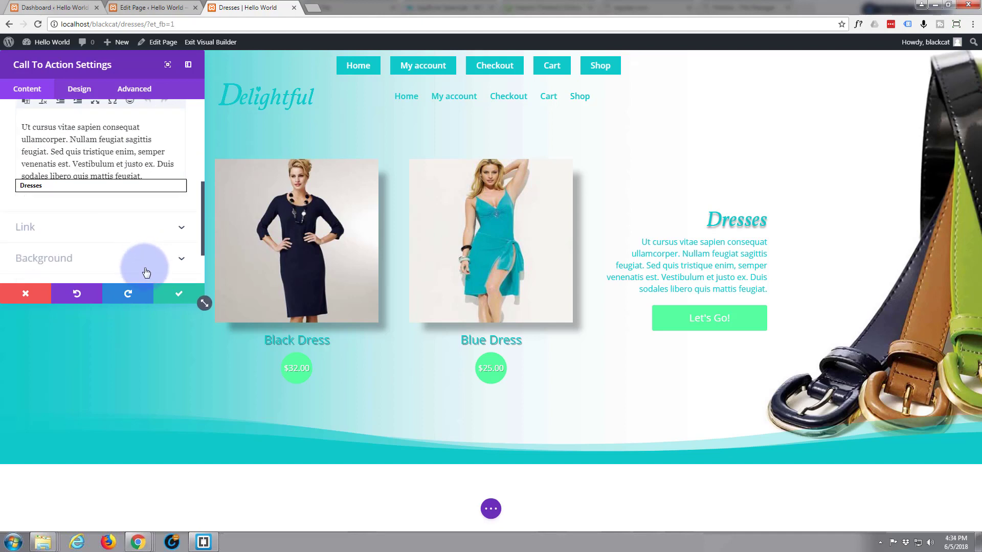
pyautogui.click(176, 296)
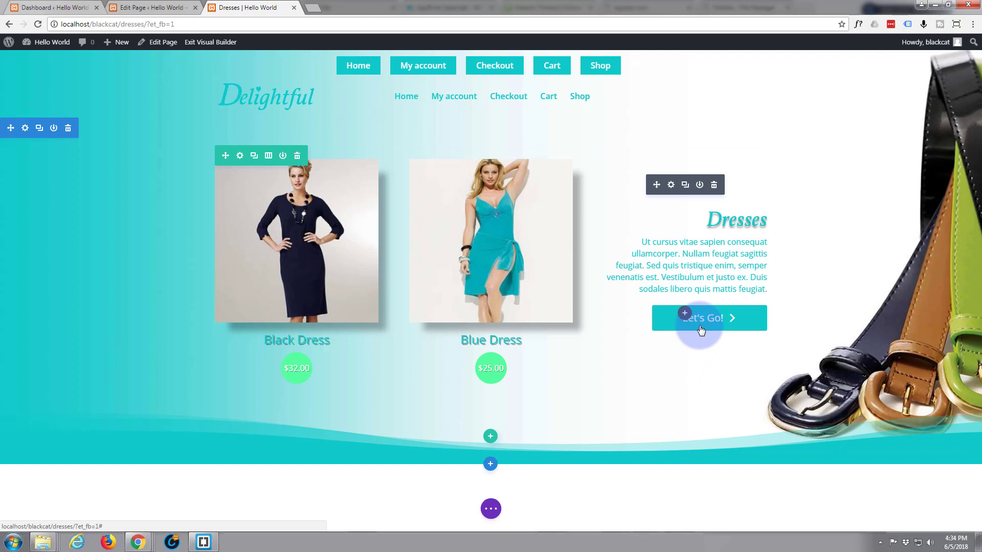
# Remove the belts background image from the header section.
pyautogui.moveTo(700, 329); pyautogui.dragTo(94, 169)
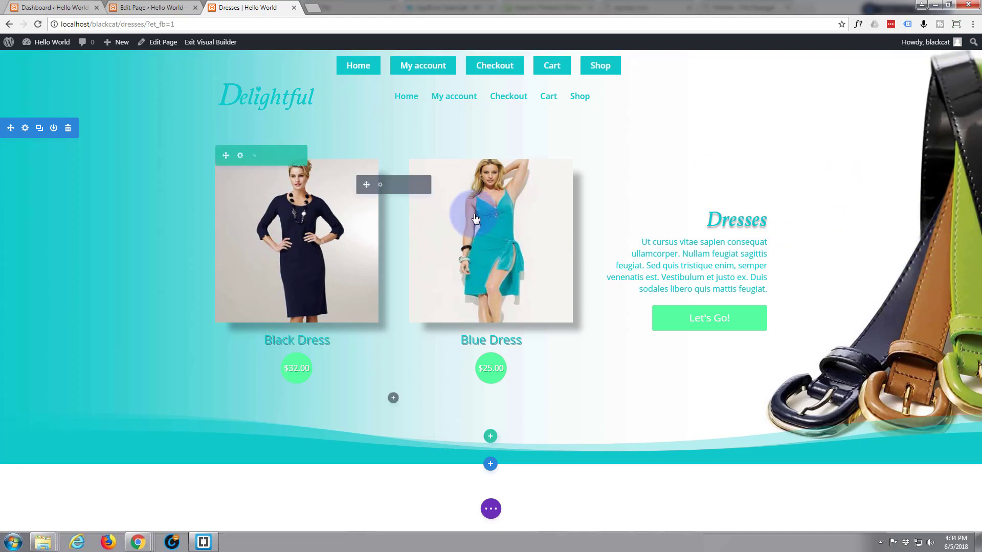
pyautogui.click(24, 129)
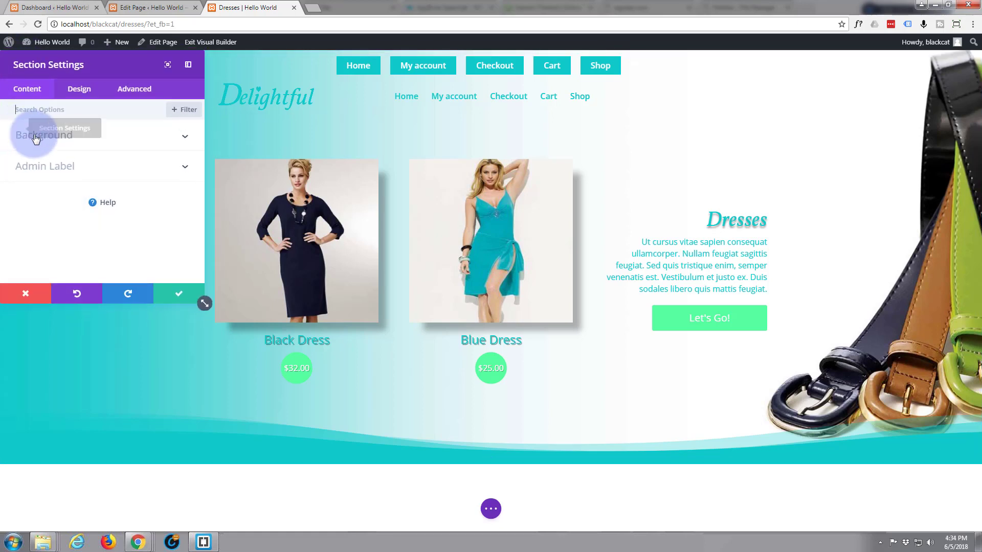
pyautogui.click(188, 140)
pyautogui.moveTo(171, 213)
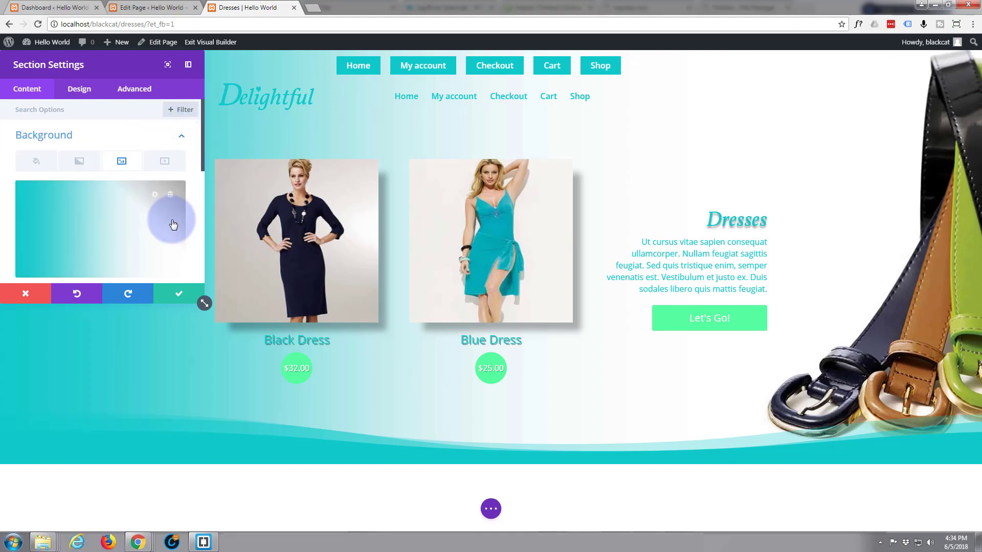
pyautogui.click(170, 198)
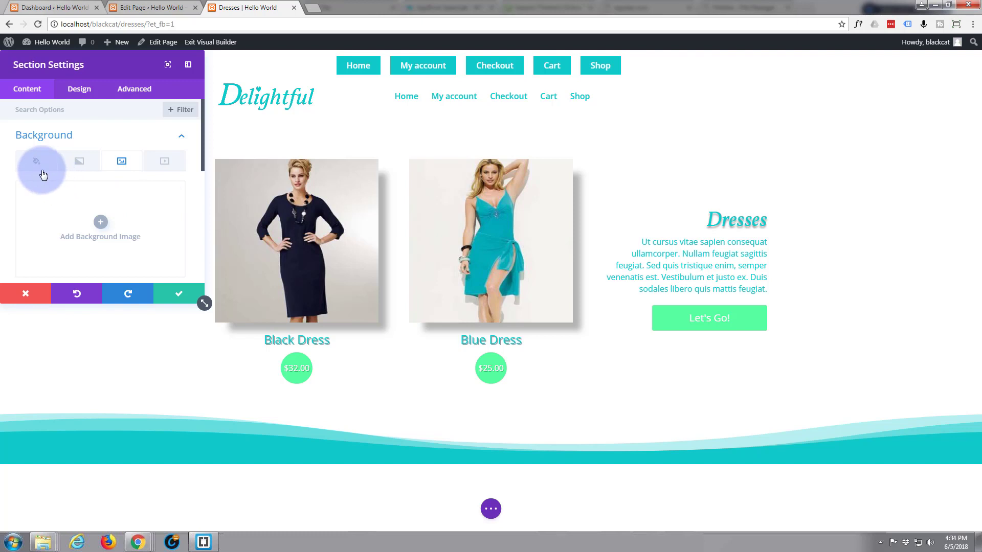
# Use s1a.jpg, the woman in a blue dress, from the media library as the header section's background image and save the section.
pyautogui.click(101, 223)
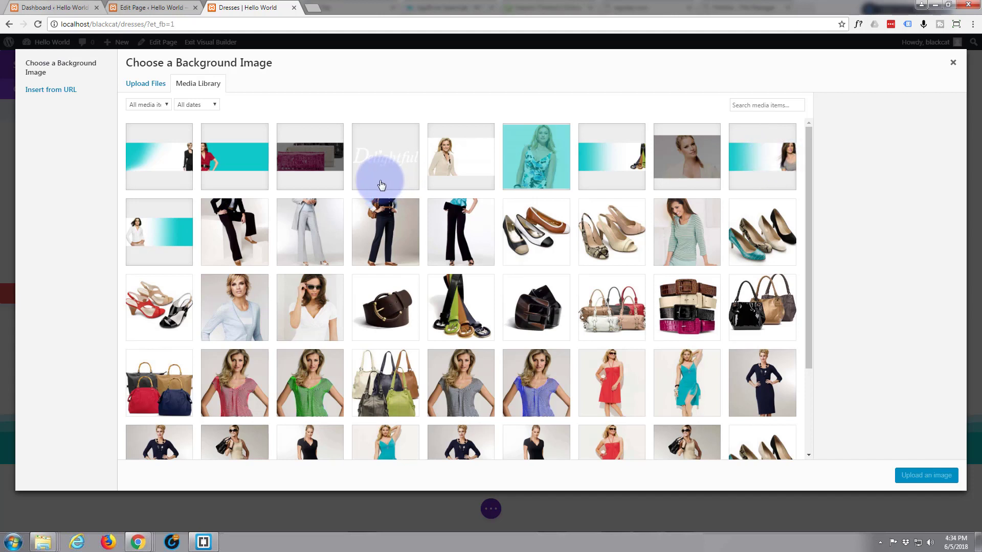
pyautogui.scroll(-3, 381, 186)
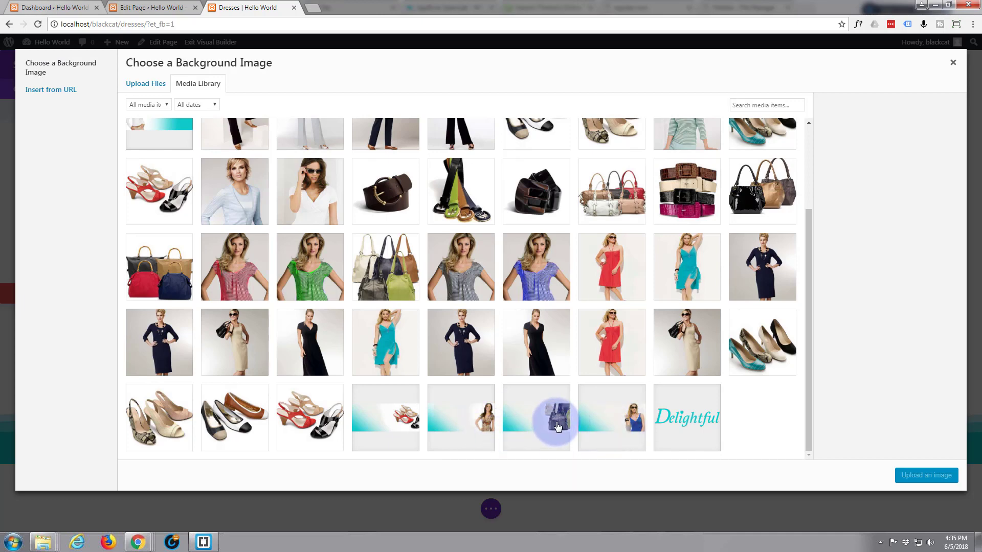
pyautogui.scroll(2, 618, 449)
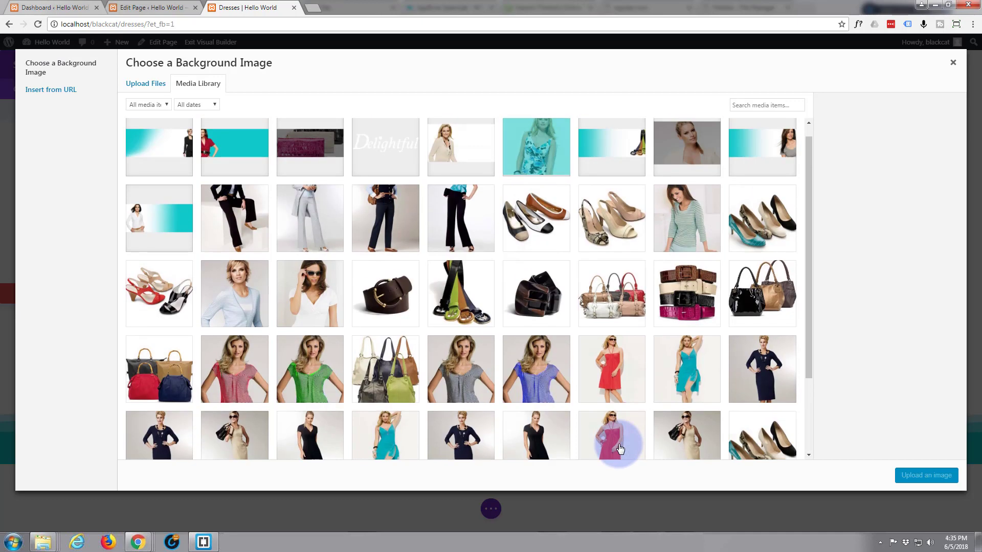
pyautogui.scroll(-2, 619, 448)
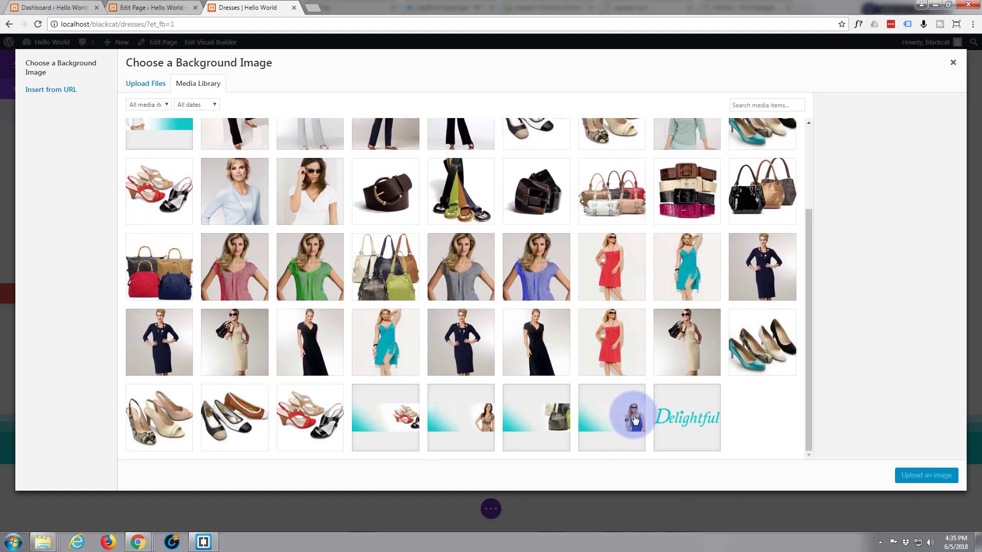
pyautogui.click(630, 418)
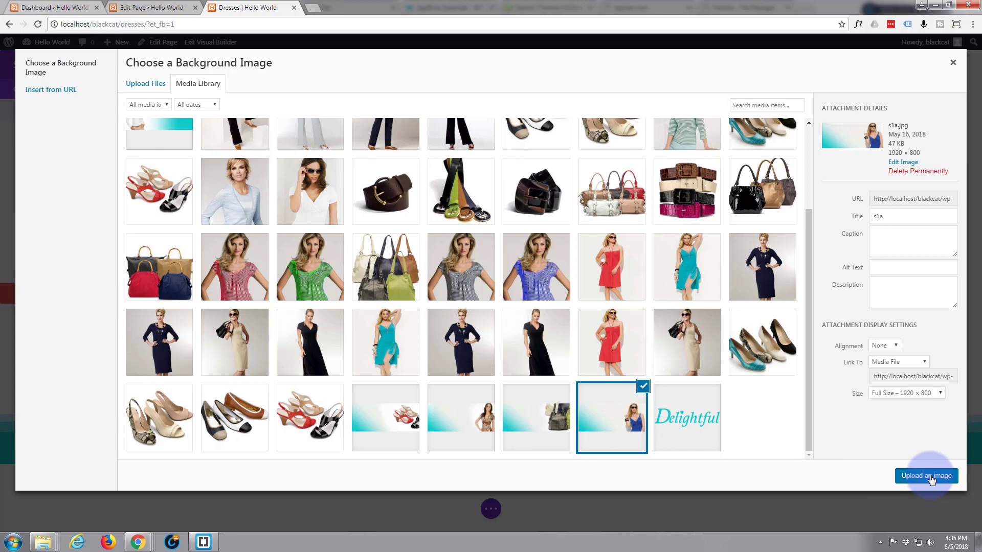
pyautogui.click(929, 477)
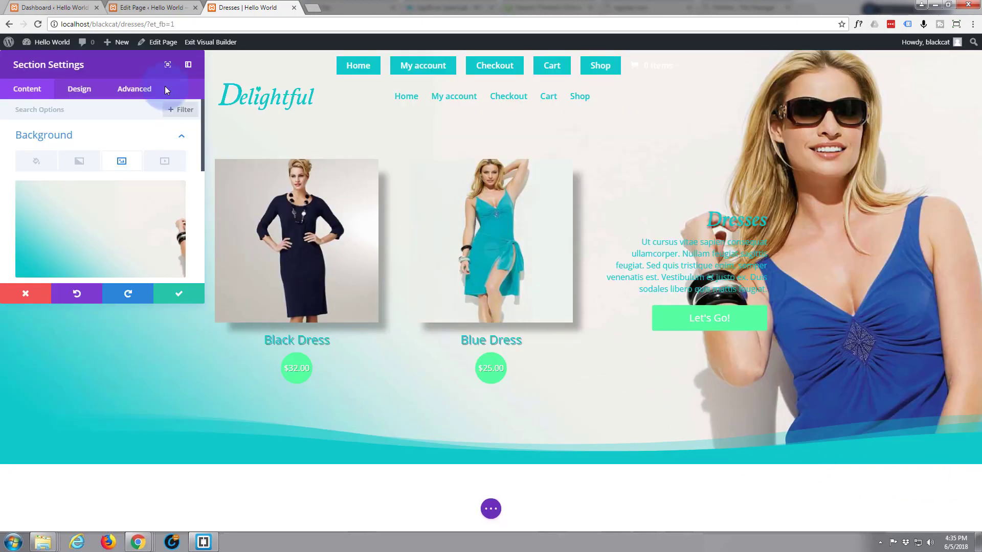
pyautogui.click(180, 295)
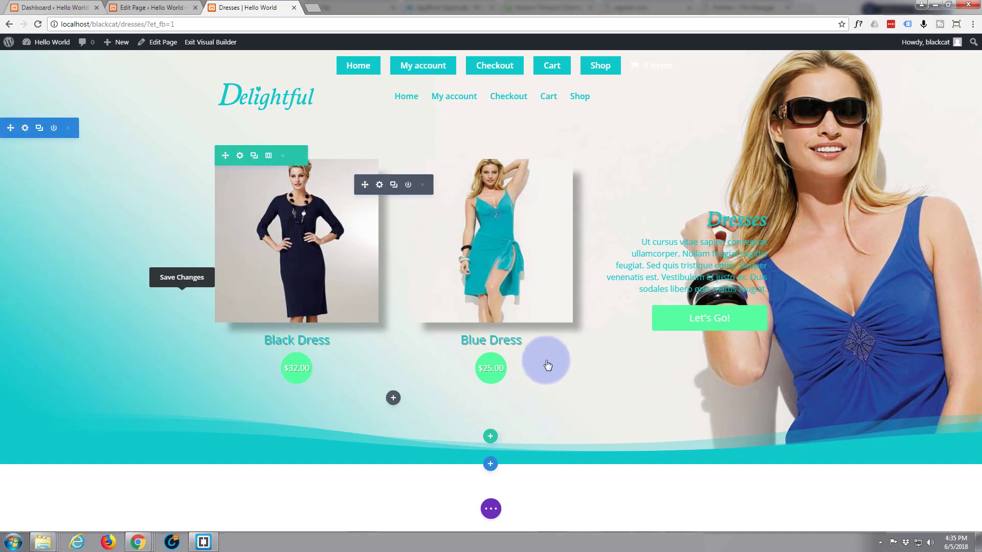
# Add a regular section with a single-column row below the header section.
pyautogui.click(491, 467)
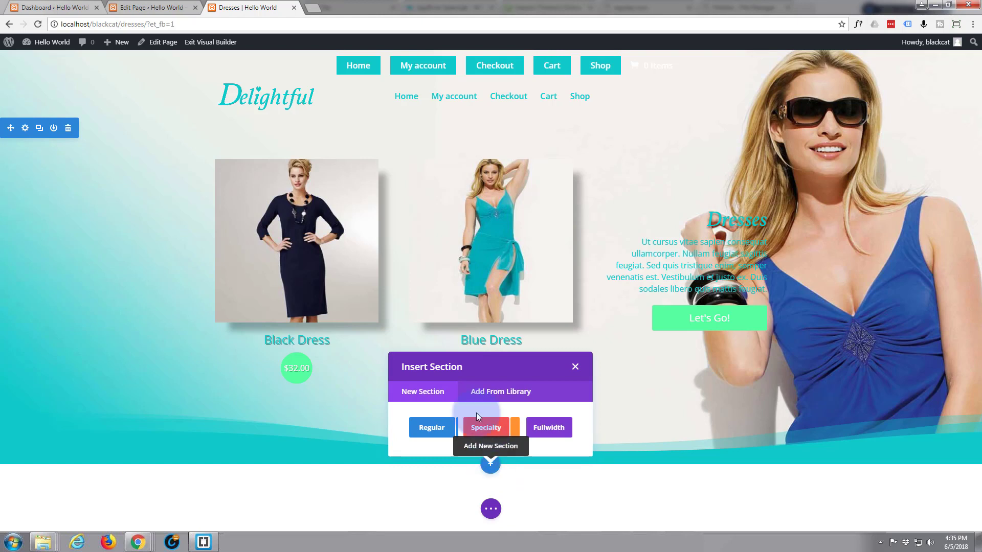
pyautogui.click(438, 429)
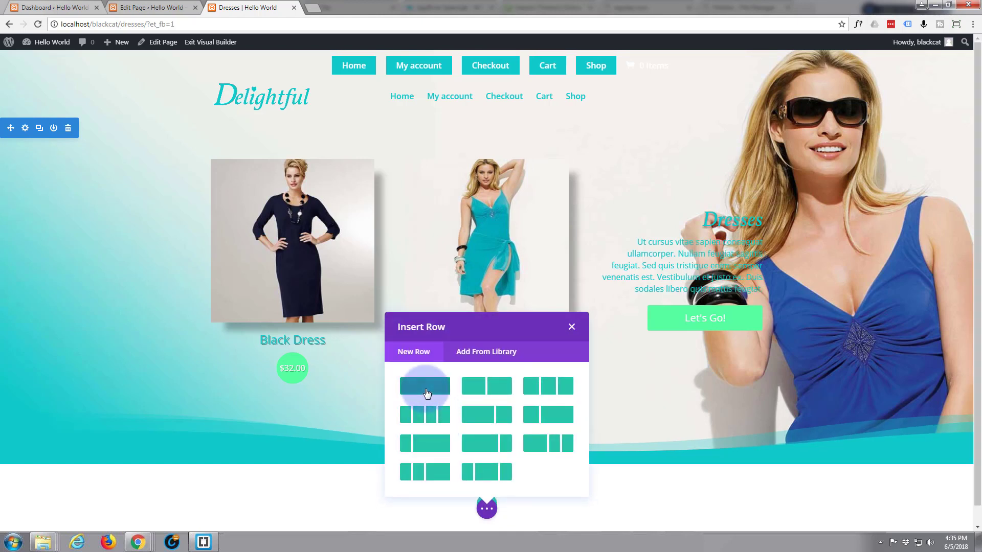
pyautogui.click(427, 393)
# Insert the saved Shop module from the library into the new single-column row.
pyautogui.scroll(-3, 425, 398)
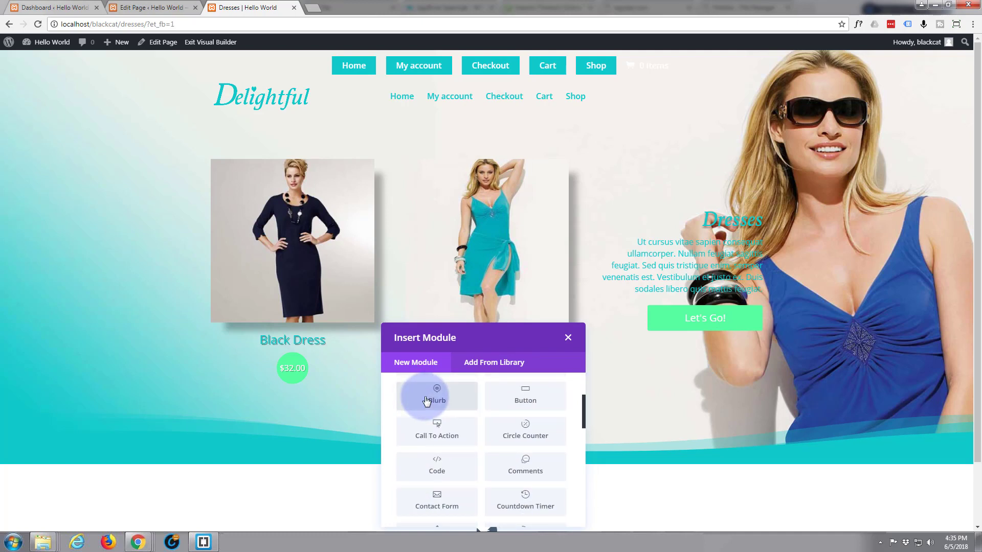
pyautogui.scroll(3, 427, 400)
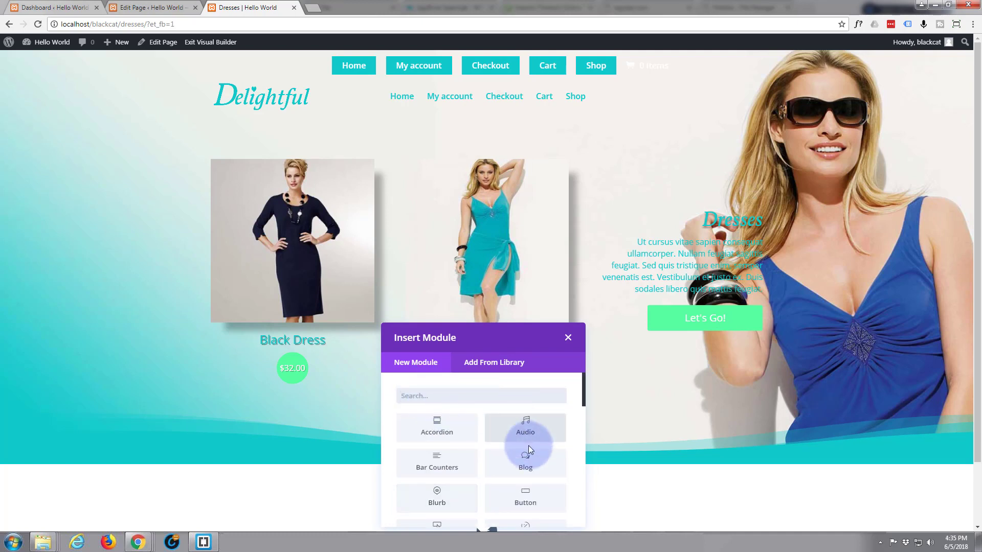
pyautogui.scroll(-2, 500, 462)
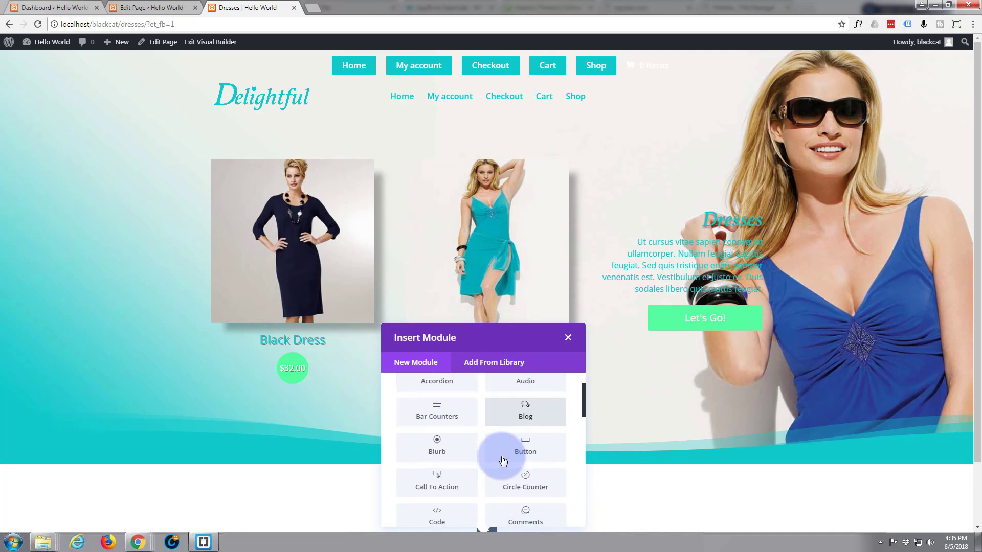
pyautogui.scroll(-4, 501, 461)
pyautogui.scroll(3, 500, 460)
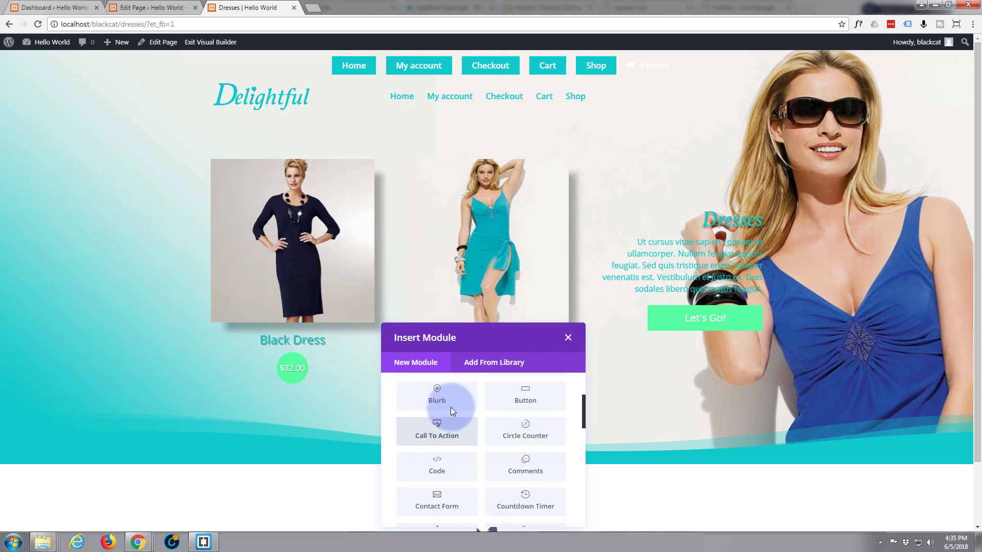
pyautogui.click(483, 366)
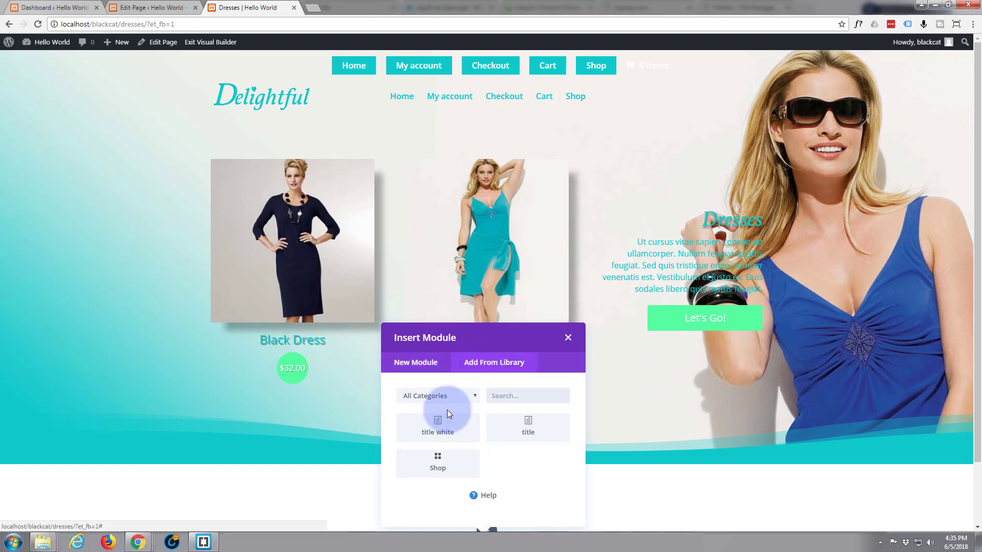
pyautogui.click(439, 466)
pyautogui.scroll(-4, 450, 456)
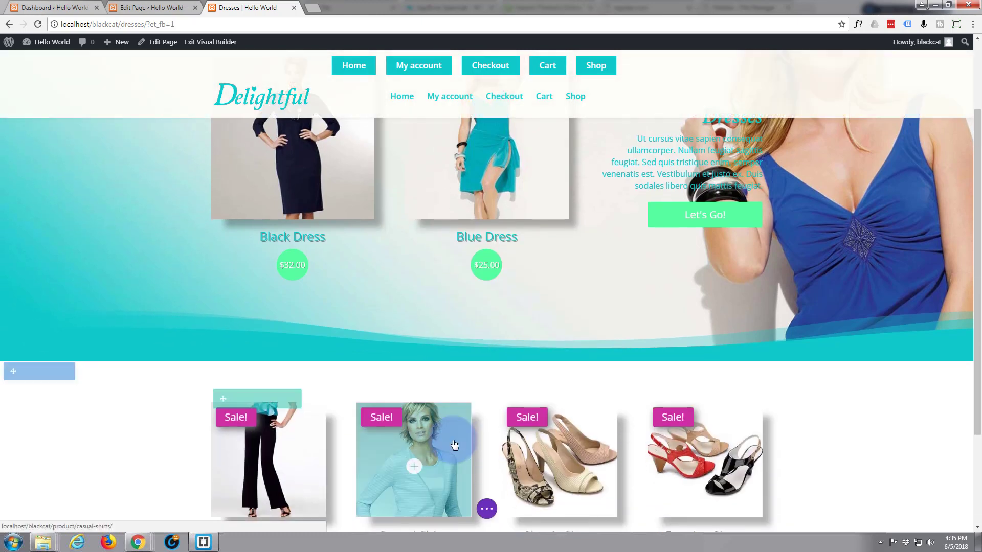
pyautogui.scroll(-1, 324, 435)
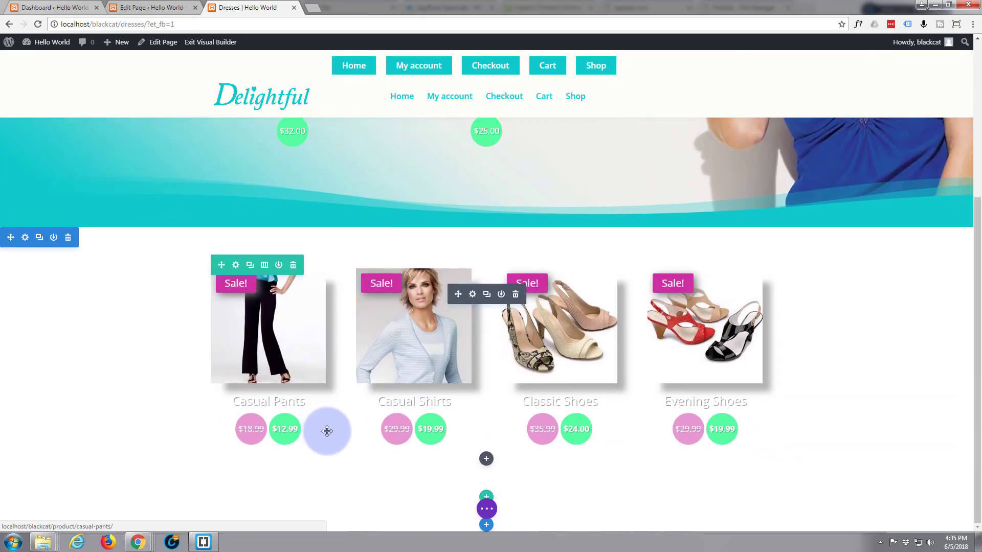
pyautogui.scroll(1, 327, 431)
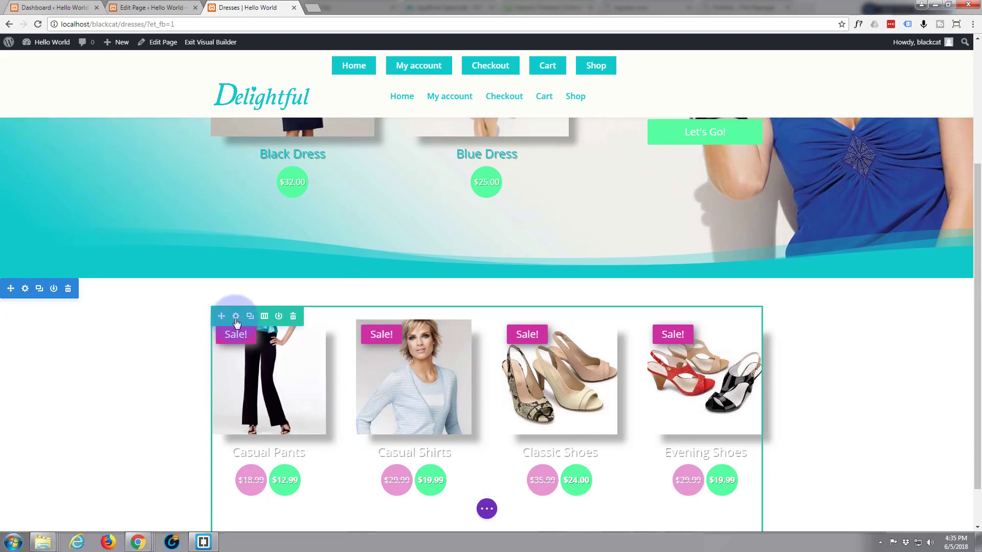
pyautogui.click(236, 317)
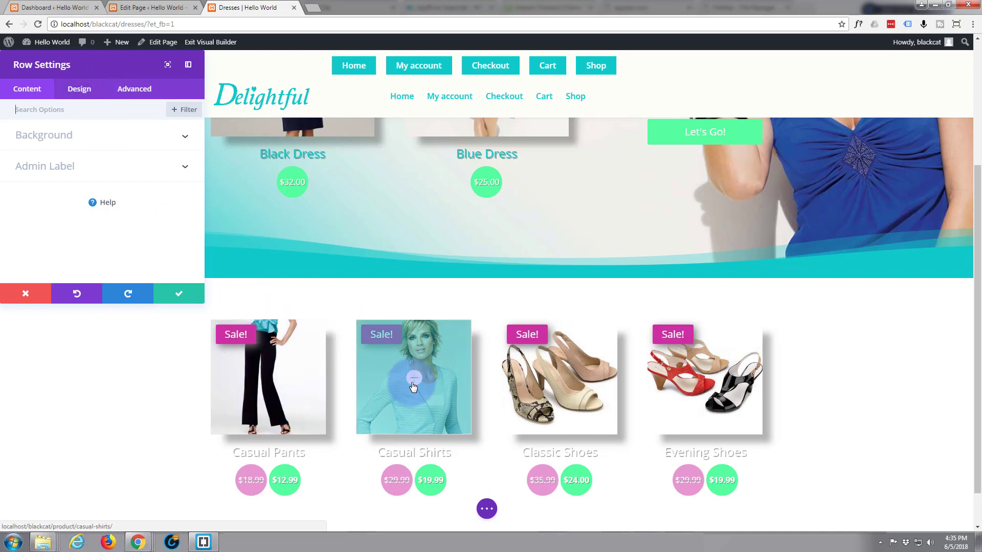
pyautogui.click(27, 295)
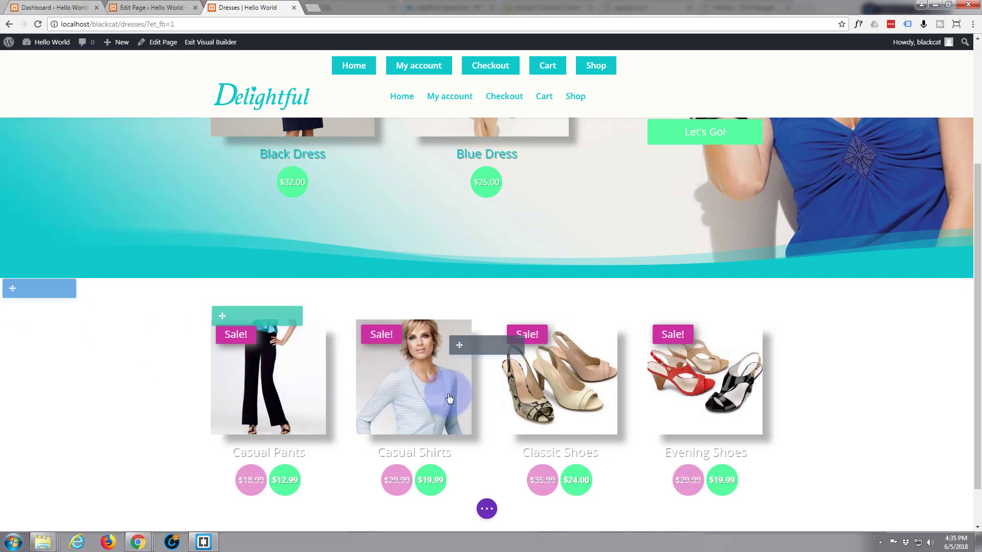
# Set the new Shop module's type to Product Category, include only the Dresses category, and save the module.
pyautogui.click(472, 346)
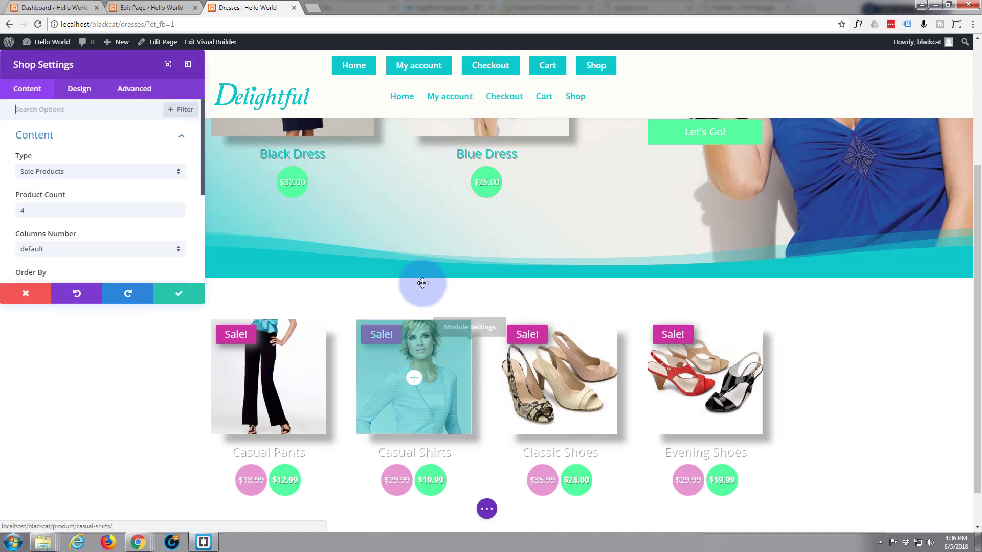
pyautogui.click(178, 175)
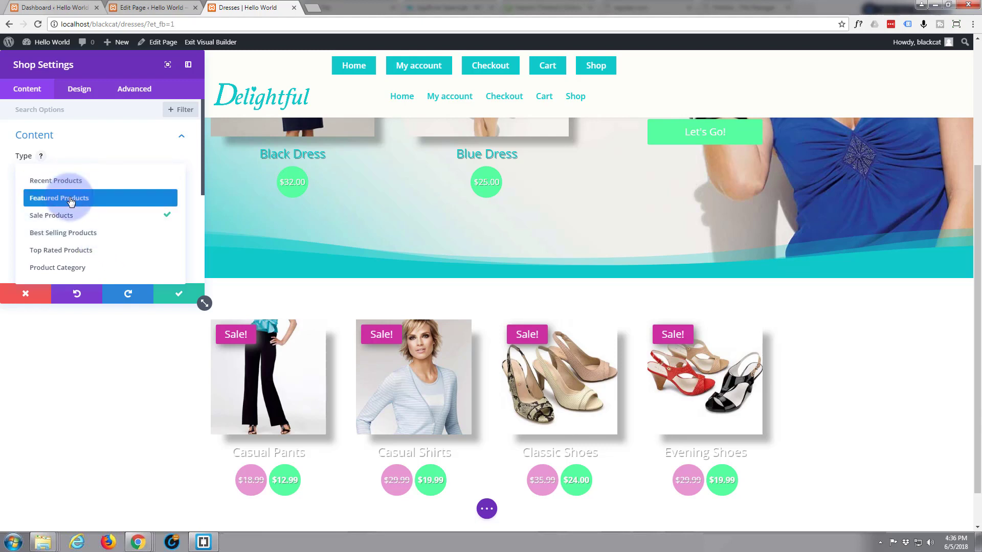
pyautogui.click(67, 270)
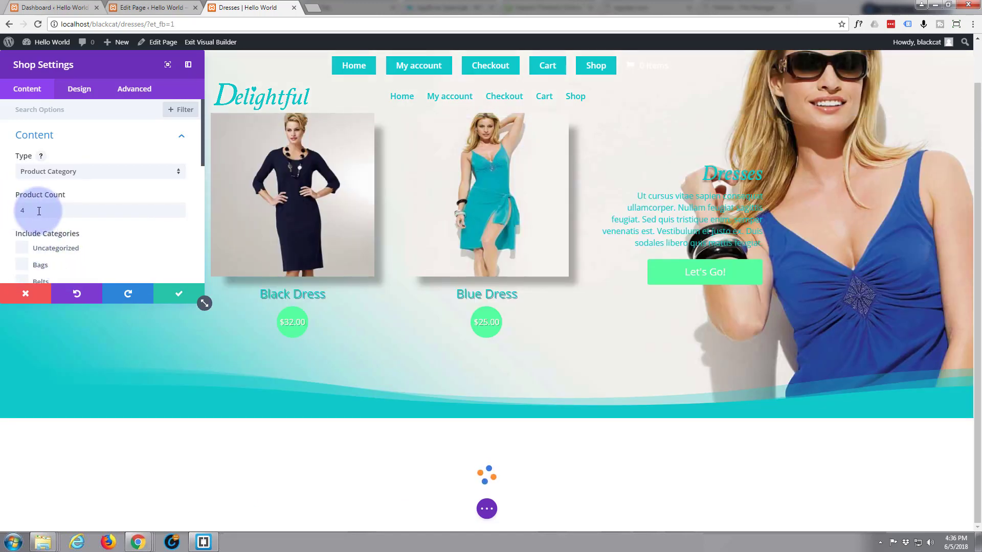
pyautogui.doubleClick(18, 211)
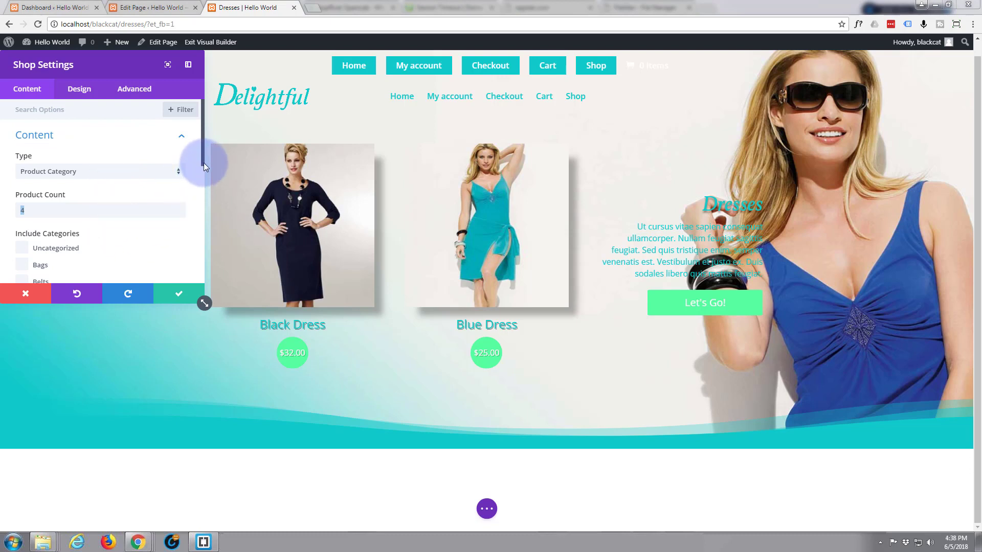
pyautogui.moveTo(202, 161); pyautogui.dragTo(198, 198)
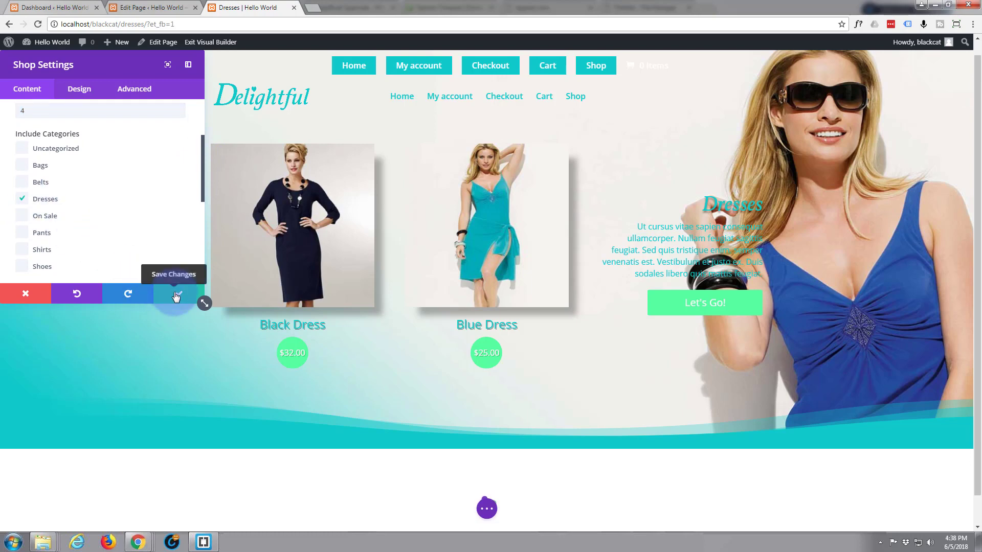
pyautogui.scroll(-4, 146, 307)
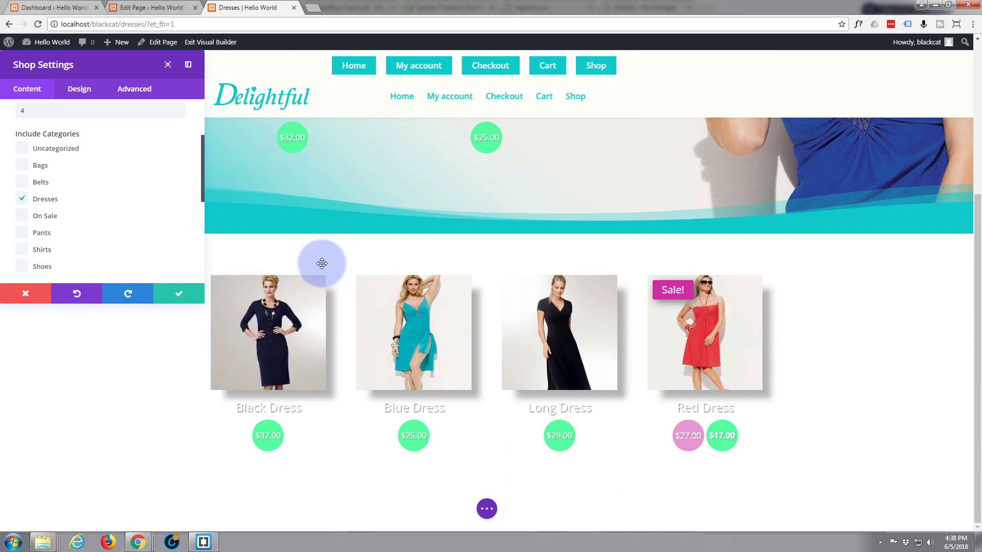
pyautogui.click(180, 296)
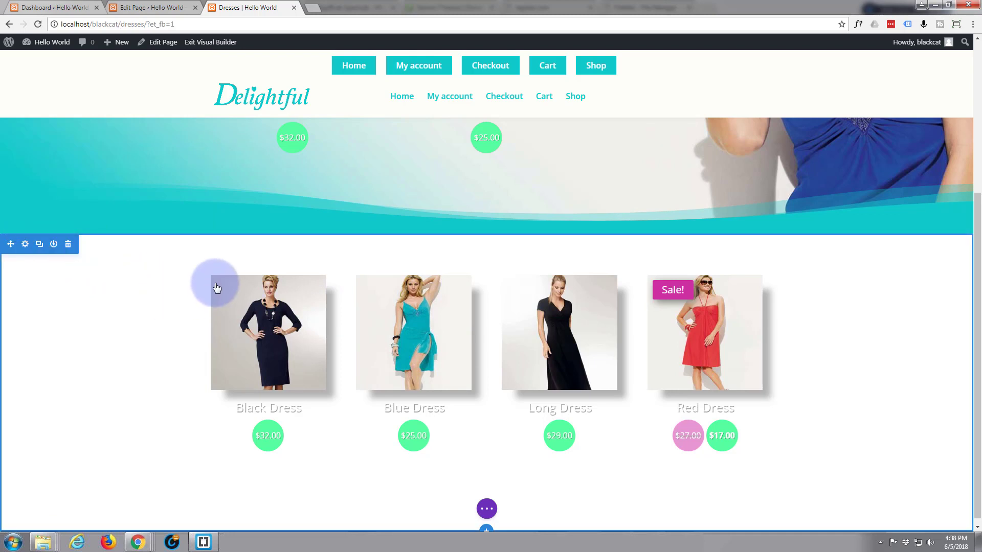
# Change the shop row's layout from a single column to two equal columns.
pyautogui.moveTo(233, 267)
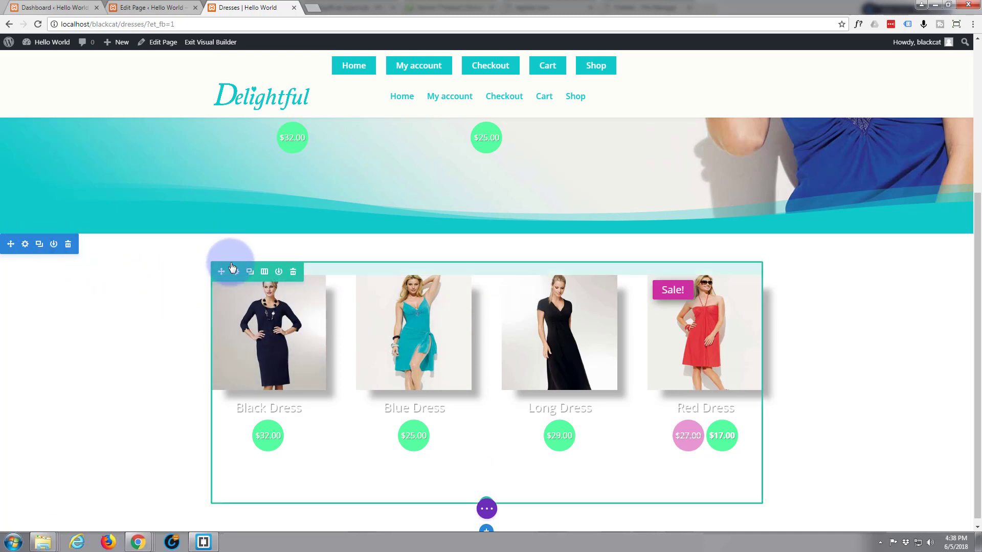
pyautogui.click(264, 272)
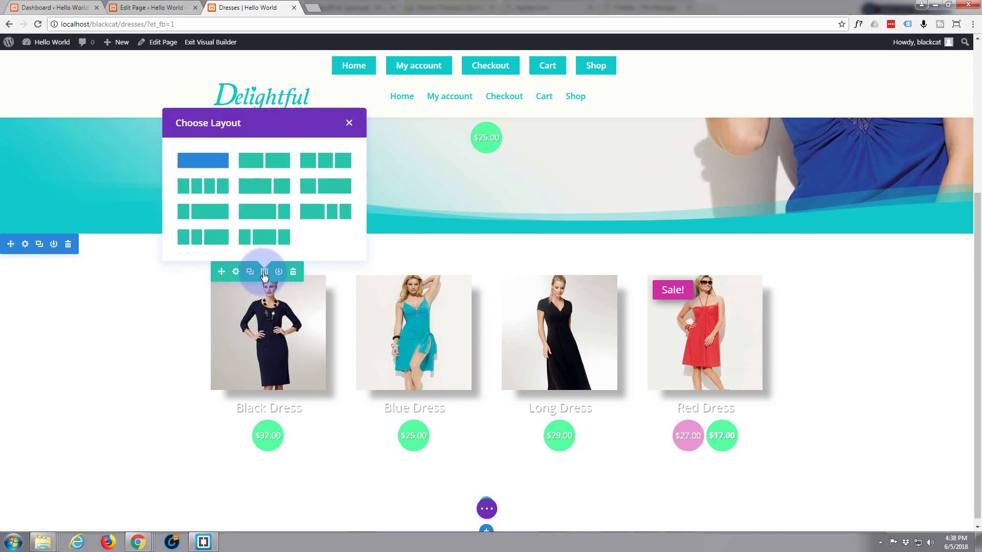
pyautogui.click(275, 170)
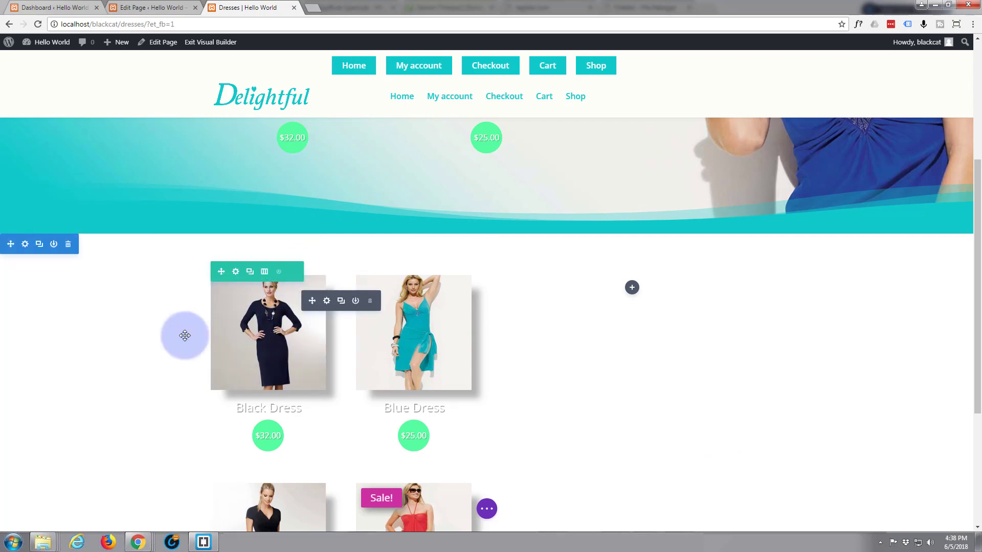
# Move the Shop module from the first column into the empty second column of the row.
pyautogui.scroll(-1, 185, 335)
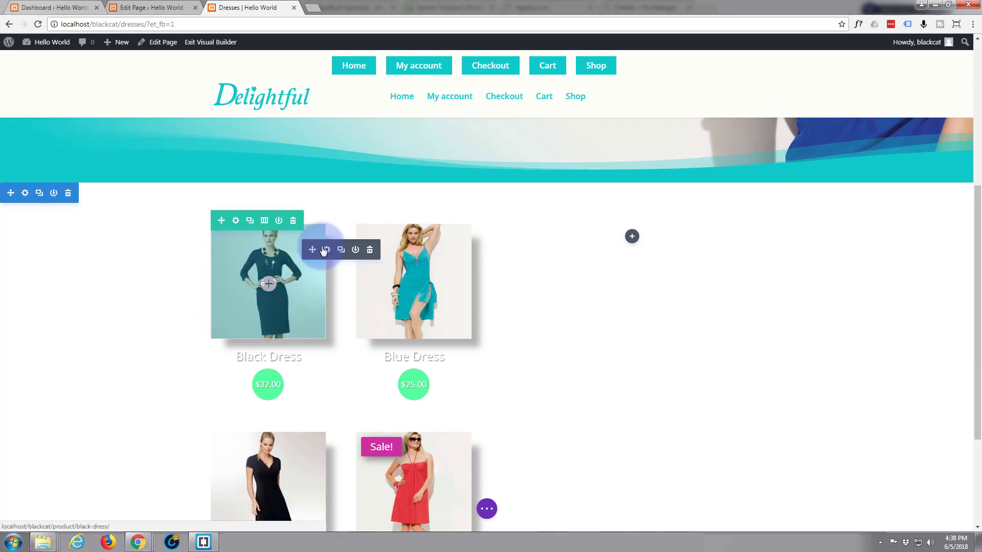
pyautogui.moveTo(312, 249); pyautogui.dragTo(643, 495)
pyautogui.scroll(-2, 321, 439)
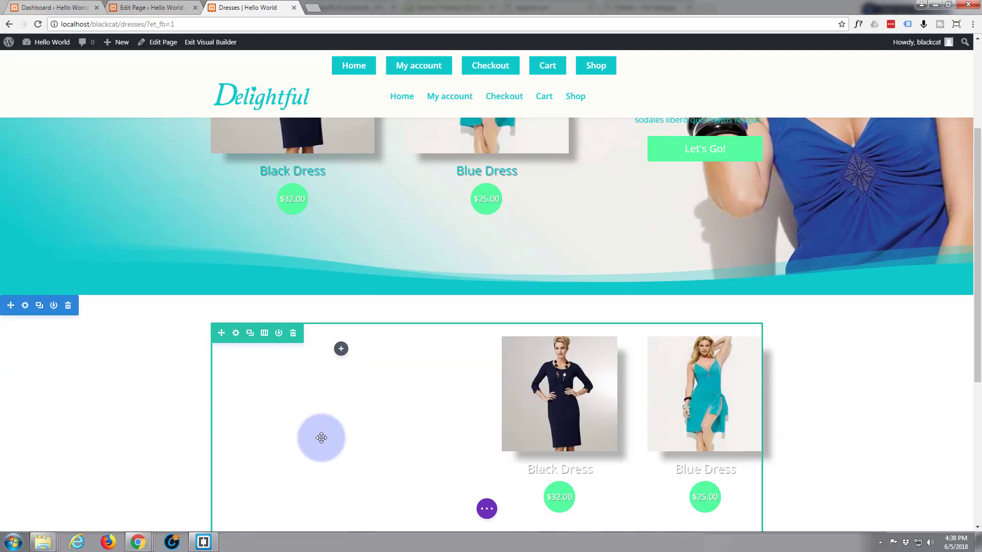
pyautogui.scroll(-4, 321, 439)
pyautogui.scroll(-2, 329, 434)
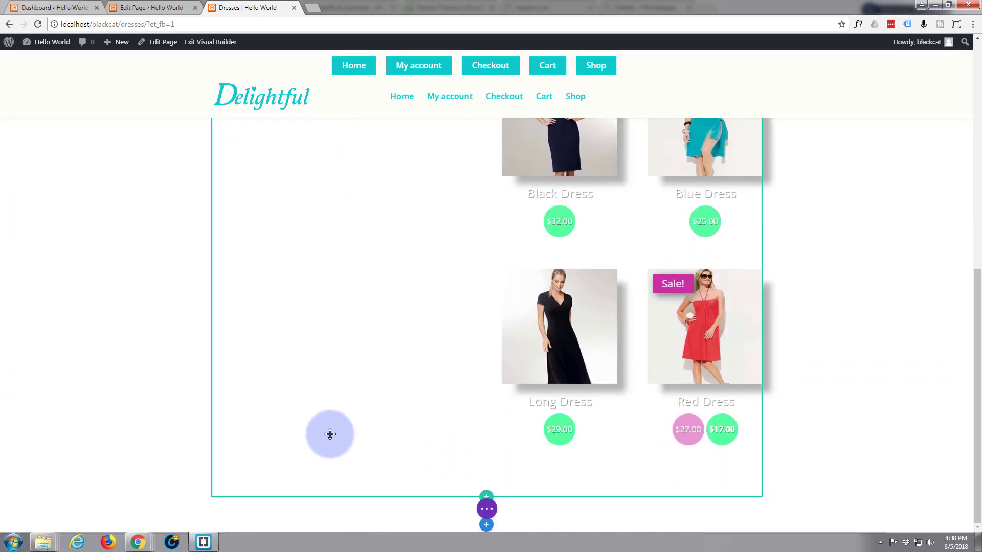
# Insert the saved "title white" module from the library into the row's empty first column.
pyautogui.scroll(2, 330, 434)
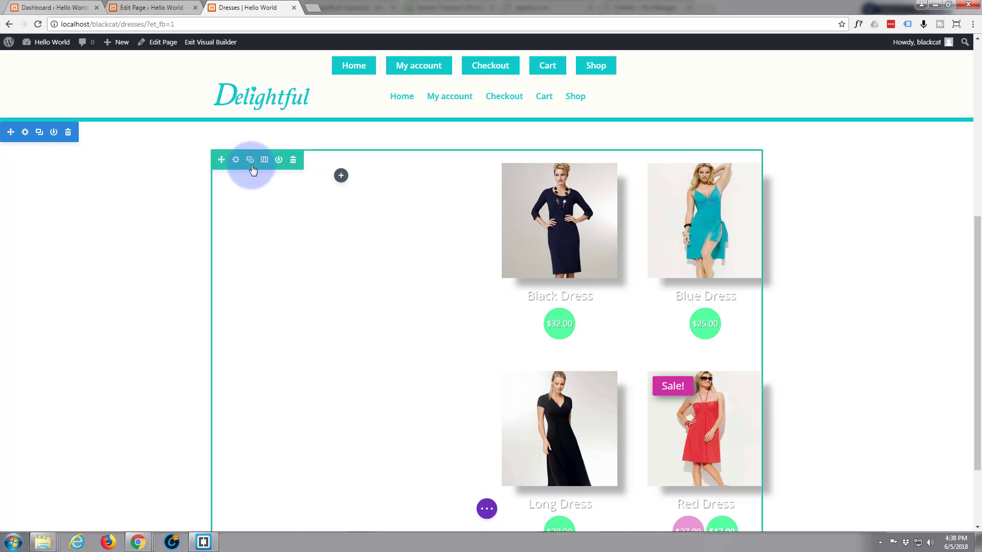
pyautogui.click(341, 177)
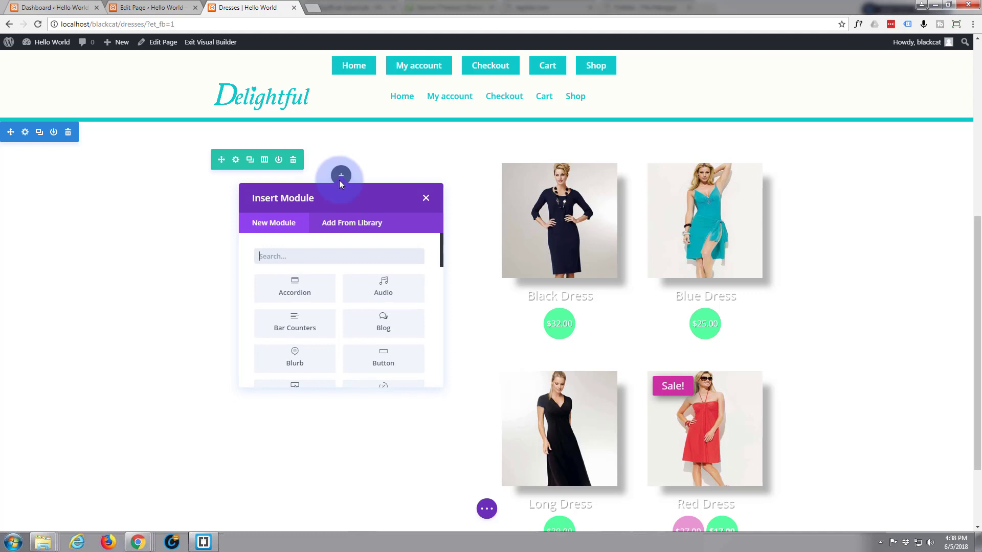
pyautogui.click(326, 221)
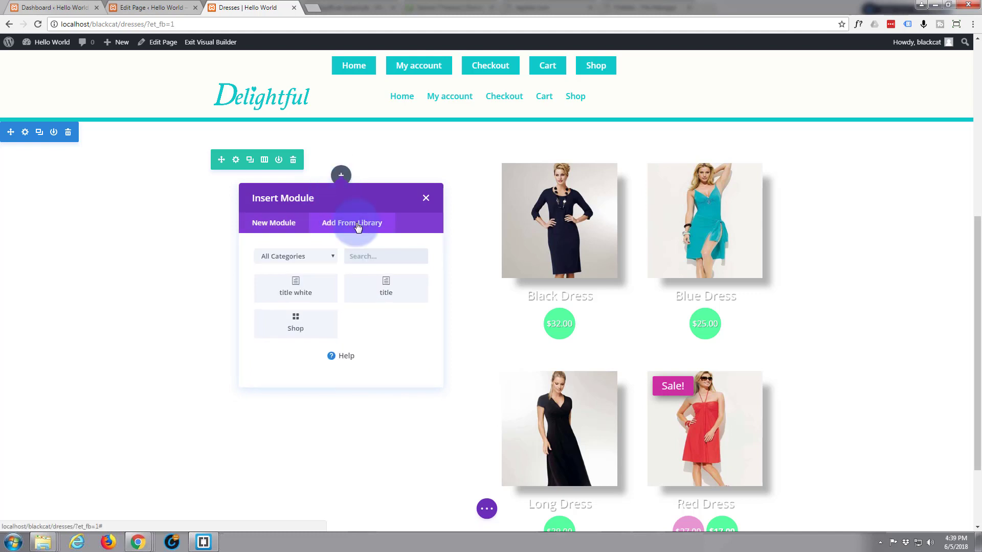
pyautogui.click(296, 287)
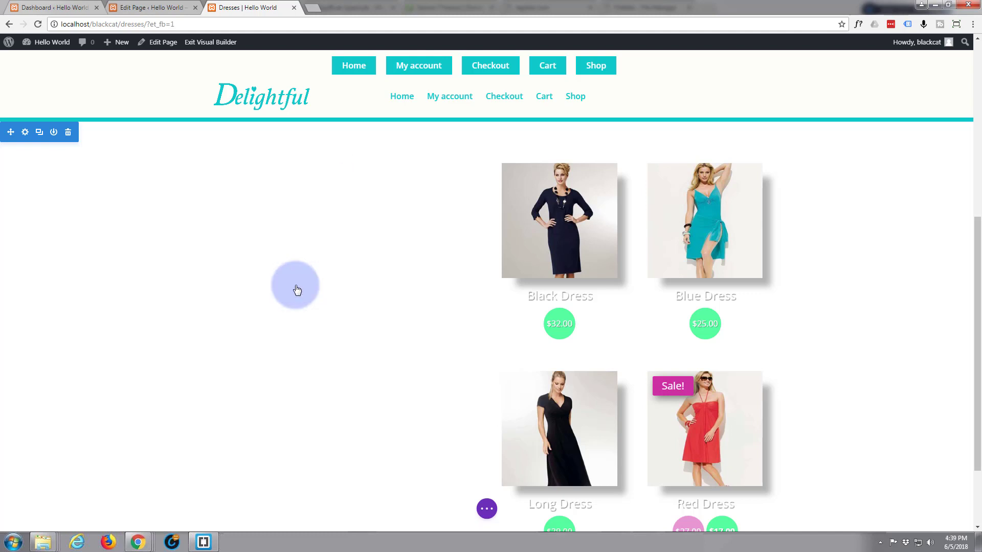
pyautogui.scroll(-2, 337, 266)
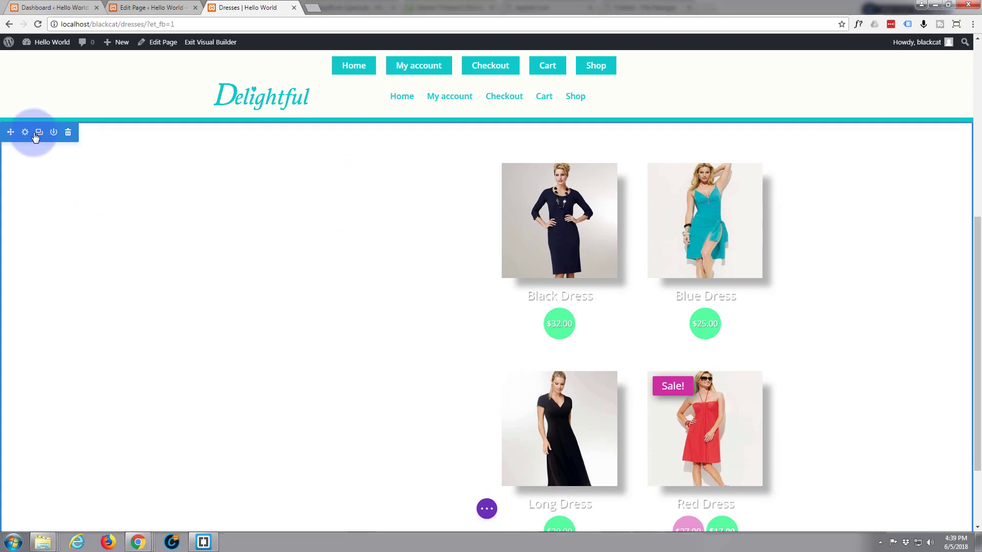
# Give the shop section a #10caca background color and save the section settings.
pyautogui.click(25, 134)
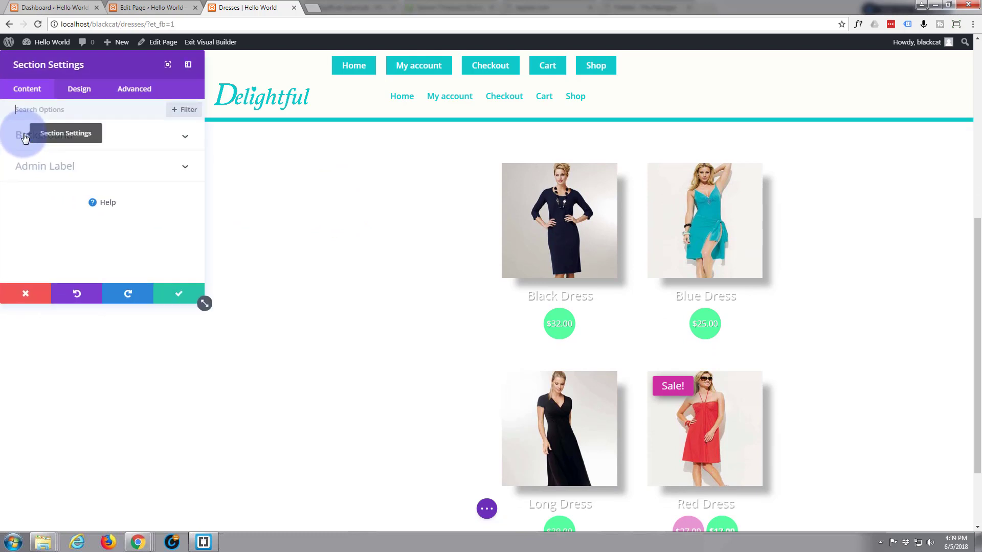
pyautogui.click(185, 138)
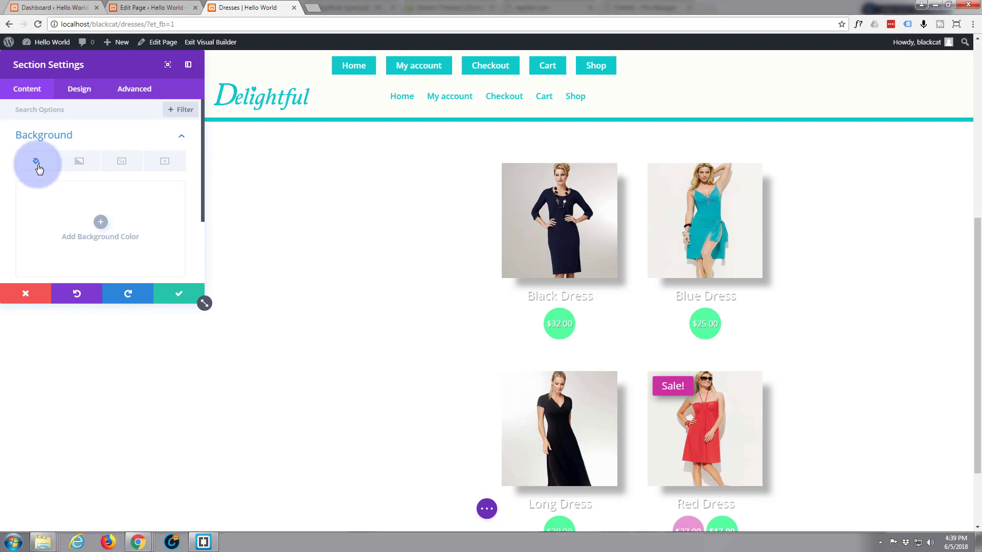
pyautogui.click(100, 221)
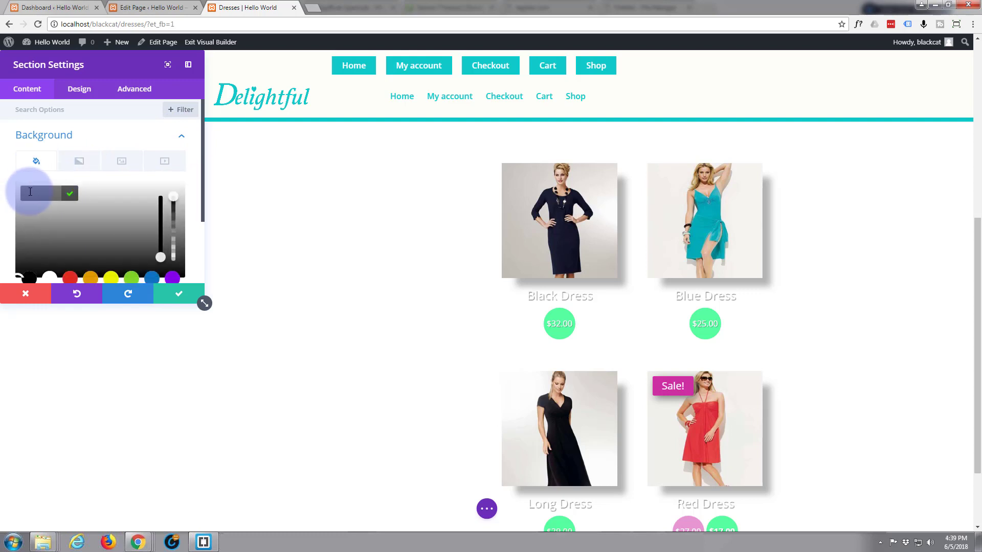
pyautogui.click(30, 193)
pyautogui.write('#10caca')
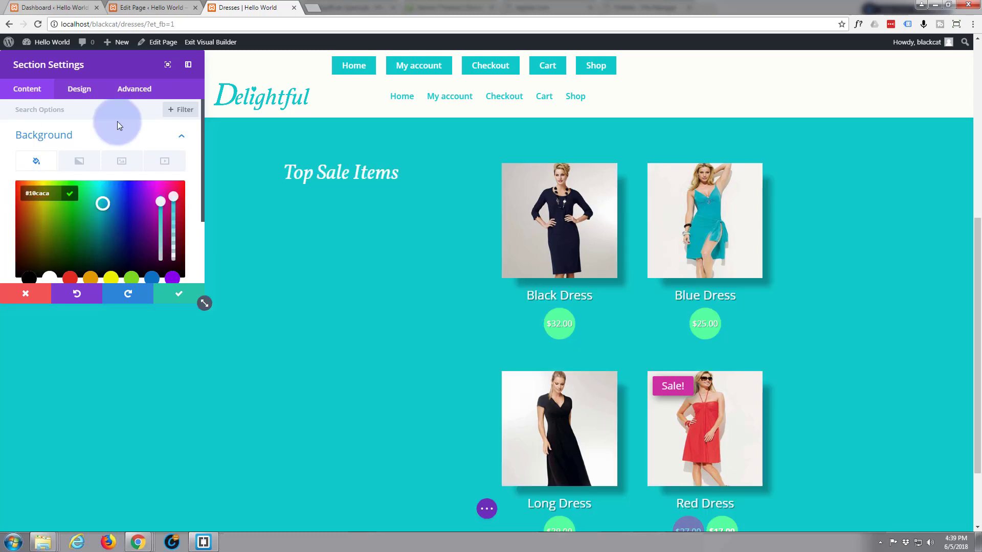
pyautogui.click(178, 297)
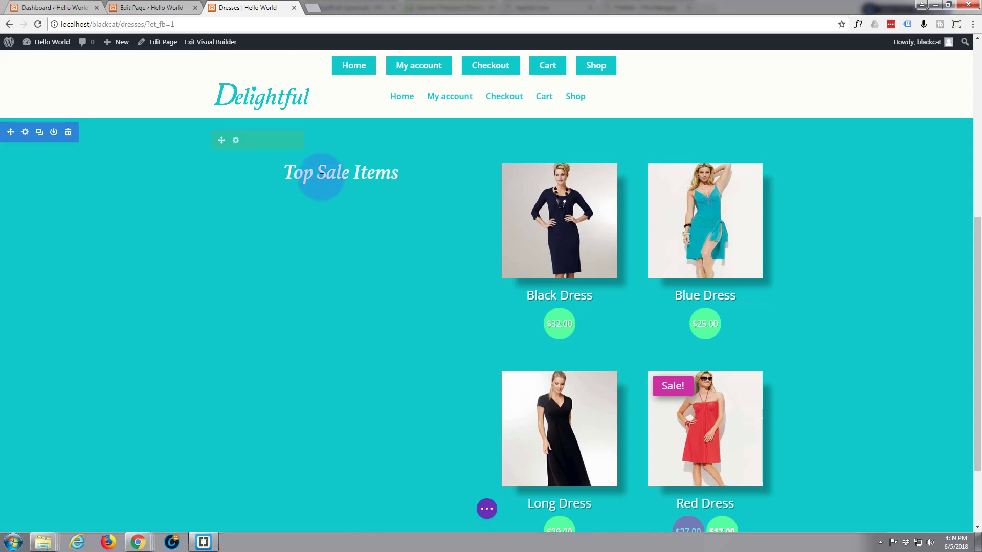
# Replace the "Top Sale Items" heading with "Chique!" and add the paragraph "Classic Styling" beneath it.
pyautogui.click(327, 169)
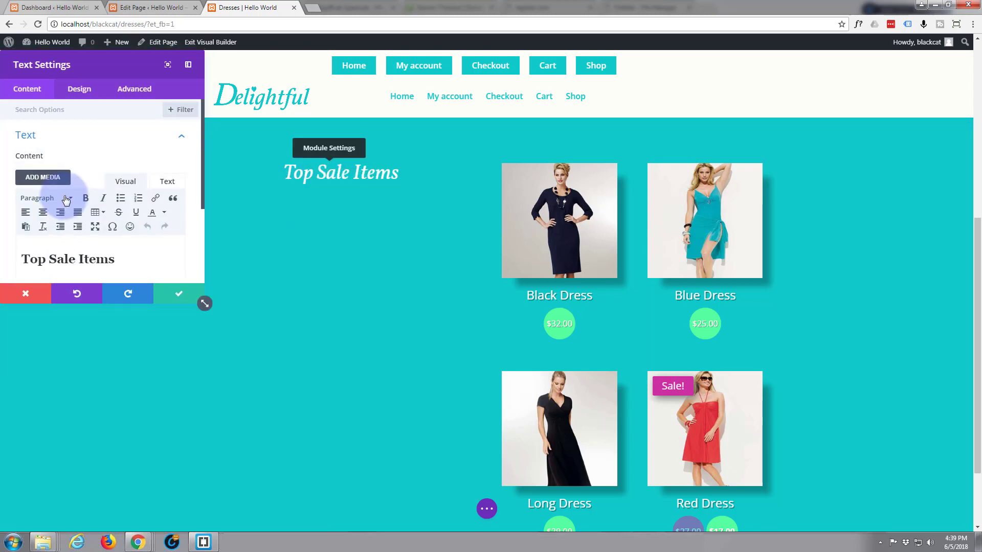
pyautogui.click(112, 259)
pyautogui.moveTo(111, 258); pyautogui.dragTo(24, 257)
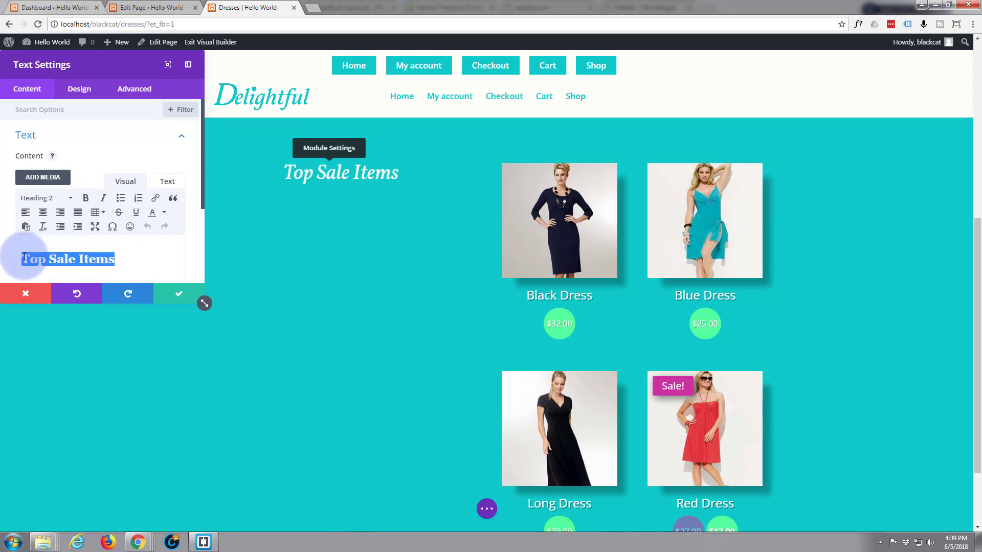
pyautogui.write('Chi')
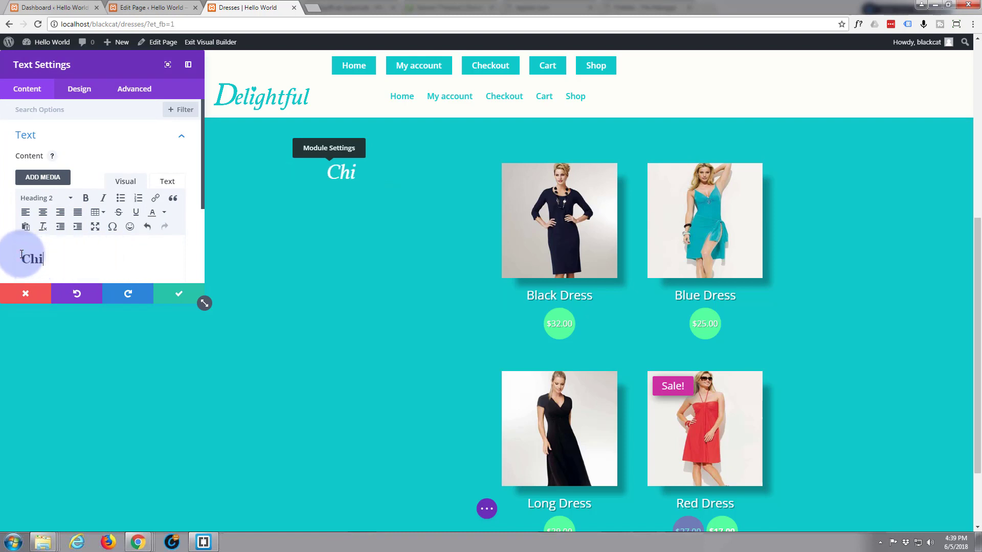
pyautogui.write('que!')
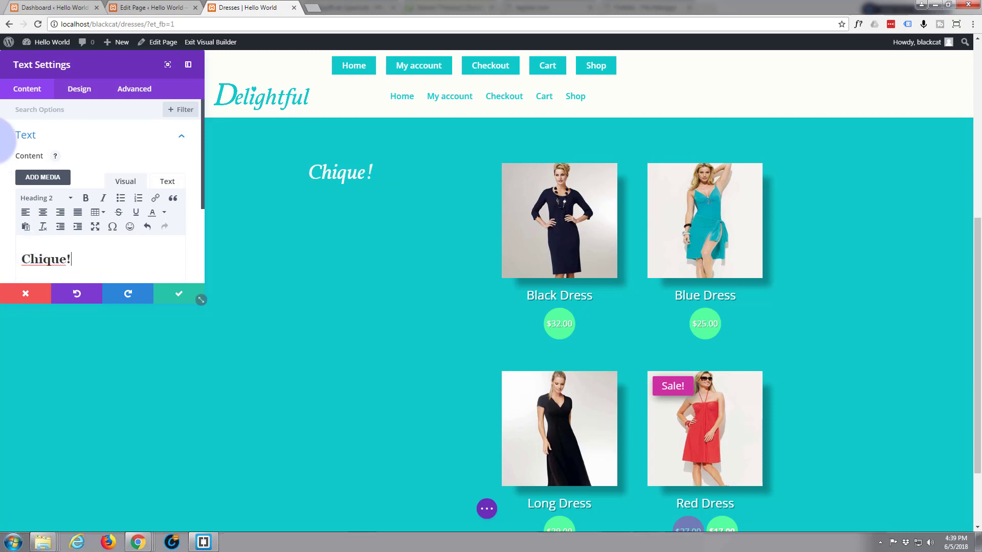
pyautogui.scroll(-1, 76, 205)
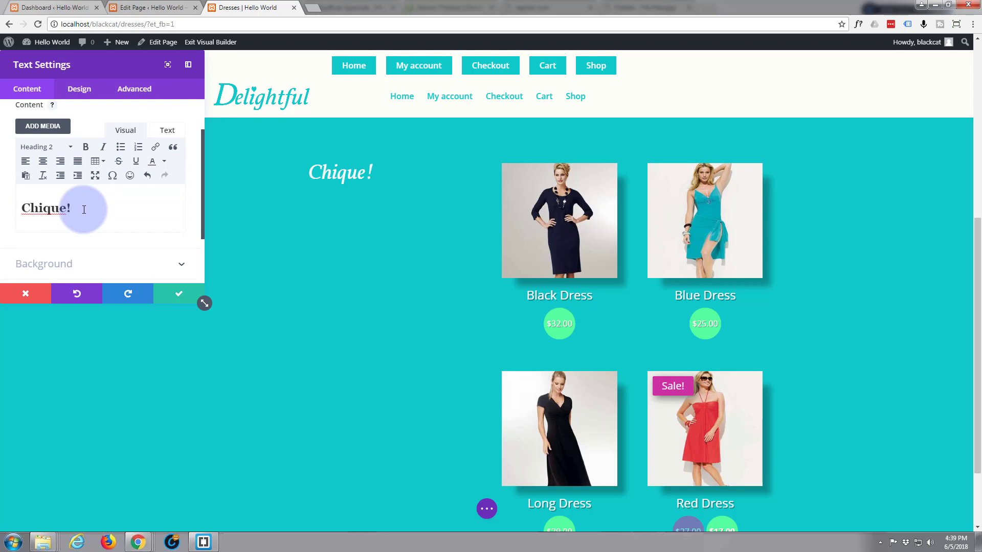
pyautogui.press('Return')
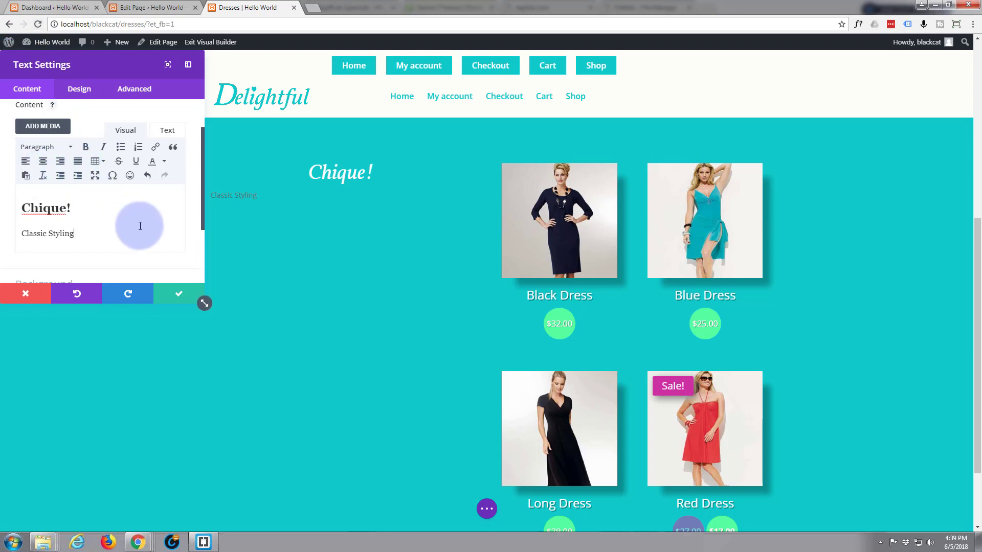
# Make the "Classic Styling" body text white, centre it, and save the text module.
pyautogui.click(80, 91)
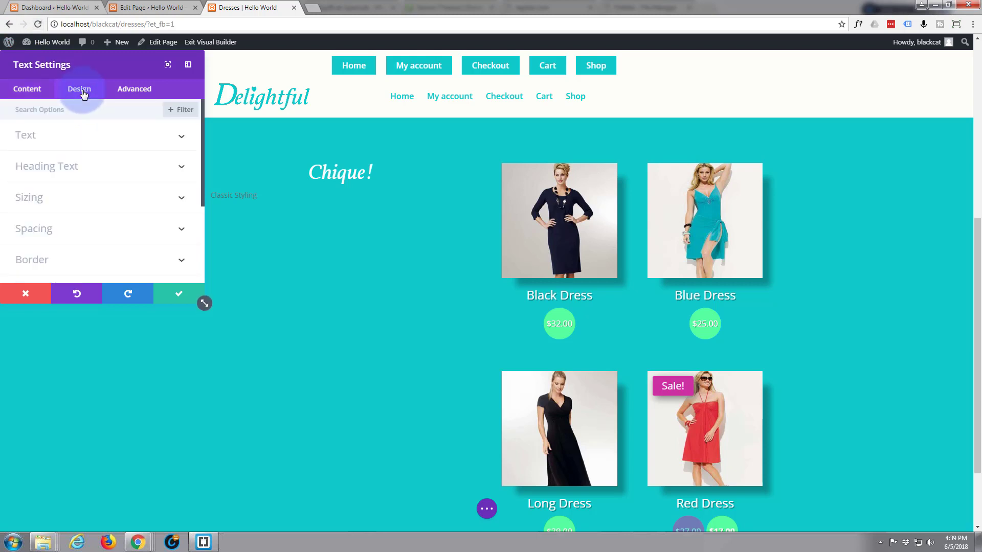
pyautogui.click(177, 137)
pyautogui.scroll(-2, 128, 169)
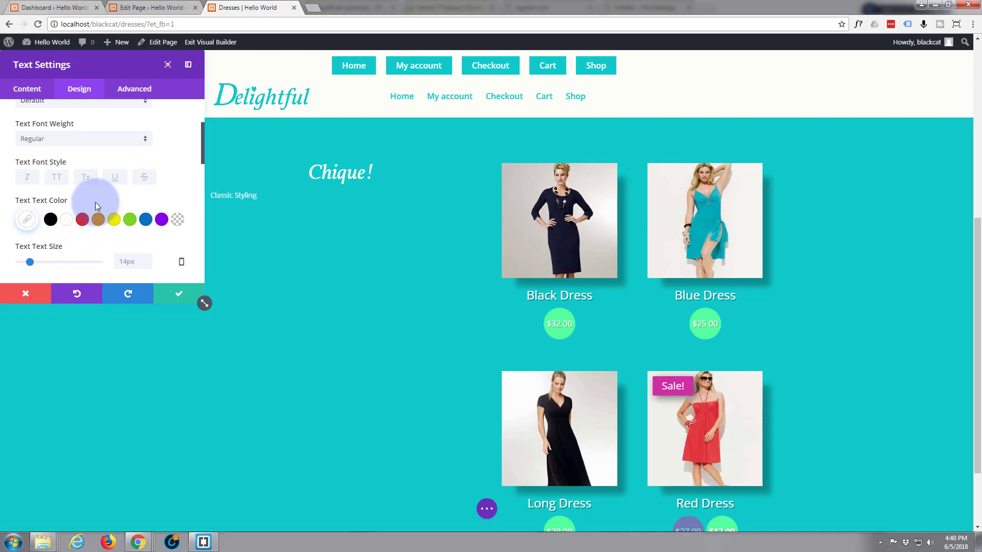
pyautogui.scroll(-3, 95, 205)
pyautogui.scroll(-1, 95, 201)
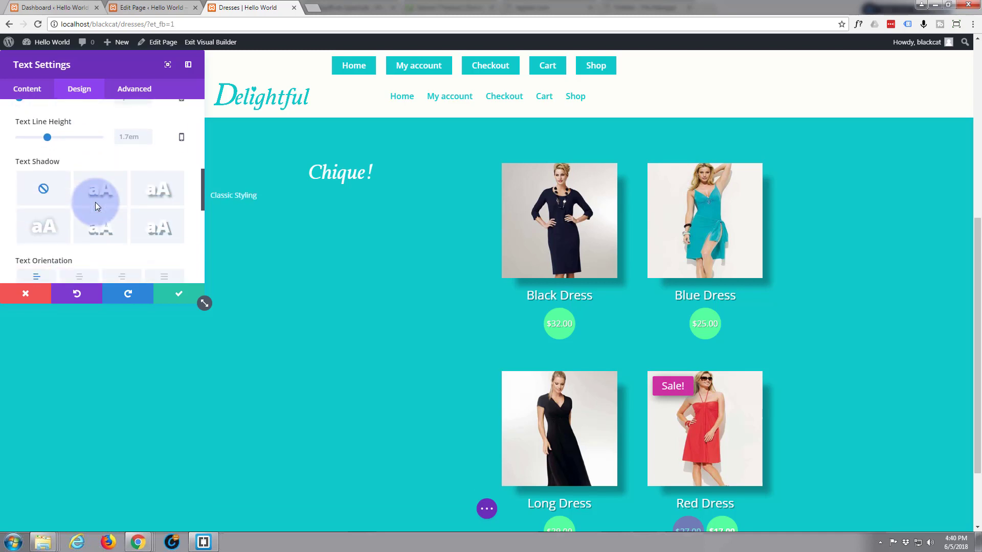
pyautogui.scroll(-1, 83, 219)
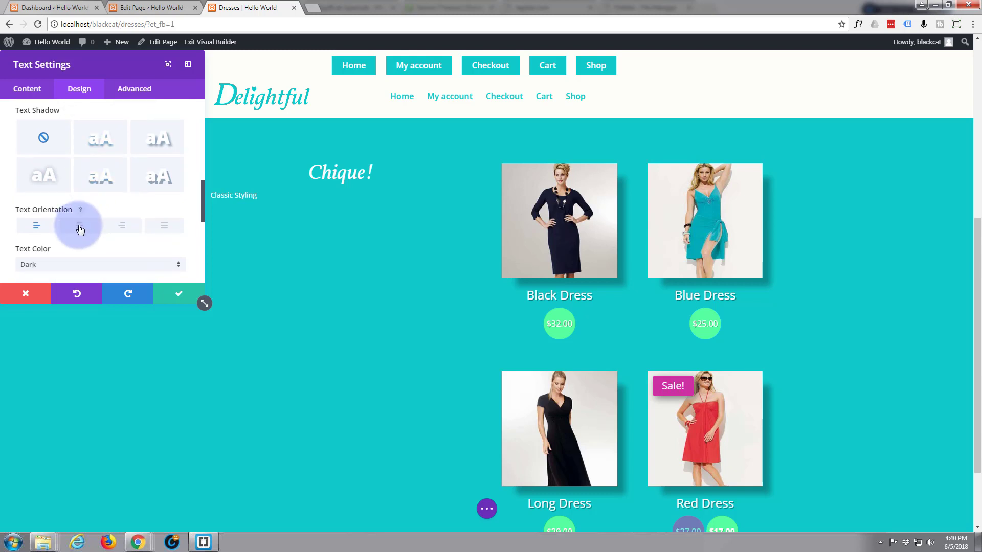
pyautogui.click(80, 227)
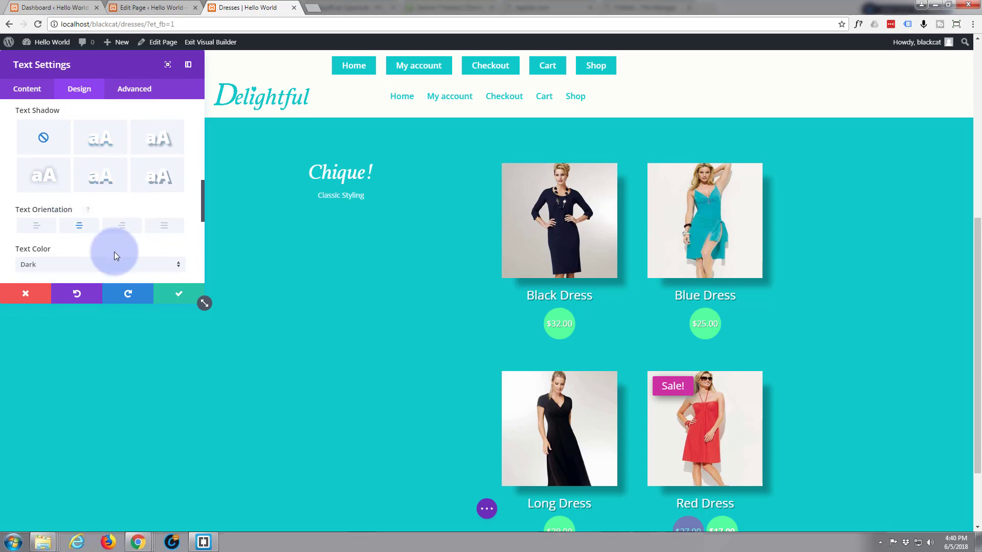
pyautogui.click(178, 294)
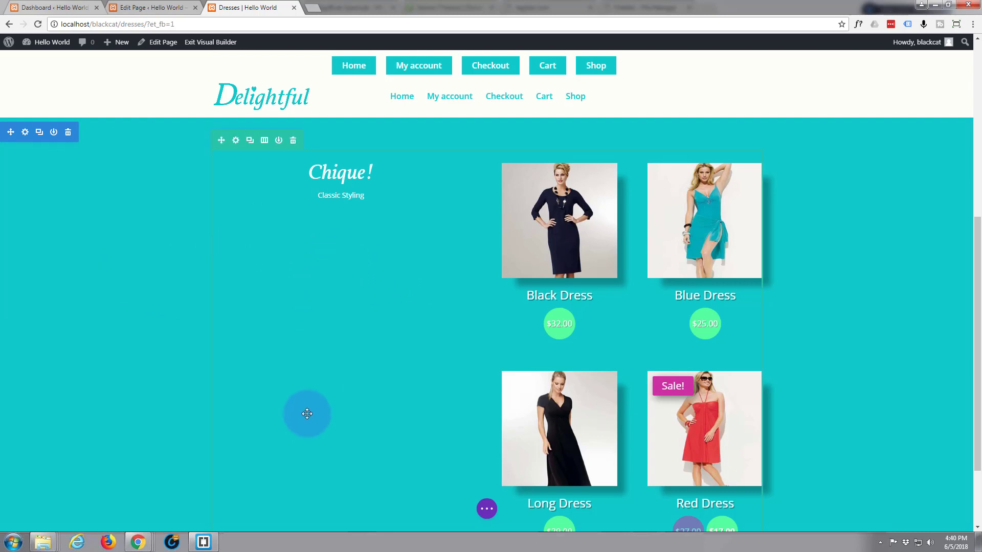
# Insert a Slider module below the "Chique!" text in the first column and delete its second slide.
pyautogui.scroll(-2, 307, 414)
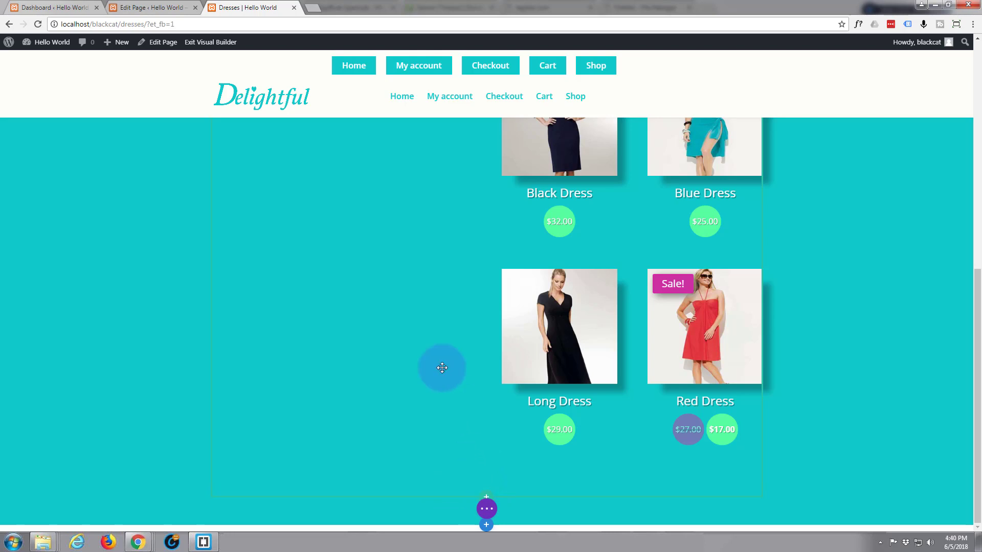
pyautogui.scroll(3, 344, 241)
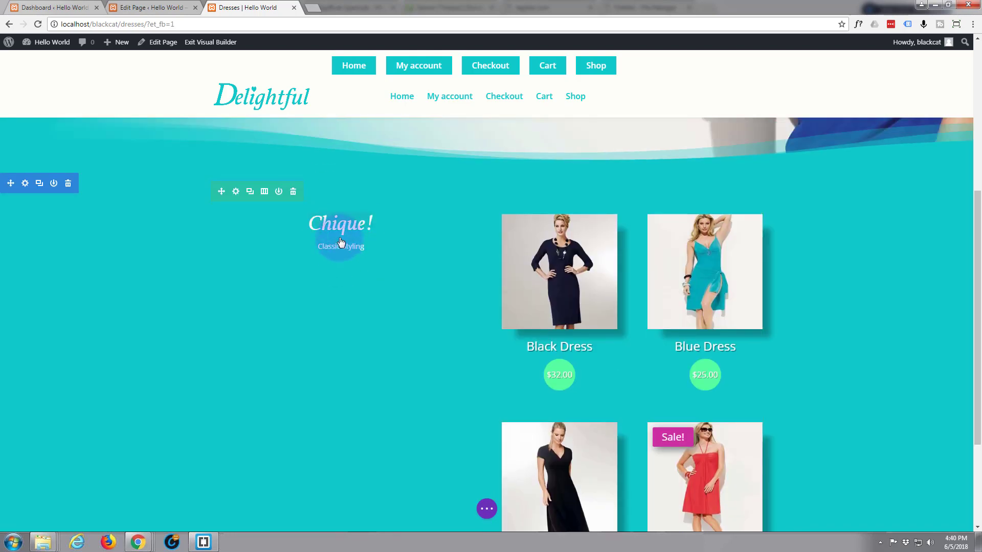
pyautogui.click(340, 244)
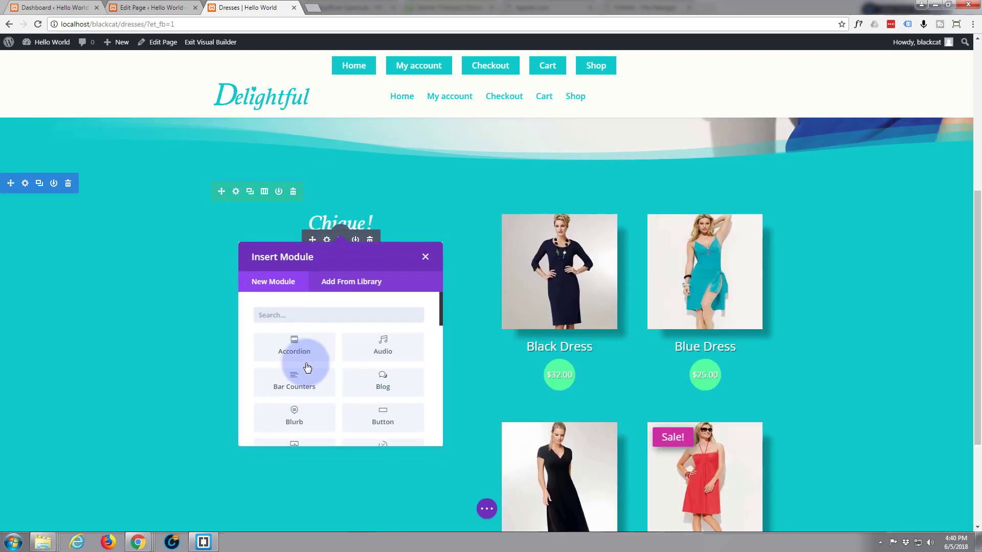
pyautogui.scroll(-4, 297, 358)
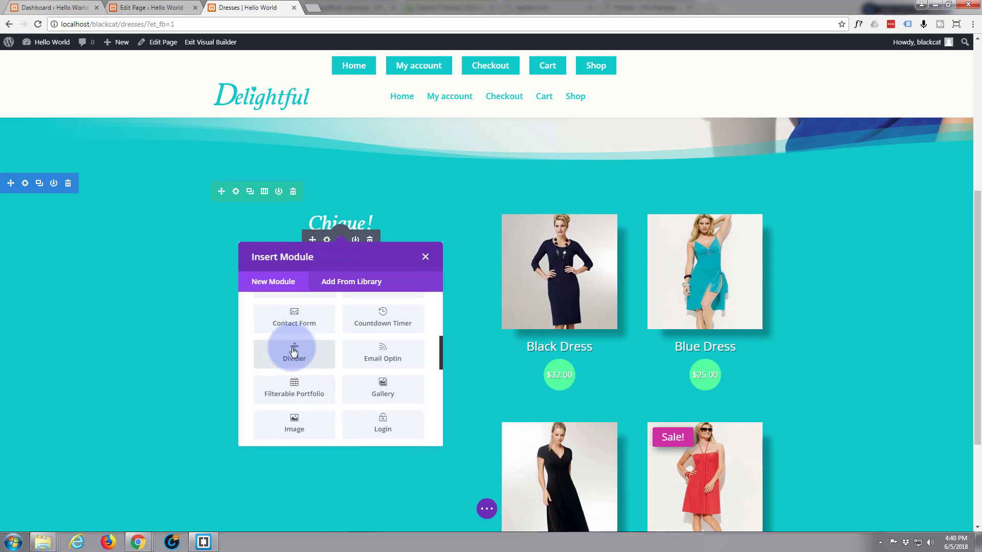
pyautogui.scroll(-2, 294, 351)
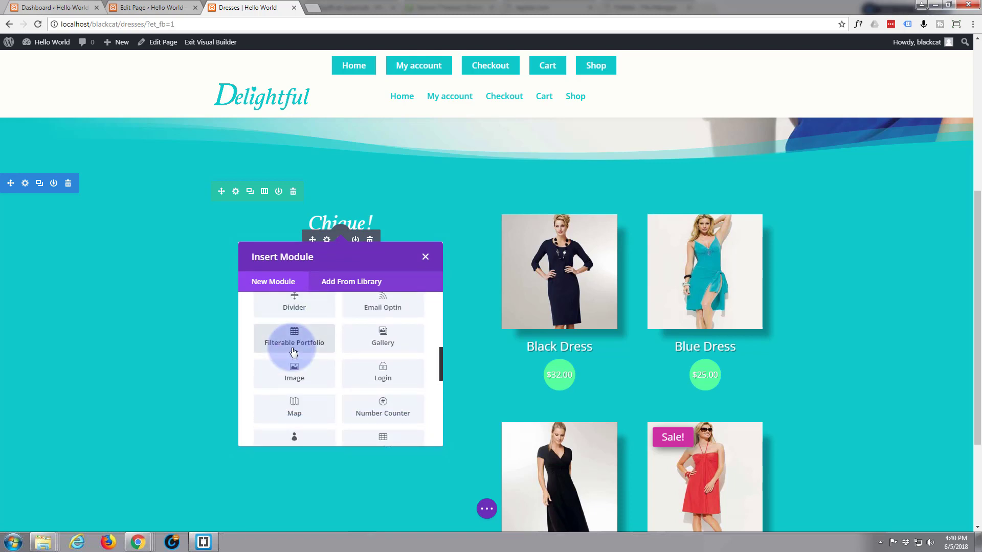
pyautogui.scroll(-5, 294, 352)
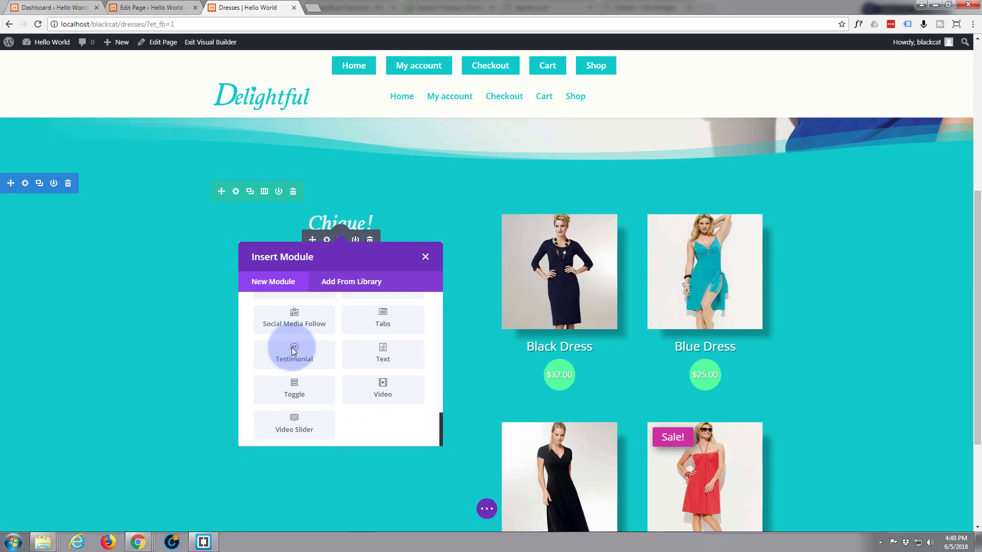
pyautogui.scroll(-1, 293, 352)
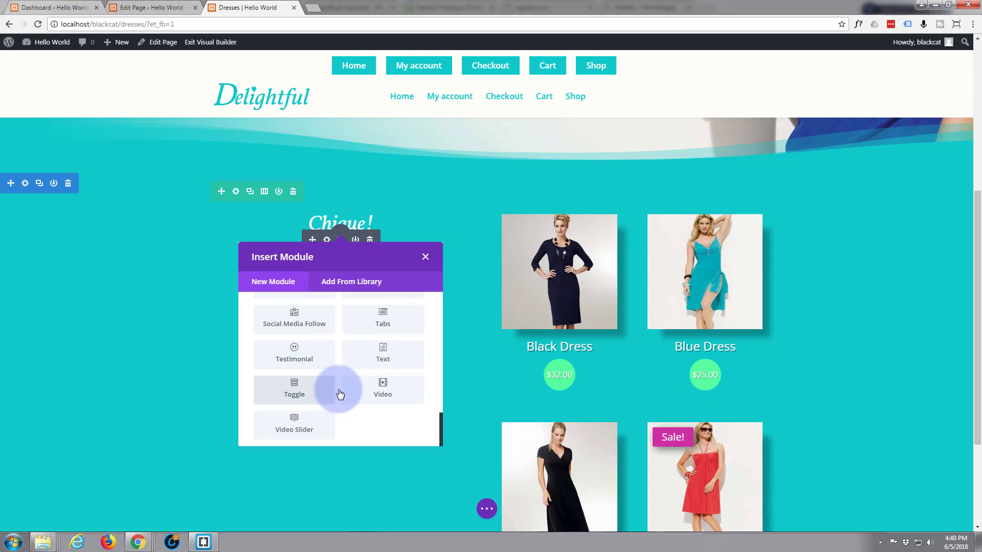
pyautogui.scroll(2, 339, 393)
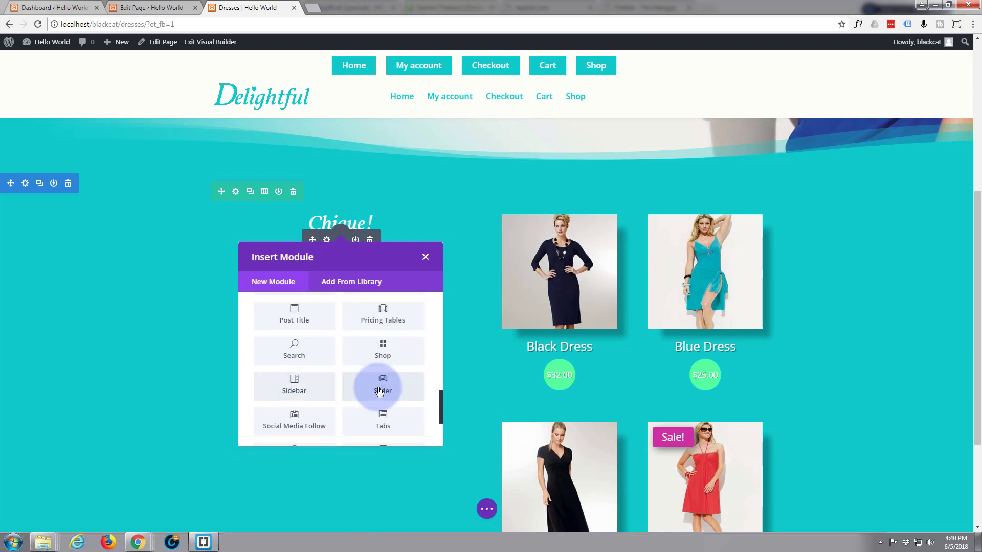
pyautogui.click(379, 392)
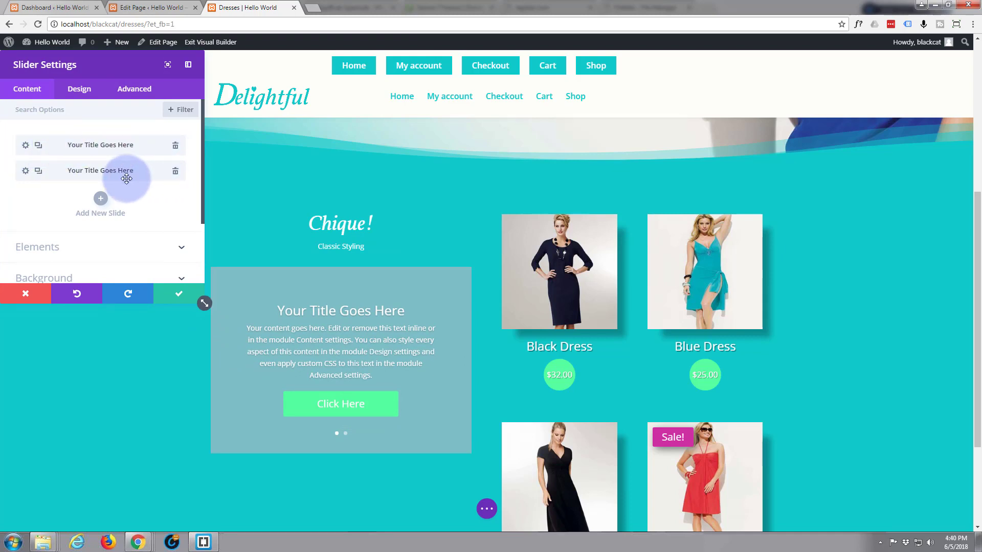
pyautogui.click(175, 170)
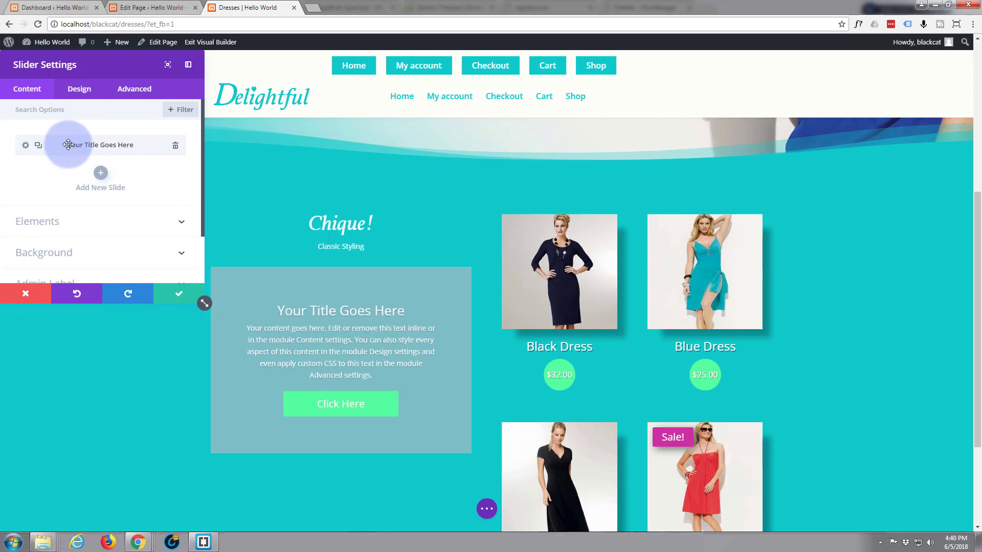
# Clear the remaining slide's heading and set its button text to "Show Me!".
pyautogui.click(25, 144)
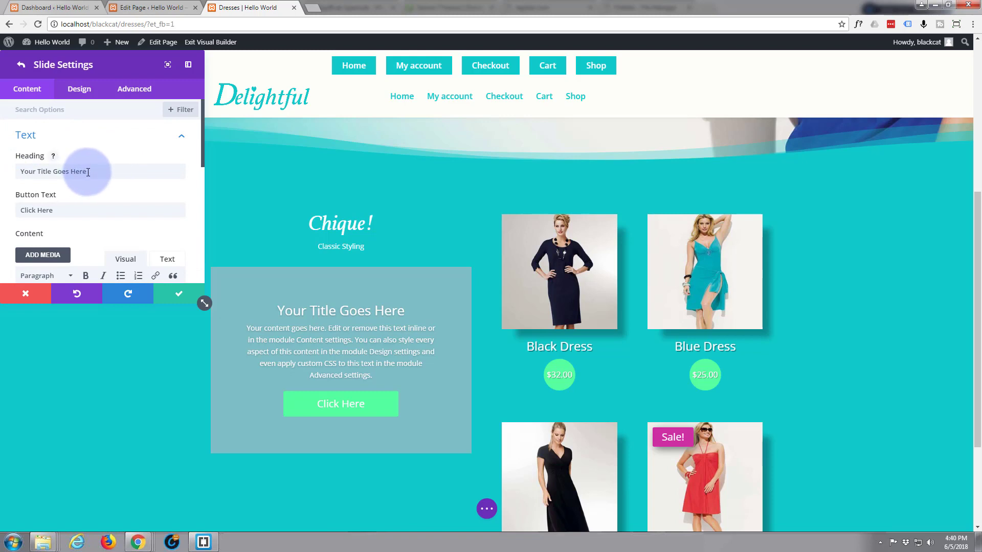
pyautogui.moveTo(88, 172); pyautogui.dragTo(4, 171)
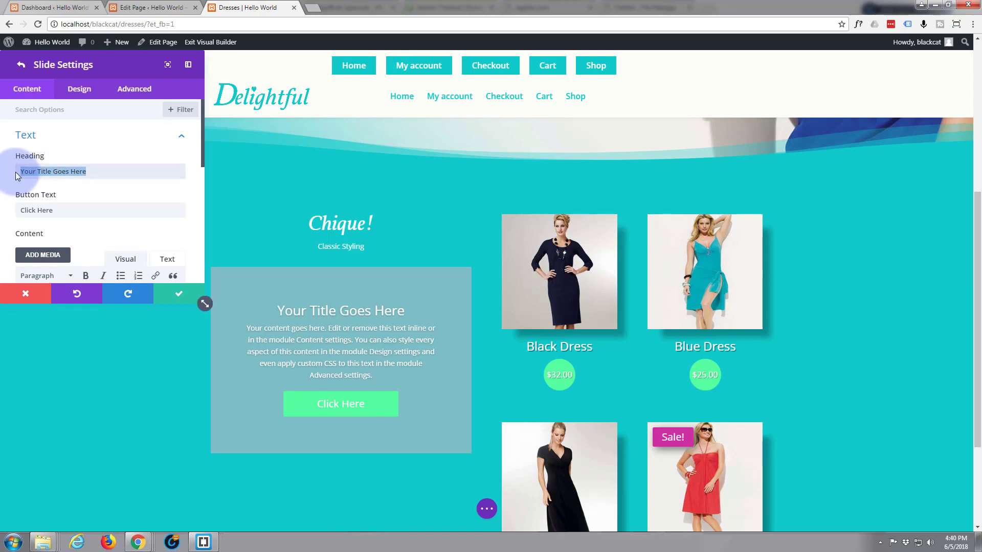
pyautogui.press('BackSpace')
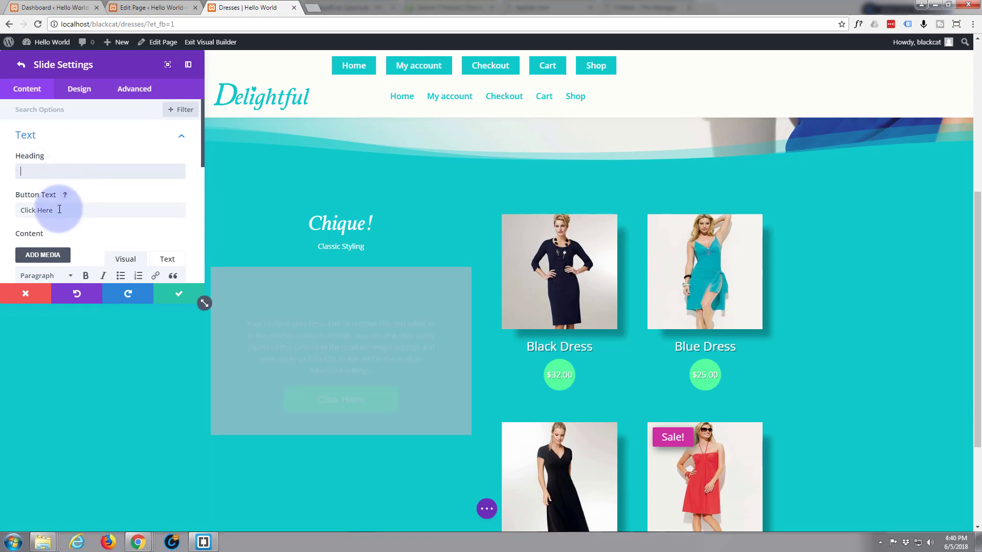
pyautogui.moveTo(60, 209); pyautogui.dragTo(19, 206)
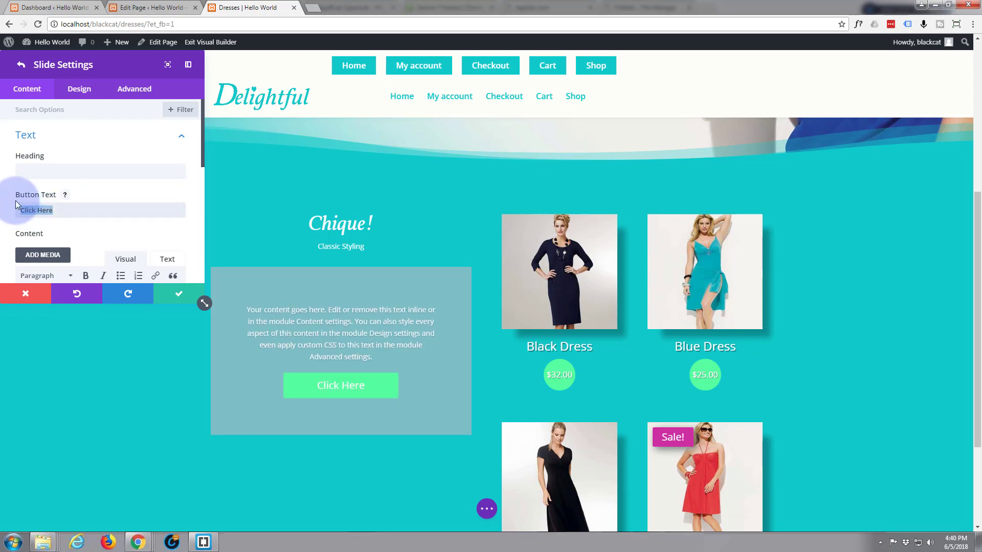
pyautogui.write('Show Me!')
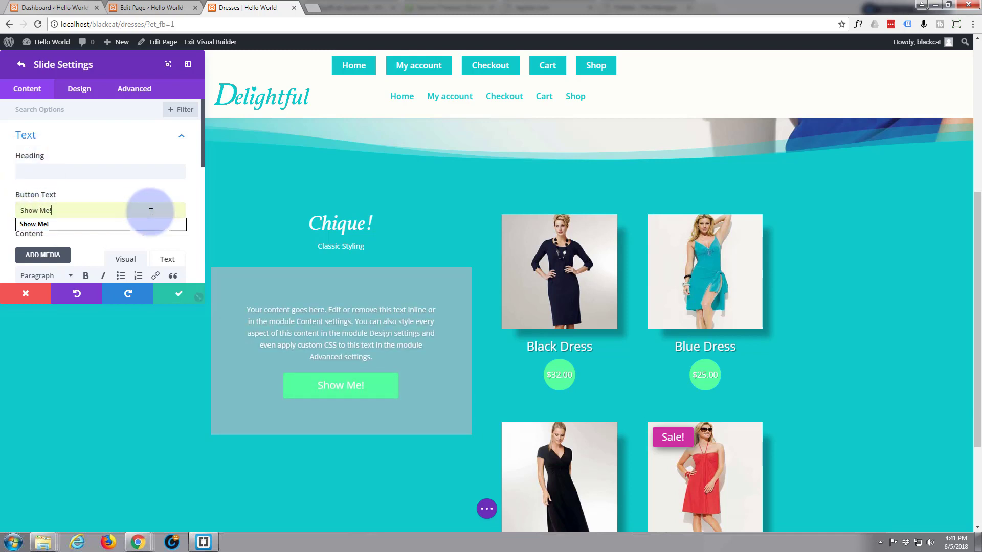
pyautogui.click(186, 224)
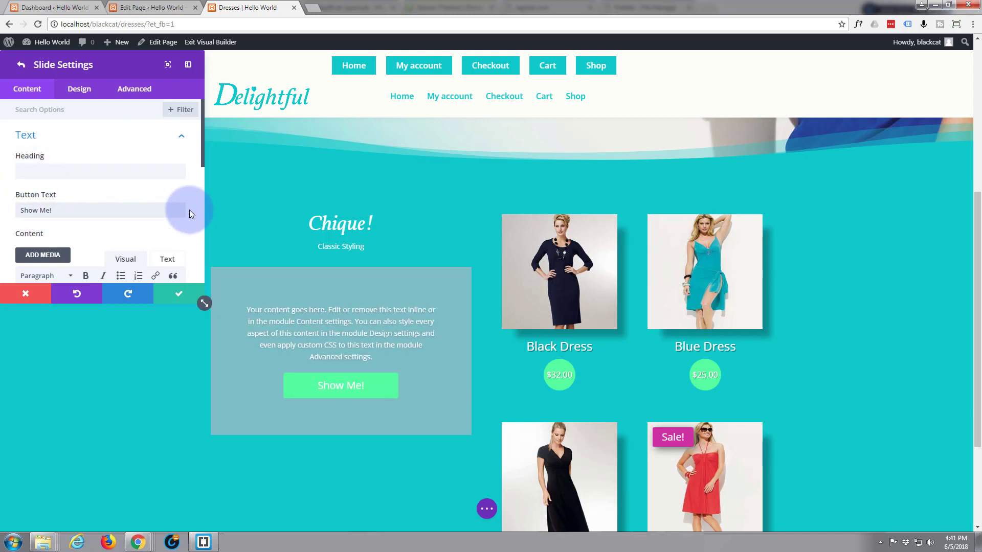
# Delete all of the placeholder body content from the slide.
pyautogui.scroll(-3, 168, 225)
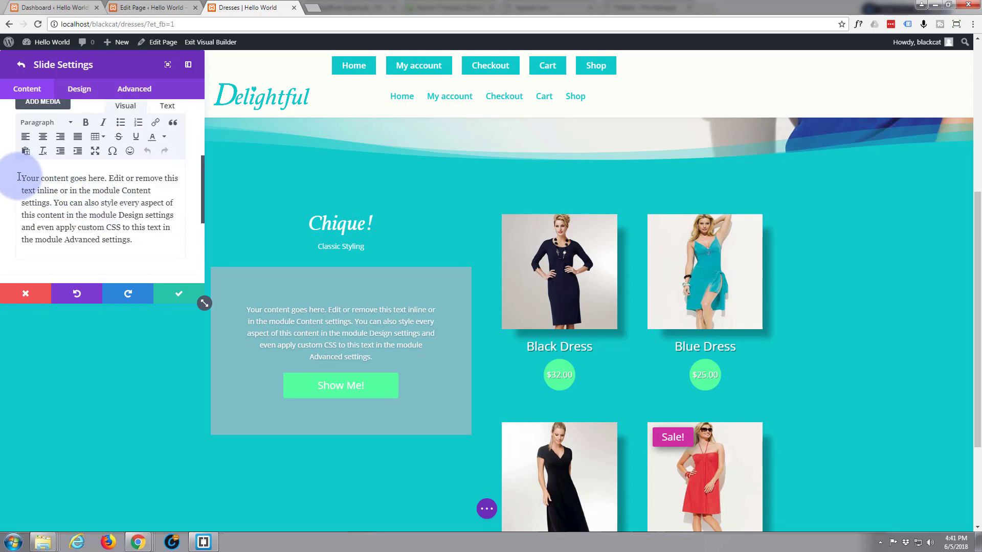
pyautogui.moveTo(34, 180); pyautogui.dragTo(149, 243)
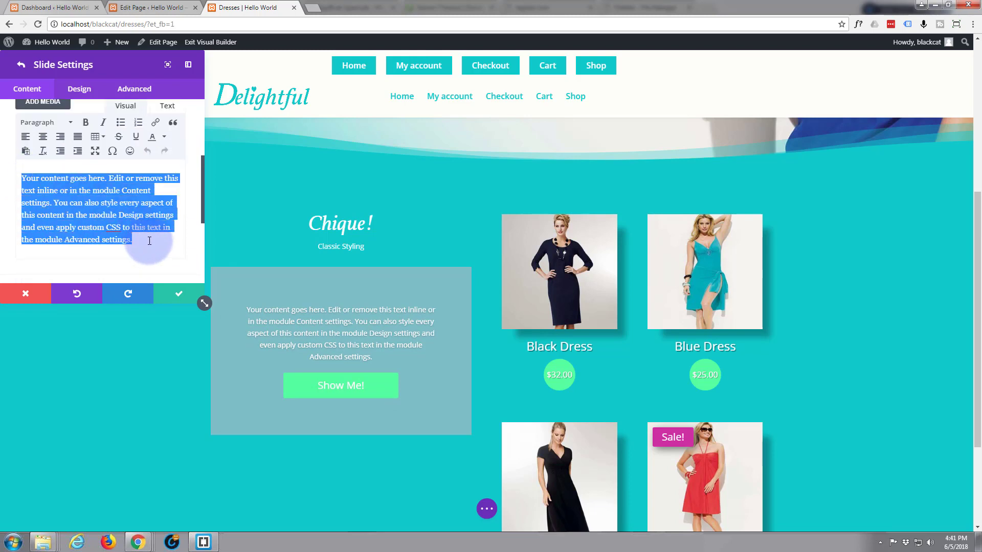
pyautogui.press('BackSpace')
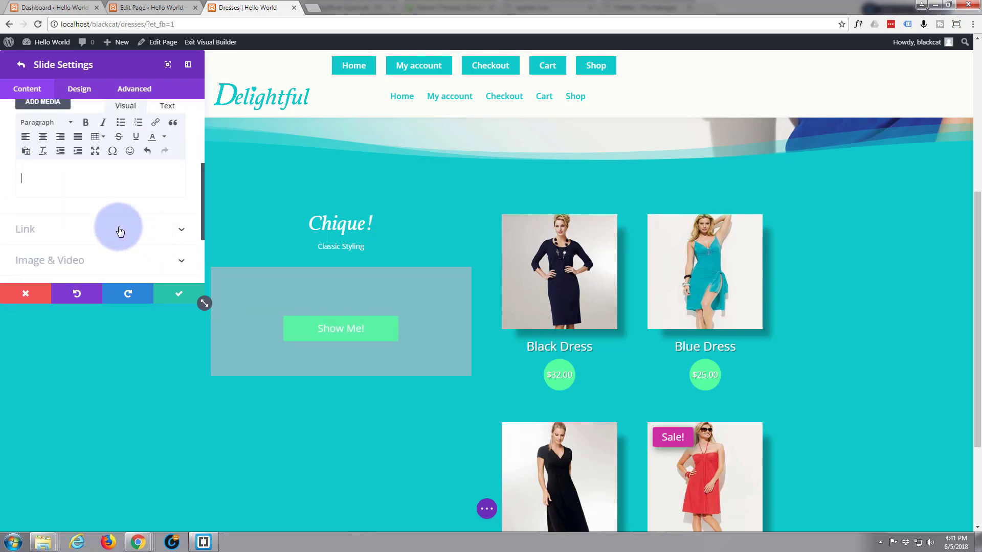
# Set the red dress photo from the media library as the slide's background image.
pyautogui.scroll(-2, 119, 231)
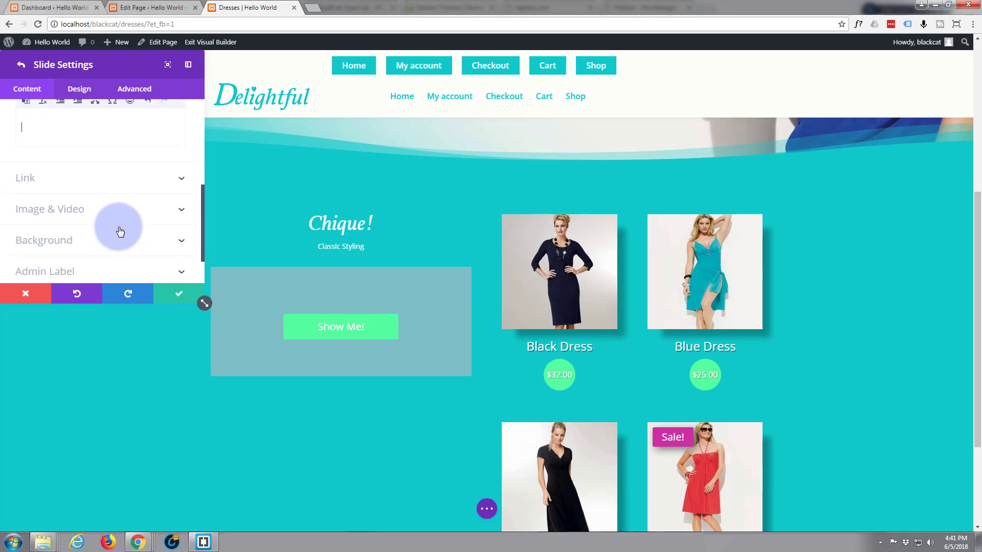
pyautogui.click(181, 194)
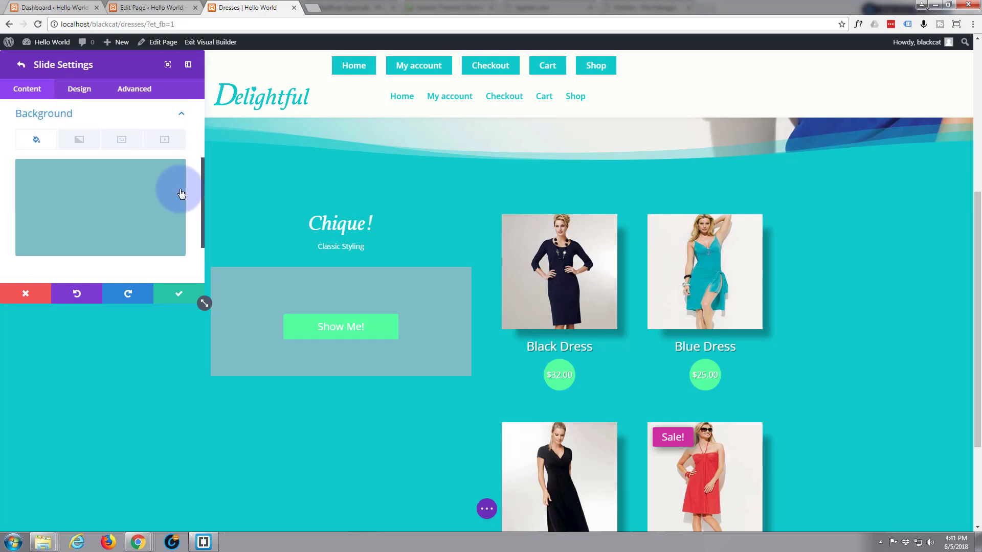
pyautogui.click(121, 142)
pyautogui.click(107, 201)
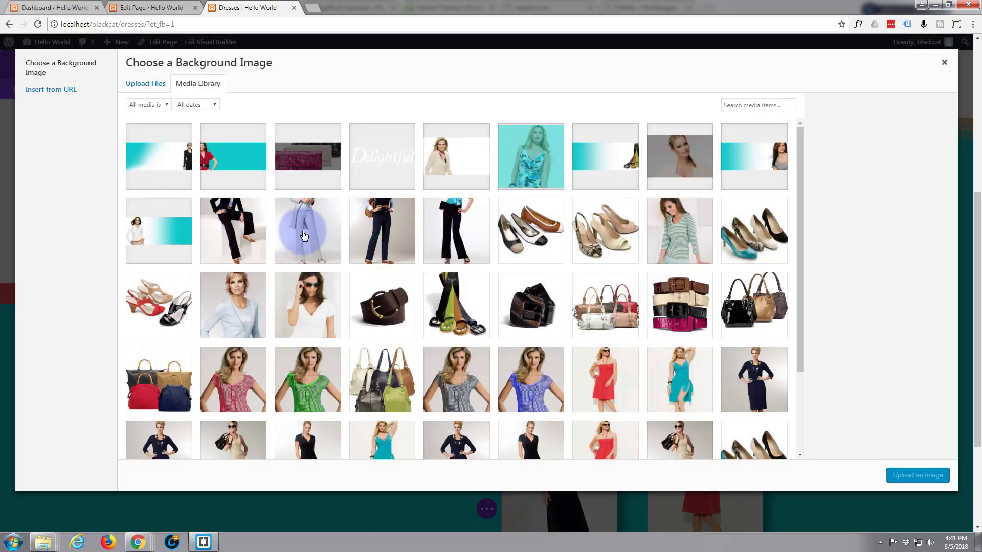
pyautogui.scroll(-2, 301, 230)
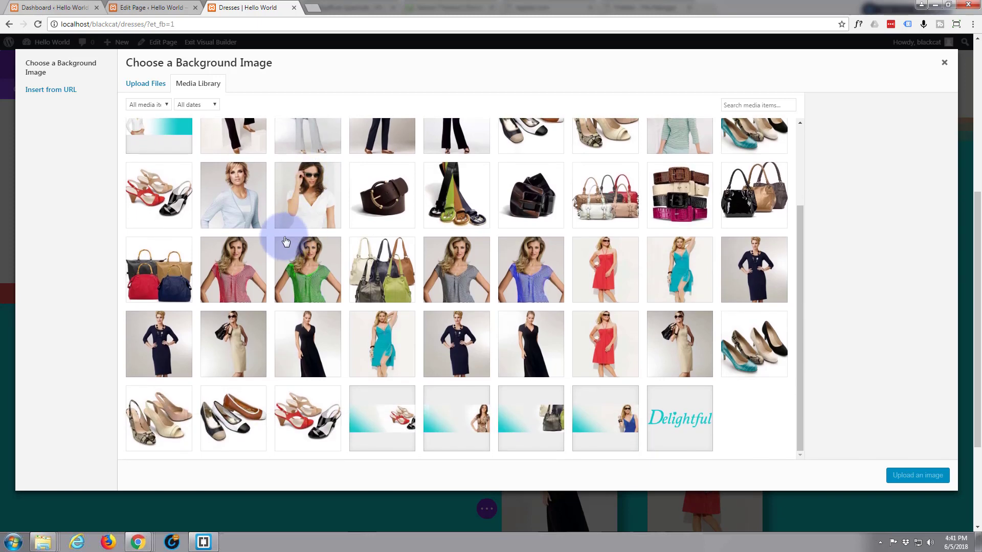
pyautogui.click(602, 338)
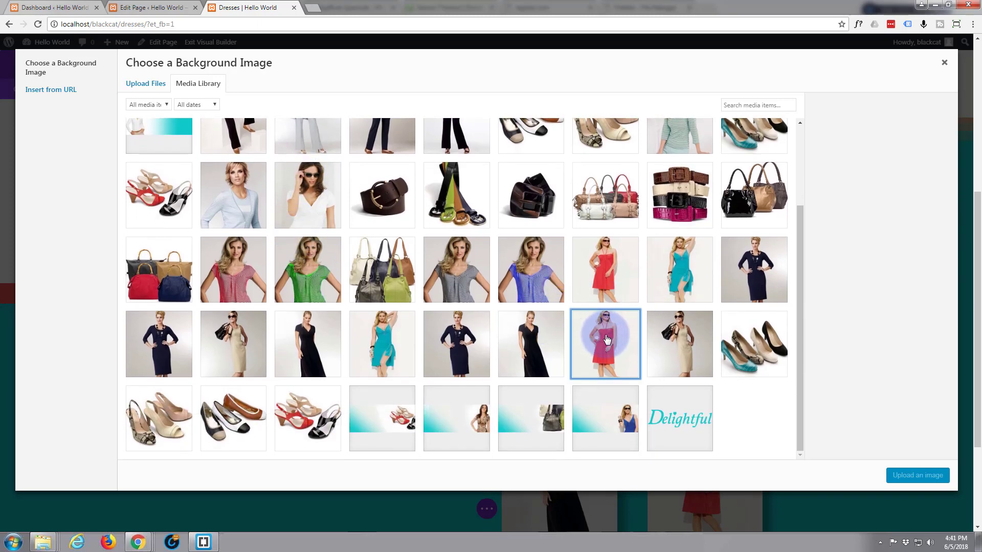
pyautogui.click(914, 476)
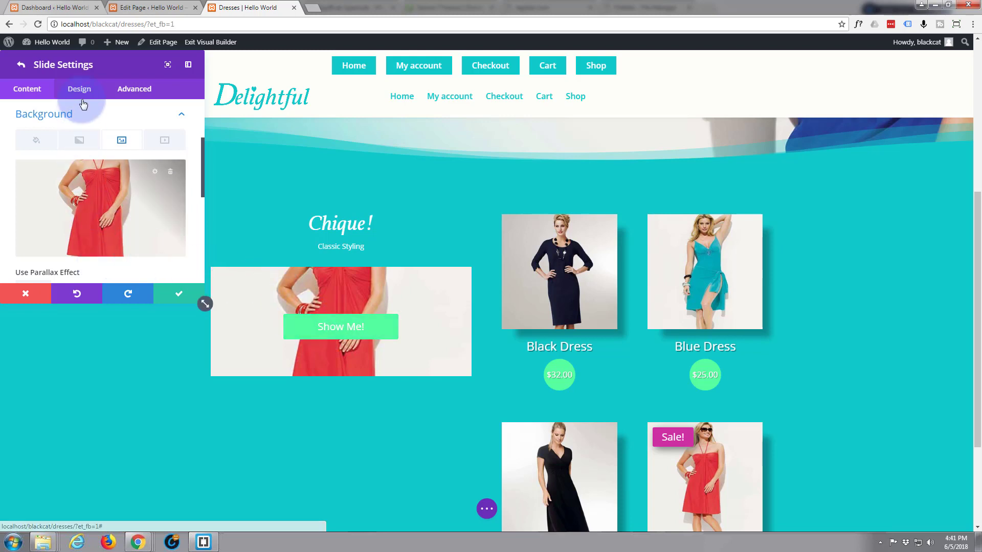
# Add the custom CSS margin-top:150px to the Slide Button element of the red dress slide.
pyautogui.click(128, 93)
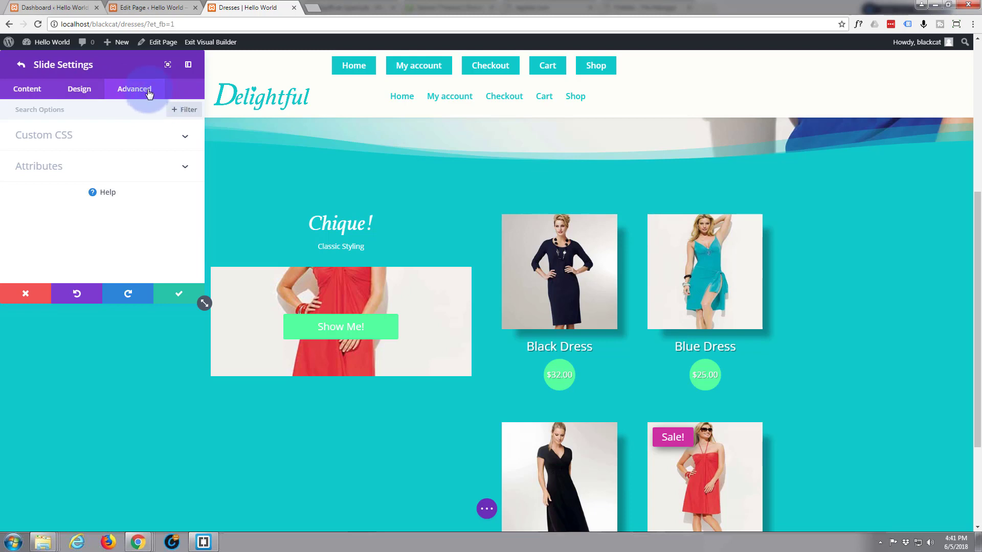
pyautogui.click(50, 136)
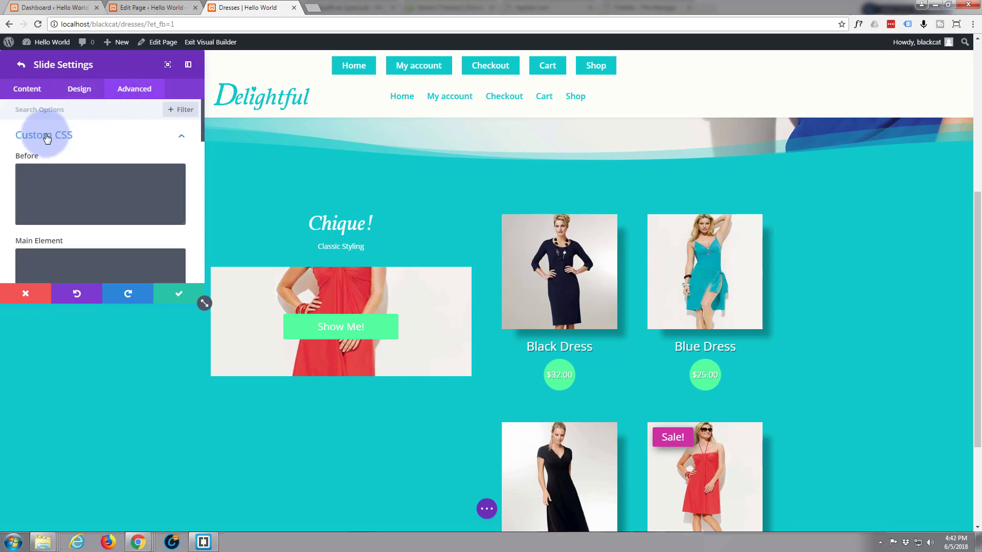
pyautogui.scroll(-3, 115, 199)
pyautogui.scroll(-4, 119, 202)
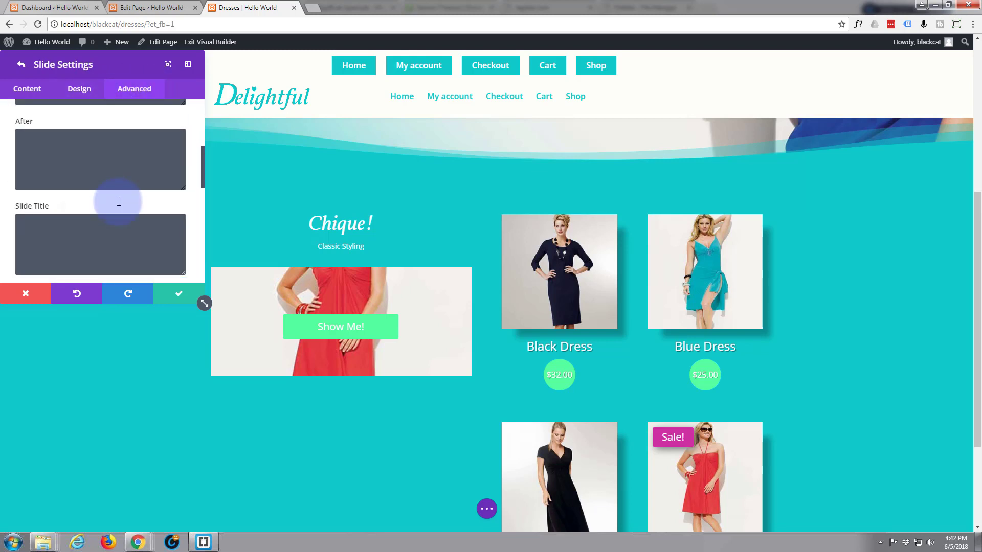
pyautogui.scroll(-4, 119, 201)
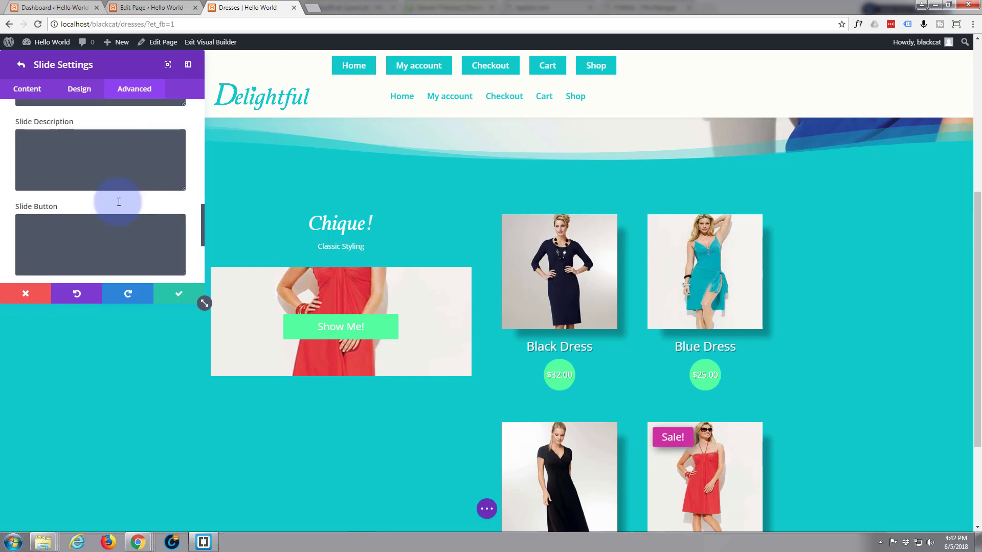
pyautogui.scroll(-3, 118, 203)
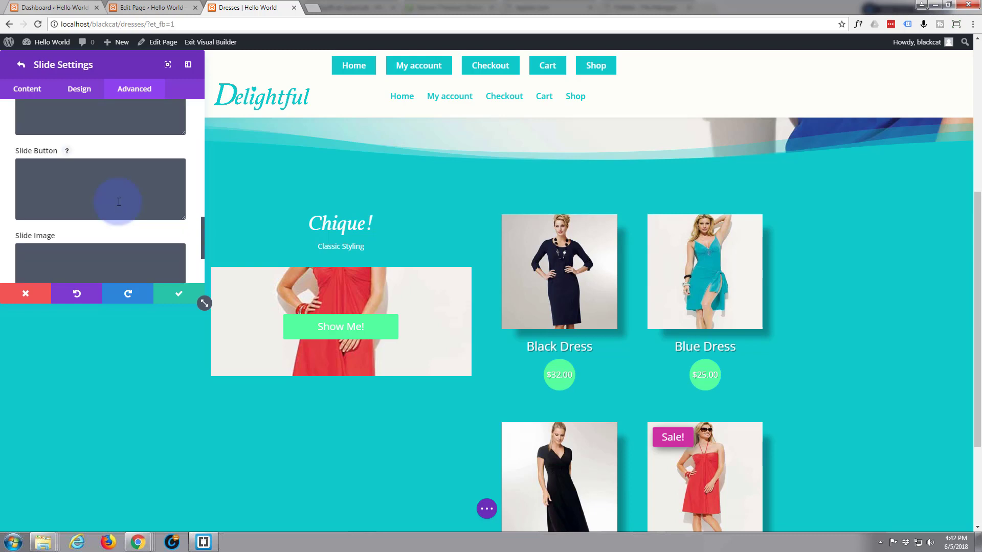
pyautogui.scroll(3, 118, 203)
pyautogui.scroll(1, 118, 203)
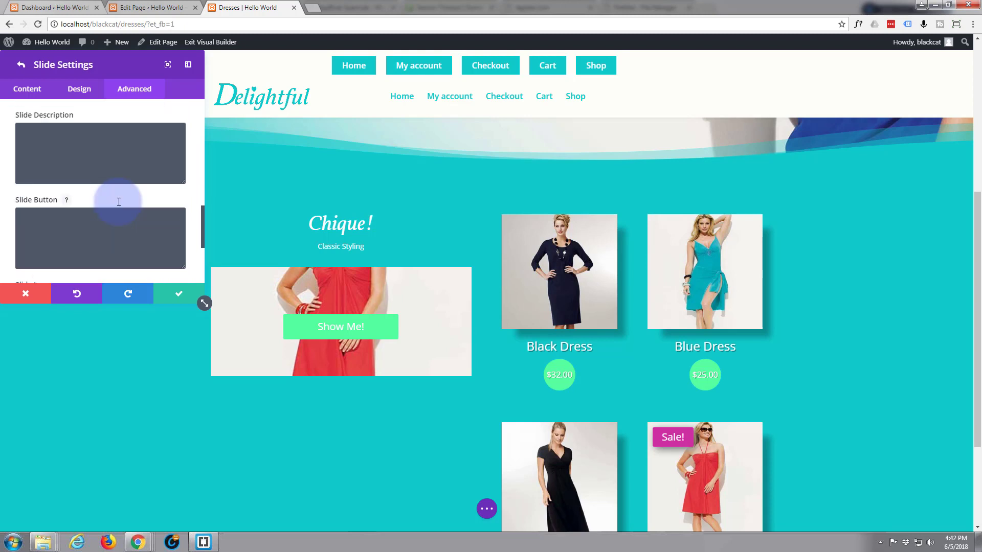
pyautogui.click(38, 221)
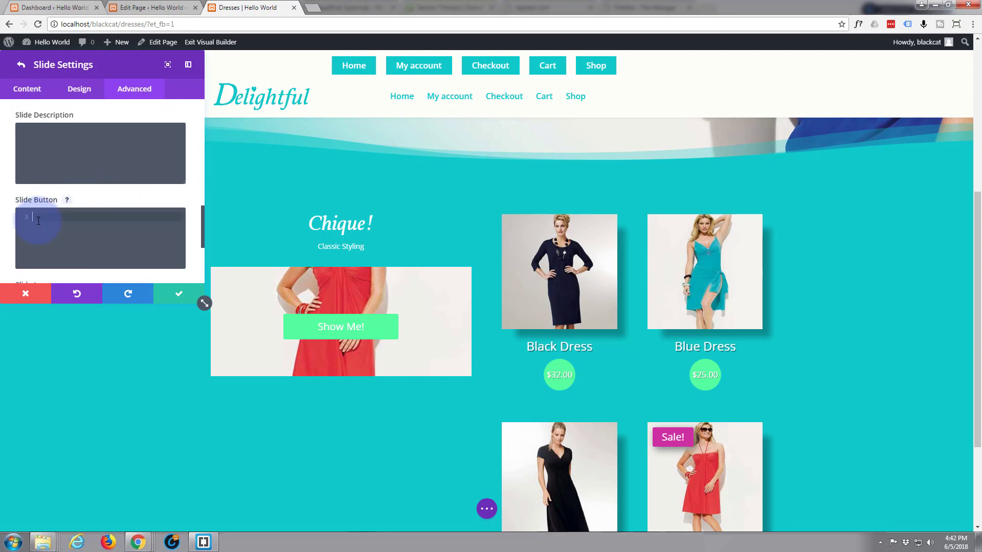
pyautogui.write('pa')
pyautogui.press('BackSpace')
pyautogui.write('margin-top:150')
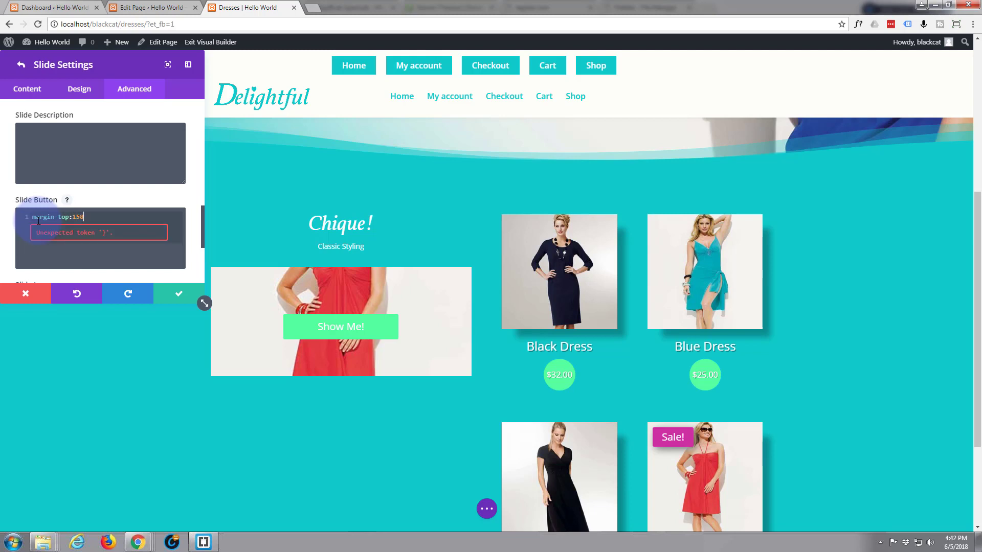
pyautogui.write('px')
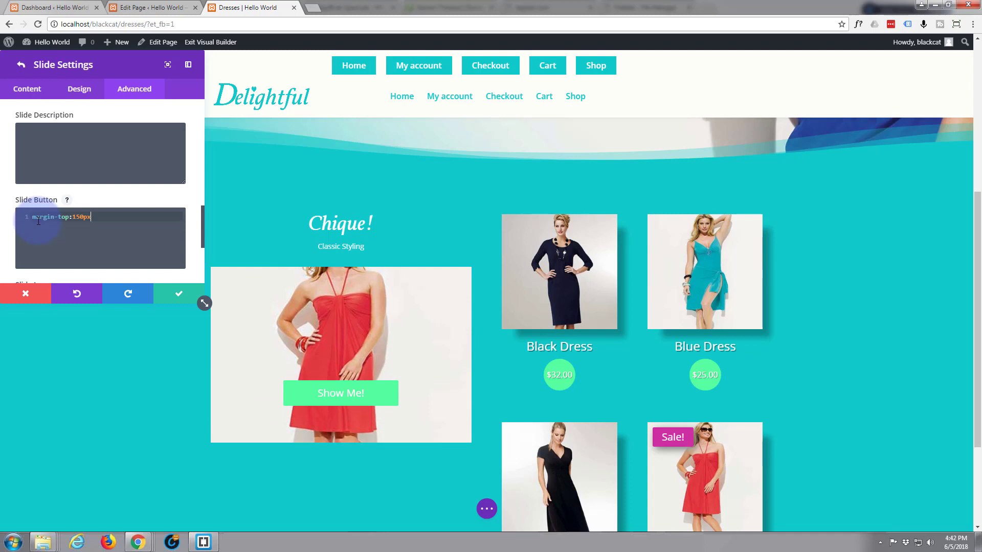
# Increase the Slide Button's top margin, trying 275px and 280px before settling on 300px.
pyautogui.moveTo(73, 218); pyautogui.dragTo(77, 218)
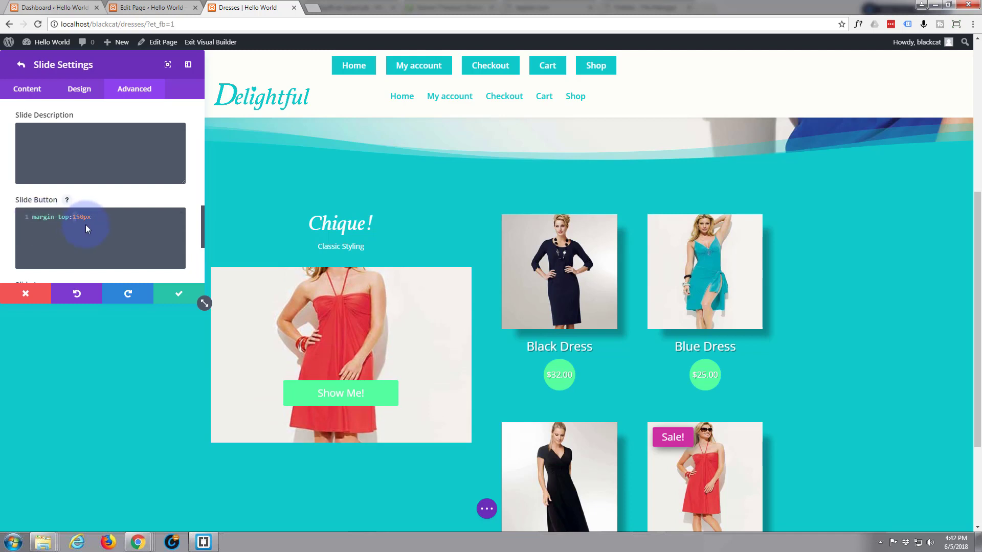
pyautogui.write('275')
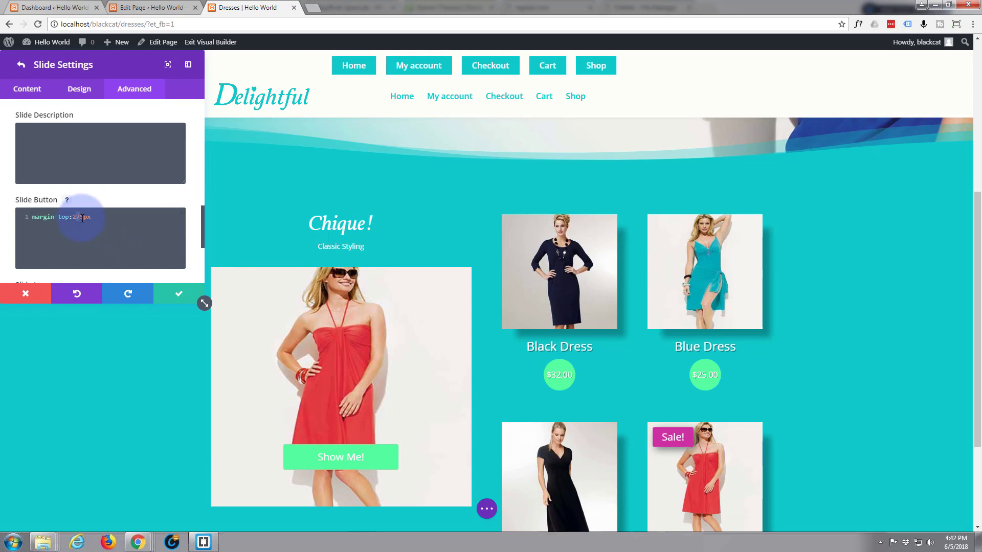
pyautogui.write('280')
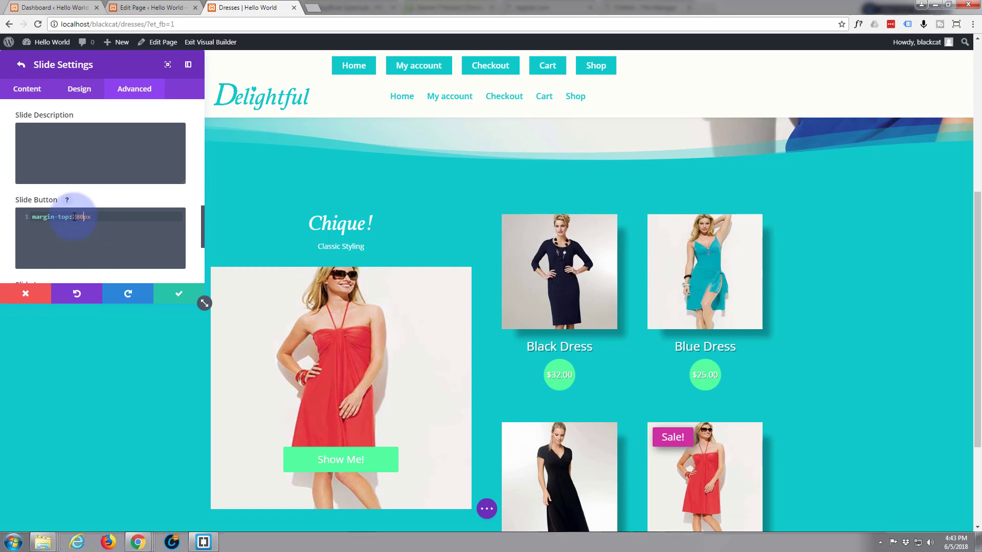
pyautogui.moveTo(73, 217); pyautogui.dragTo(84, 218)
pyautogui.write('300')
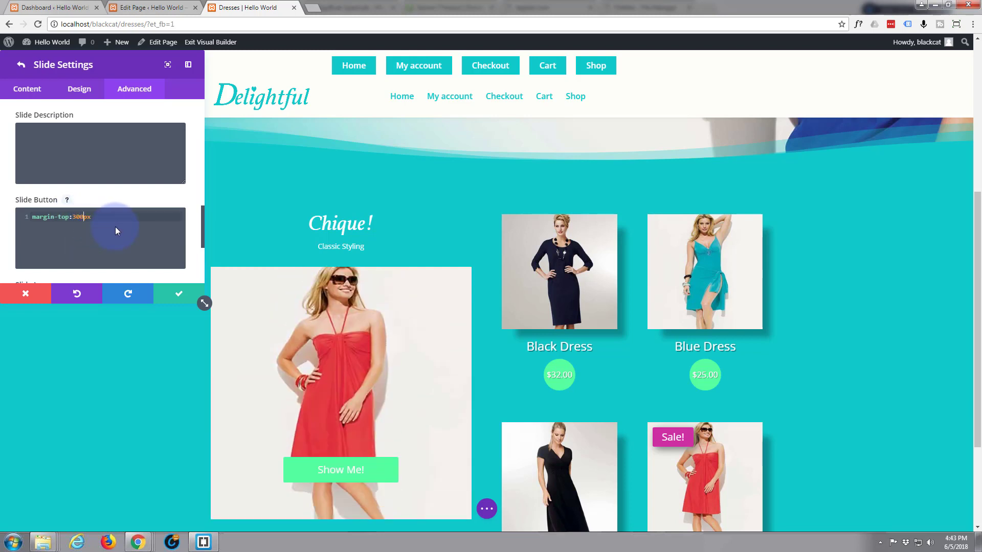
# Open the Red Dress product page in a new browser tab and copy its URL.
pyautogui.scroll(-1, 277, 315)
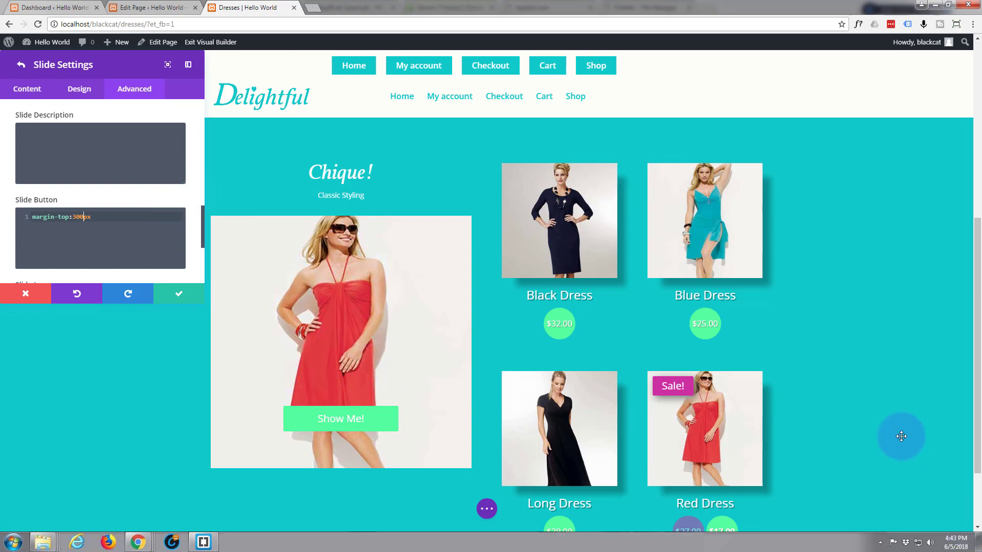
pyautogui.middleClick(713, 430)
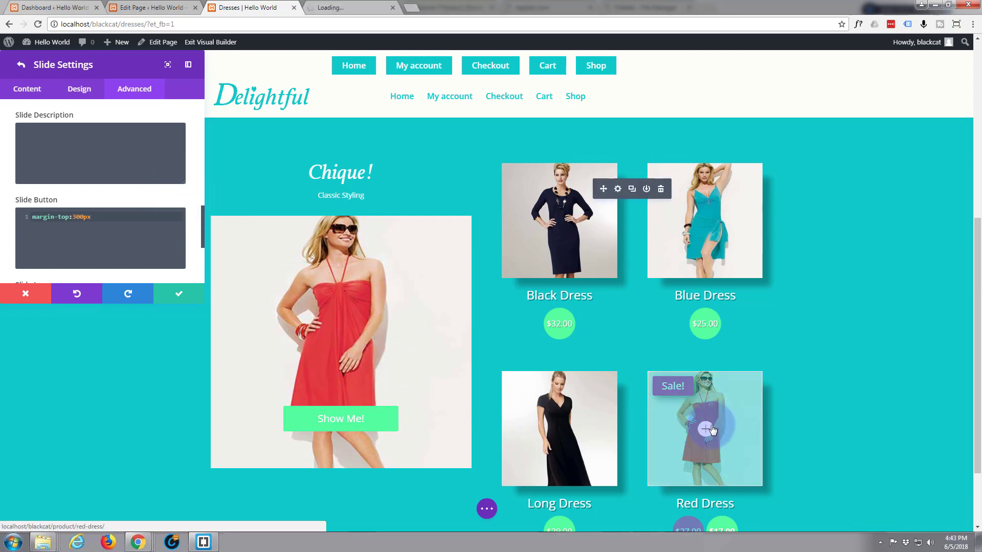
pyautogui.click(353, 9)
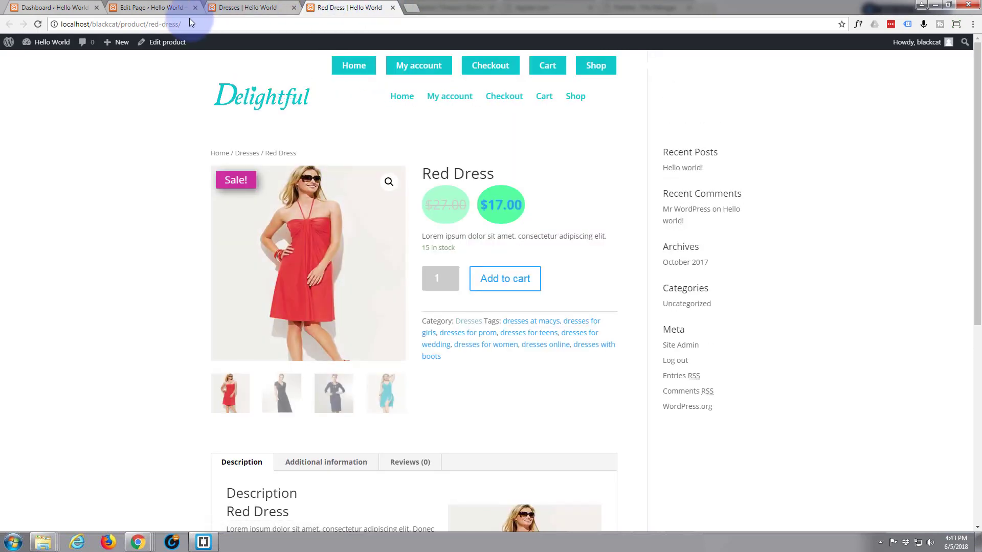
pyautogui.click(183, 24)
pyautogui.hotkey('ctrl', 'c')
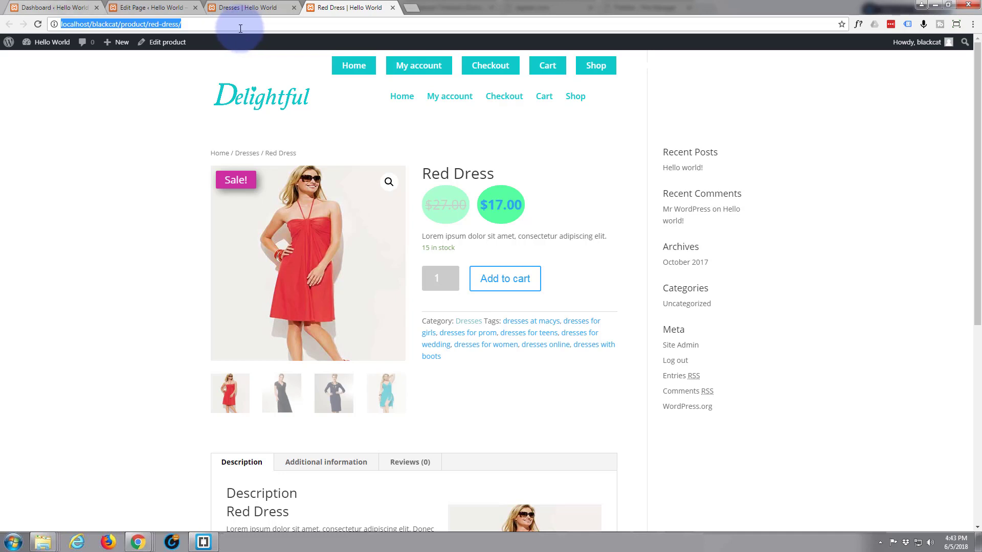
pyautogui.click(238, 9)
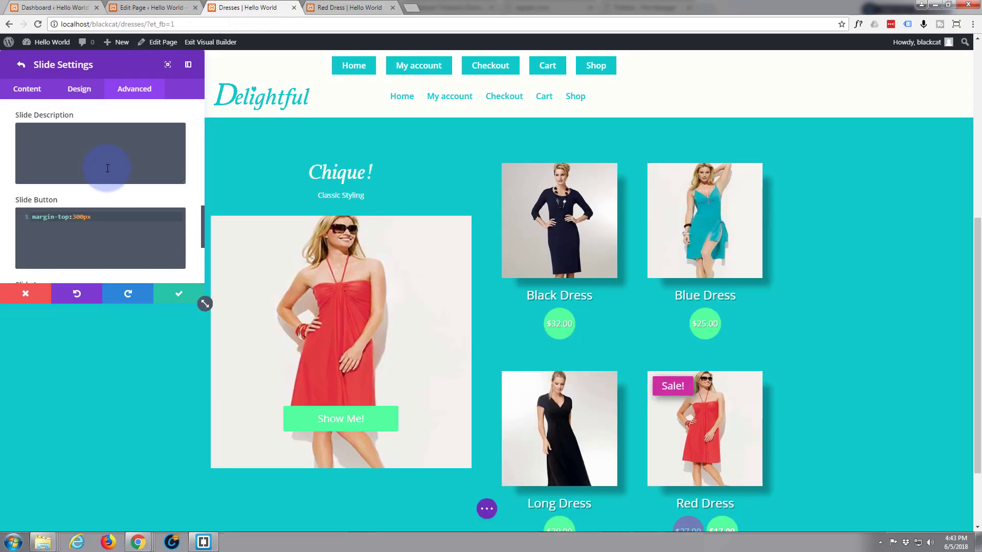
pyautogui.click(36, 90)
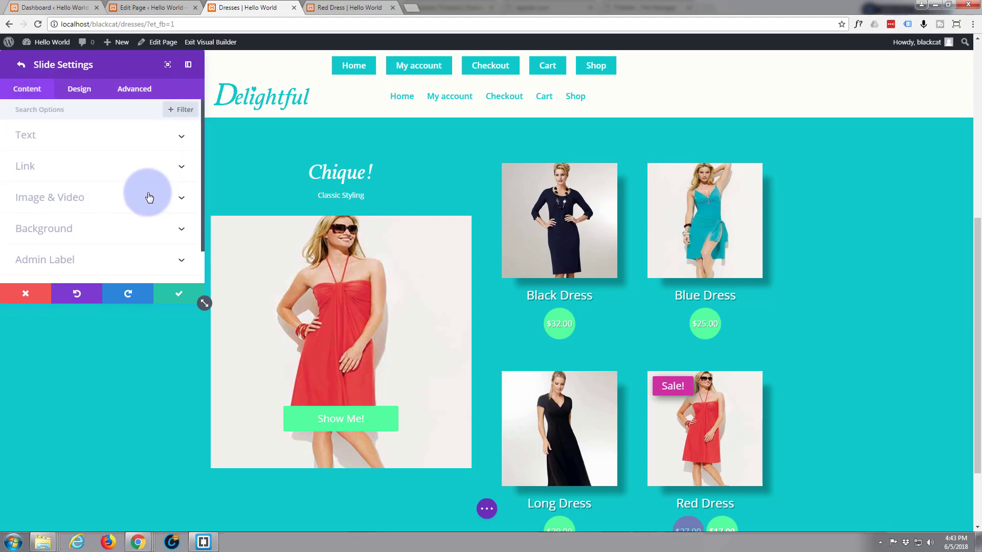
pyautogui.click(184, 166)
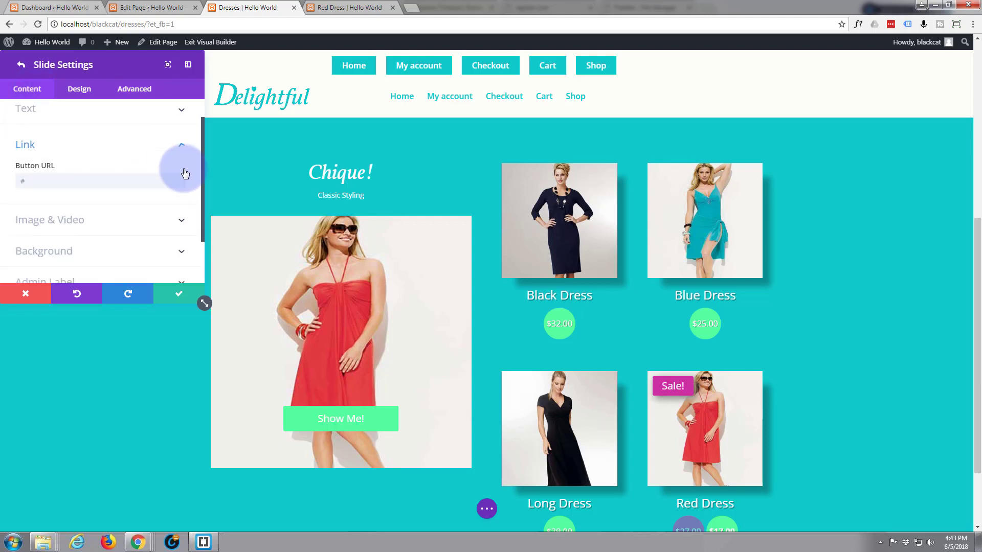
pyautogui.click(35, 150)
pyautogui.hotkey('ctrl', 'v')
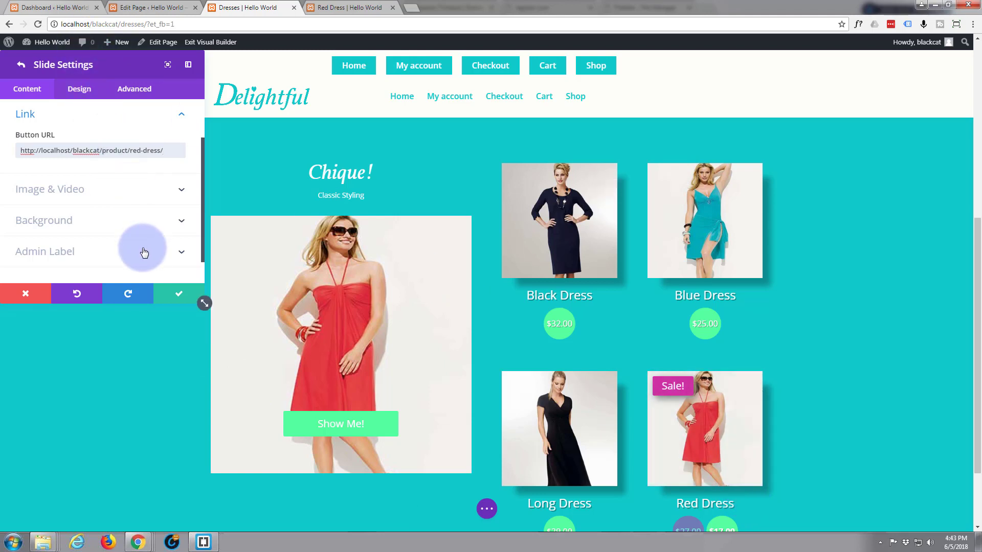
pyautogui.click(180, 297)
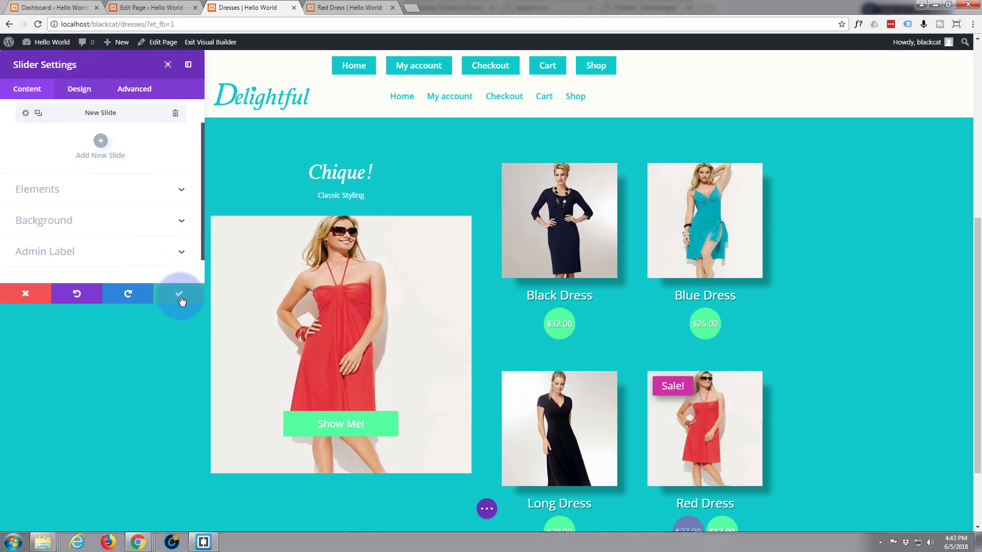
# Duplicate the finished slide twice so that the slider holds three slides.
pyautogui.scroll(1, 79, 179)
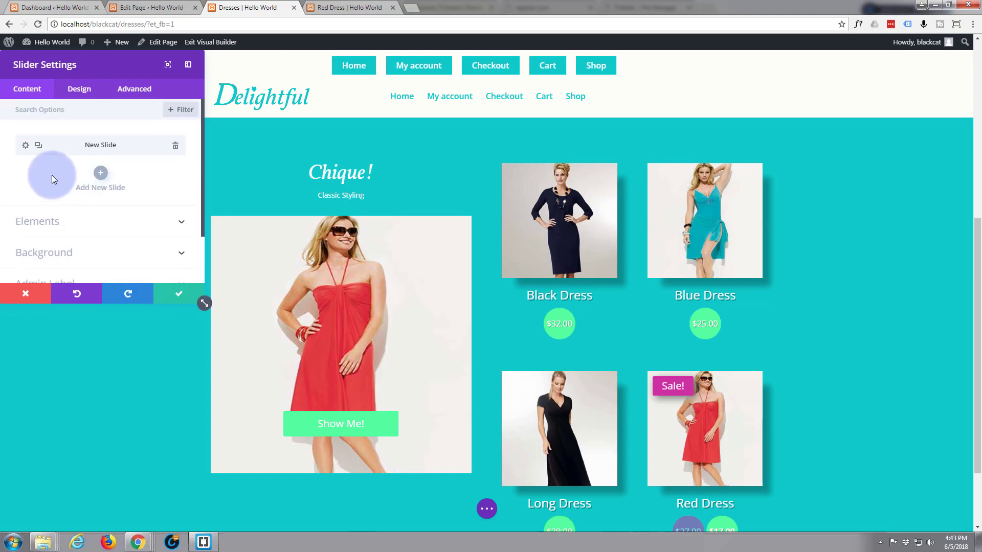
pyautogui.click(38, 147)
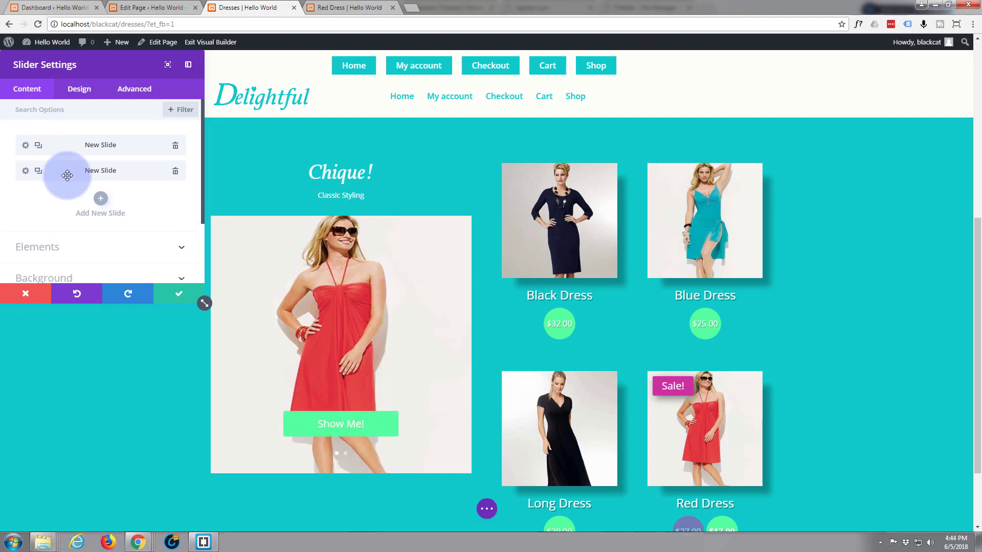
pyautogui.click(38, 172)
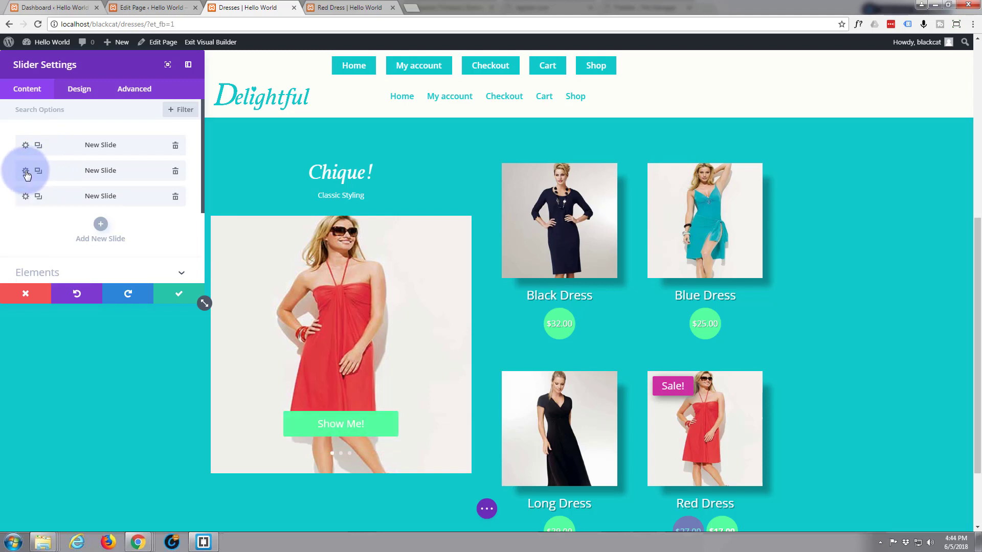
# Replace the second slide's background image with the blue dress photo dress2-2.jpg from the media library and save the slide.
pyautogui.click(26, 174)
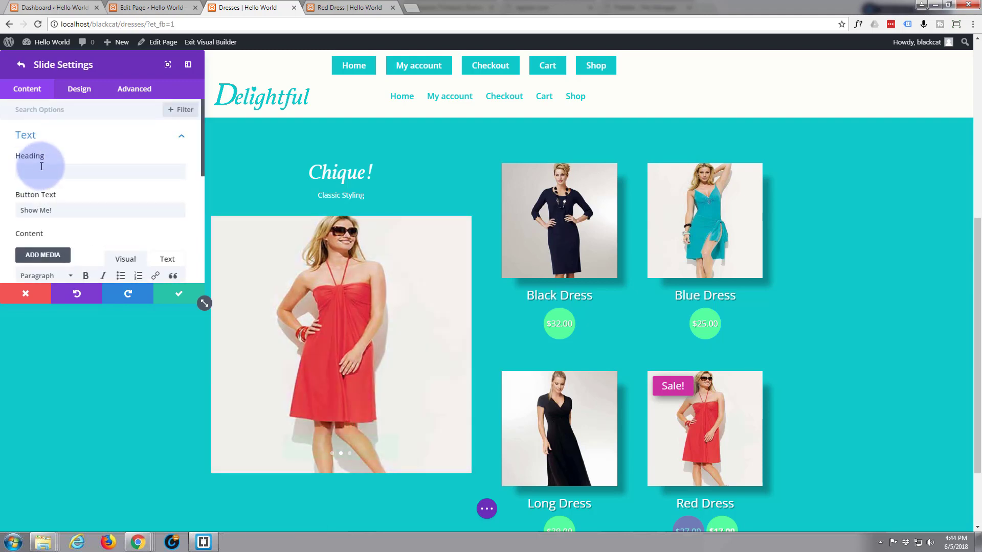
pyautogui.scroll(-2, 36, 169)
pyautogui.scroll(-3, 42, 166)
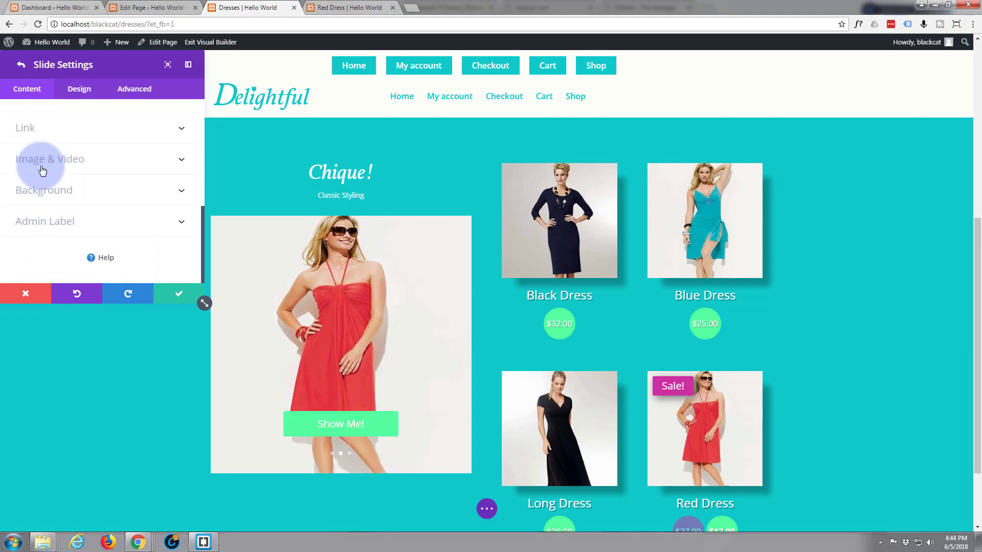
pyautogui.click(179, 189)
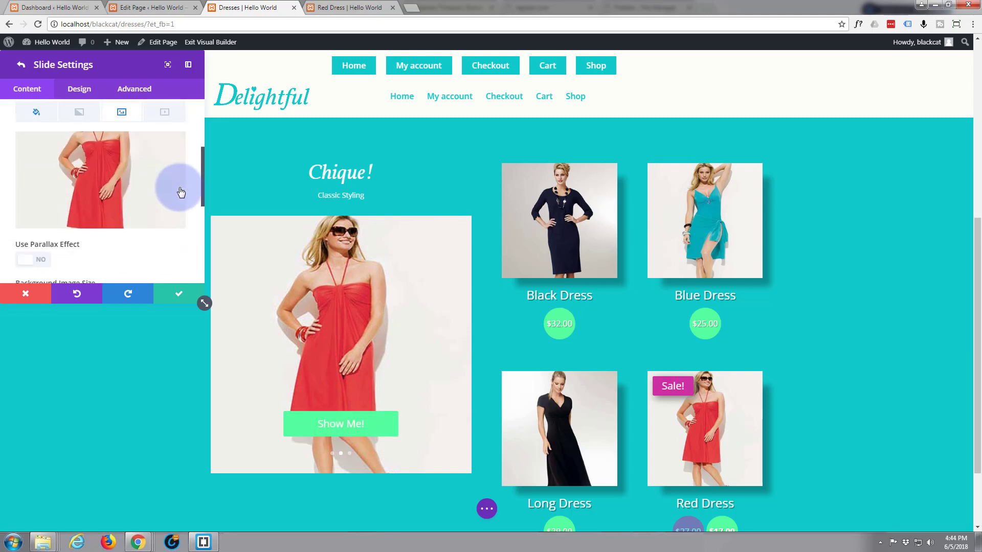
pyautogui.click(171, 176)
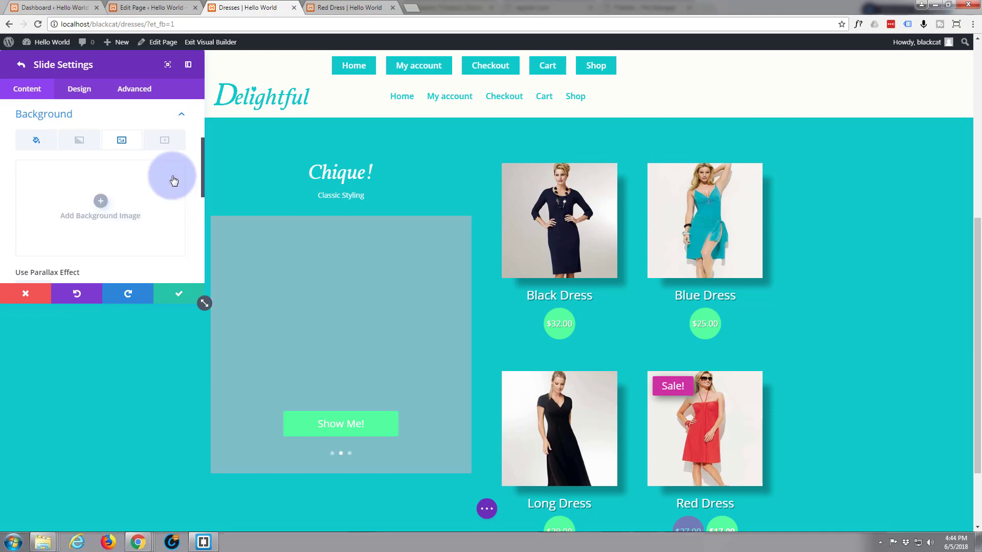
pyautogui.click(101, 200)
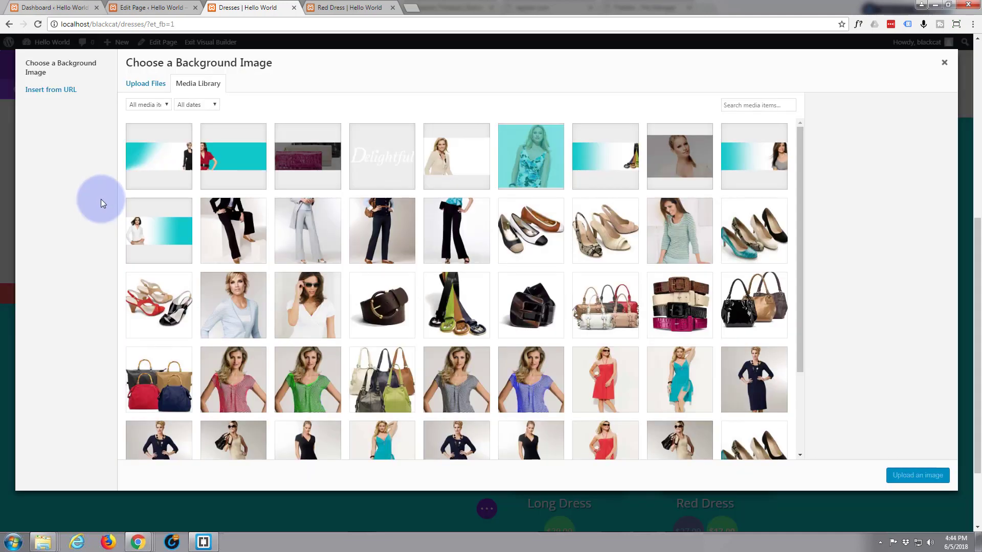
pyautogui.click(681, 379)
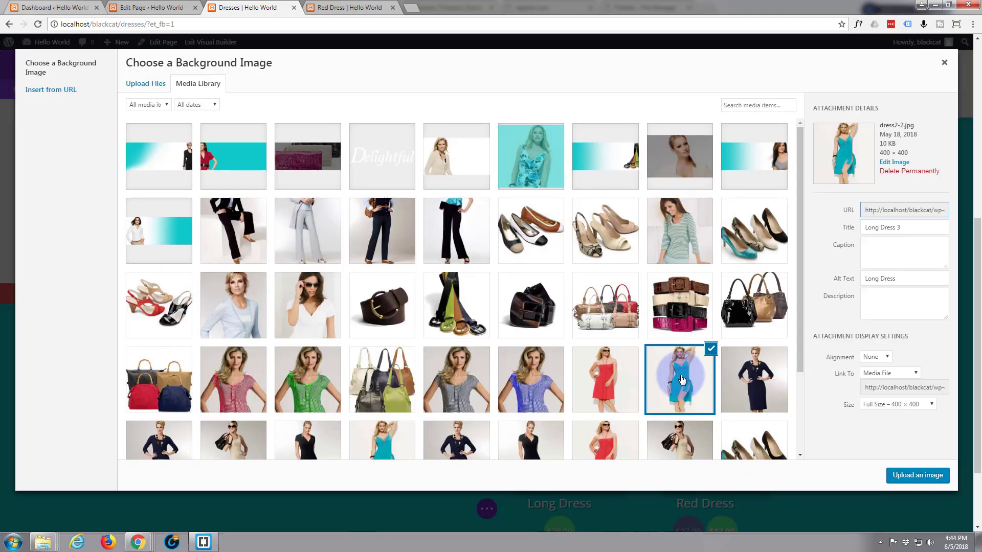
pyautogui.click(918, 476)
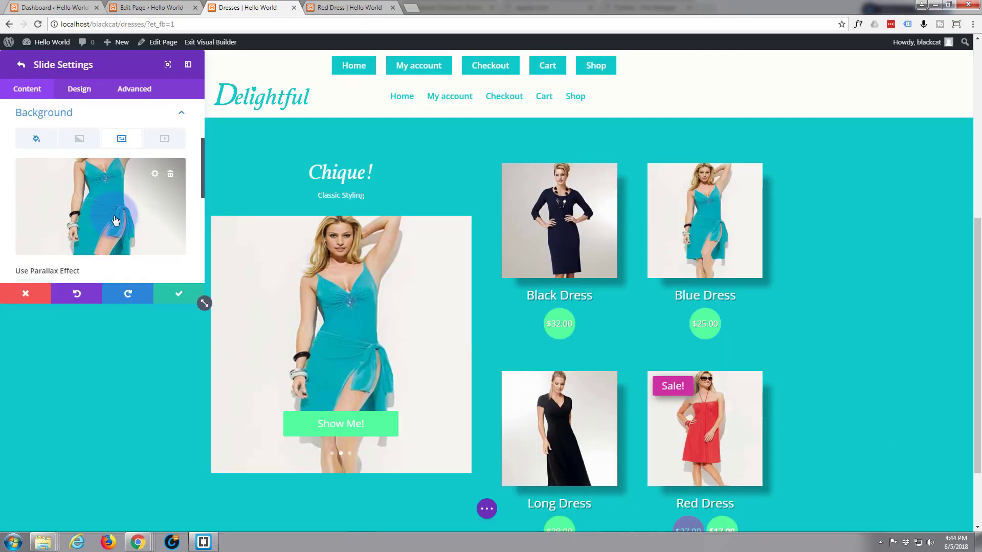
pyautogui.scroll(-2, 114, 219)
pyautogui.scroll(-2, 112, 216)
pyautogui.scroll(2, 111, 216)
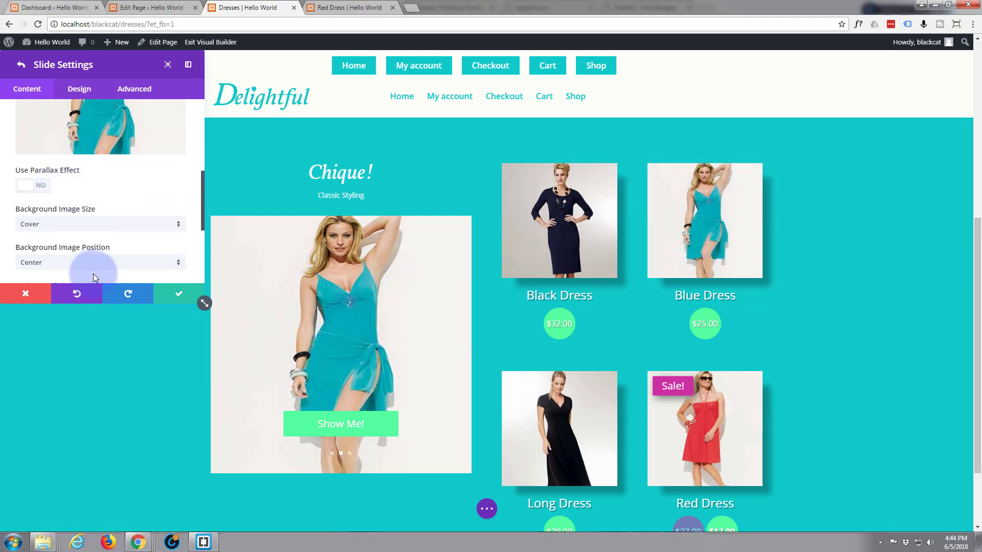
pyautogui.click(176, 295)
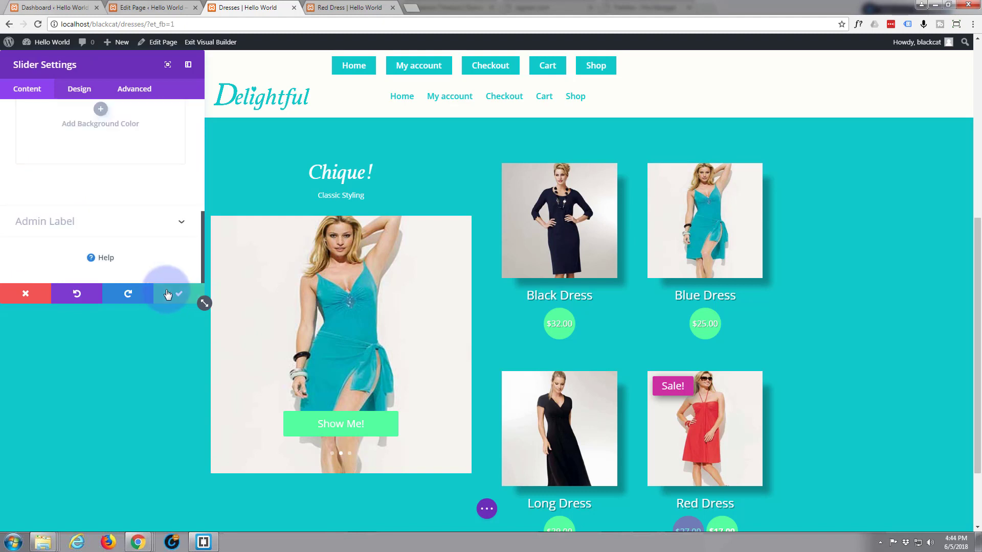
pyautogui.scroll(3, 74, 234)
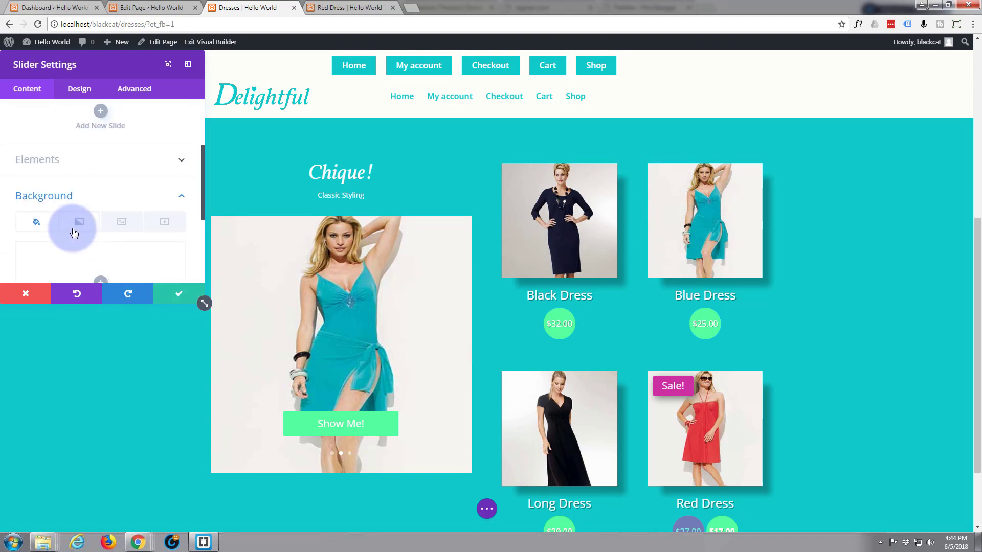
# Replace the third slide's background image with the beige dress photo dress1-1.jpg from the media library and save the slide.
pyautogui.scroll(2, 74, 233)
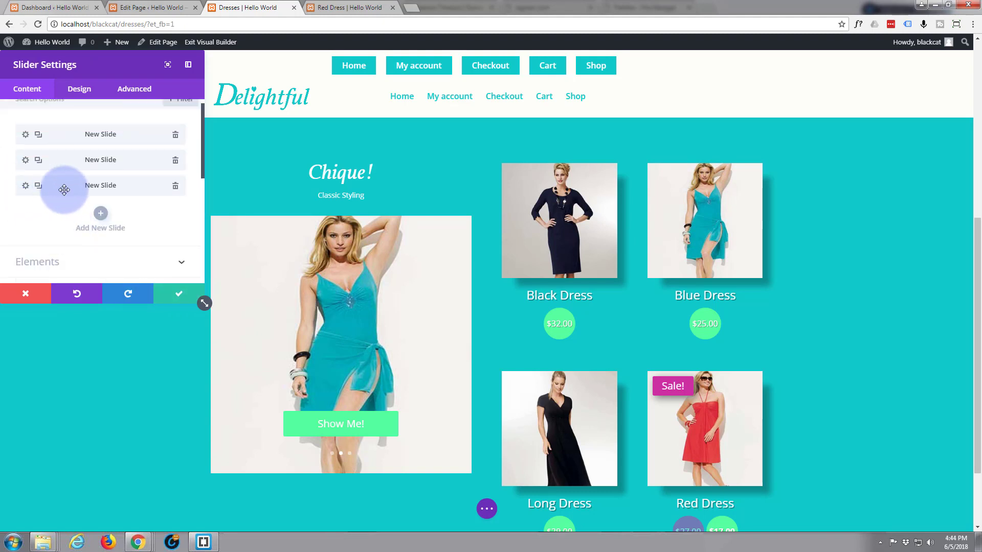
pyautogui.click(26, 187)
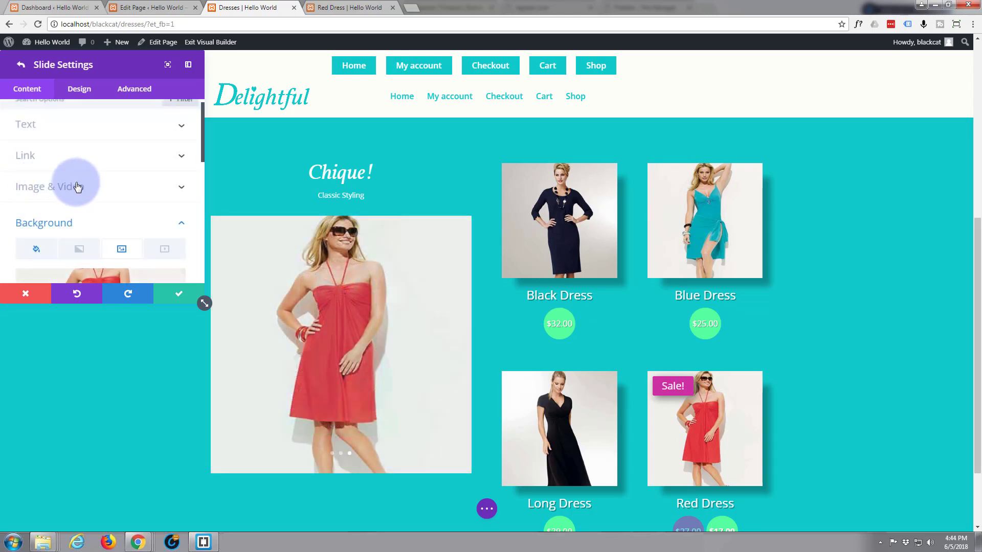
pyautogui.scroll(-2, 87, 197)
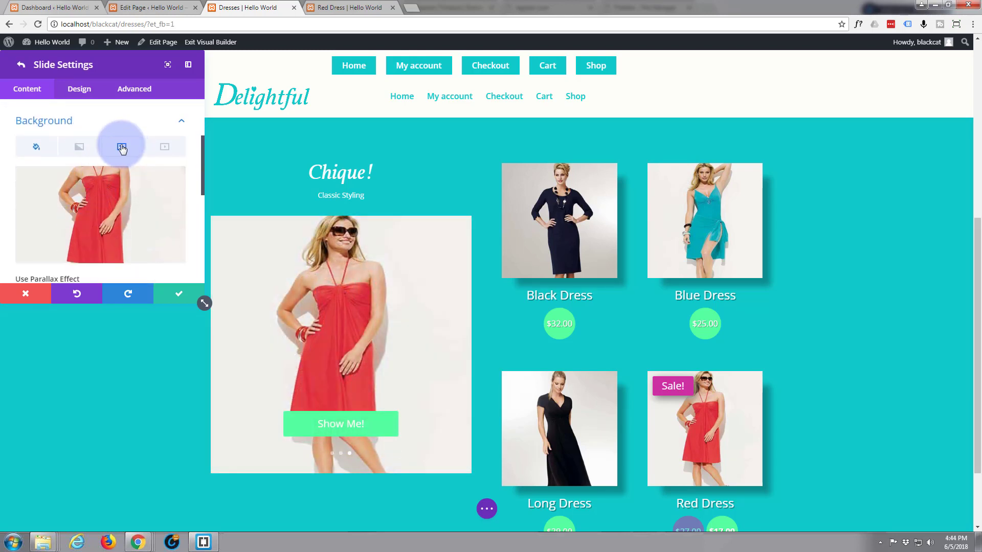
pyautogui.click(171, 184)
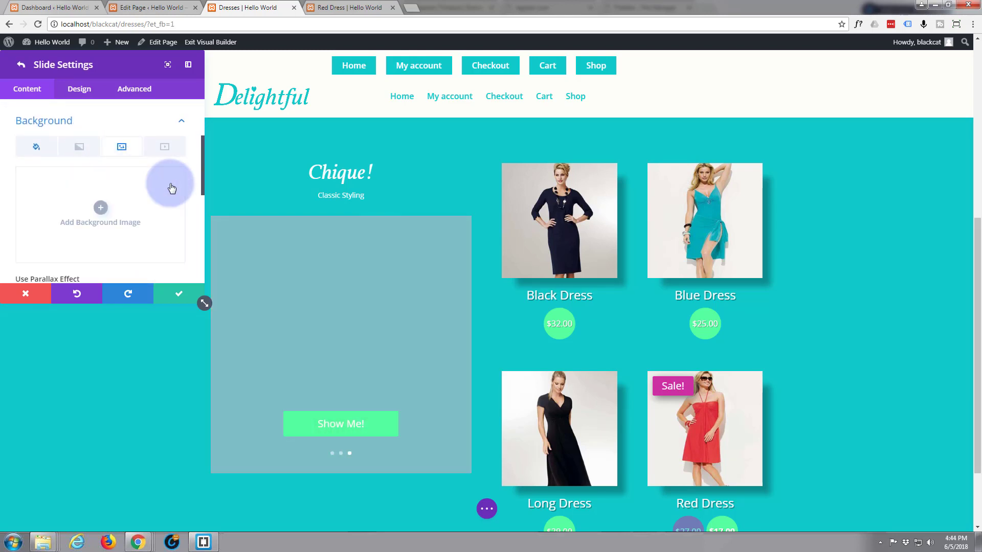
pyautogui.click(93, 207)
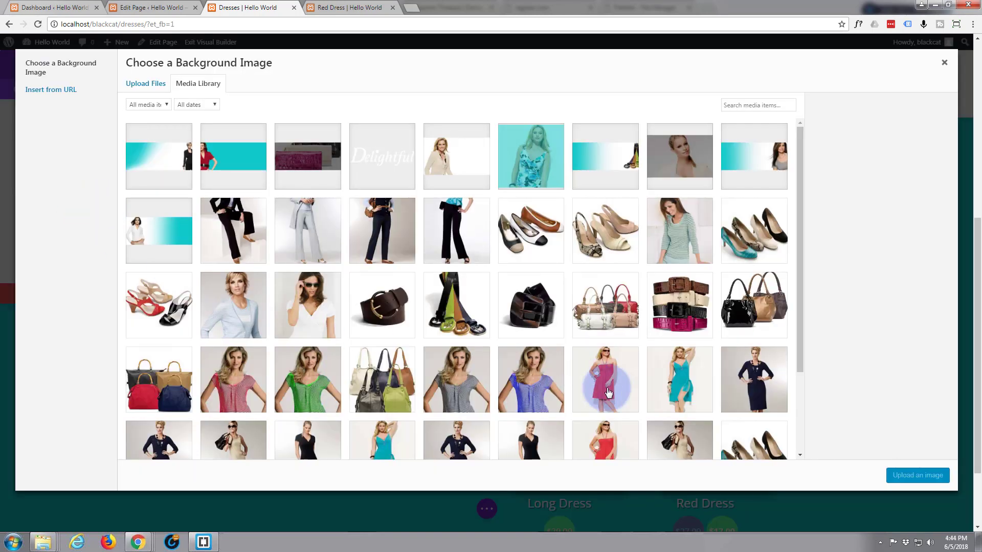
pyautogui.scroll(-2, 585, 374)
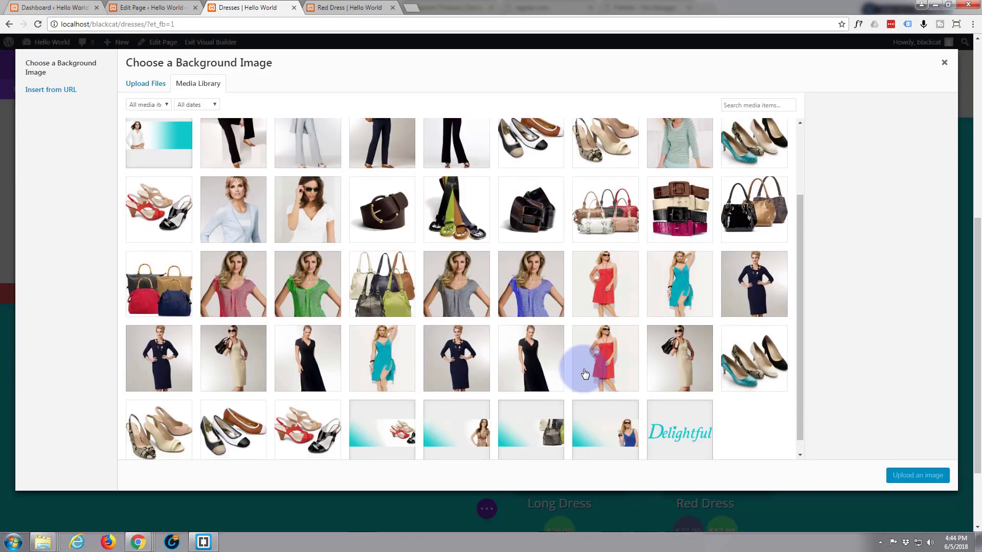
pyautogui.click(230, 362)
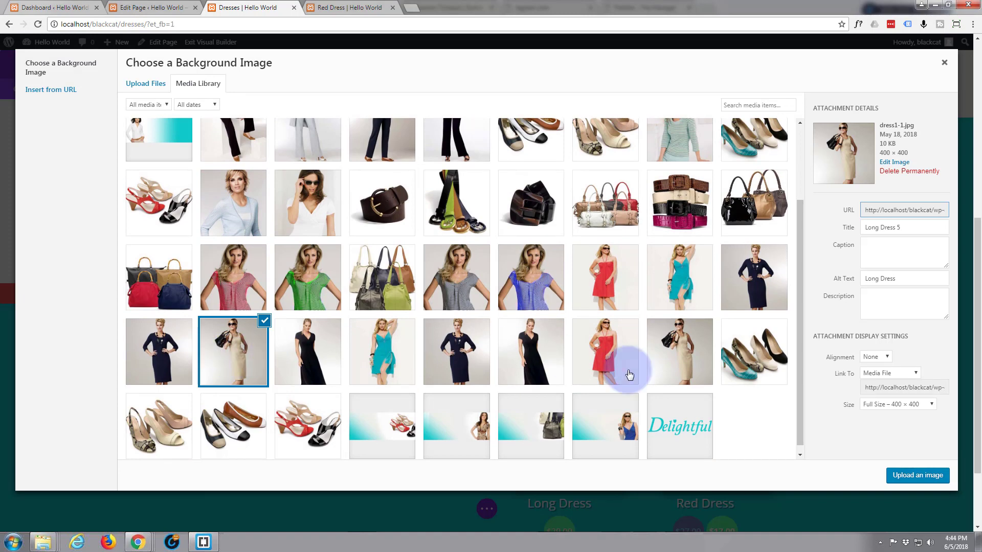
pyautogui.click(914, 476)
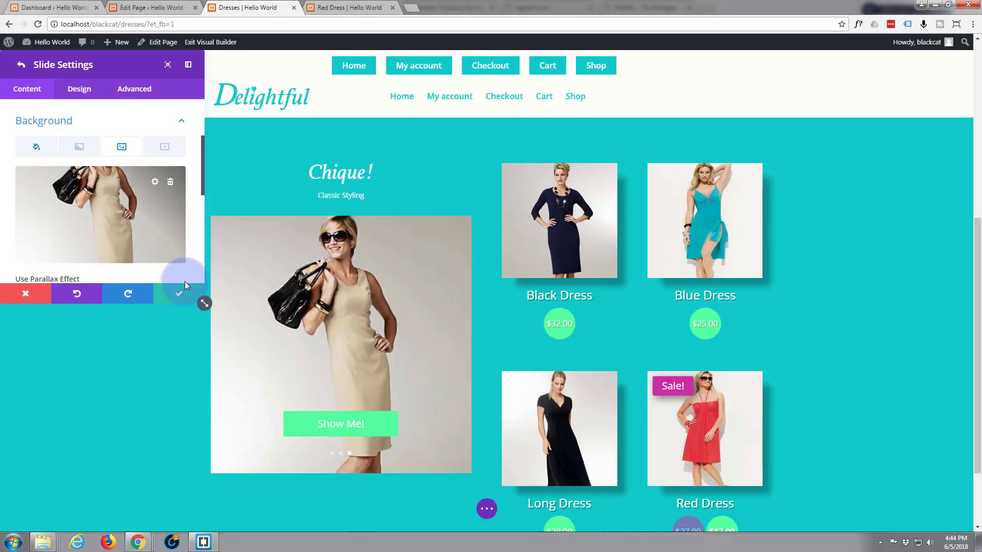
pyautogui.scroll(-4, 48, 188)
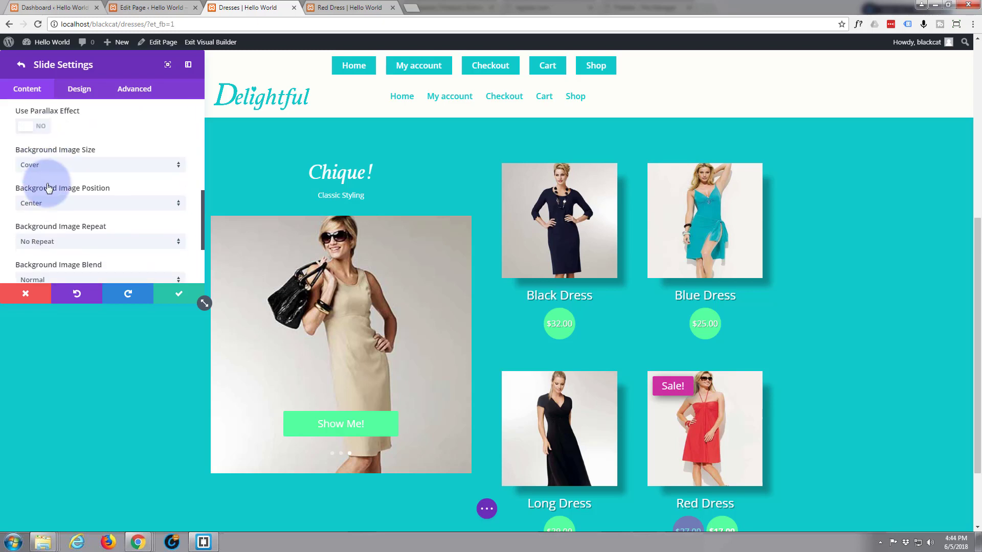
pyautogui.scroll(-1, 47, 187)
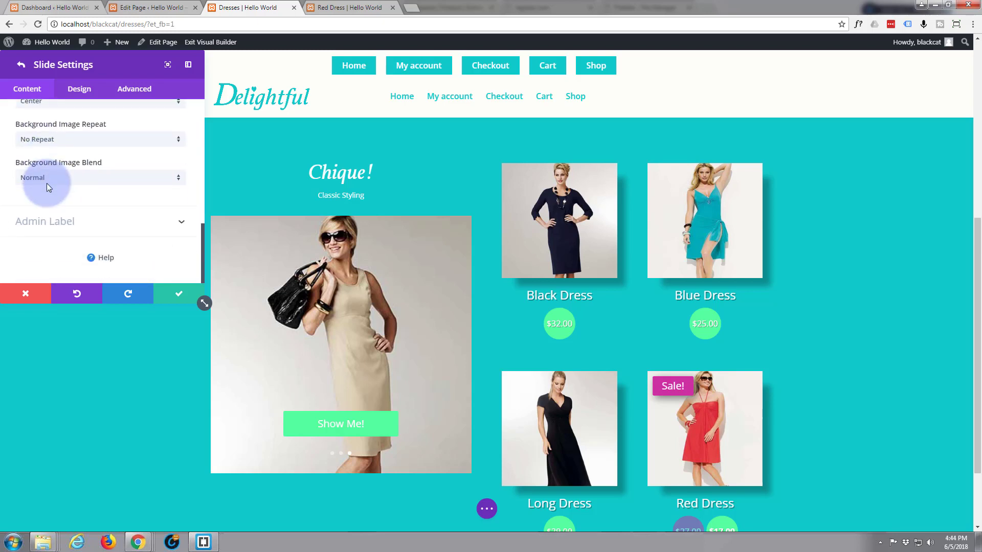
pyautogui.scroll(5, 47, 188)
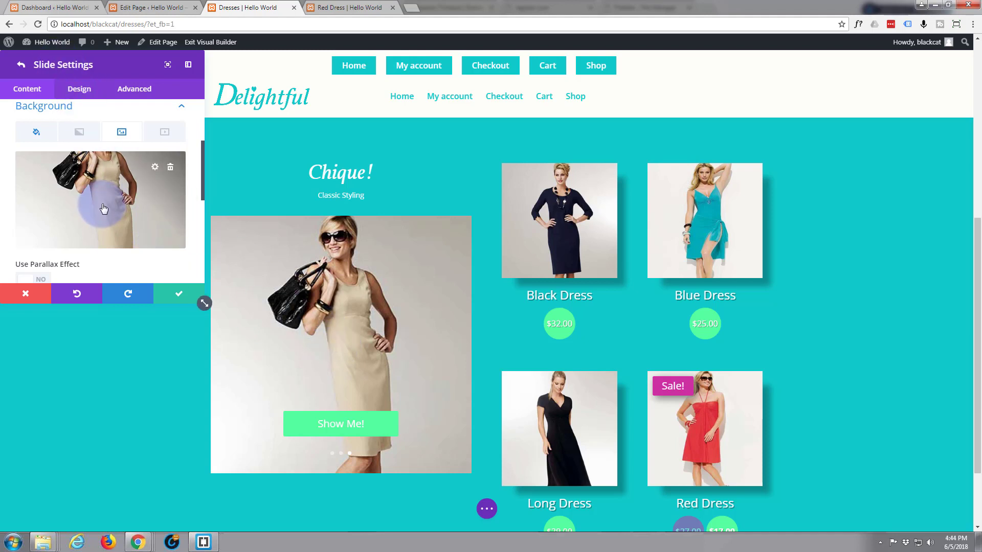
pyautogui.scroll(2, 104, 208)
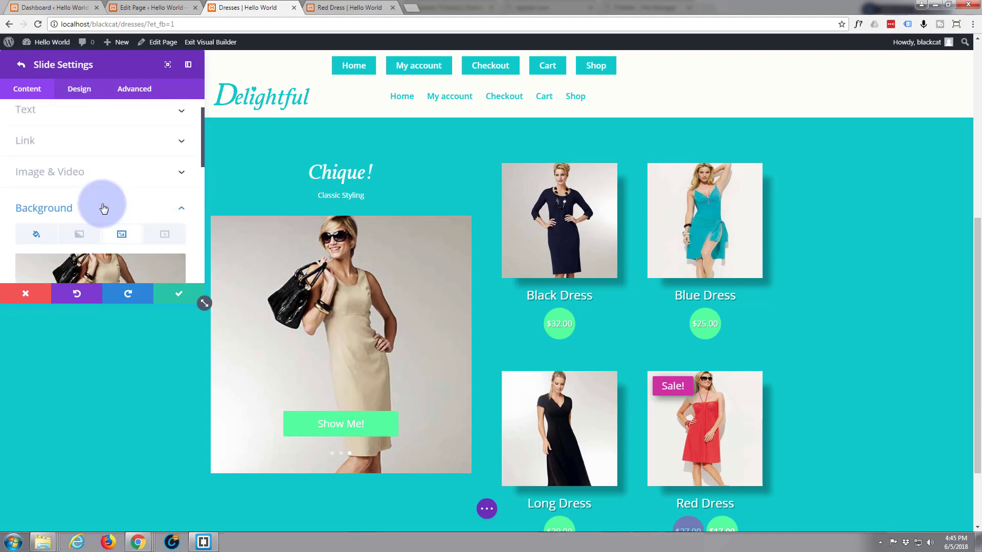
pyautogui.click(171, 295)
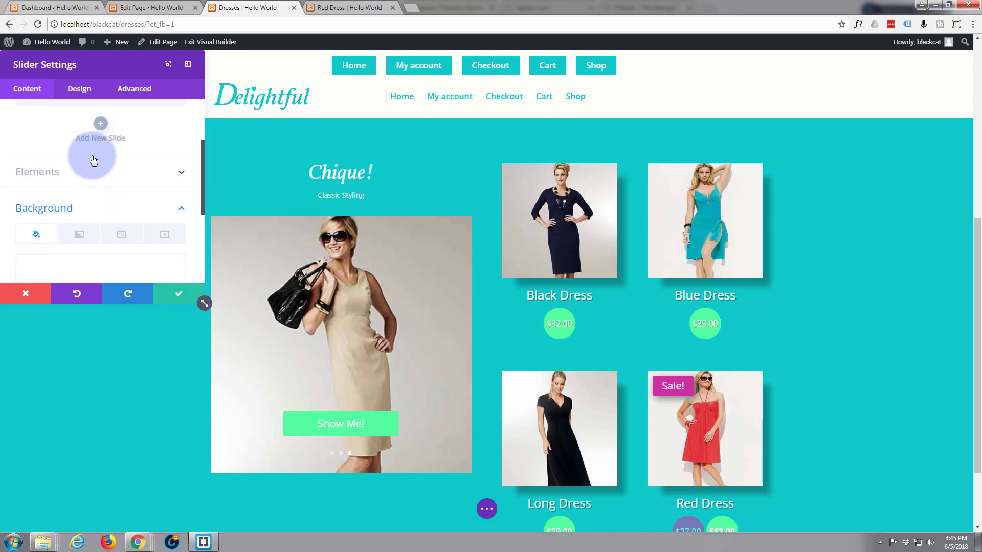
# Turn on the slider's Automatic Animation, set its speed to 4000 ms and save the slider settings.
pyautogui.scroll(-2, 94, 159)
pyautogui.scroll(-1, 93, 160)
pyautogui.scroll(-2, 93, 158)
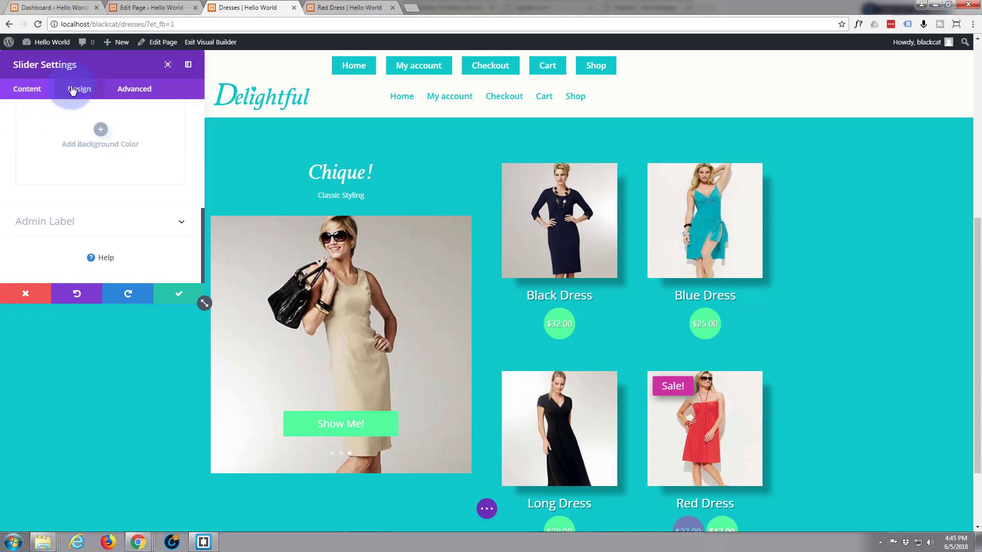
pyautogui.click(78, 90)
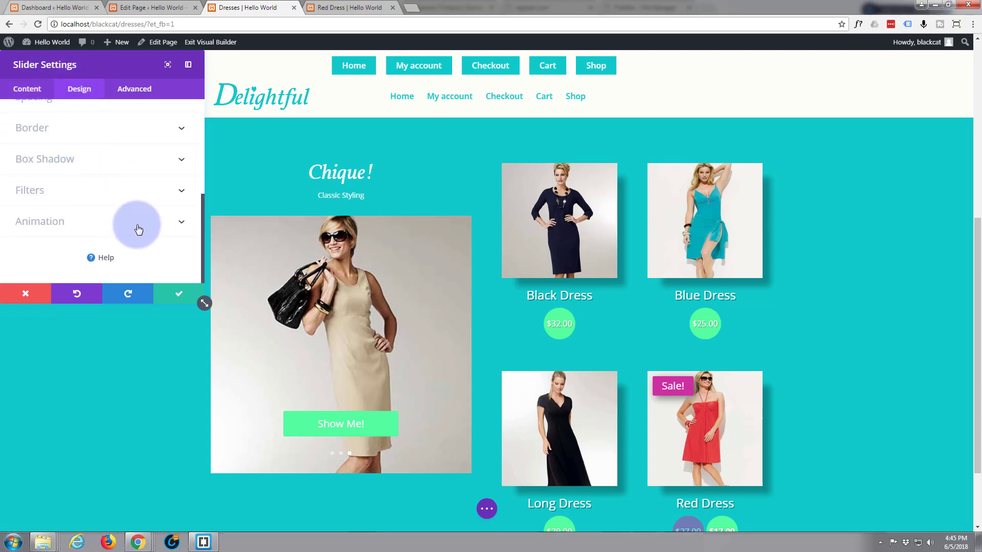
pyautogui.click(181, 221)
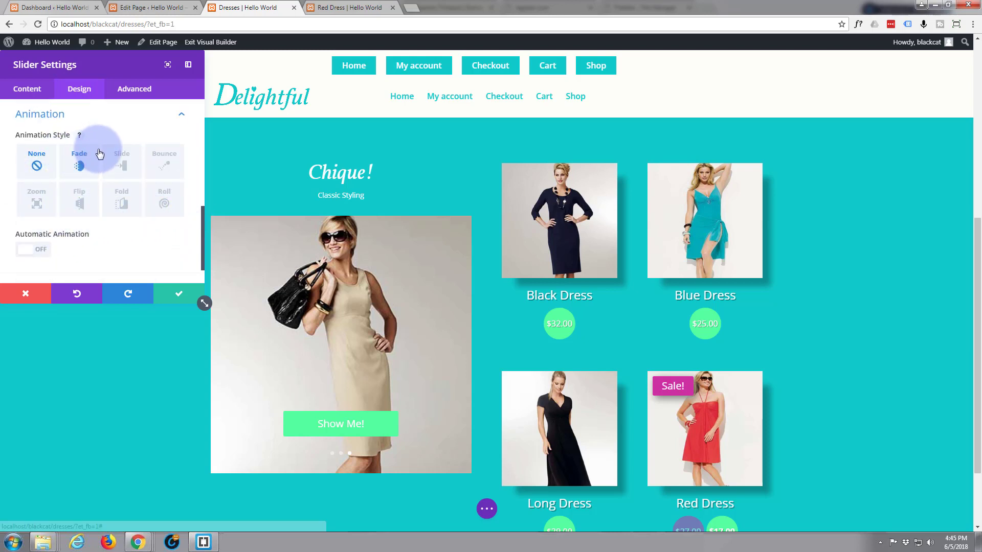
pyautogui.scroll(-1, 87, 169)
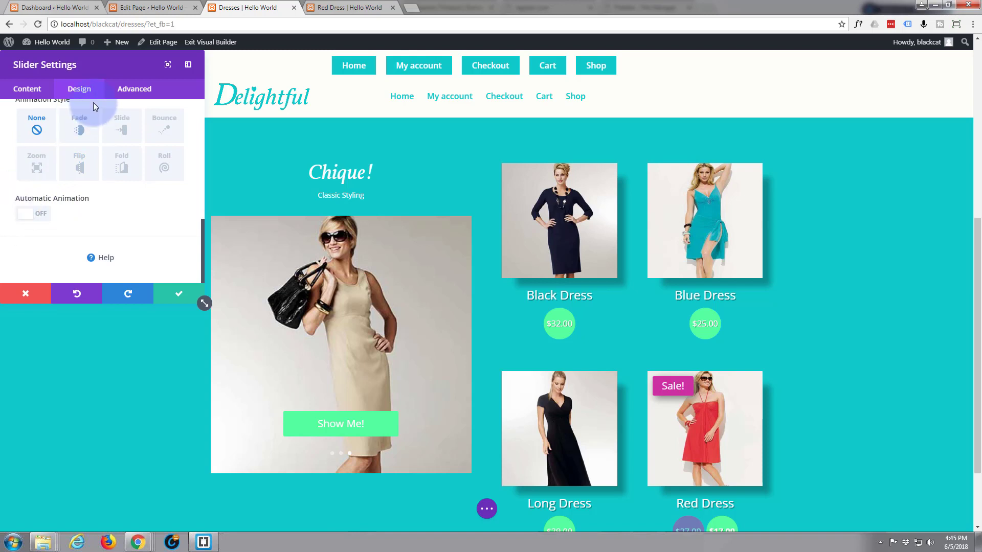
pyautogui.click(36, 216)
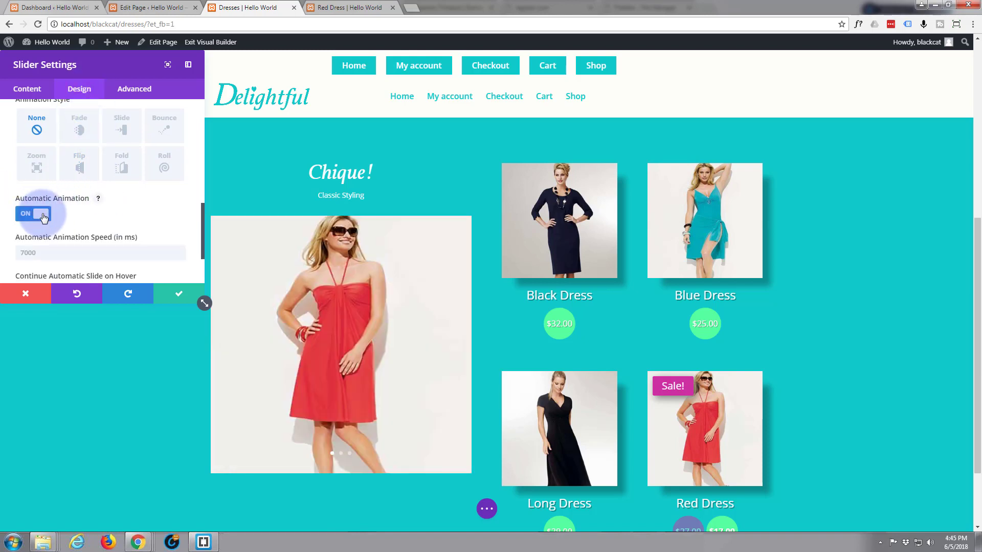
pyautogui.scroll(-2, 15, 177)
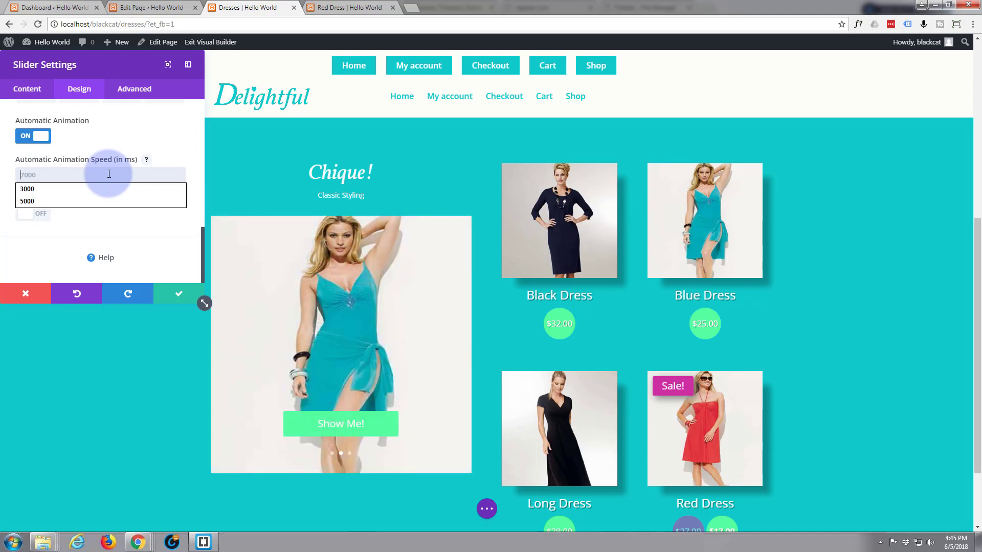
pyautogui.write('4')
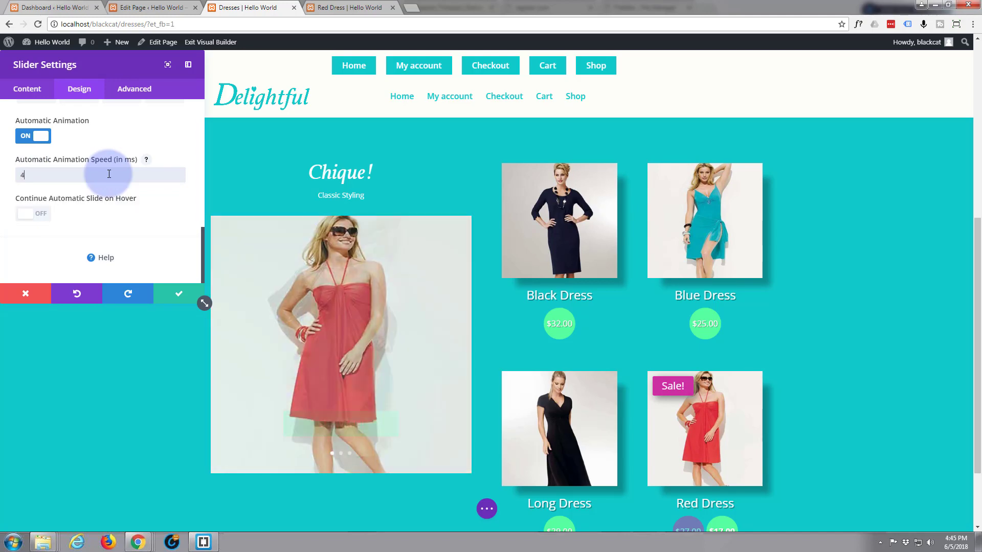
pyautogui.write('000')
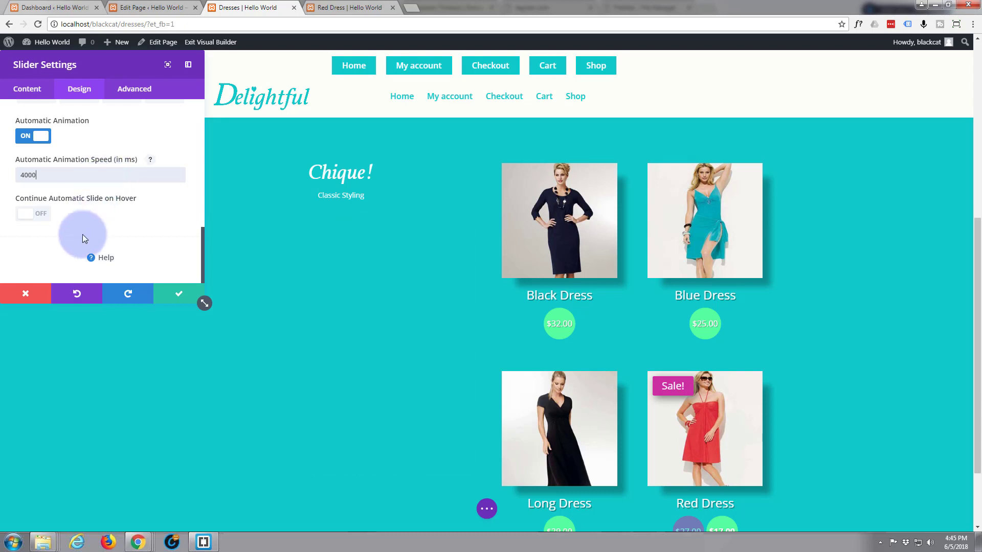
pyautogui.click(170, 298)
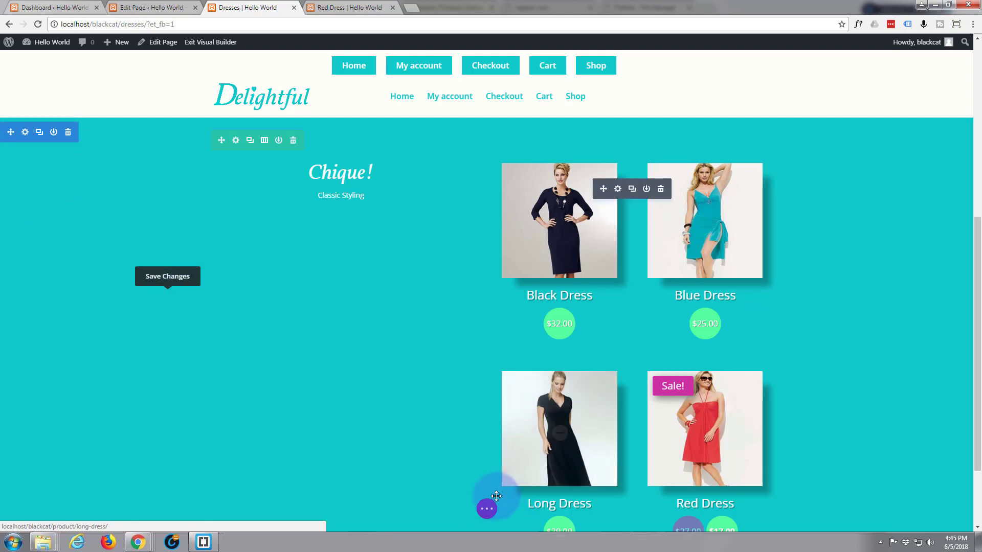
# Save the Dresses page in the visual builder and reload it.
pyautogui.click(487, 508)
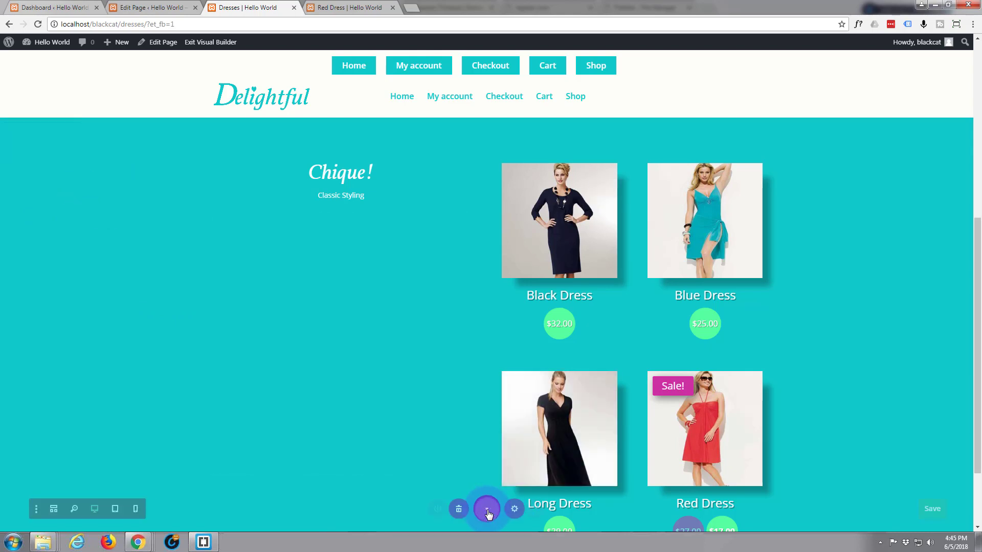
pyautogui.click(944, 510)
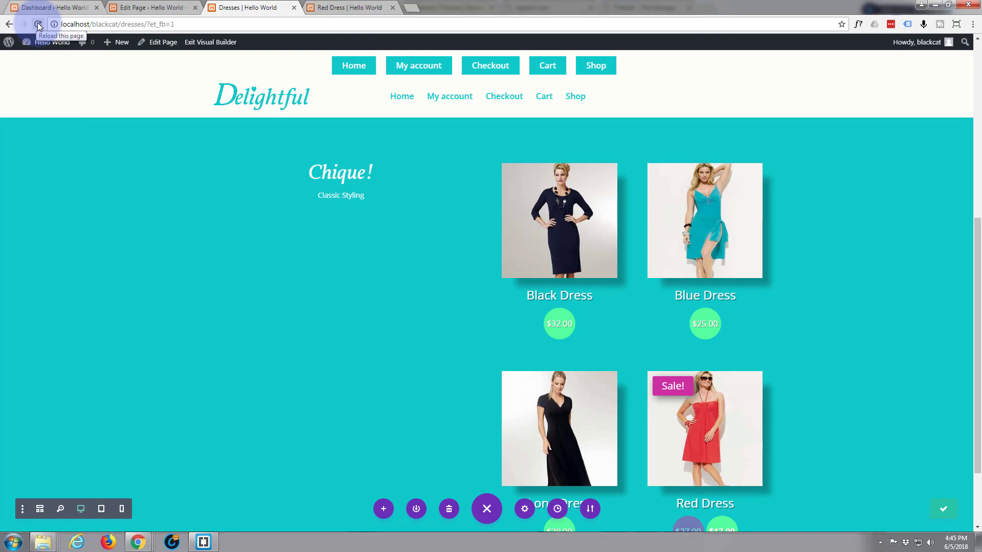
pyautogui.click(38, 23)
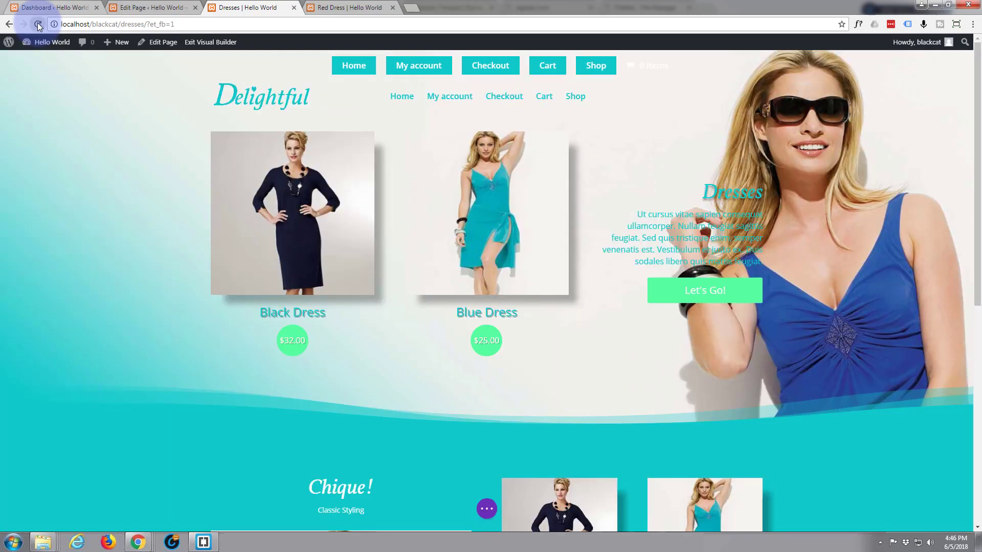
# Give the turquoise Chique! section the CSS ID drs and save the section settings.
pyautogui.scroll(-5, 18, 103)
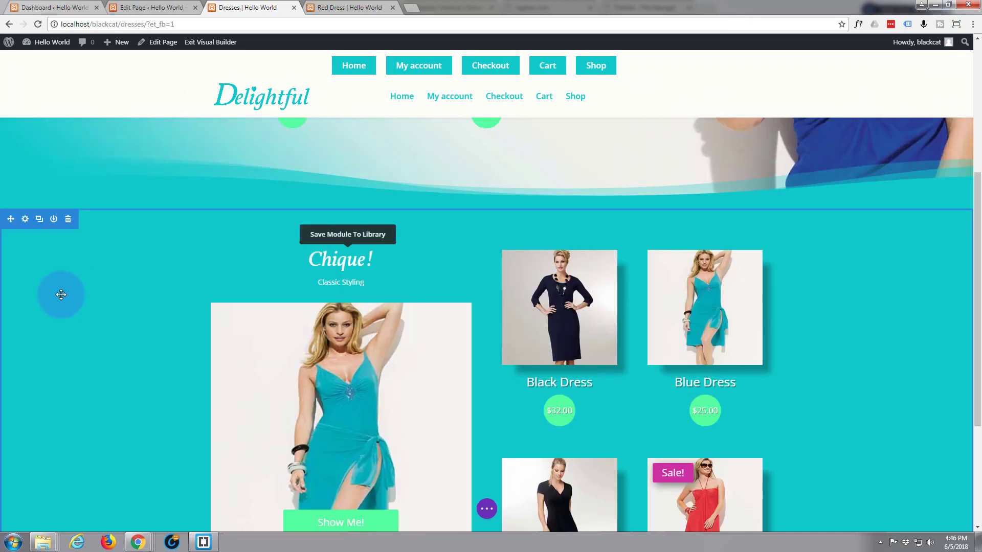
pyautogui.scroll(-1, 74, 295)
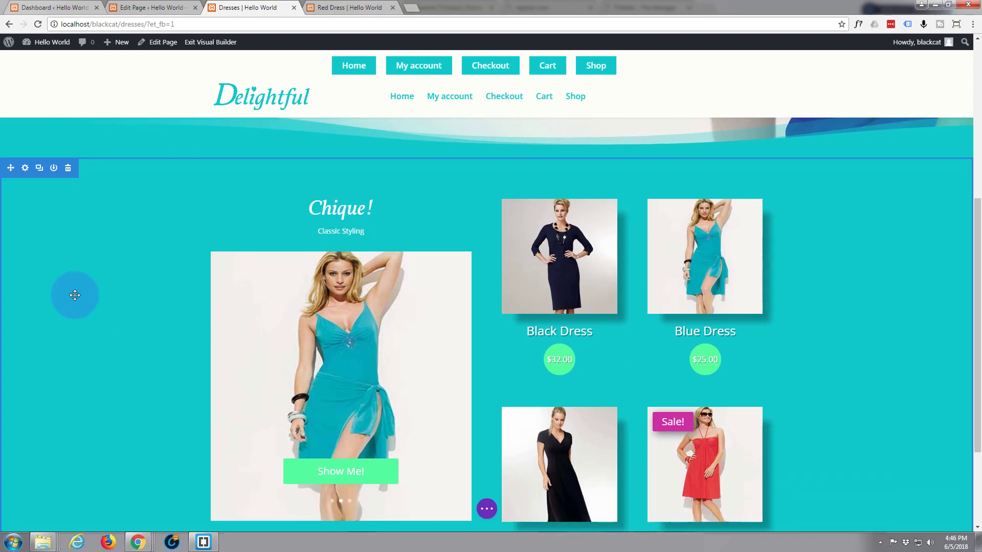
pyautogui.click(25, 168)
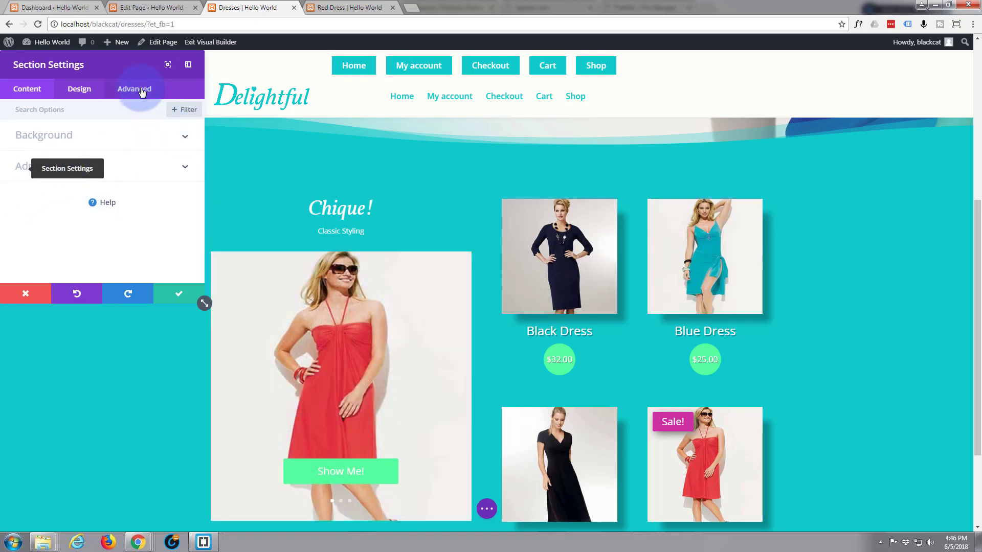
pyautogui.click(142, 92)
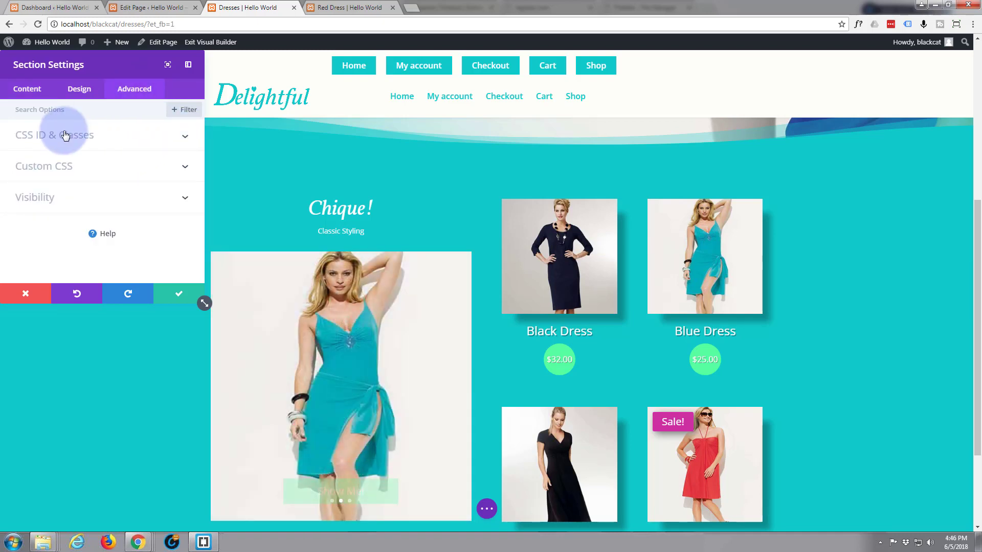
pyautogui.click(184, 138)
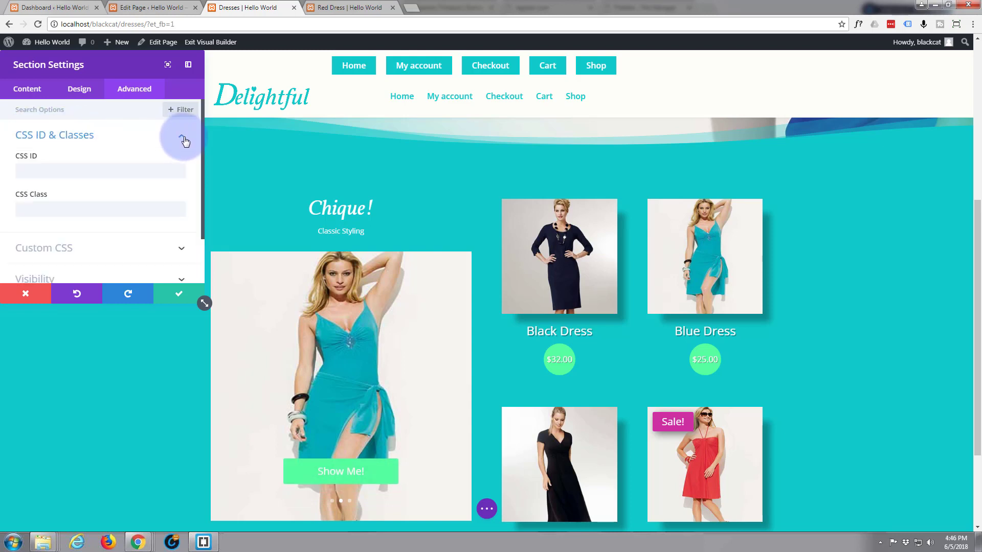
pyautogui.click(26, 173)
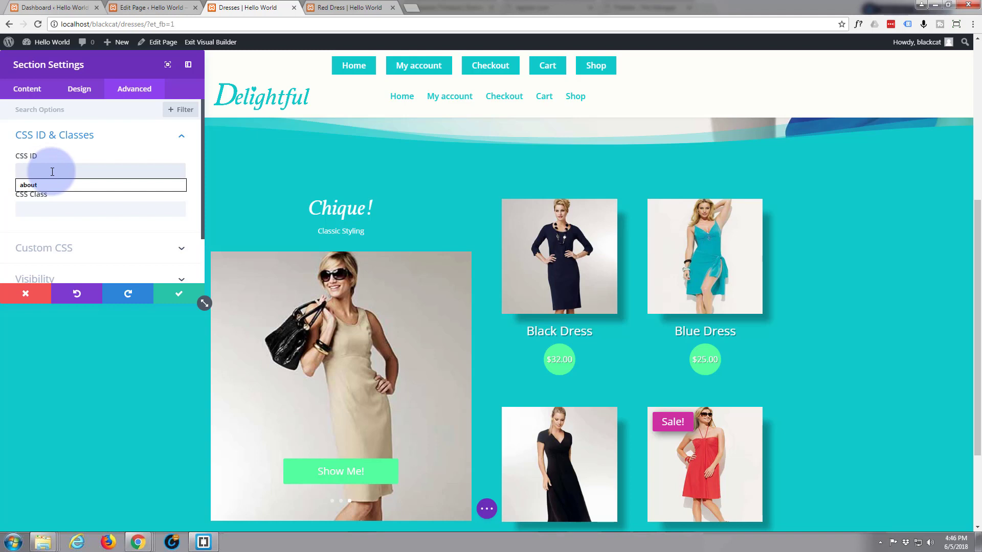
pyautogui.write('drs')
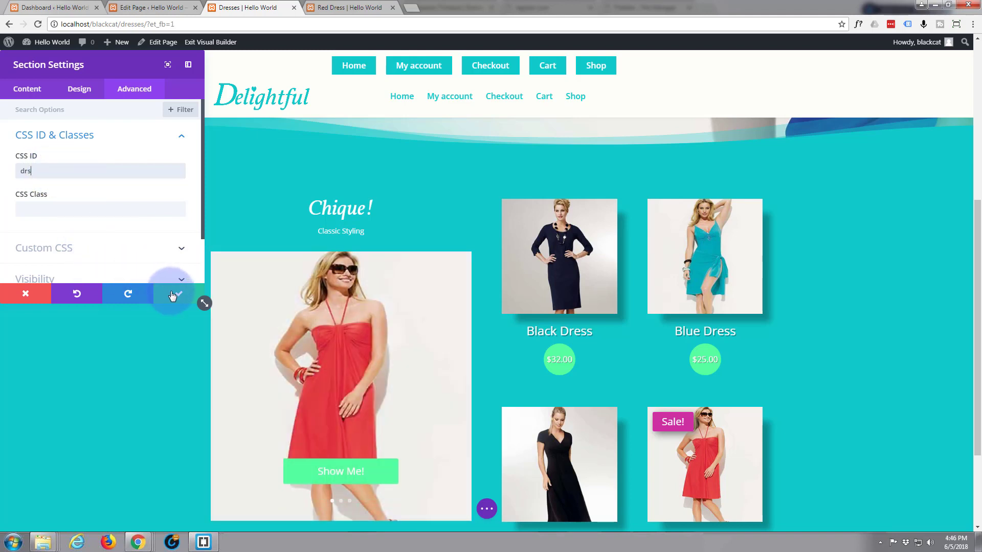
pyautogui.click(176, 296)
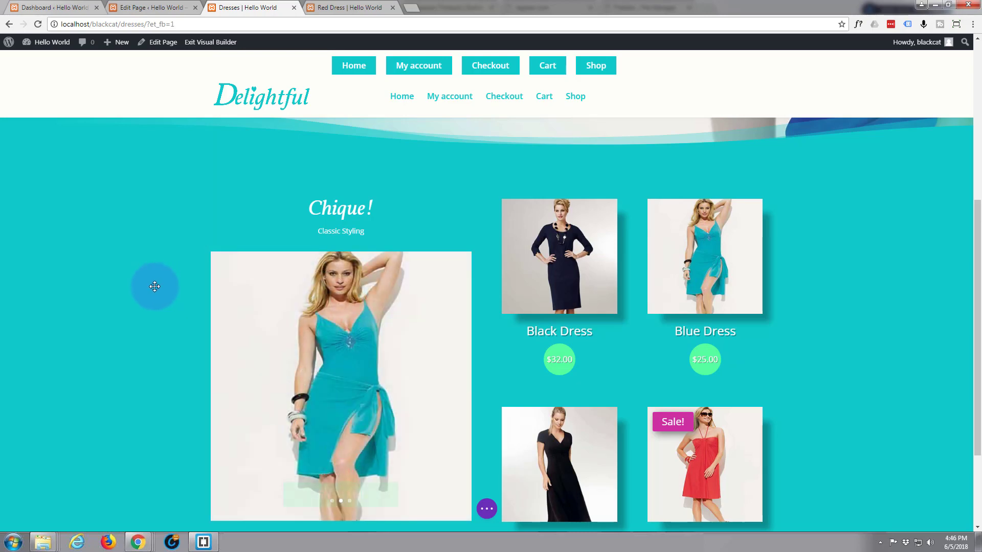
# Set the button URL of the hero's Dresses call-to-action module to #drs and save the module settings.
pyautogui.scroll(6, 154, 286)
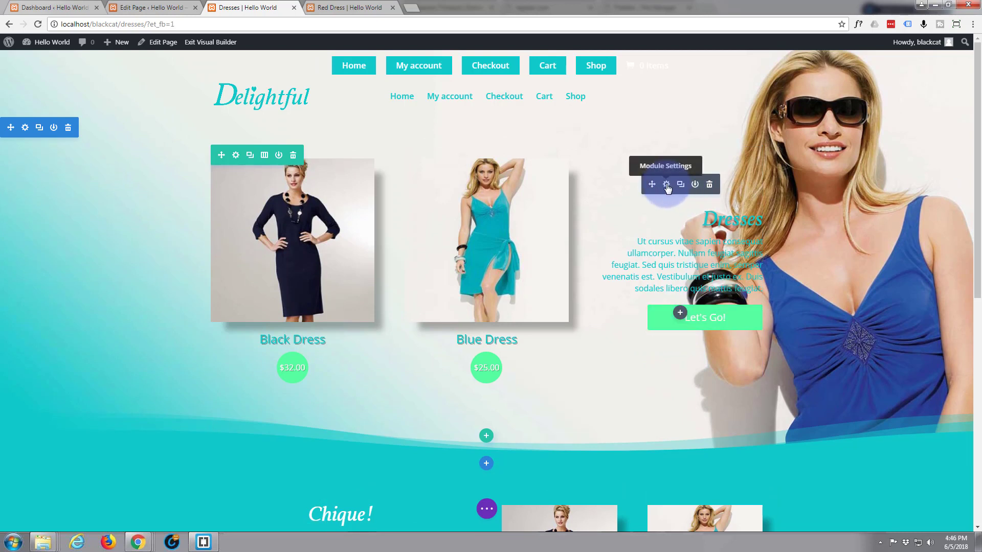
pyautogui.click(666, 185)
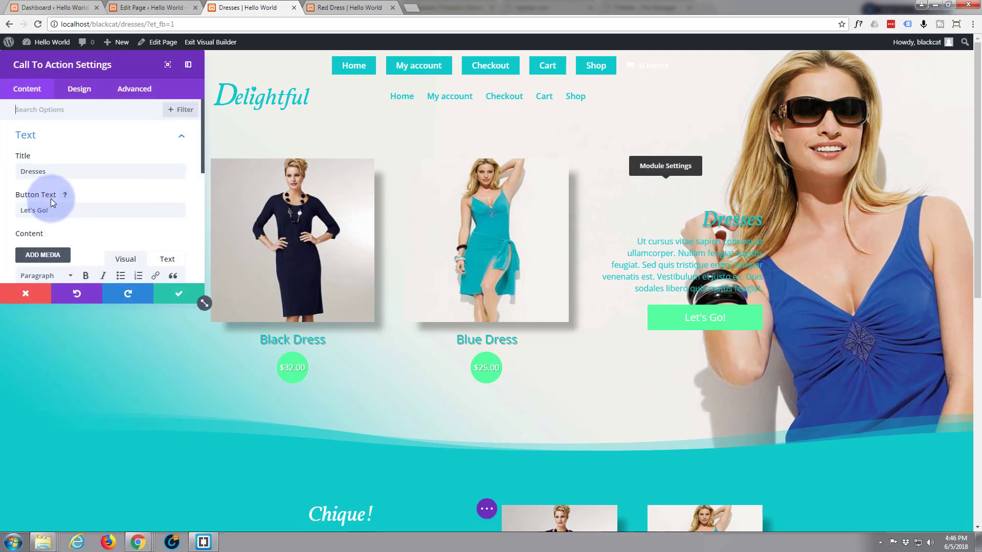
pyautogui.scroll(-7, 51, 199)
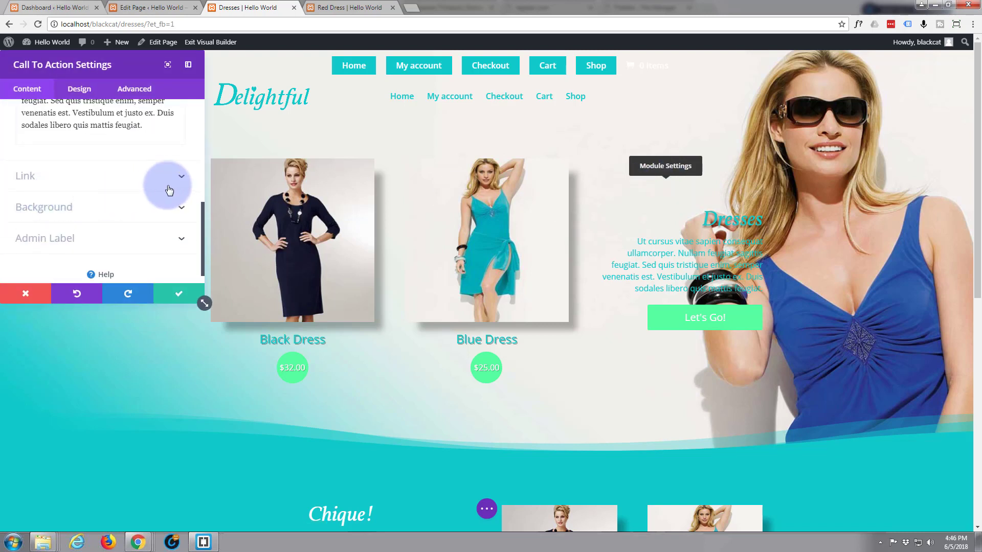
pyautogui.click(181, 179)
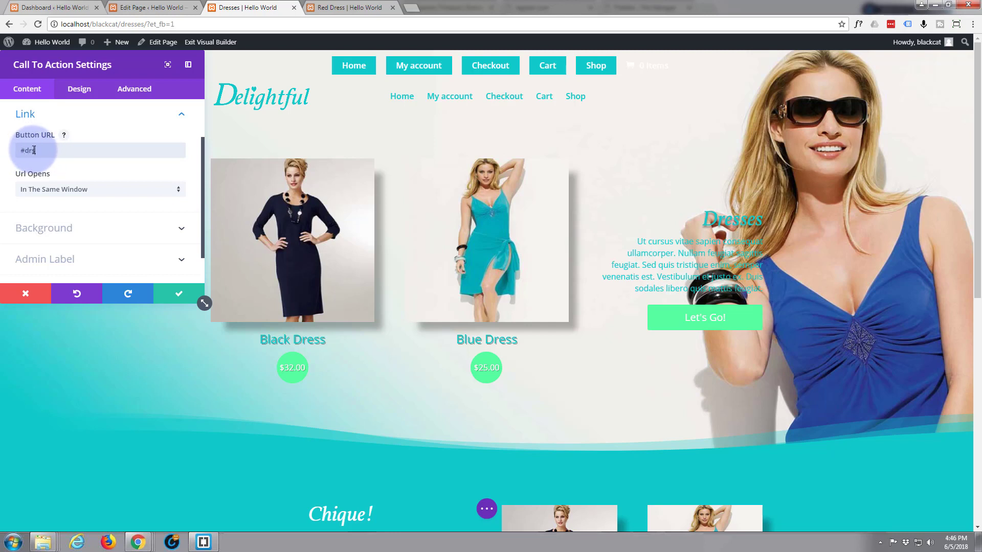
pyautogui.click(169, 298)
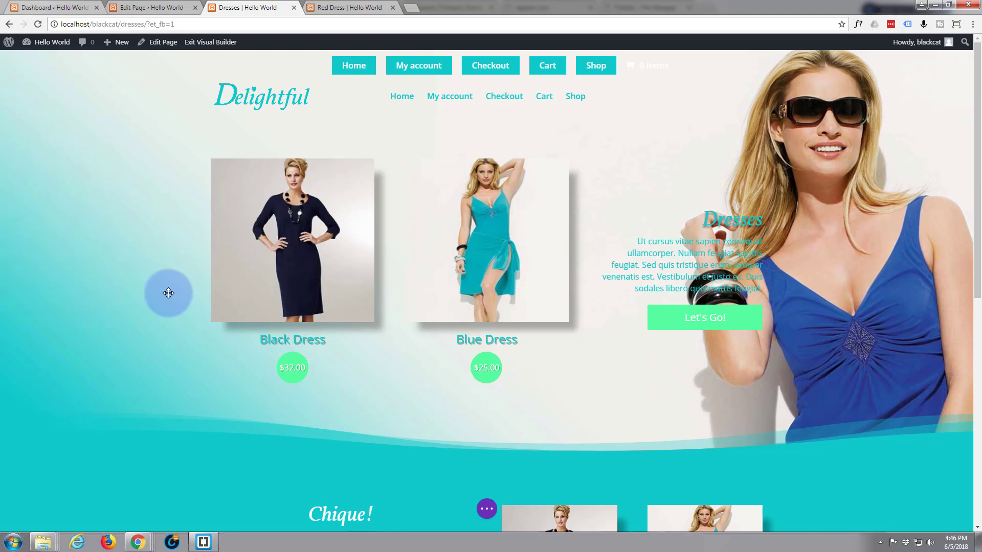
# Test in the visual builder that the hero's Let's Go! button jumps to the Chique! section.
pyautogui.scroll(-3, 145, 284)
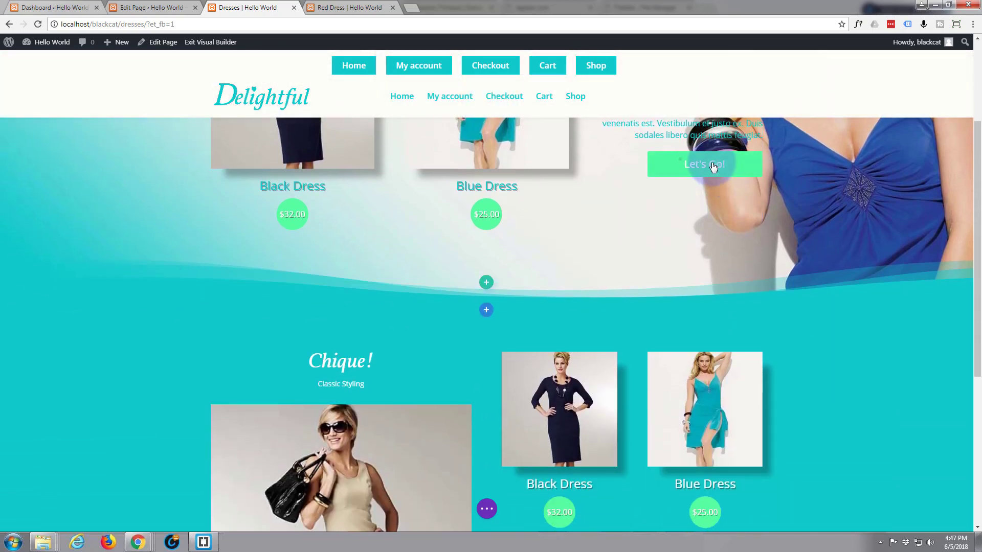
pyautogui.click(711, 167)
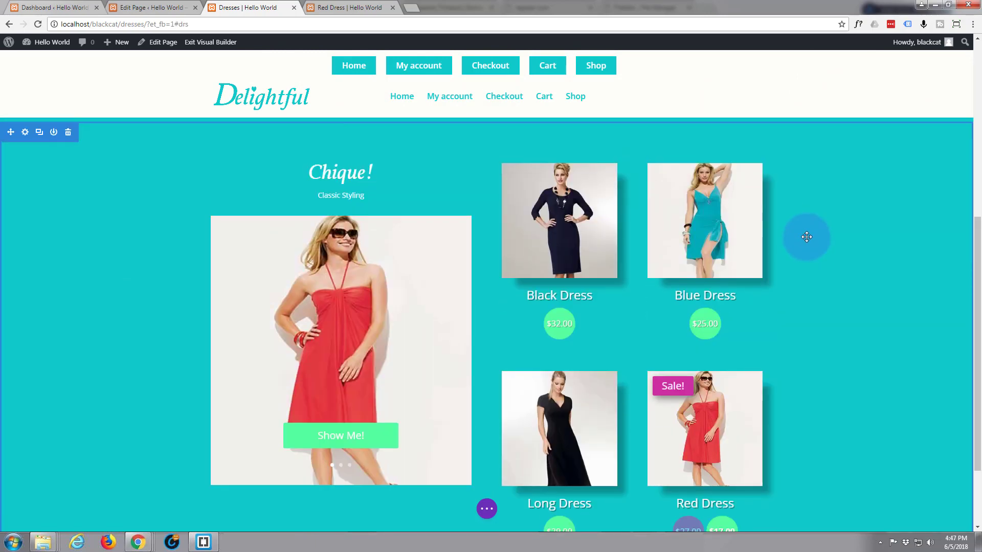
pyautogui.scroll(5, 807, 235)
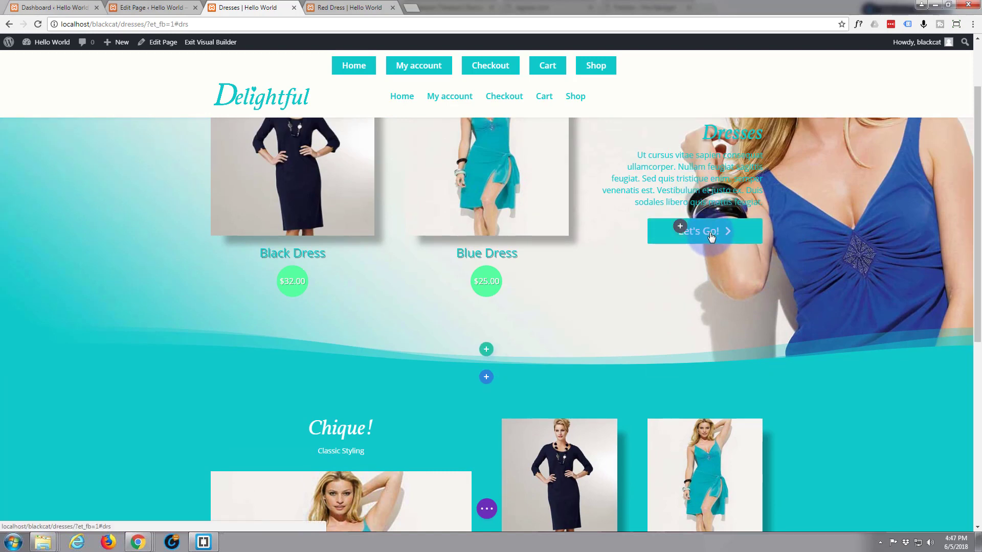
pyautogui.click(704, 230)
pyautogui.scroll(4, 789, 234)
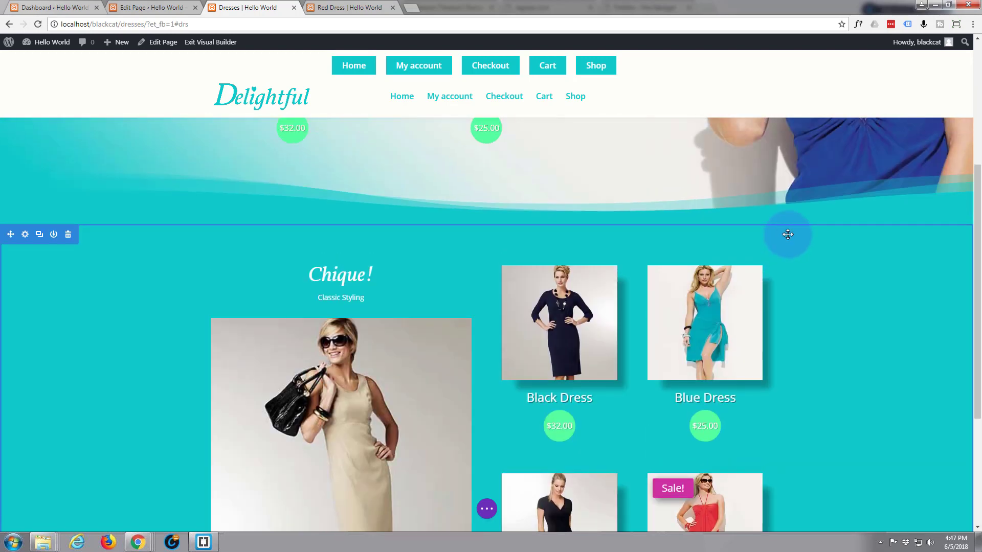
# Save the Dresses page and exit the visual builder to the live page.
pyautogui.click(486, 509)
pyautogui.click(943, 510)
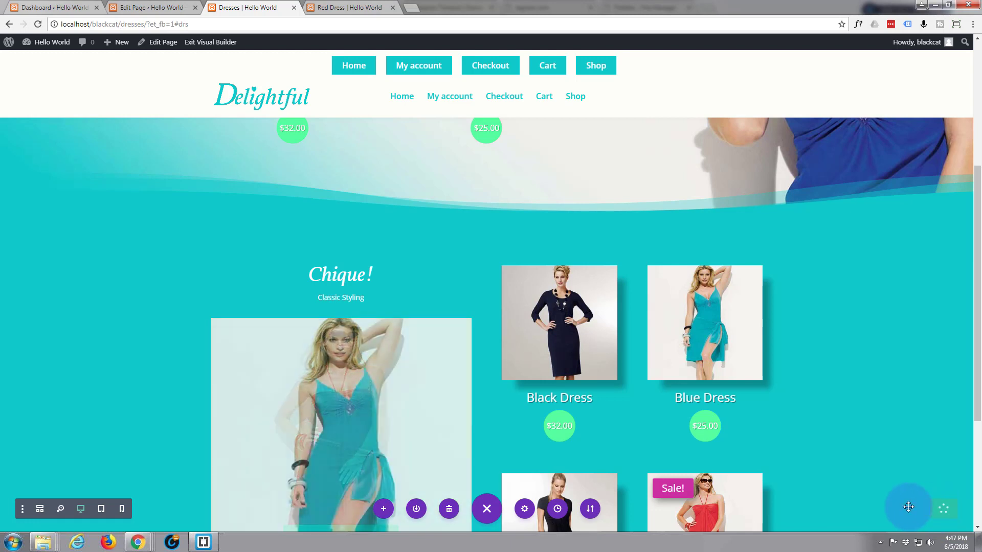
pyautogui.moveTo(397, 145)
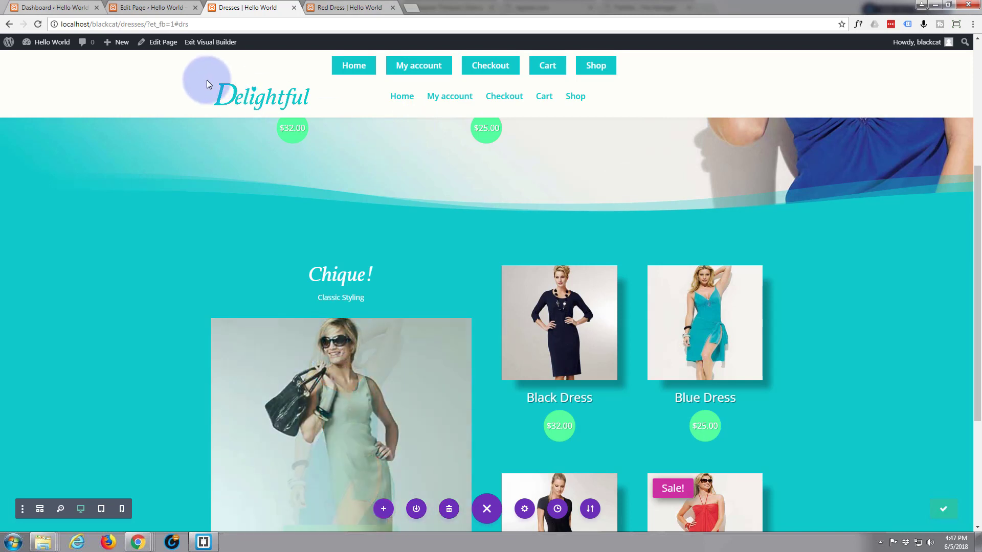
pyautogui.click(205, 43)
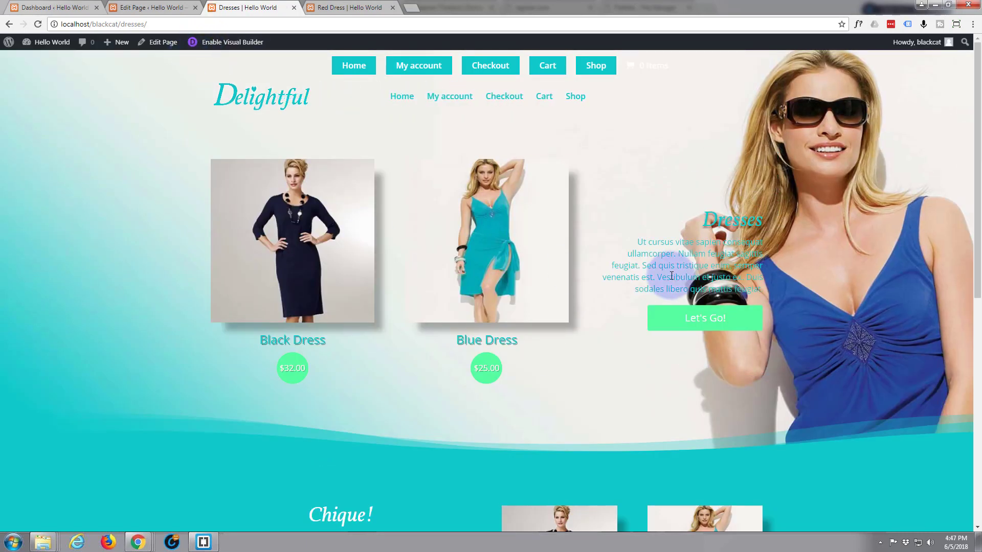
# Test the Let's Go! button on the live Dresses page and review the slider and product section.
pyautogui.click(712, 318)
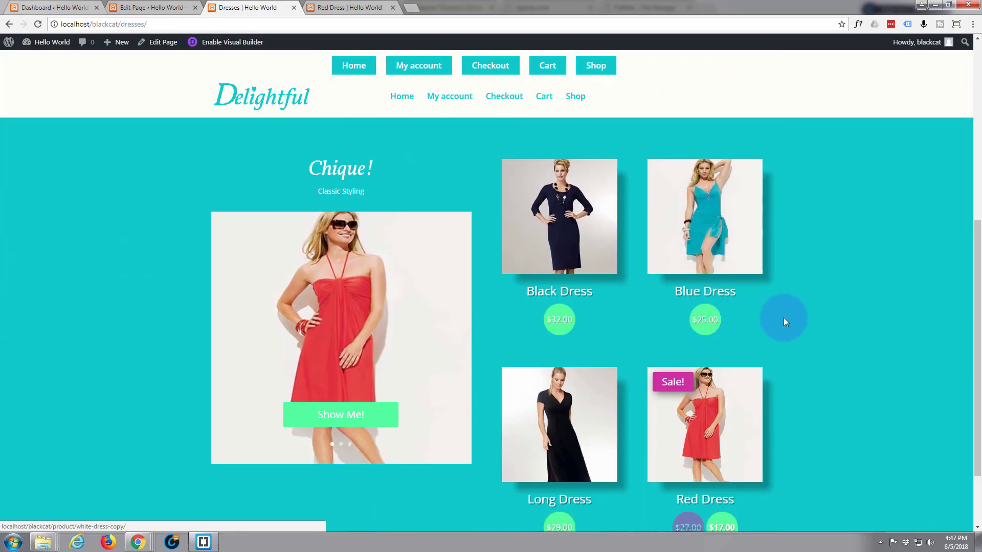
pyautogui.scroll(5, 789, 312)
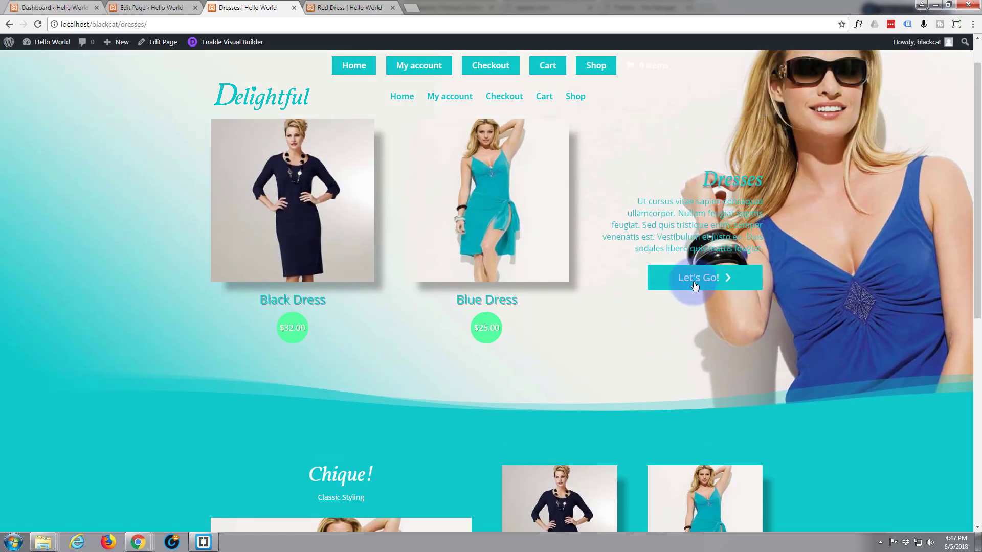
pyautogui.click(690, 279)
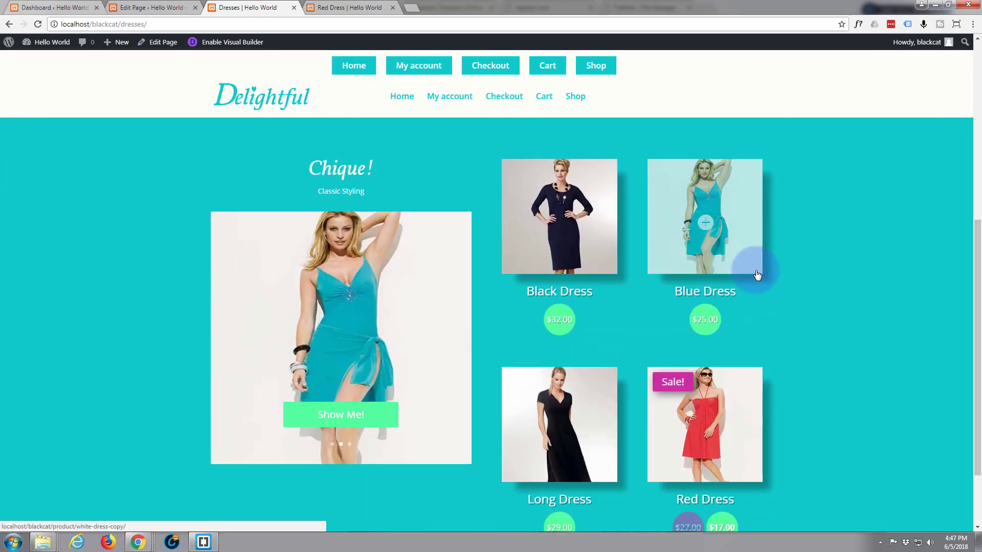
pyautogui.scroll(5, 755, 267)
pyautogui.scroll(2, 757, 270)
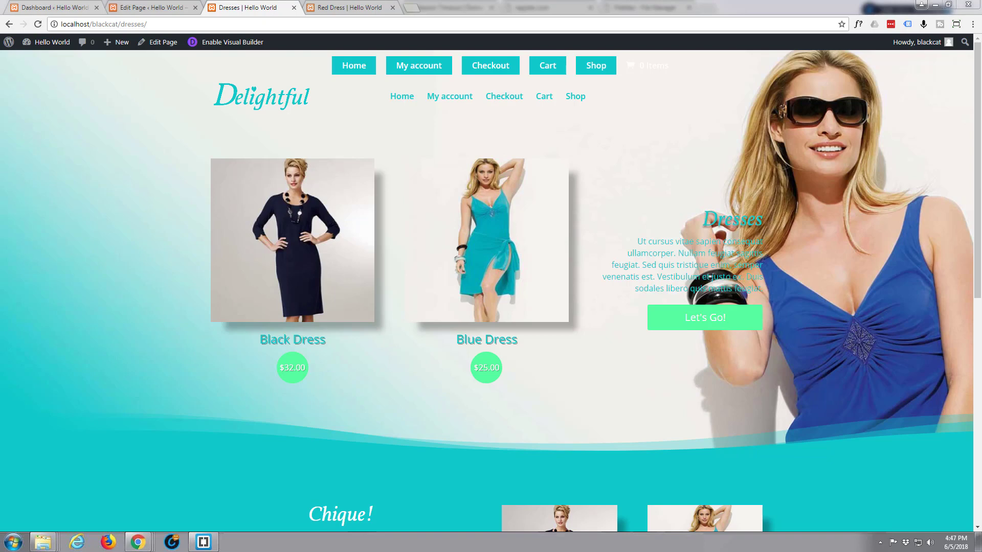
pyautogui.scroll(-7, 573, 391)
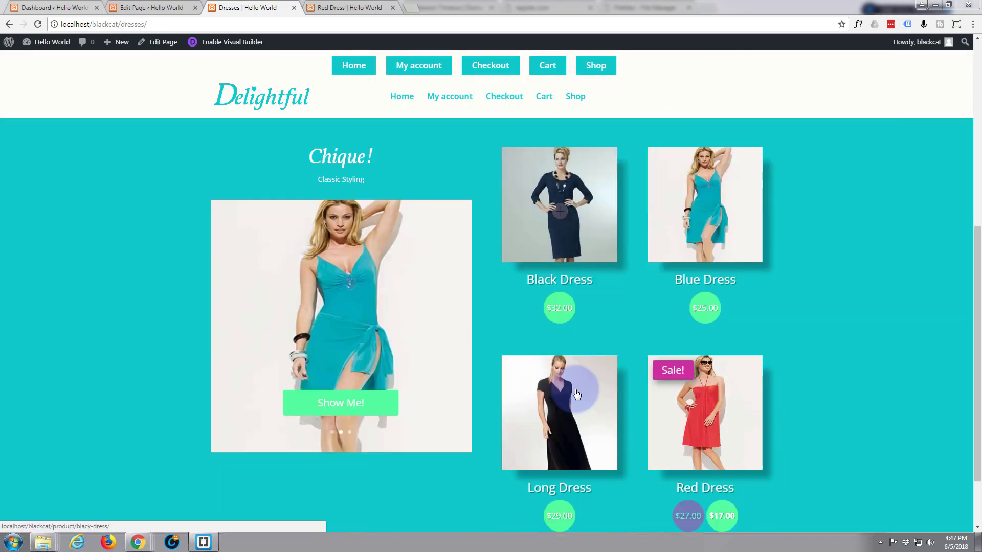
pyautogui.scroll(-2, 576, 394)
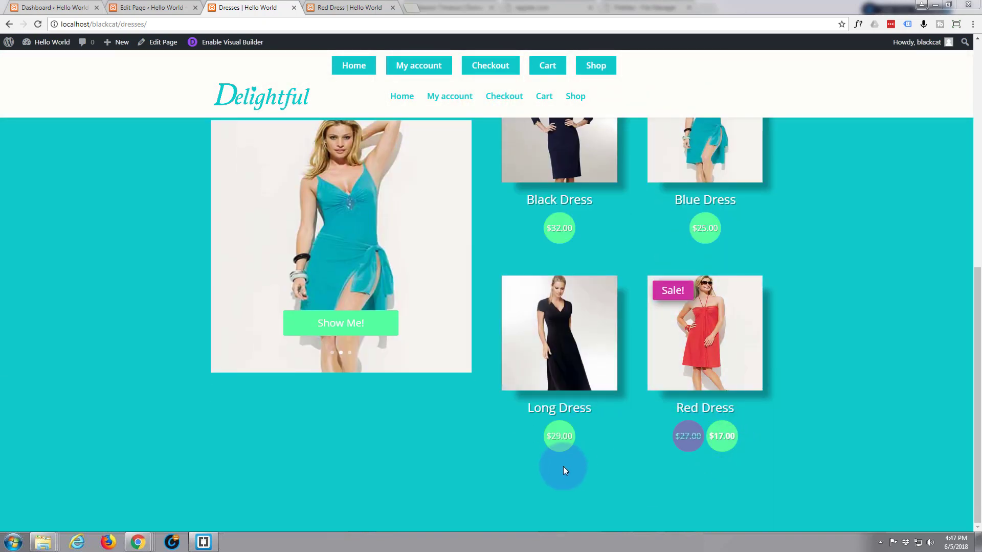
# Reopen the Dresses page in the visual builder and add a regular section with a single-column row below the turquoise section.
pyautogui.click(226, 42)
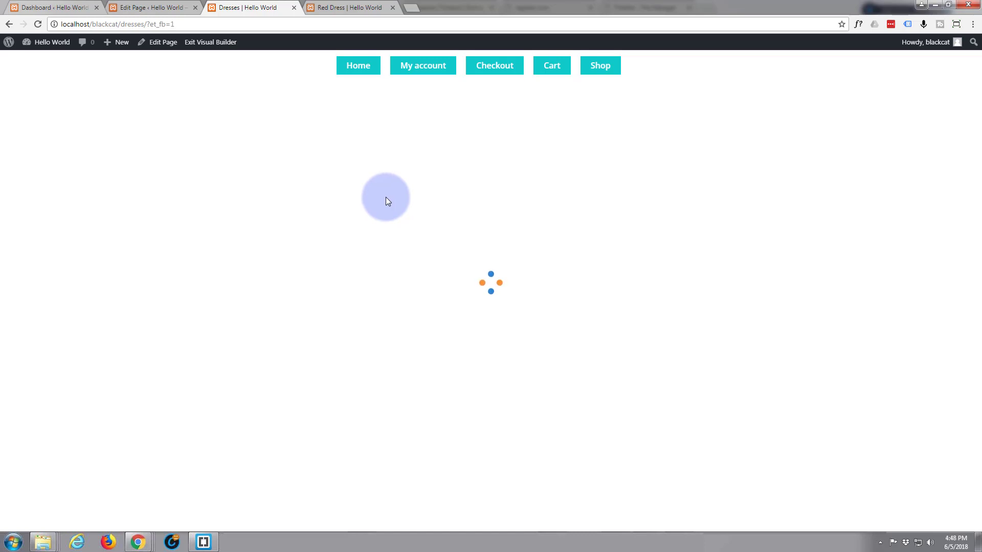
pyautogui.scroll(-3, 387, 199)
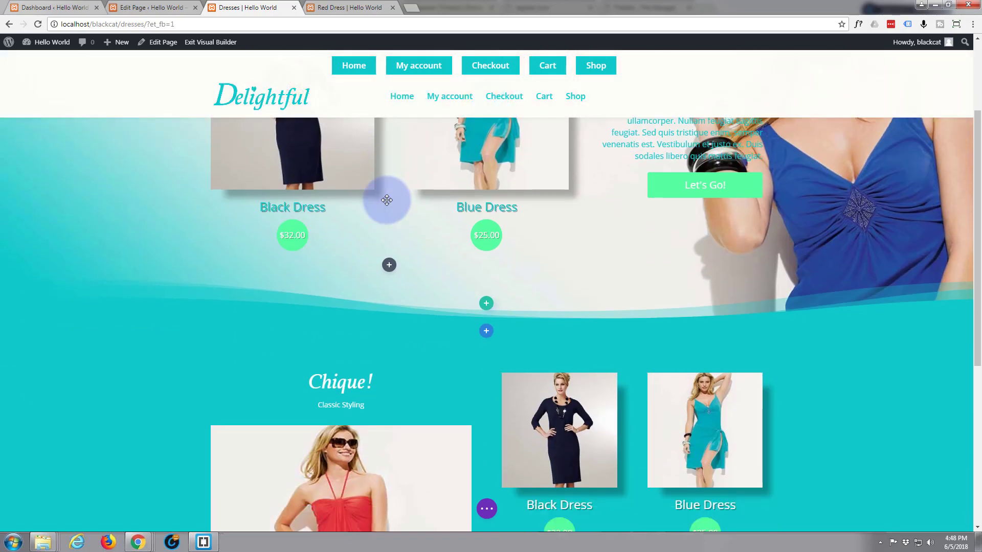
pyautogui.scroll(-6, 386, 199)
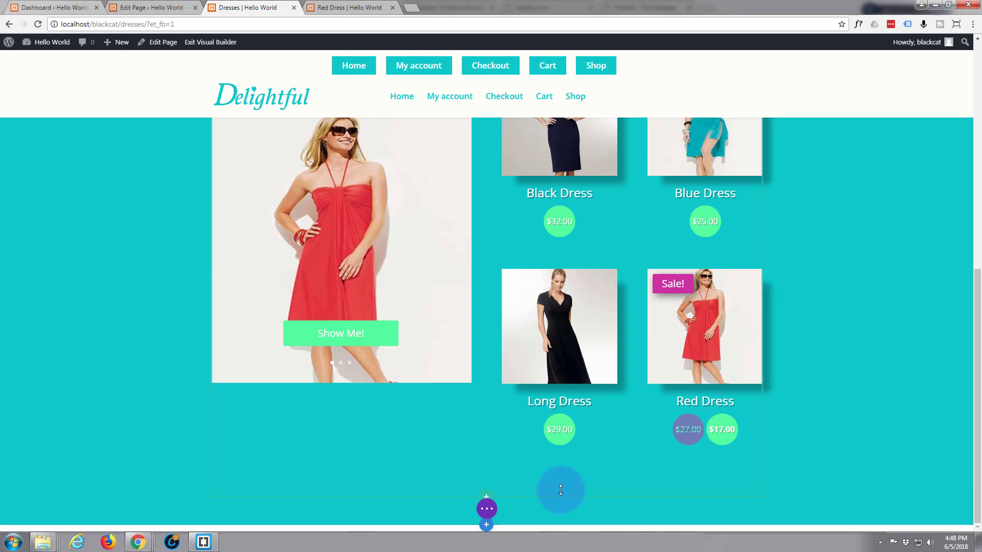
pyautogui.click(486, 527)
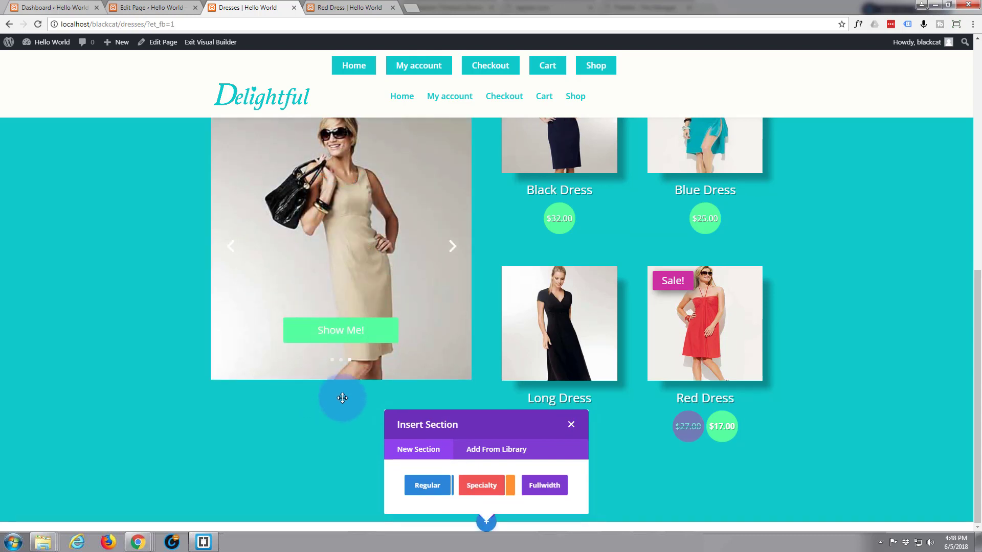
pyautogui.click(431, 490)
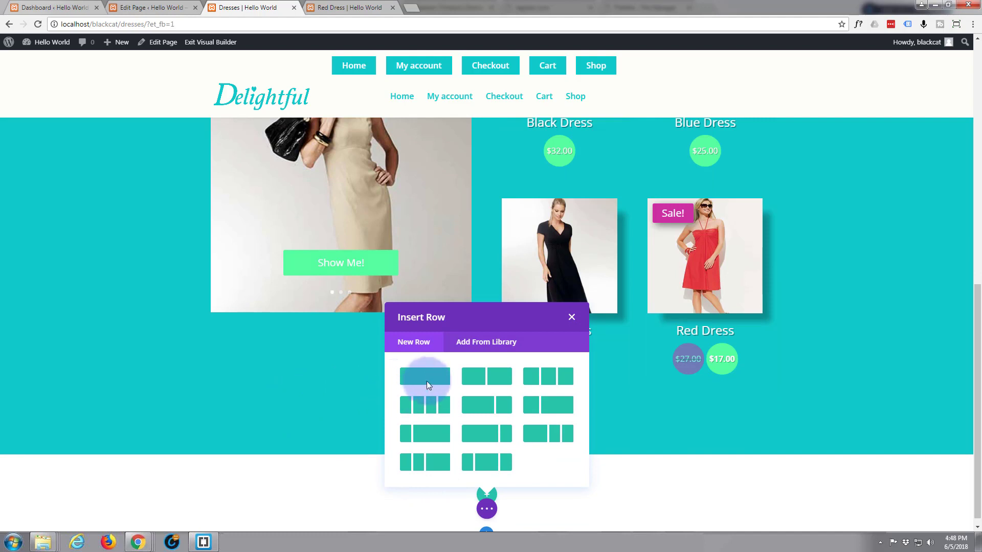
pyautogui.click(427, 383)
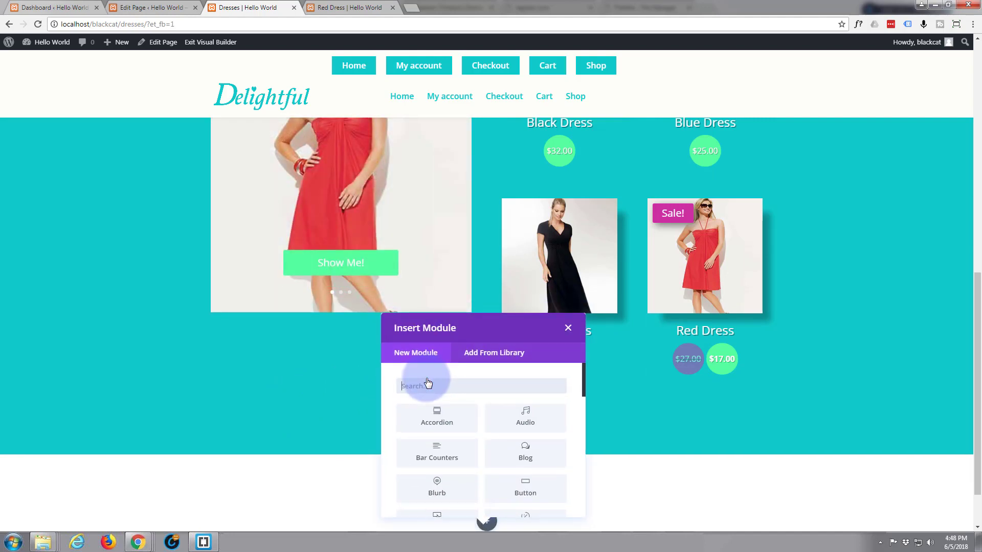
# Insert the saved Shop module from the library into the new row.
pyautogui.scroll(-1, 352, 389)
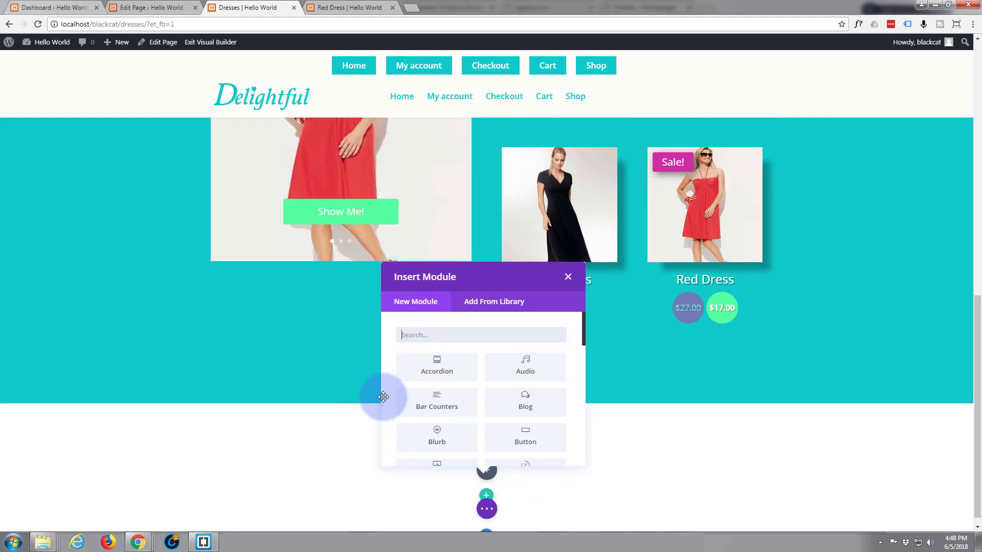
pyautogui.scroll(-2, 412, 406)
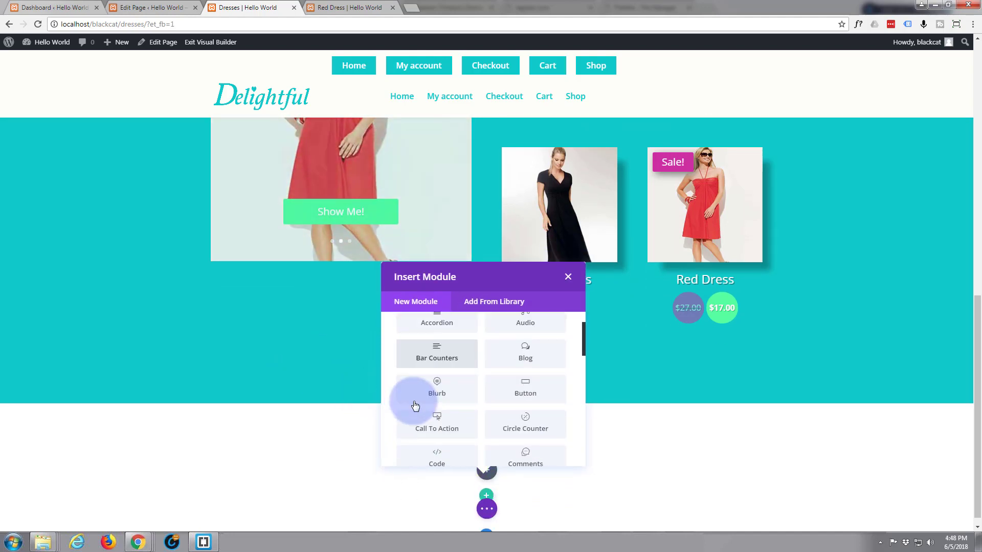
pyautogui.click(493, 304)
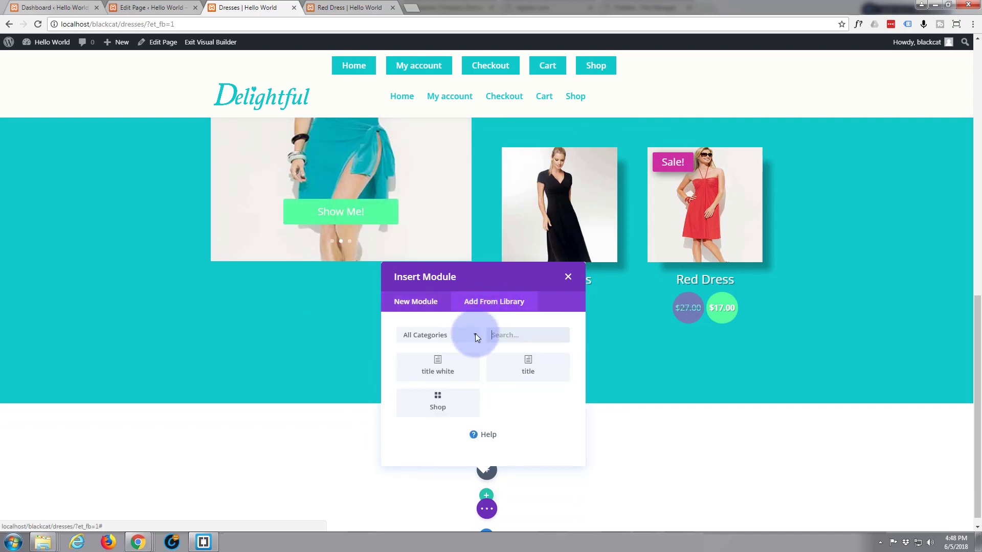
pyautogui.click(432, 407)
pyautogui.scroll(-3, 367, 378)
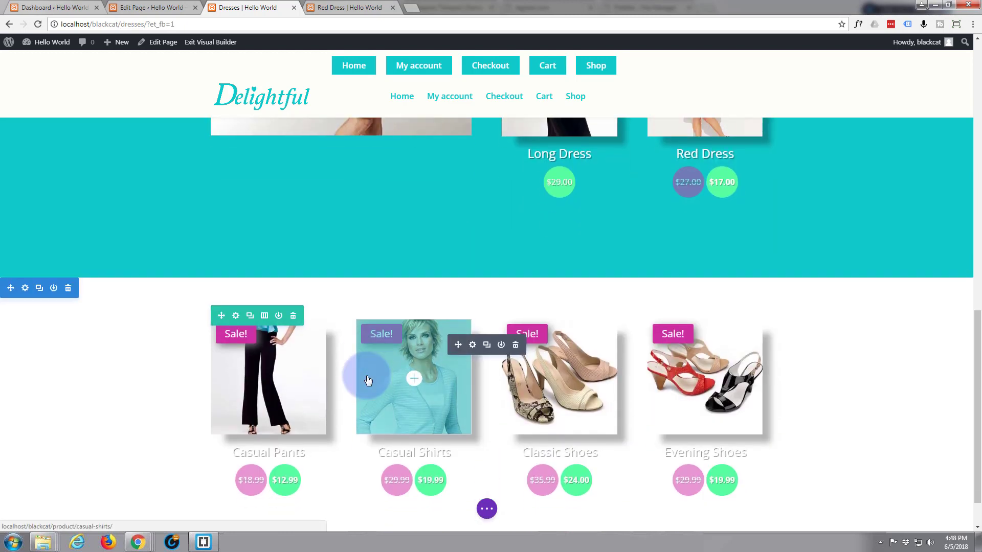
pyautogui.scroll(-1, 367, 380)
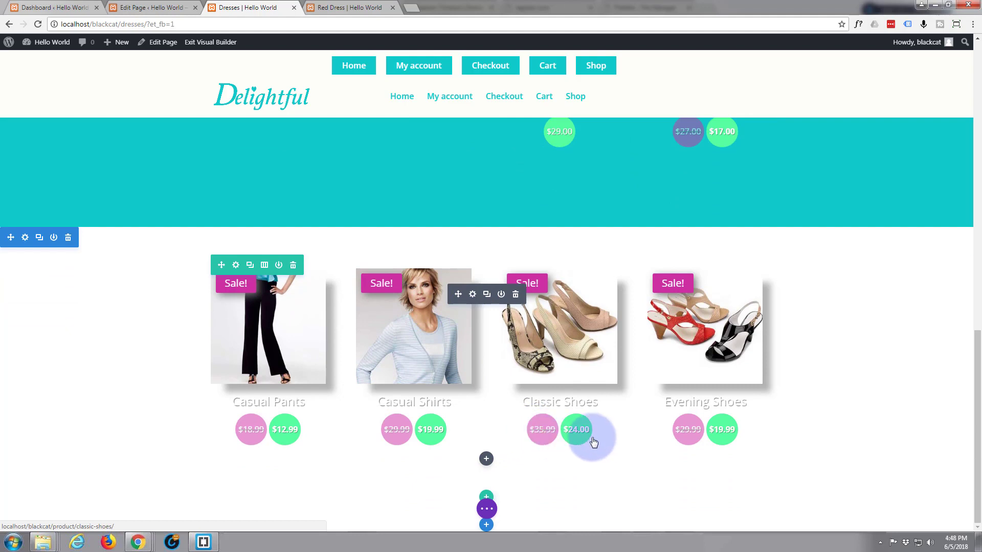
# Set the new Shop module's type to Product Category and include the Bags and Belts categories.
pyautogui.click(473, 295)
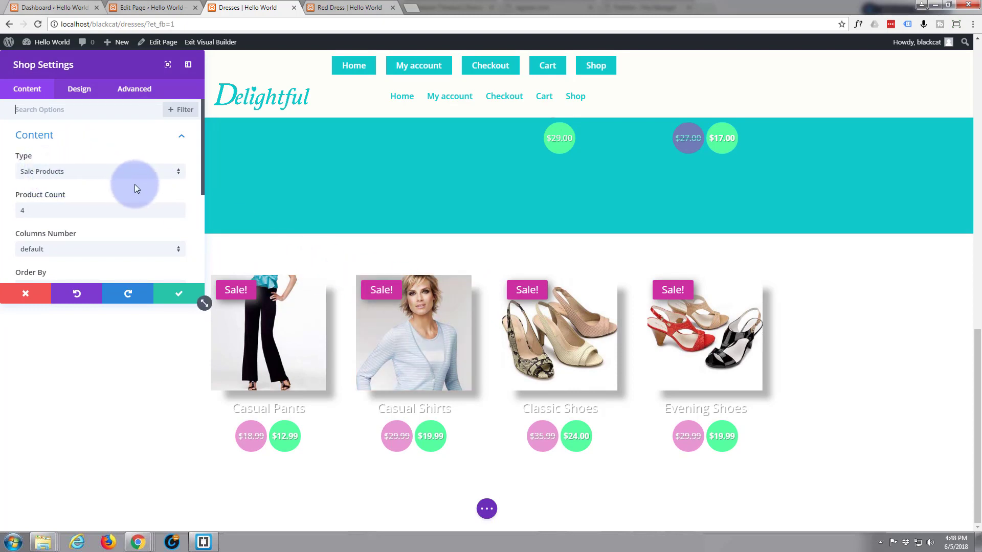
pyautogui.click(179, 177)
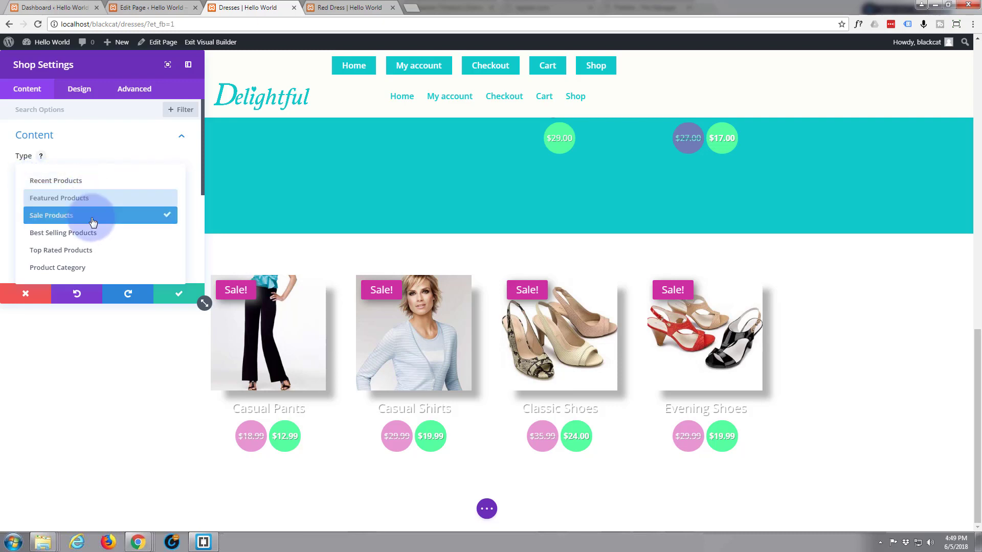
pyautogui.click(85, 268)
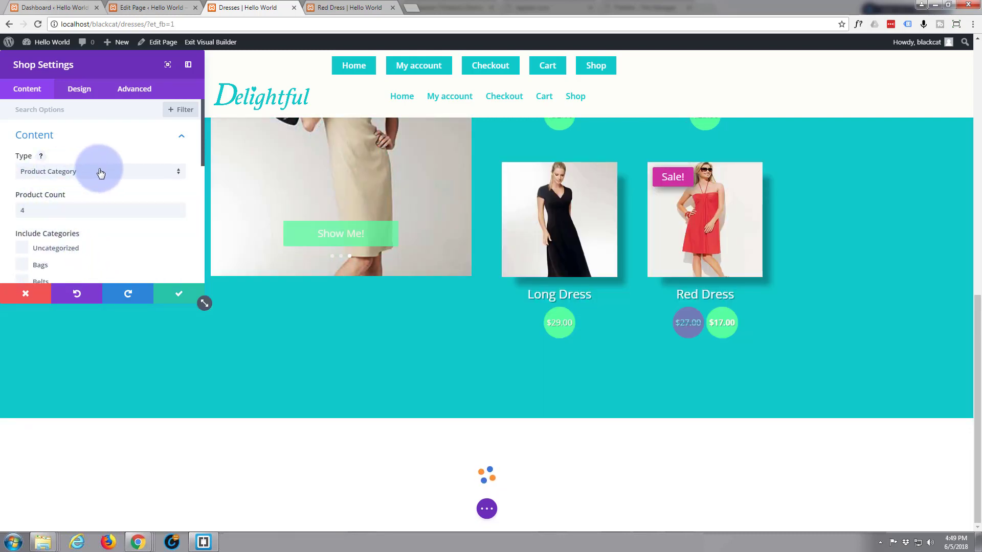
pyautogui.scroll(-2, 79, 247)
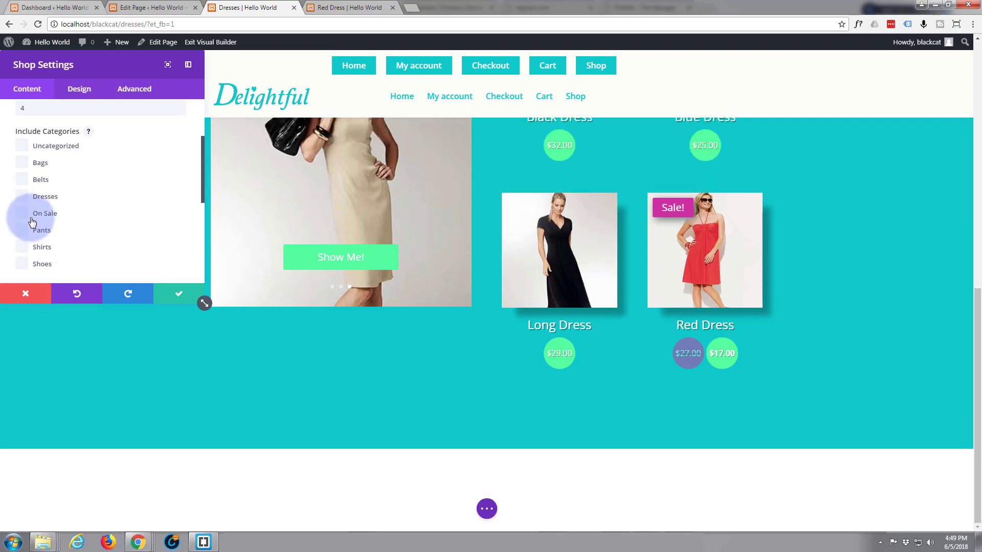
pyautogui.click(22, 162)
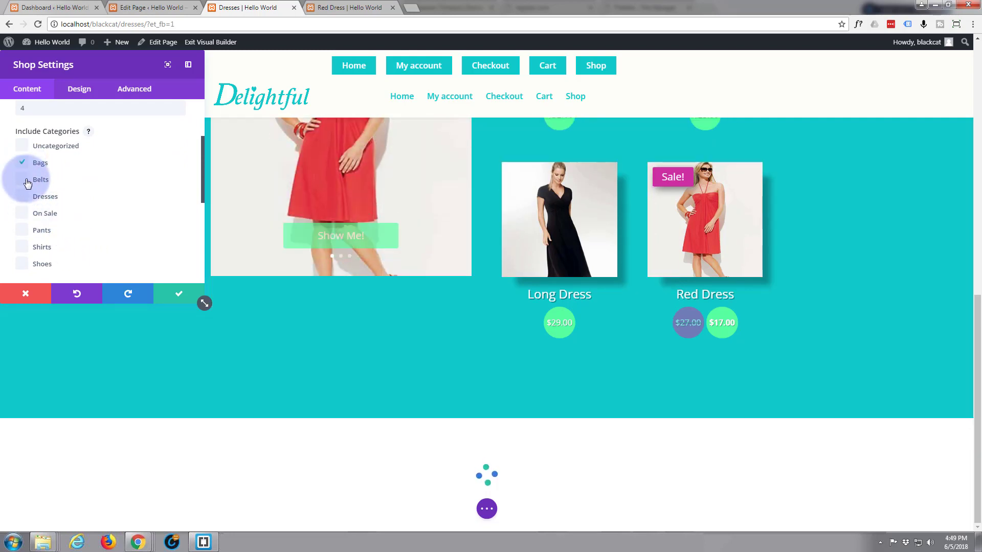
pyautogui.click(22, 180)
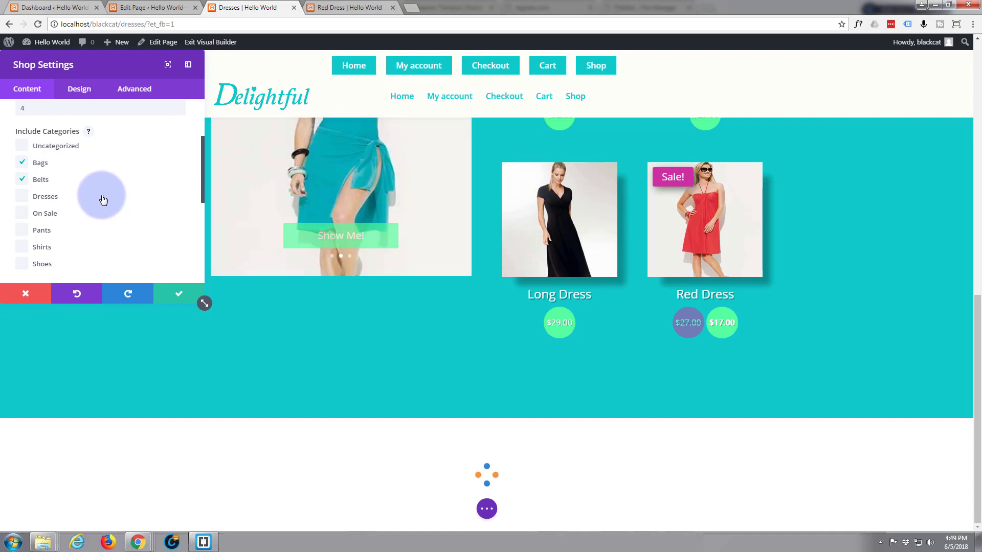
pyautogui.scroll(2, 88, 213)
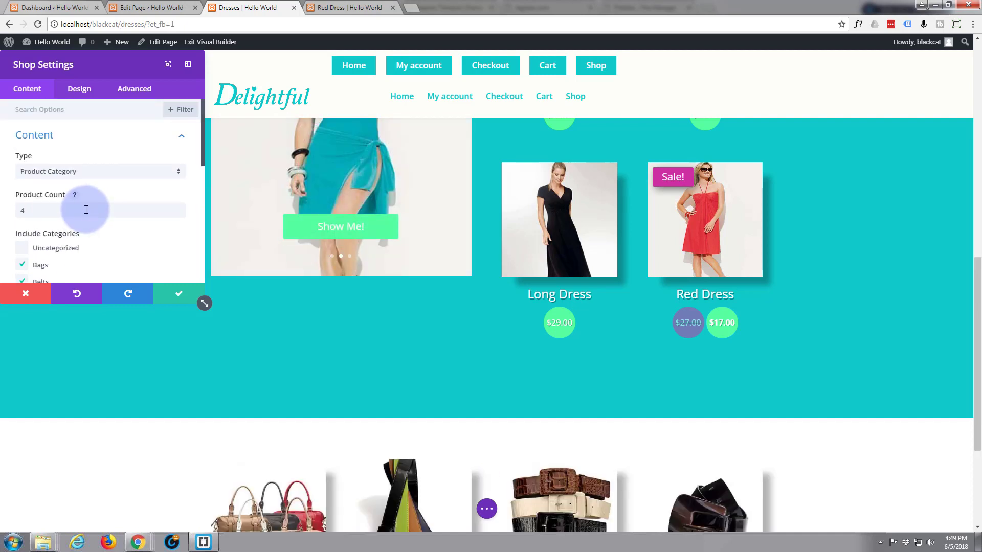
# Set the bags and belts shop module to a product count of 6 in 3 columns and save its settings.
pyautogui.moveTo(34, 210); pyautogui.dragTo(17, 210)
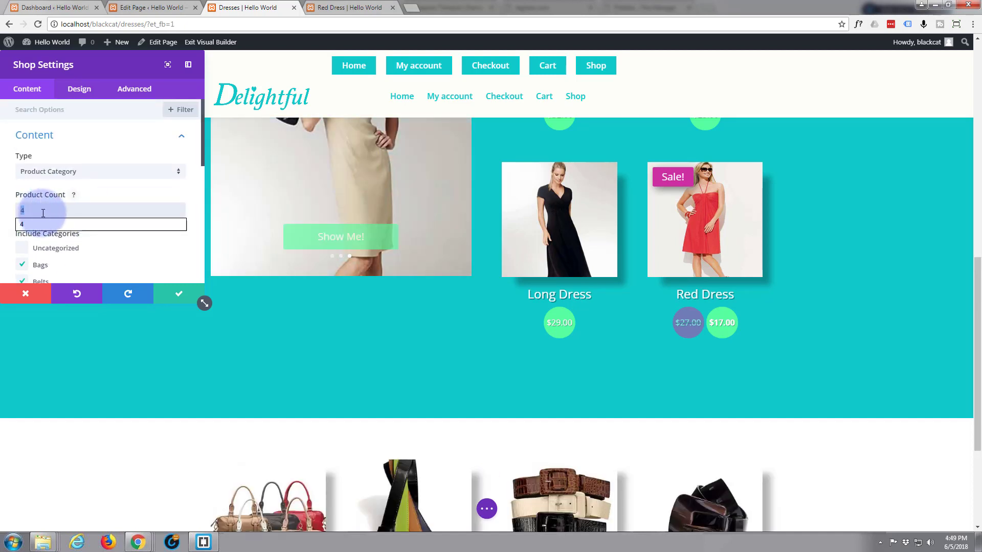
pyautogui.write('6')
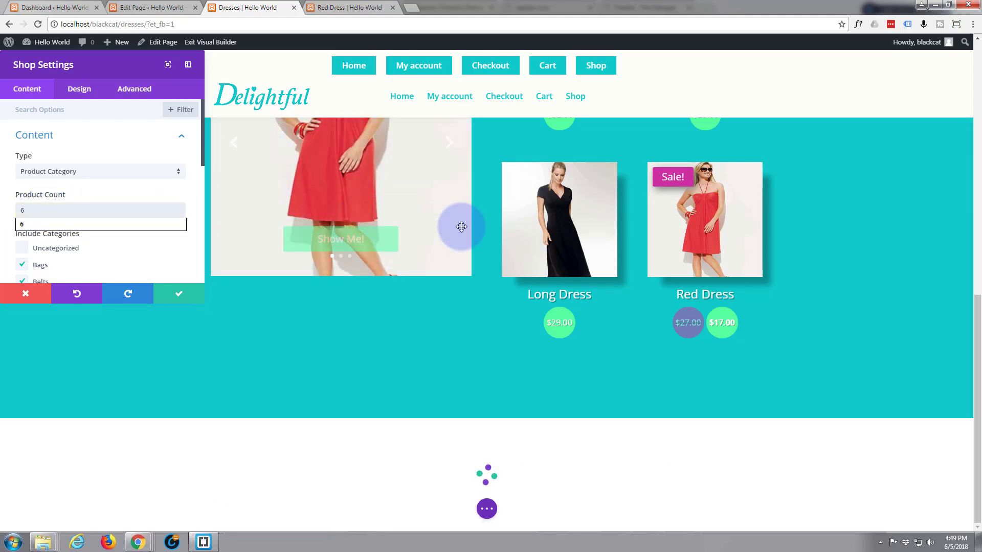
pyautogui.scroll(-1, 96, 220)
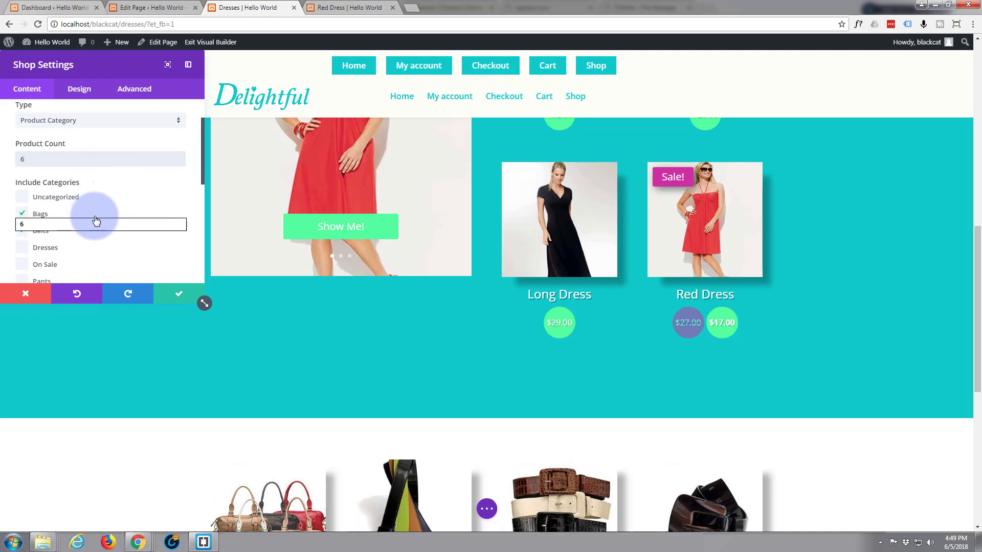
pyautogui.scroll(-3, 96, 220)
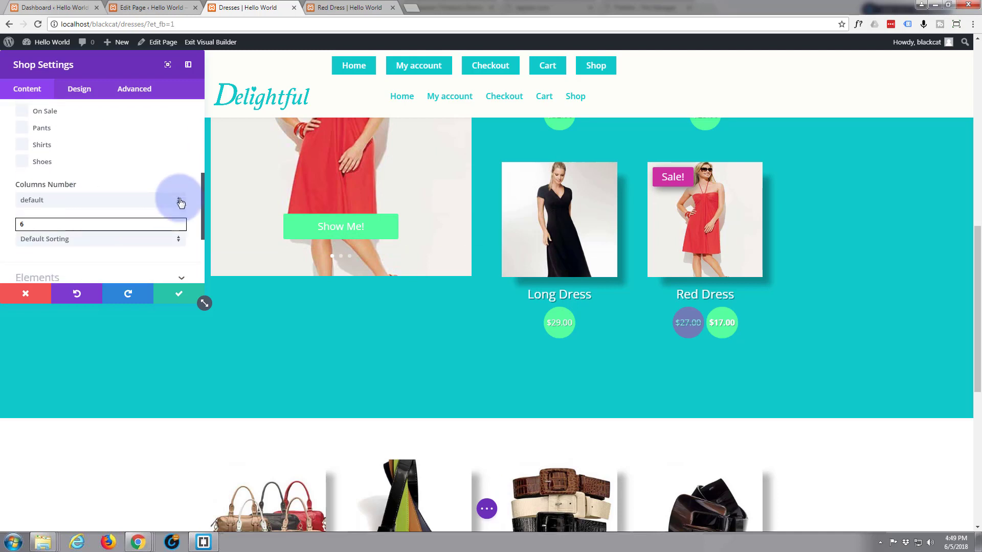
pyautogui.click(178, 206)
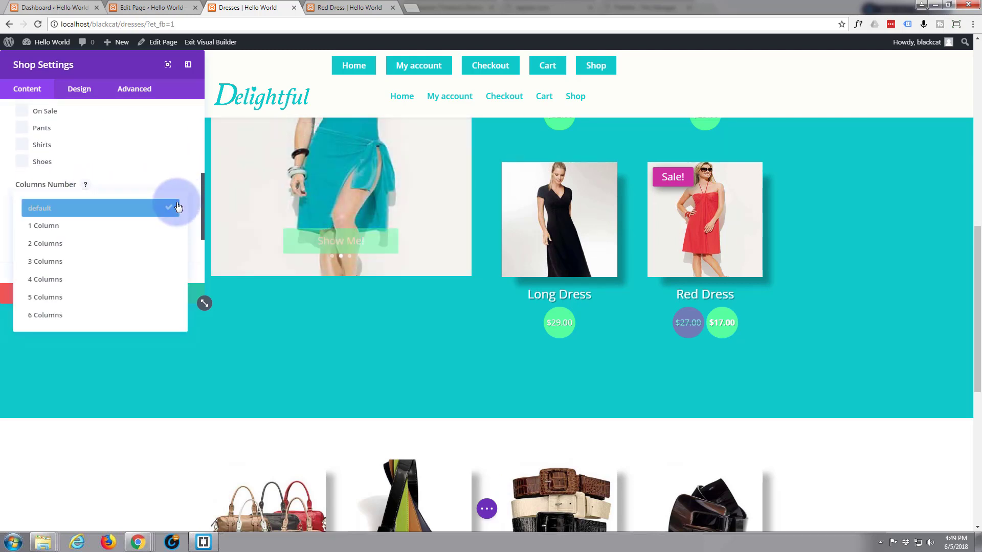
pyautogui.click(72, 262)
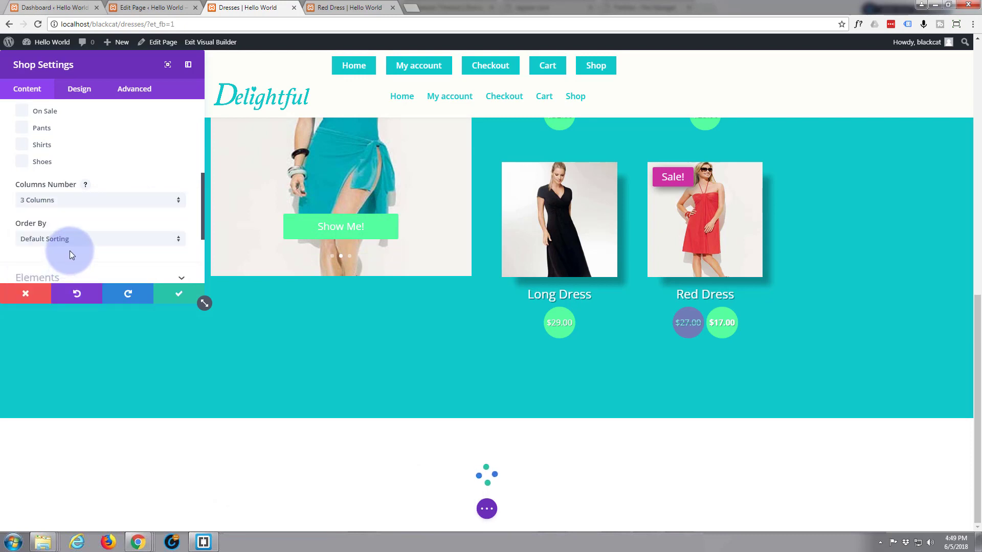
pyautogui.click(179, 298)
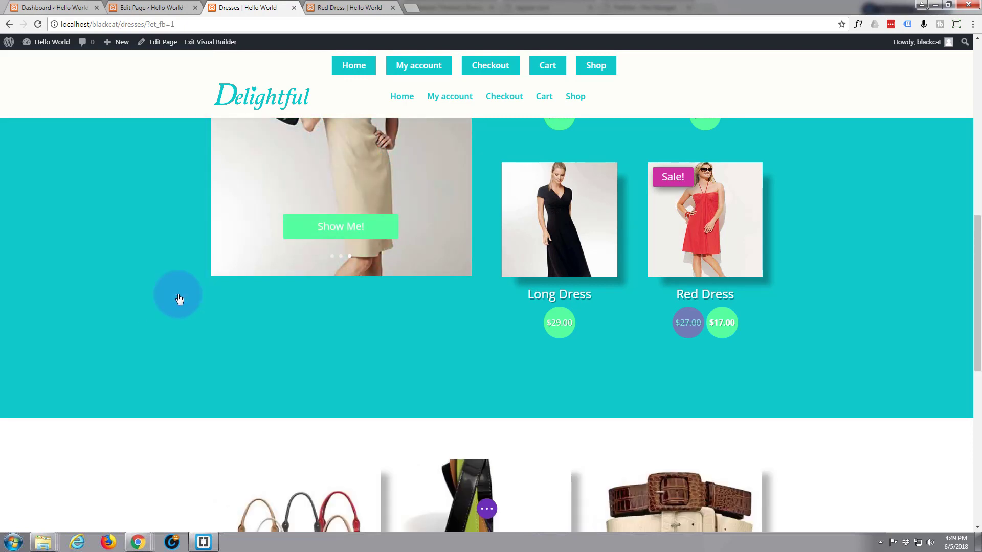
# Insert the saved "title" module from the library and move it above the bags and belts products.
pyautogui.scroll(-6, 176, 296)
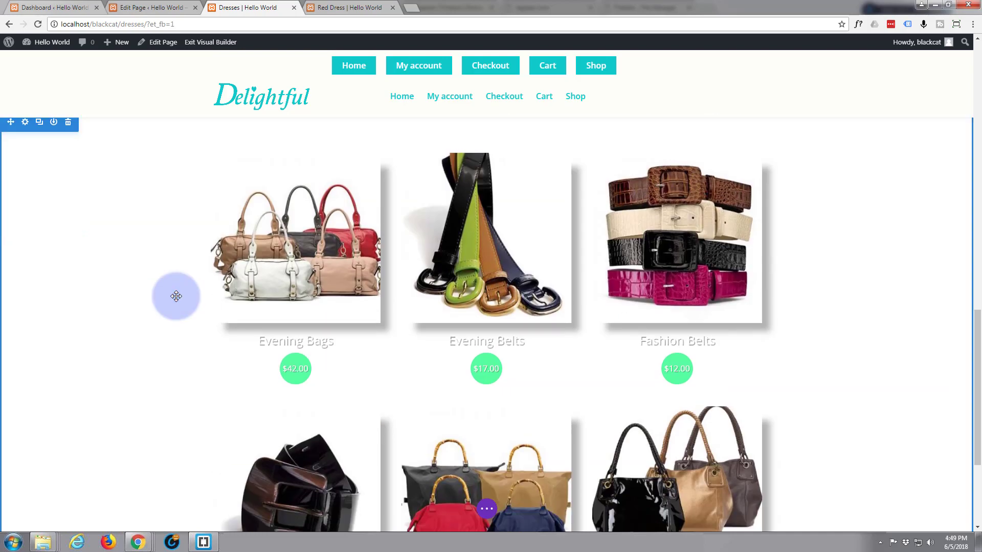
pyautogui.scroll(-4, 175, 296)
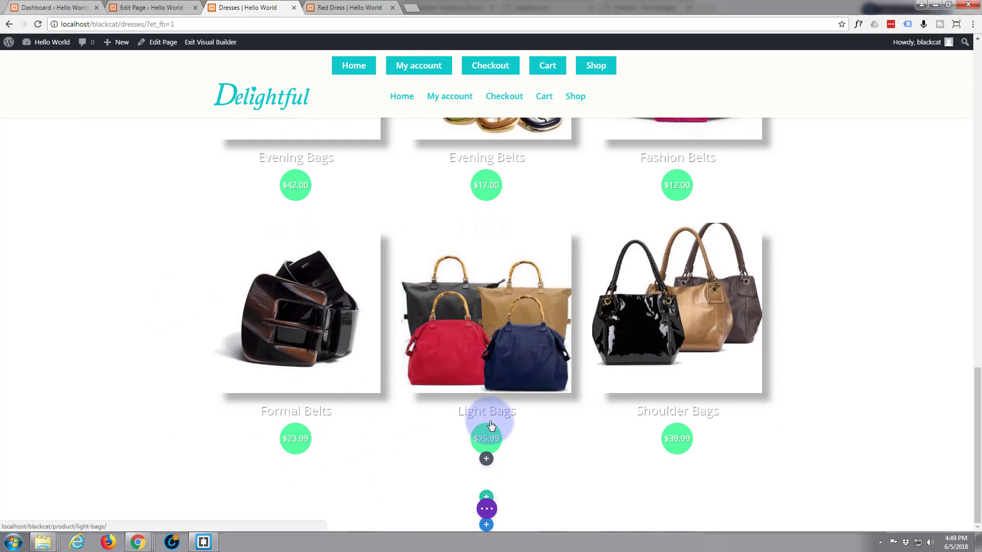
pyautogui.click(487, 460)
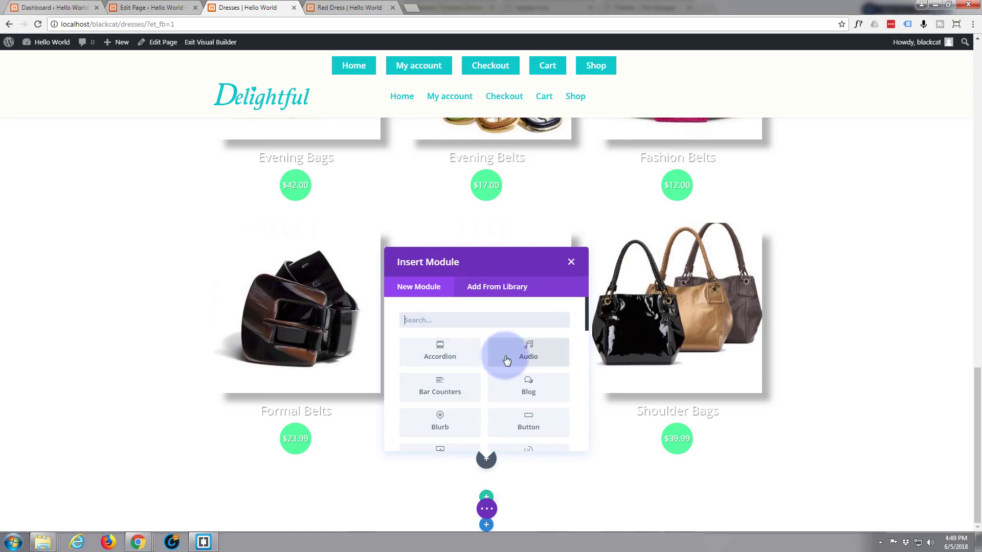
pyautogui.click(496, 288)
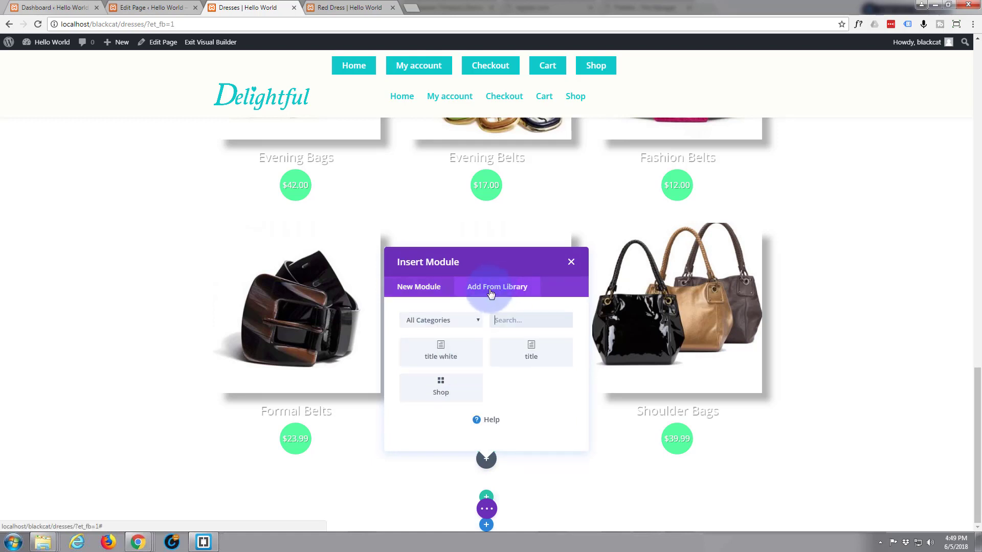
pyautogui.click(533, 350)
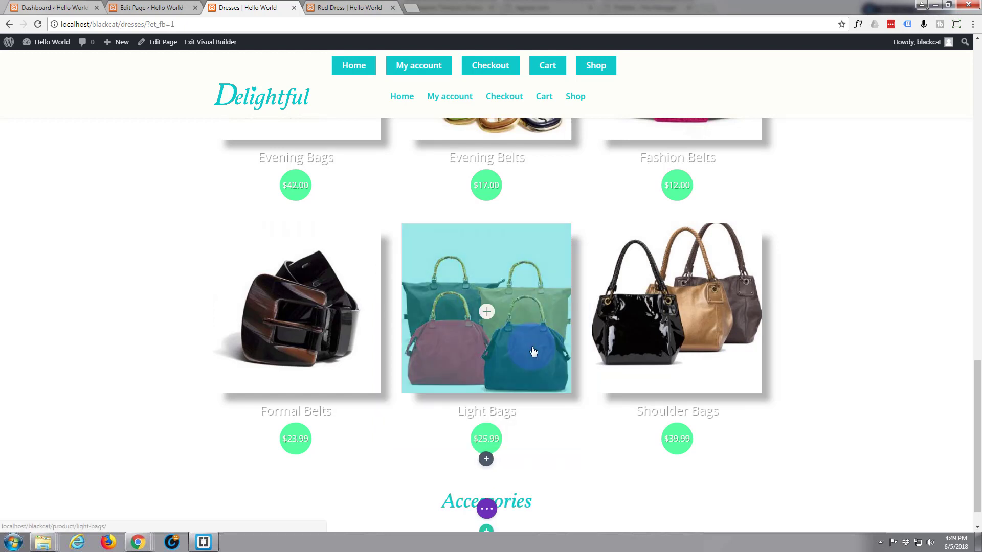
pyautogui.moveTo(506, 500)
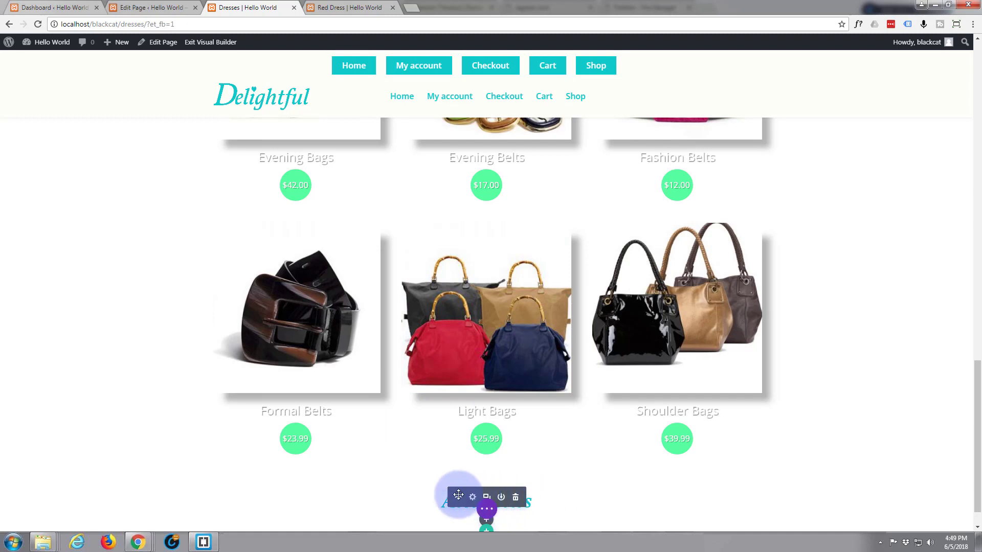
pyautogui.moveTo(459, 495)
pyautogui.mouseDown()
pyautogui.moveTo(468, 50)
pyautogui.moveTo(454, 97)
pyautogui.moveTo(462, 186)
pyautogui.moveTo(455, 47)
pyautogui.moveTo(441, 41)
pyautogui.moveTo(481, 297)
pyautogui.mouseUp()
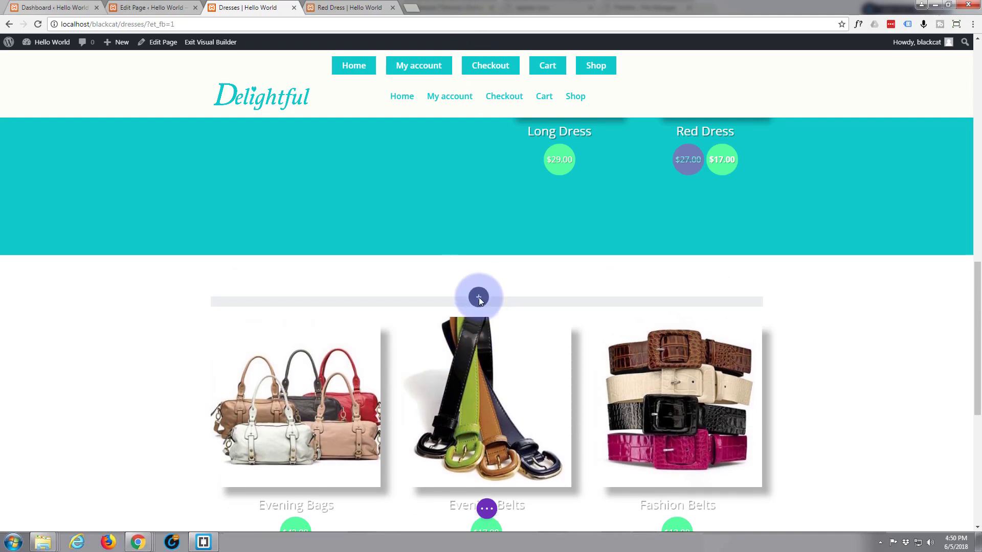
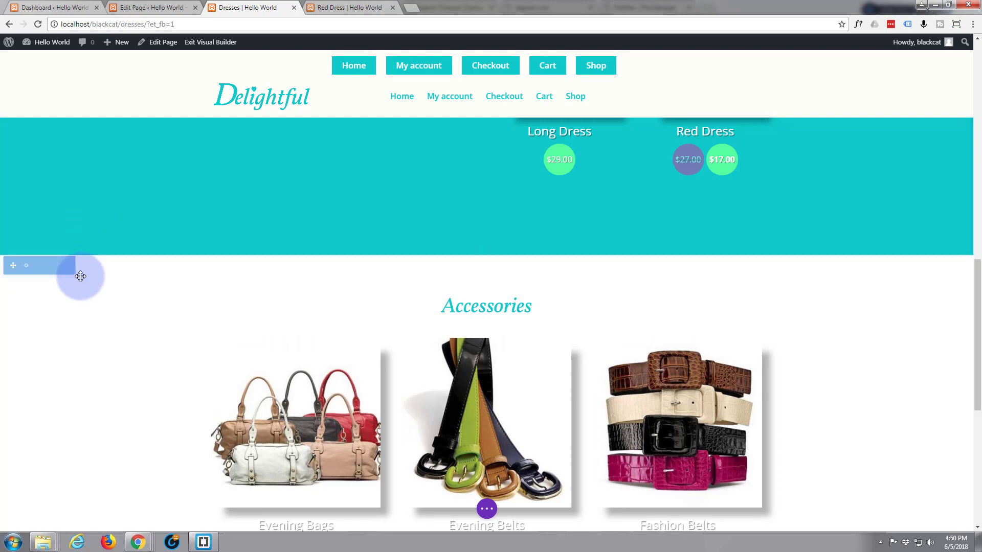
# Add a layered wave divider to the top edge of the Accessories section and save the section settings.
pyautogui.click(25, 267)
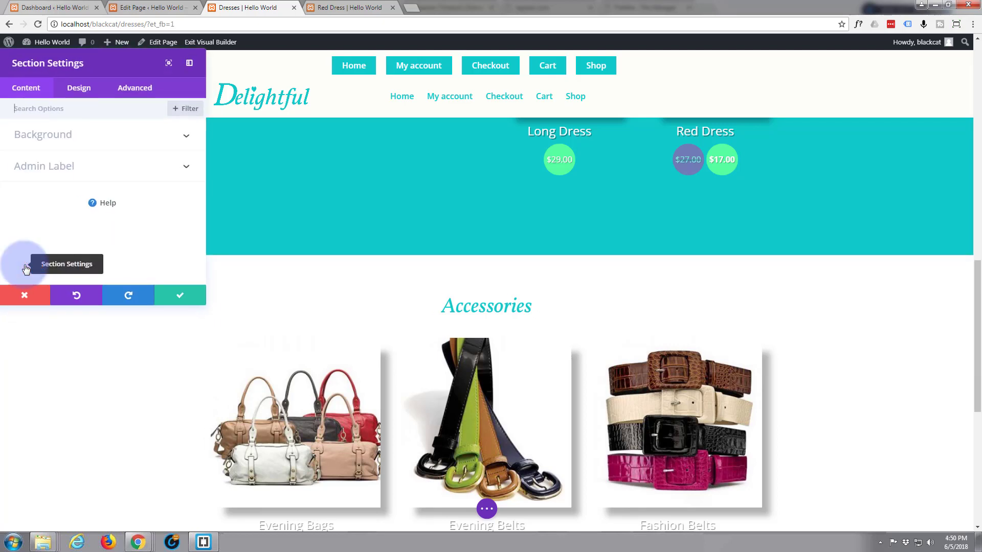
pyautogui.click(83, 92)
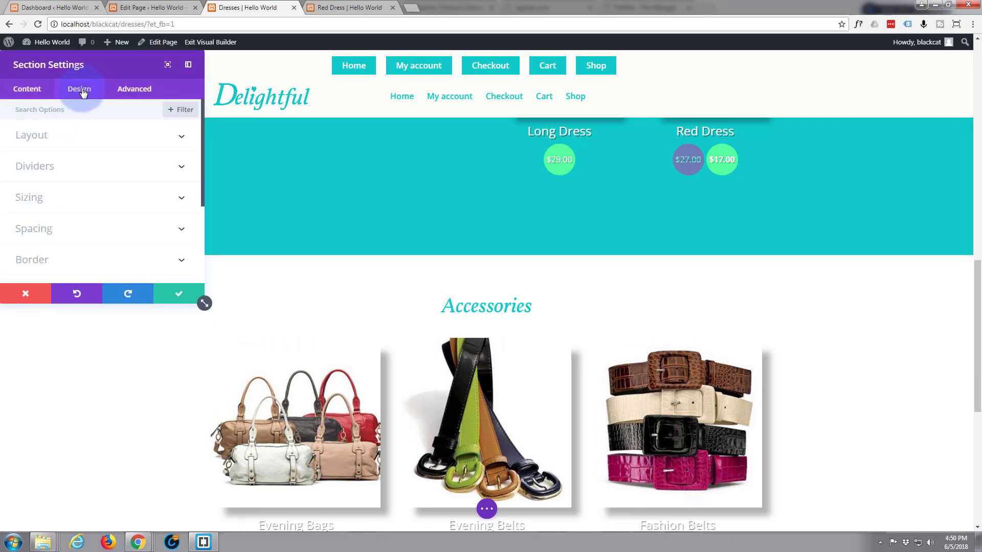
pyautogui.click(155, 171)
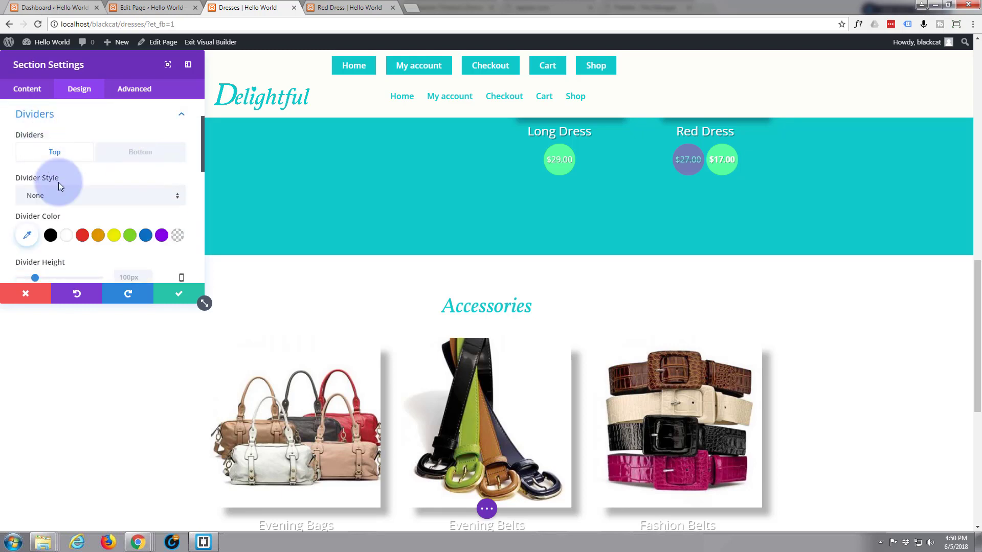
pyautogui.click(179, 201)
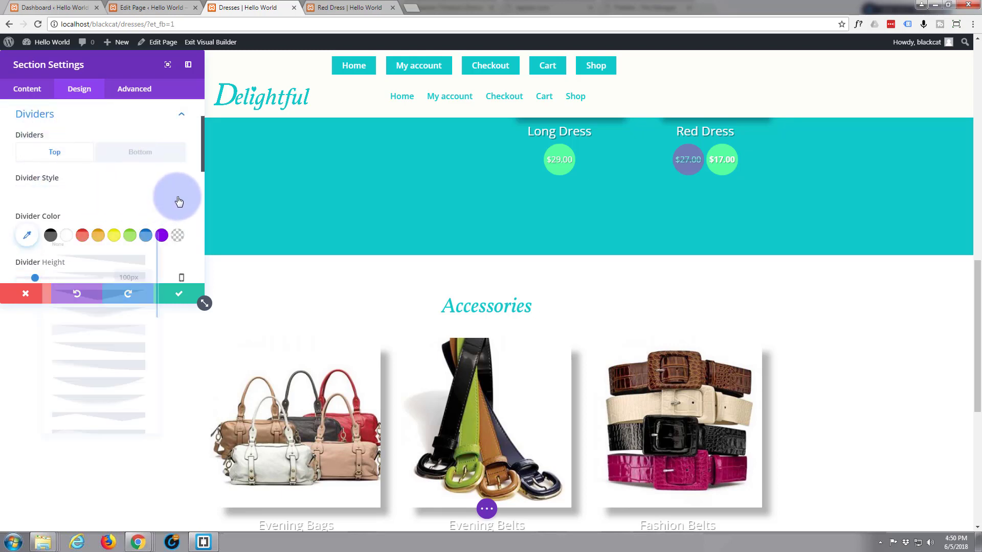
pyautogui.scroll(-3, 130, 281)
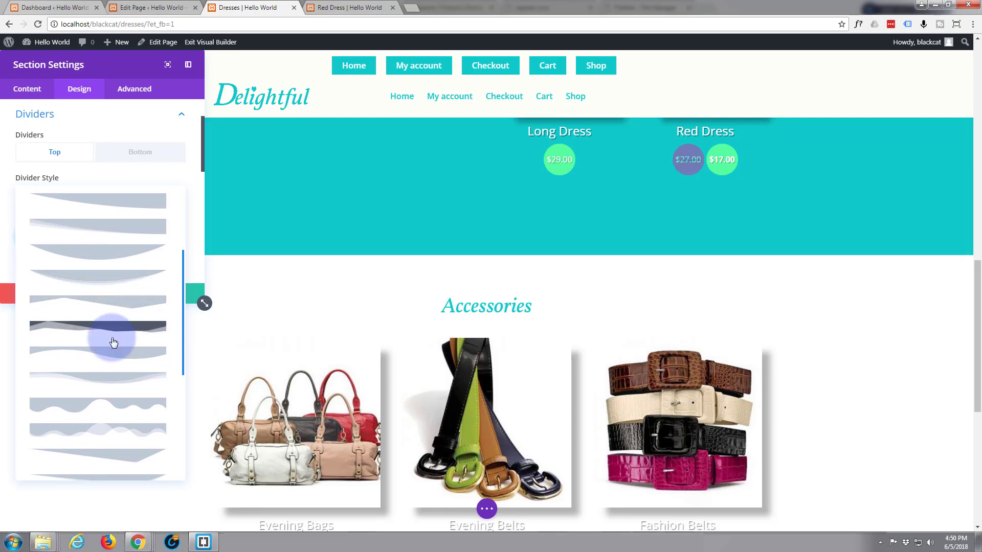
pyautogui.click(109, 380)
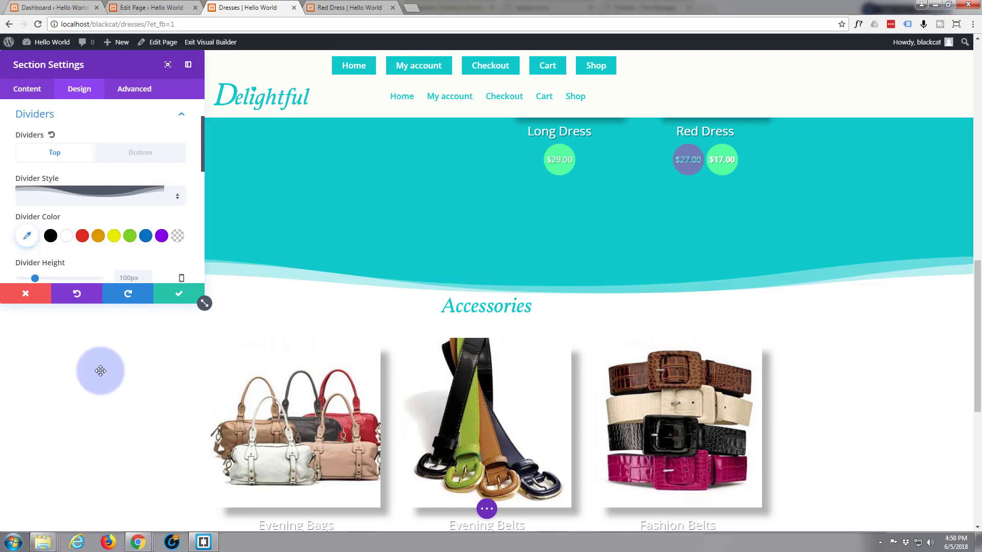
pyautogui.click(178, 294)
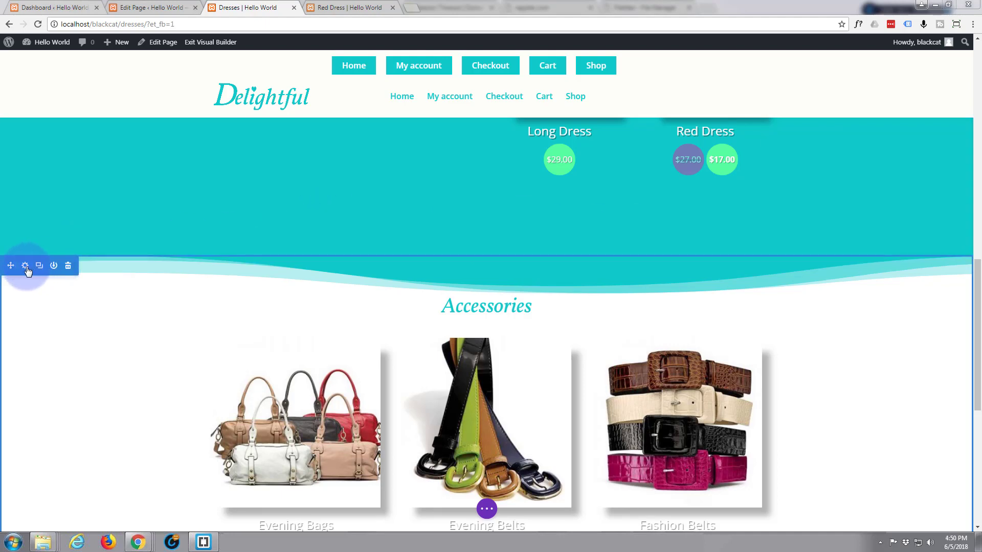
# Increase the Accessories section's top divider height to 184px and save.
pyautogui.click(25, 267)
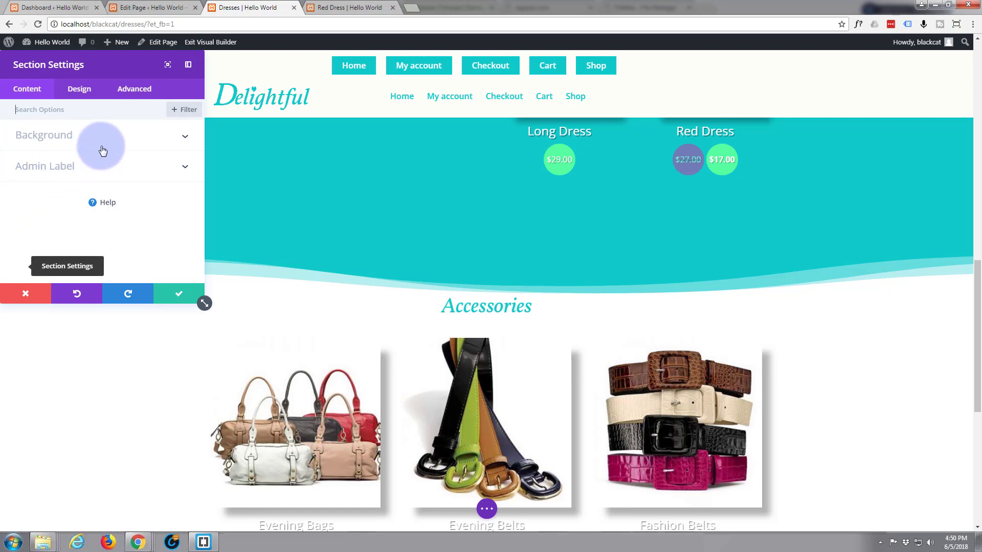
pyautogui.click(79, 88)
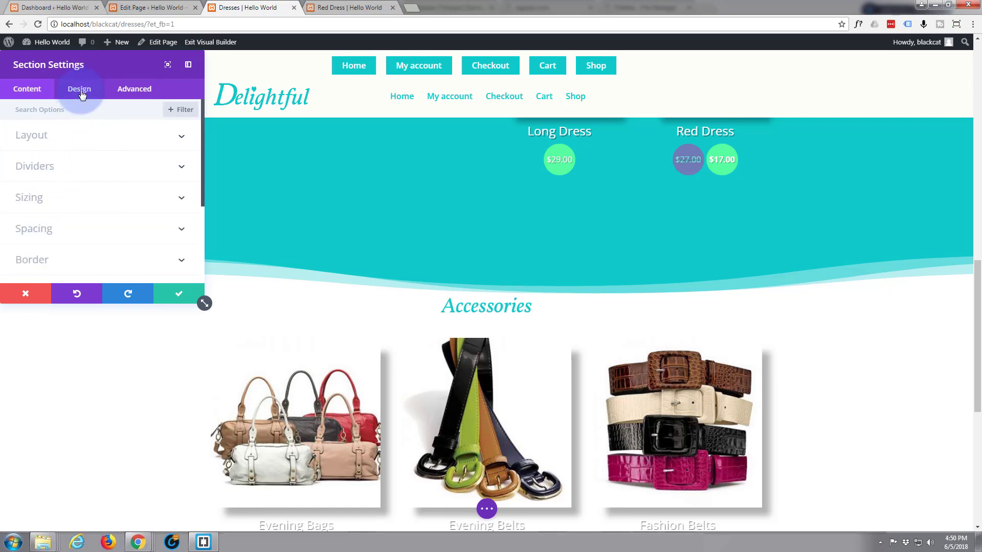
pyautogui.click(186, 167)
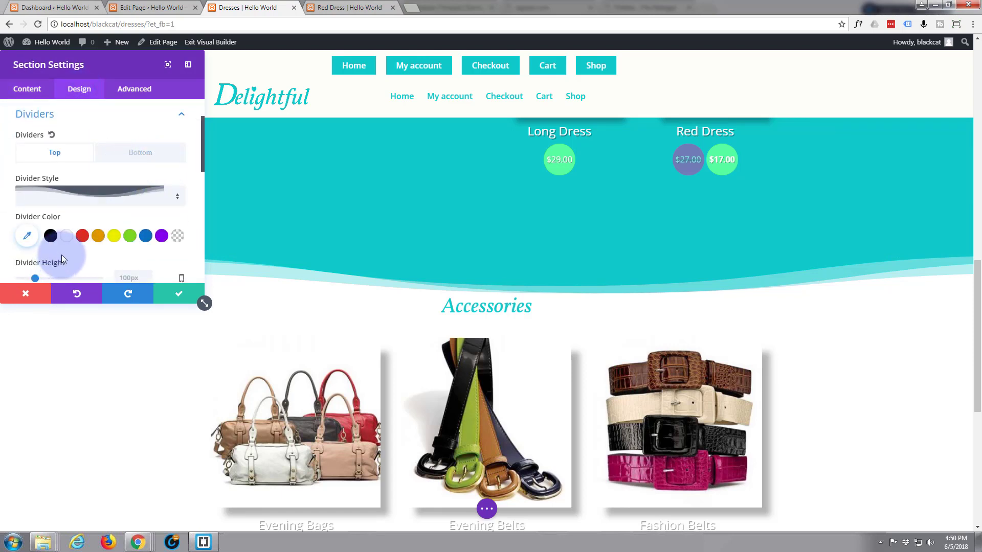
pyautogui.scroll(-1, 62, 255)
pyautogui.moveTo(38, 224); pyautogui.dragTo(49, 226)
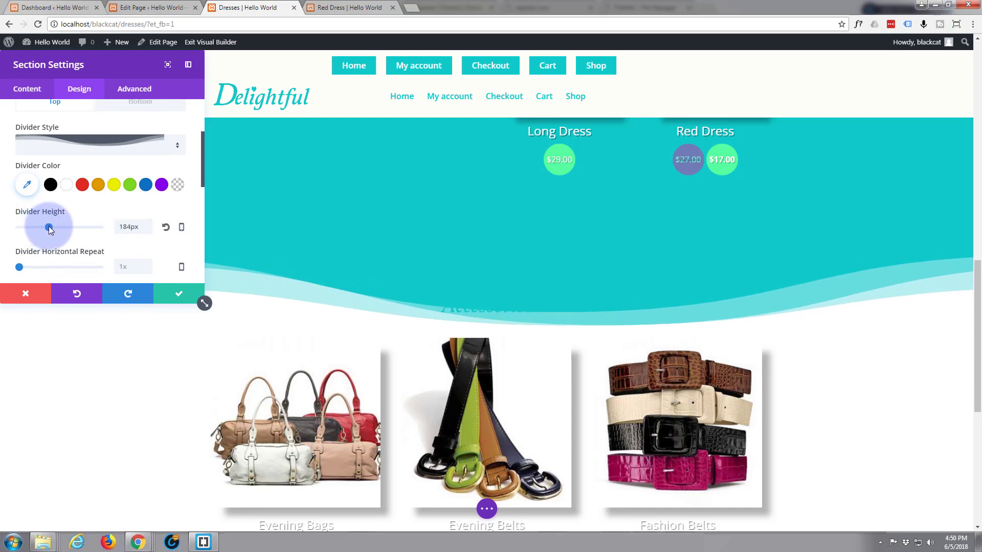
pyautogui.click(179, 295)
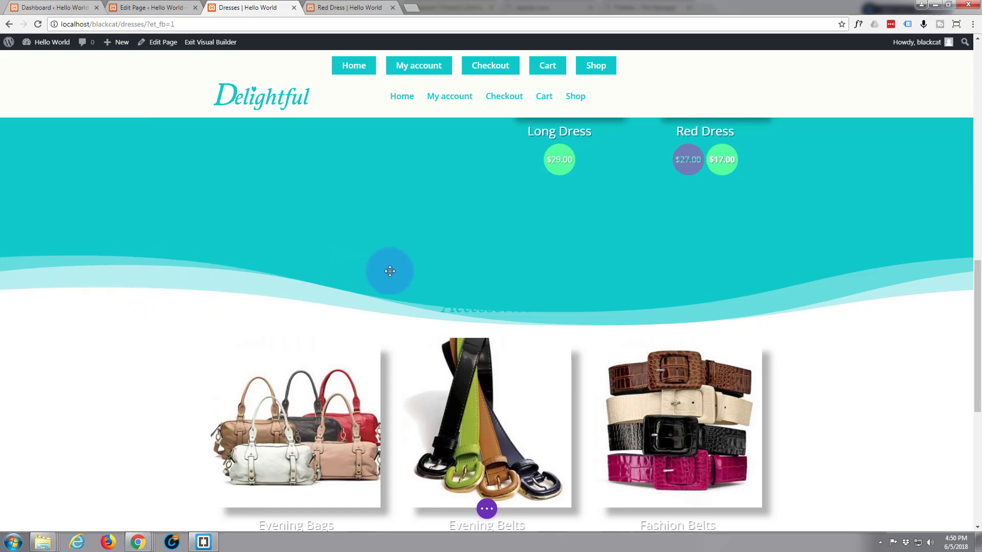
# Reduce the bottom padding of the dresses section and add top padding above the Accessories title to clear the wave divider.
pyautogui.moveTo(472, 310)
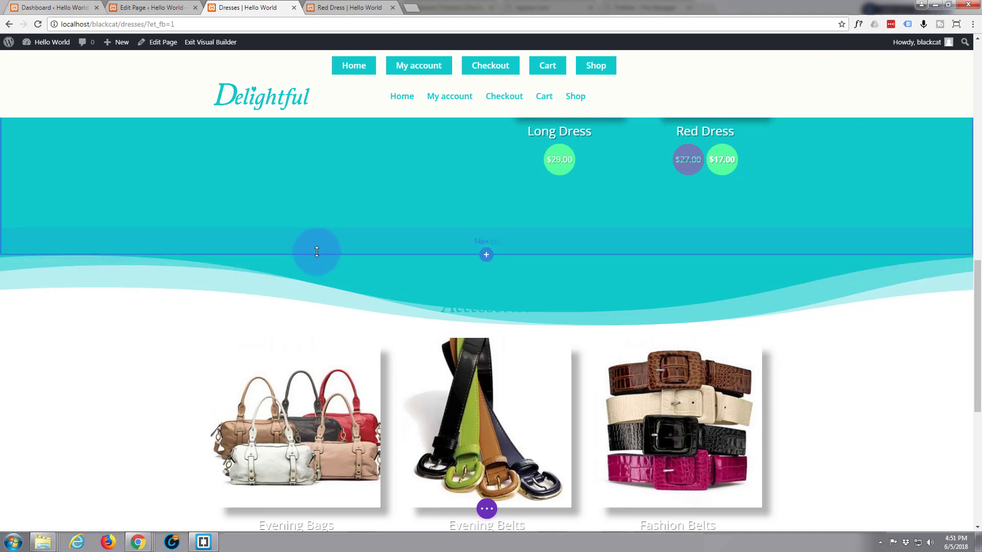
pyautogui.moveTo(317, 252); pyautogui.dragTo(322, 209)
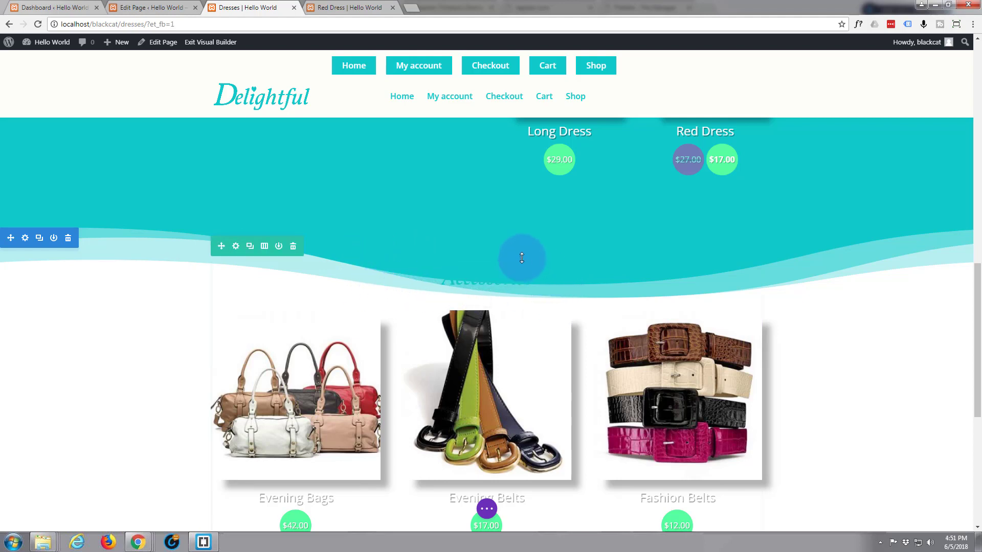
pyautogui.moveTo(519, 257); pyautogui.dragTo(517, 288)
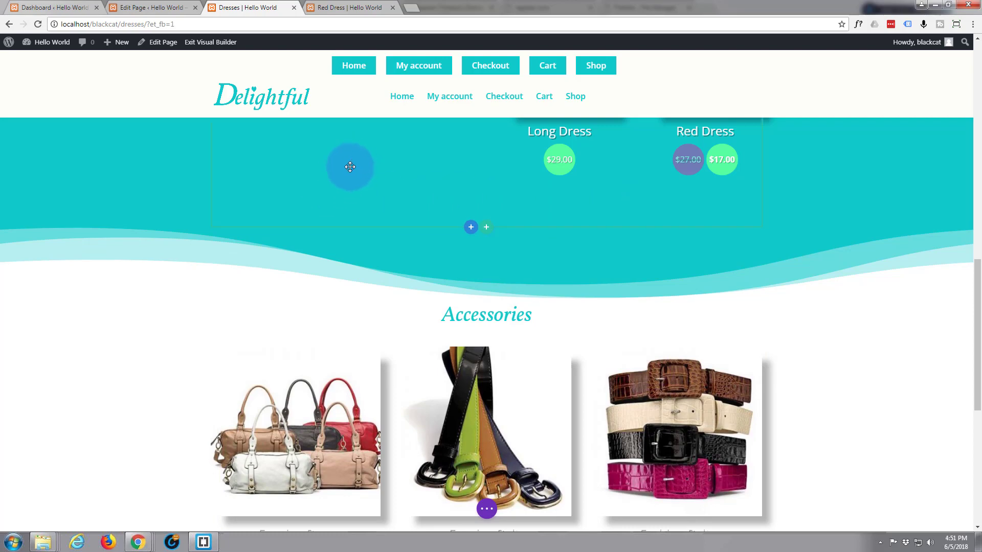
# Set the title text color of the bags and belts shop module to #10caca.
pyautogui.scroll(-6, 57, 336)
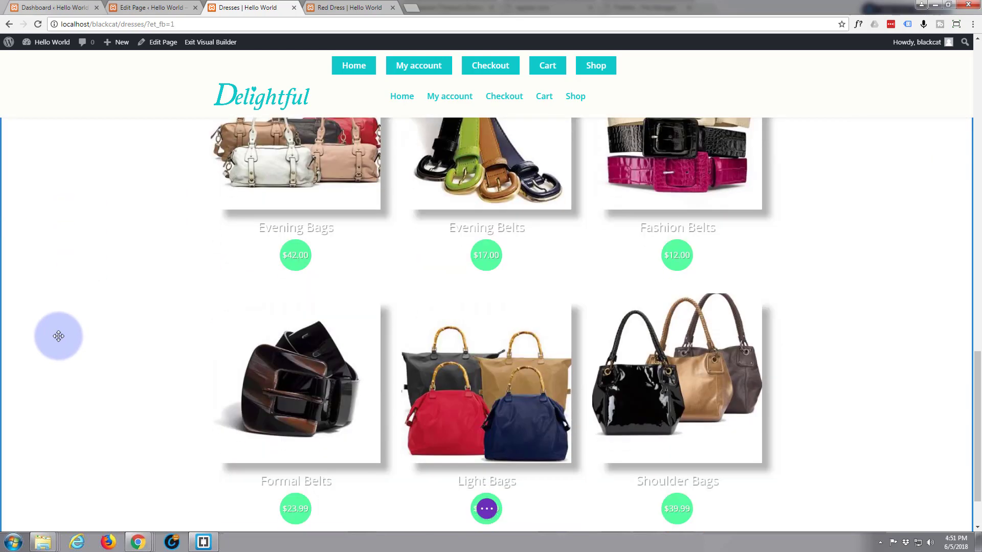
pyautogui.scroll(-1, 58, 336)
pyautogui.scroll(8, 58, 336)
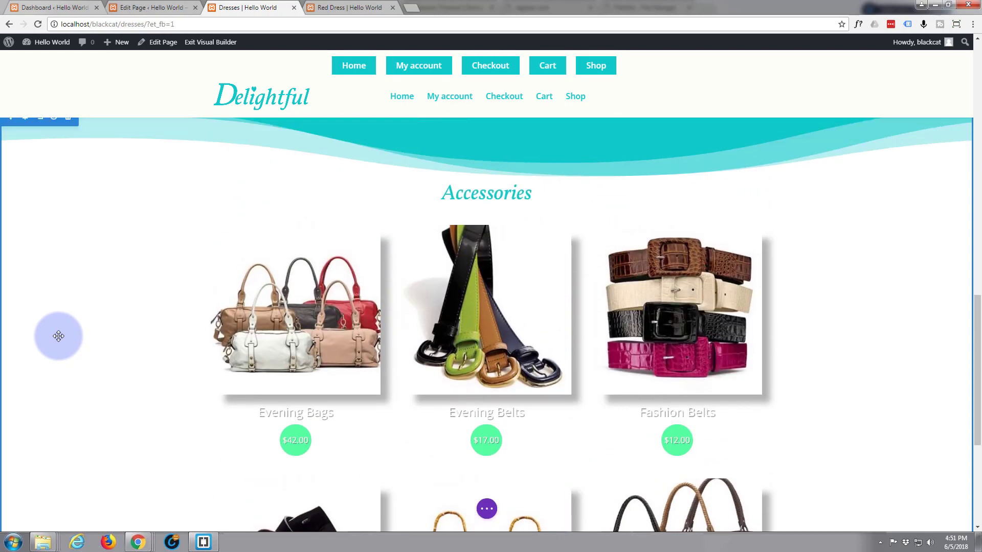
pyautogui.scroll(-5, 59, 336)
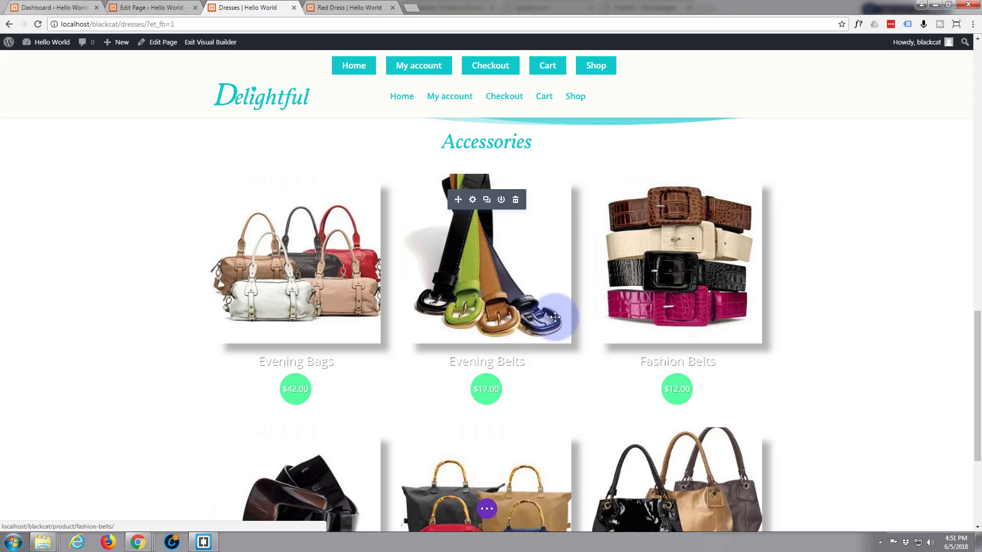
pyautogui.moveTo(465, 286)
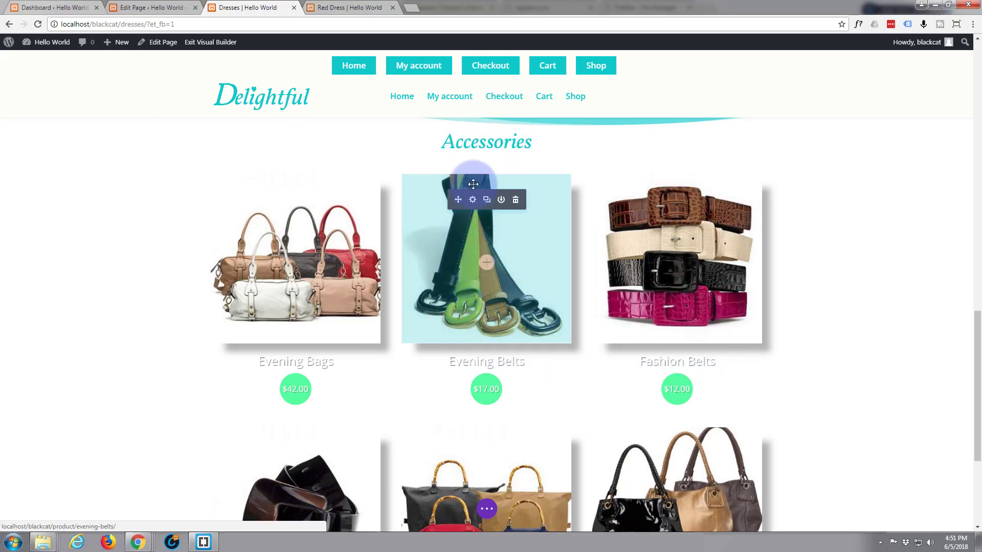
pyautogui.click(473, 200)
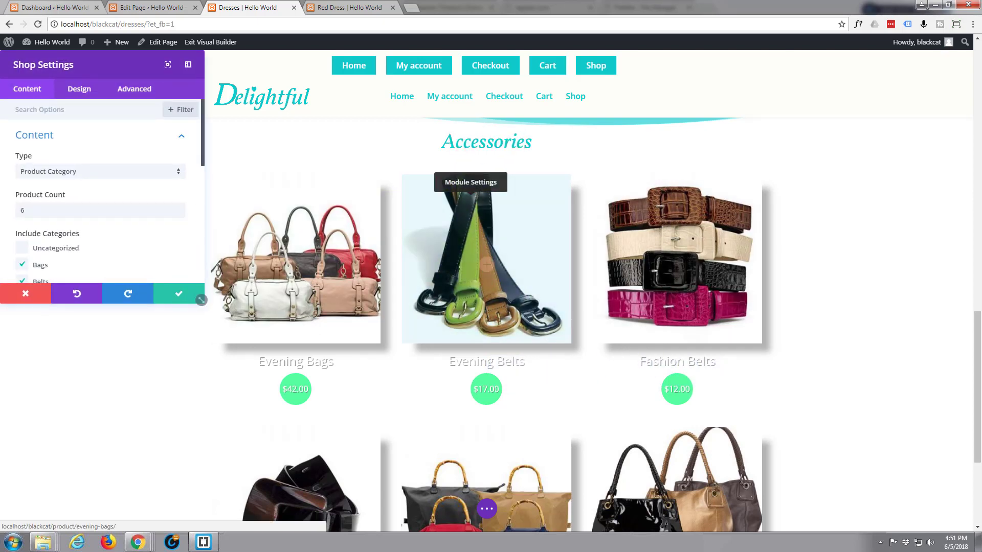
pyautogui.click(80, 92)
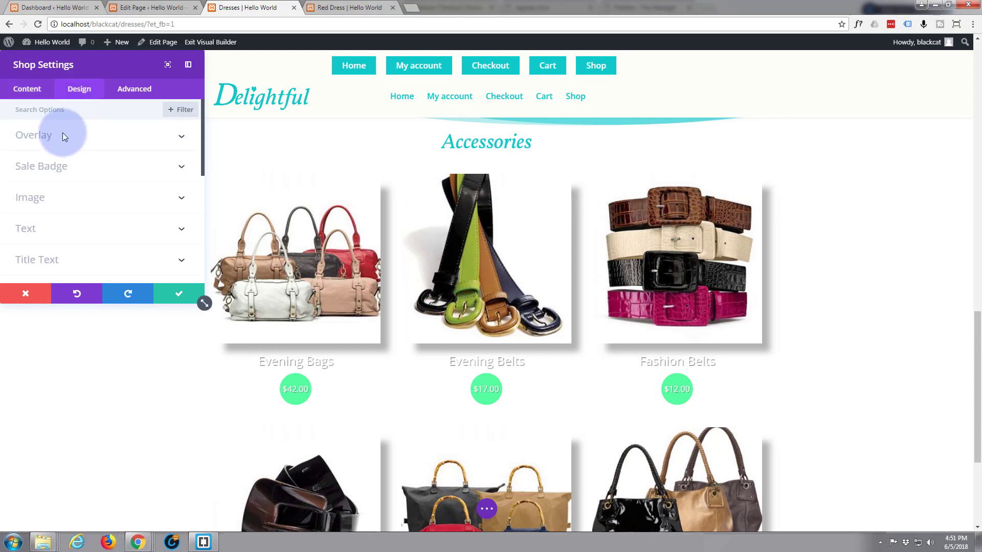
pyautogui.click(172, 261)
pyautogui.scroll(-2, 157, 203)
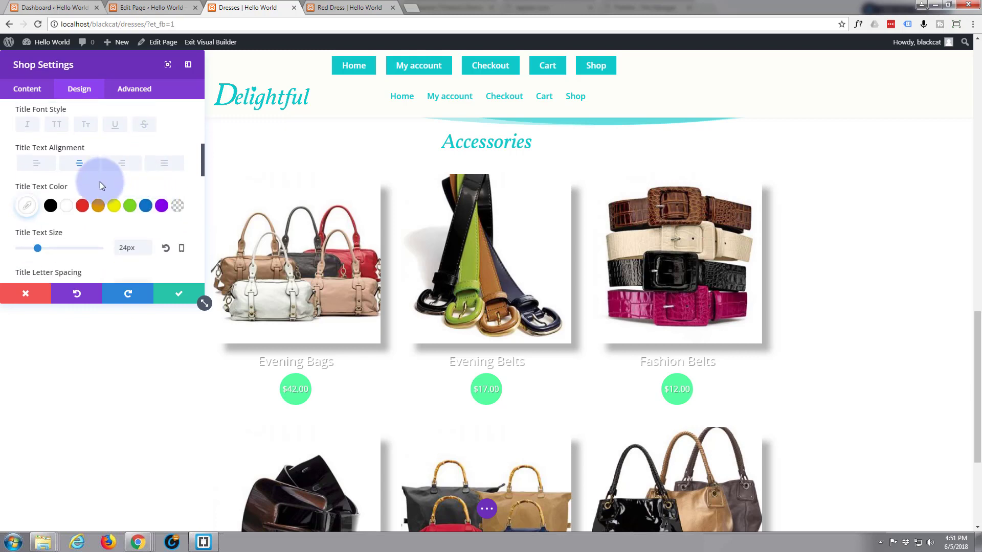
pyautogui.click(28, 207)
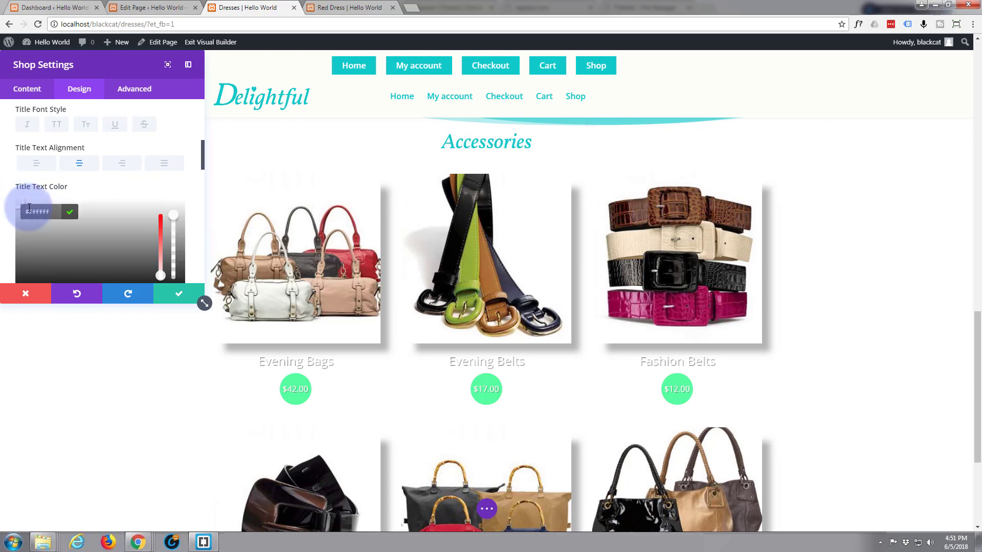
pyautogui.moveTo(53, 211); pyautogui.dragTo(0, 213)
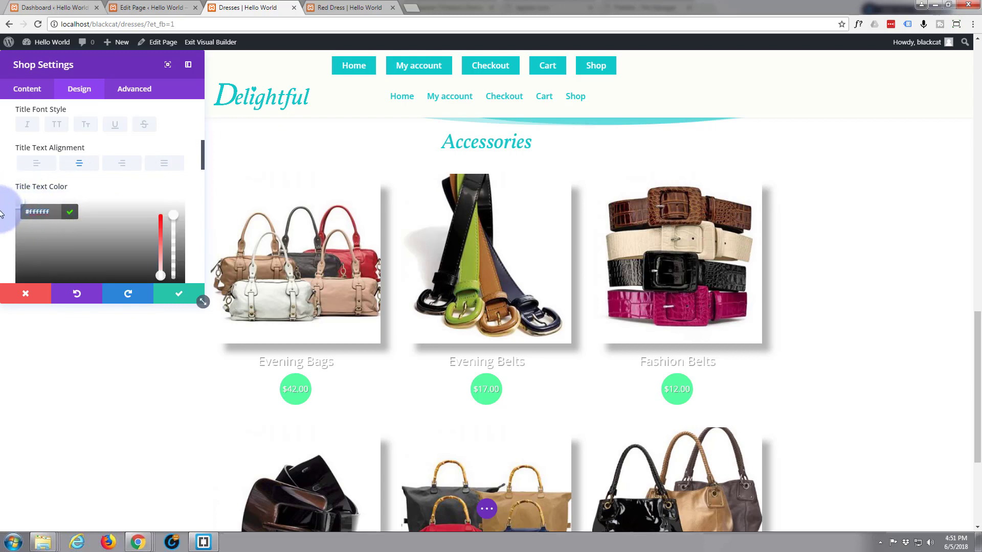
pyautogui.write('10')
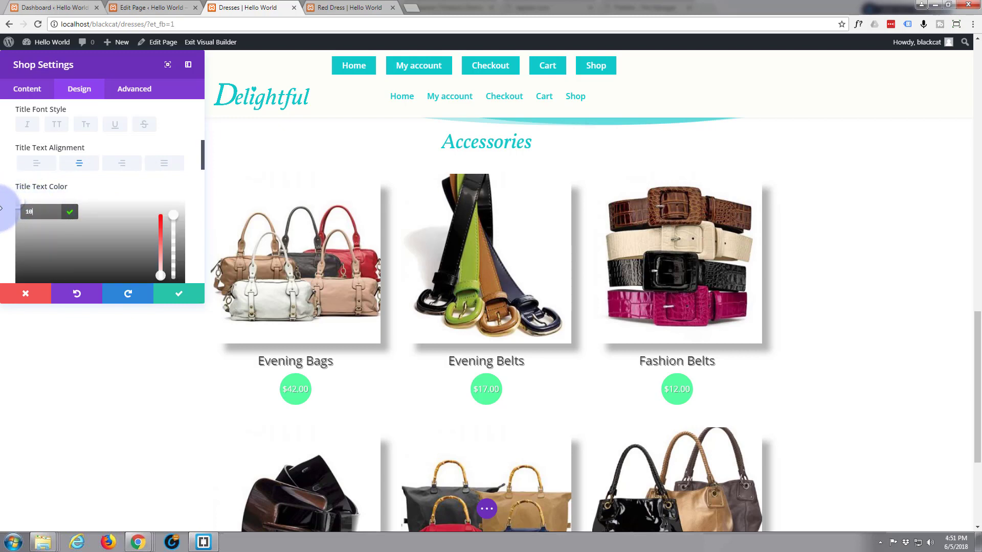
pyautogui.write('caca')
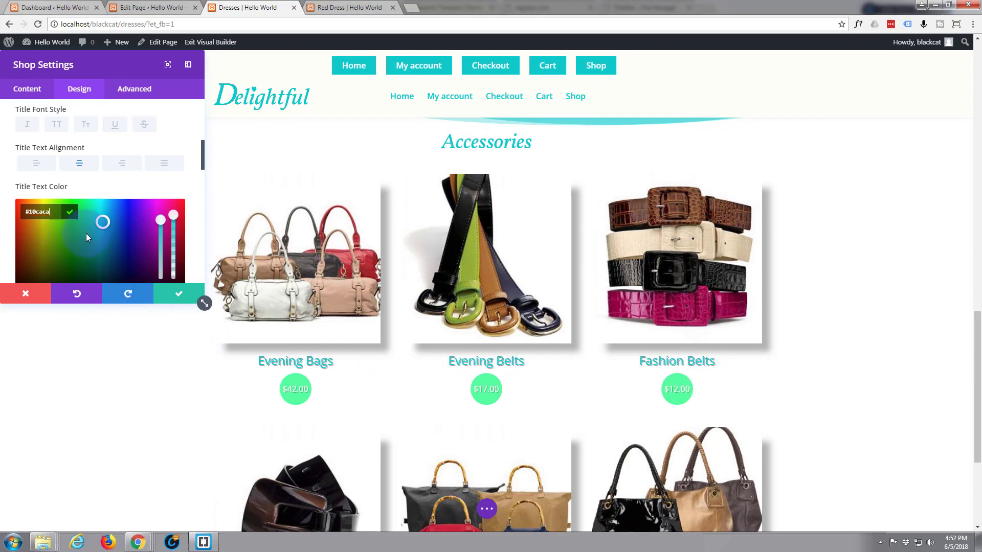
# Remove the text shadow from the accessories product titles and save the shop module settings.
pyautogui.scroll(-5, 79, 181)
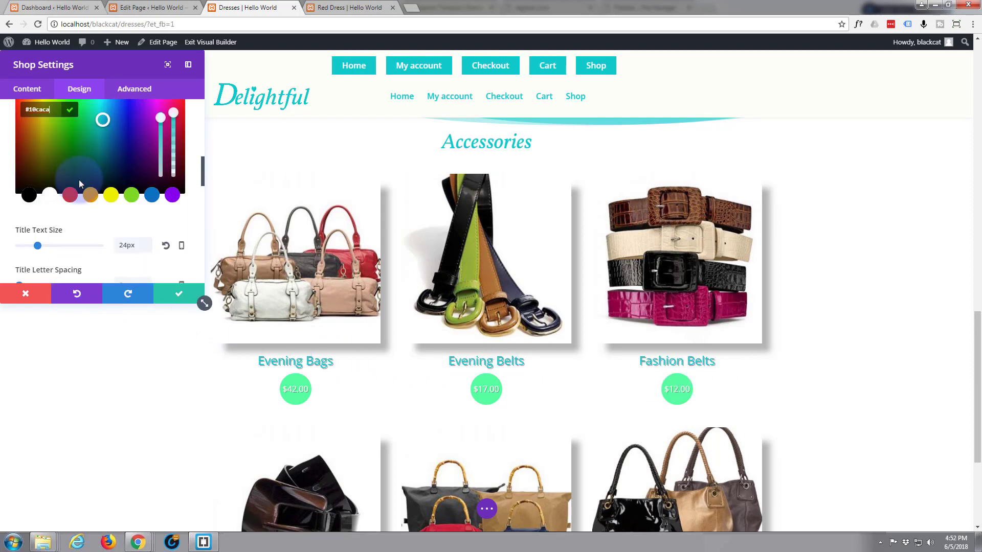
pyautogui.scroll(-2, 80, 185)
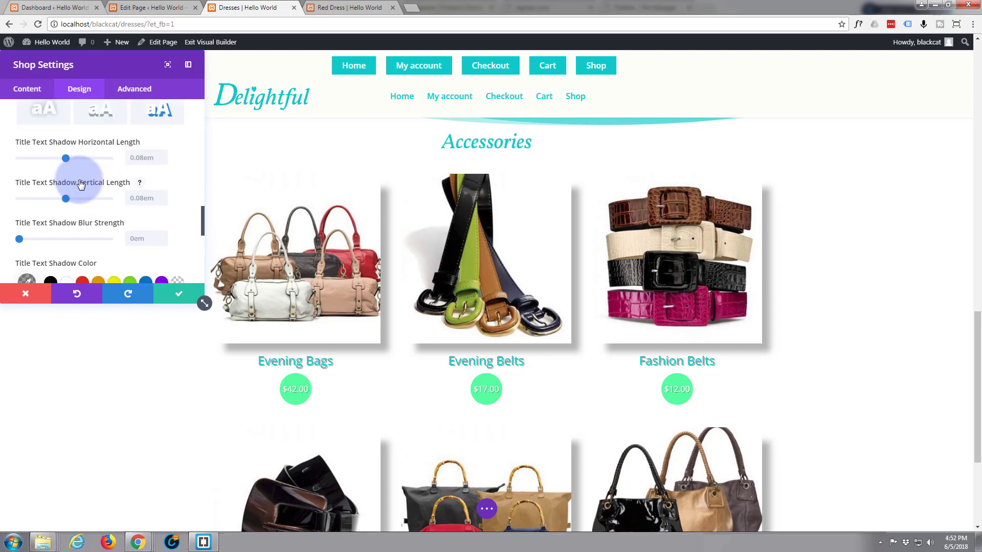
pyautogui.scroll(-2, 79, 182)
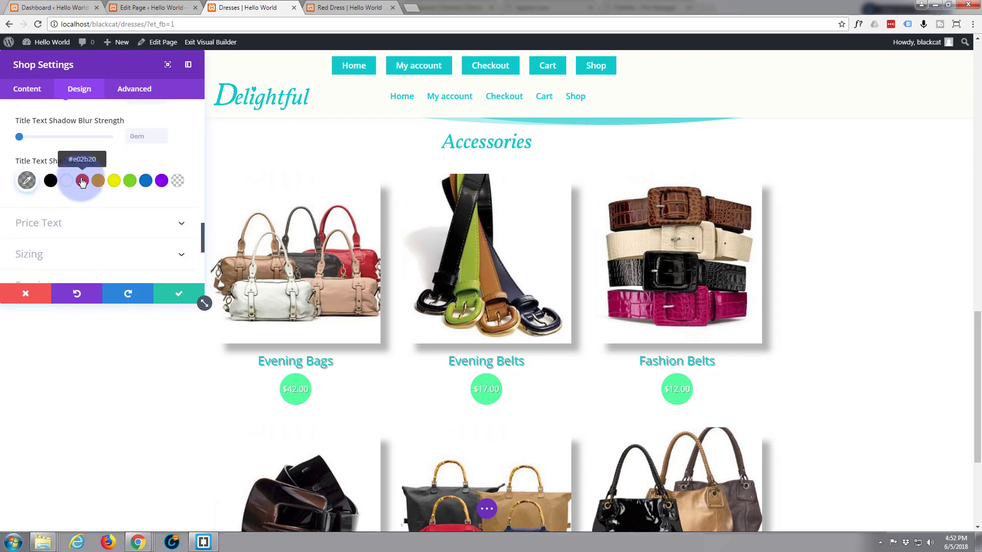
pyautogui.scroll(4, 80, 177)
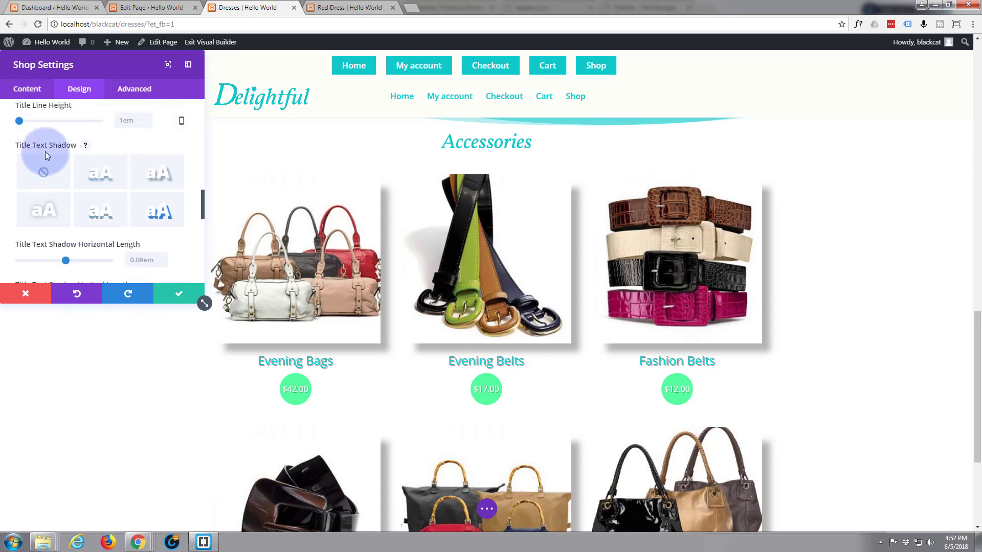
pyautogui.click(44, 174)
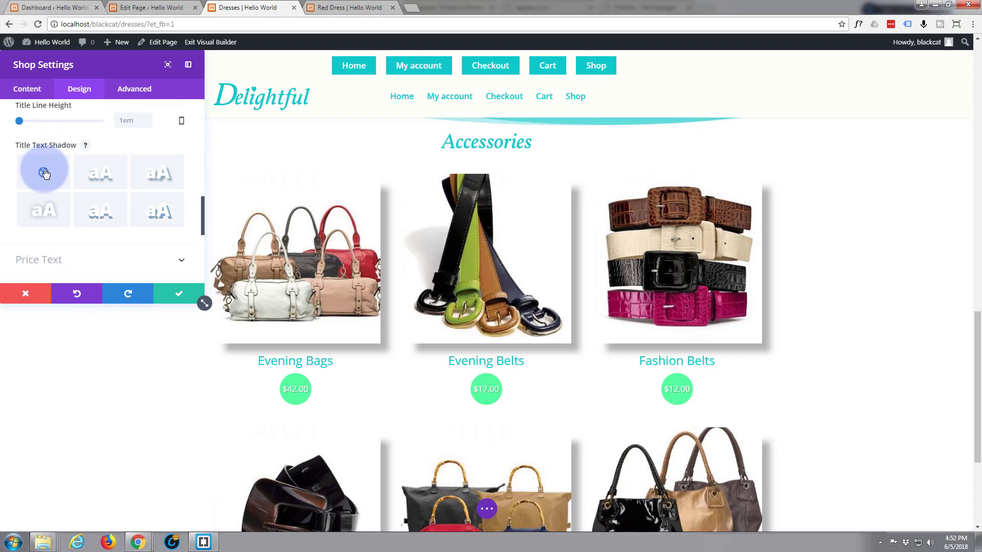
pyautogui.click(112, 227)
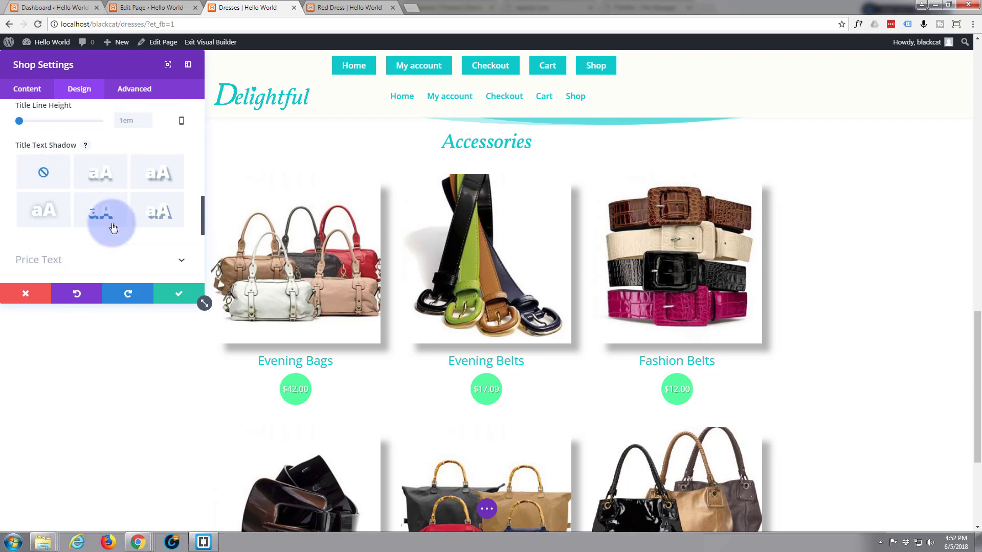
pyautogui.click(186, 301)
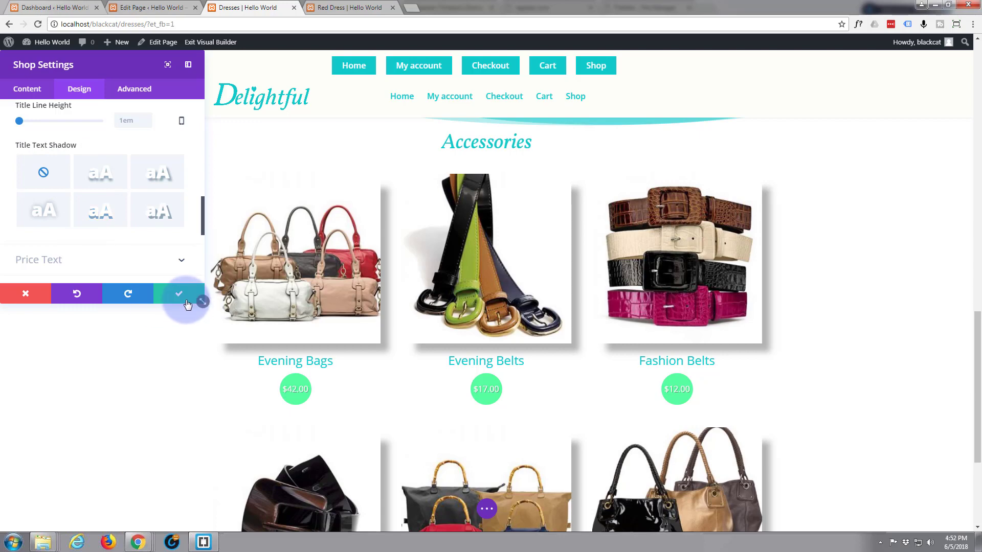
# Save the accessories shop module to the library under the layout name "shop blue".
pyautogui.scroll(3, 149, 344)
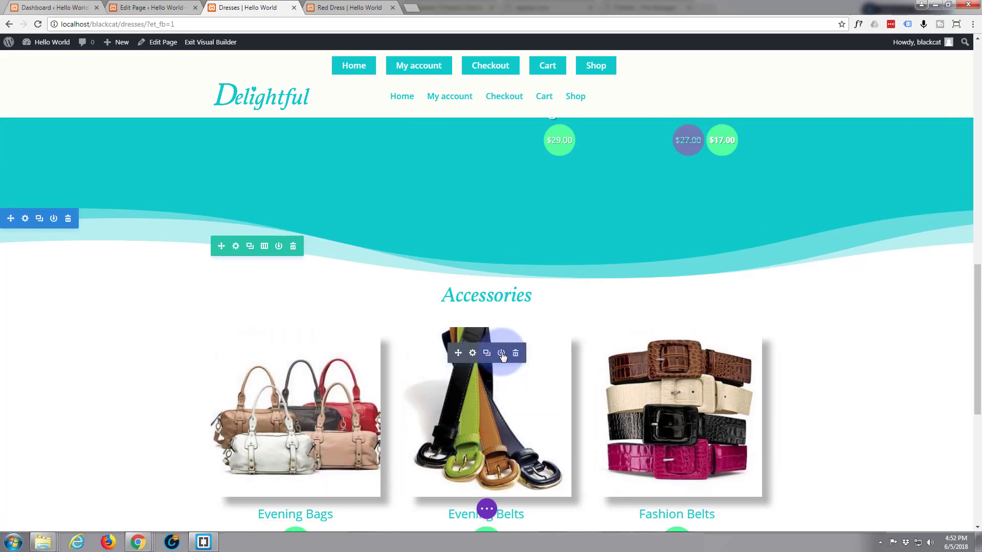
pyautogui.click(502, 354)
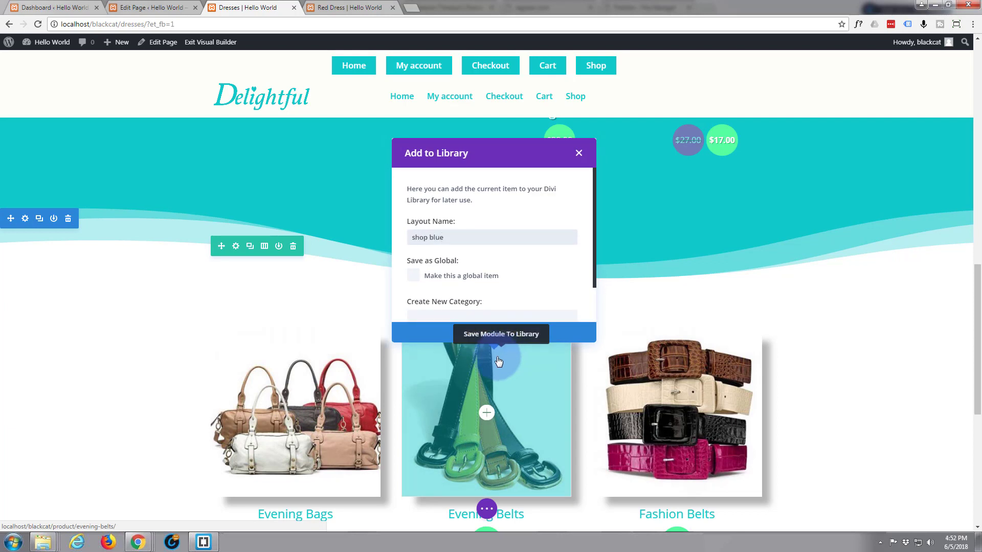
pyautogui.click(439, 335)
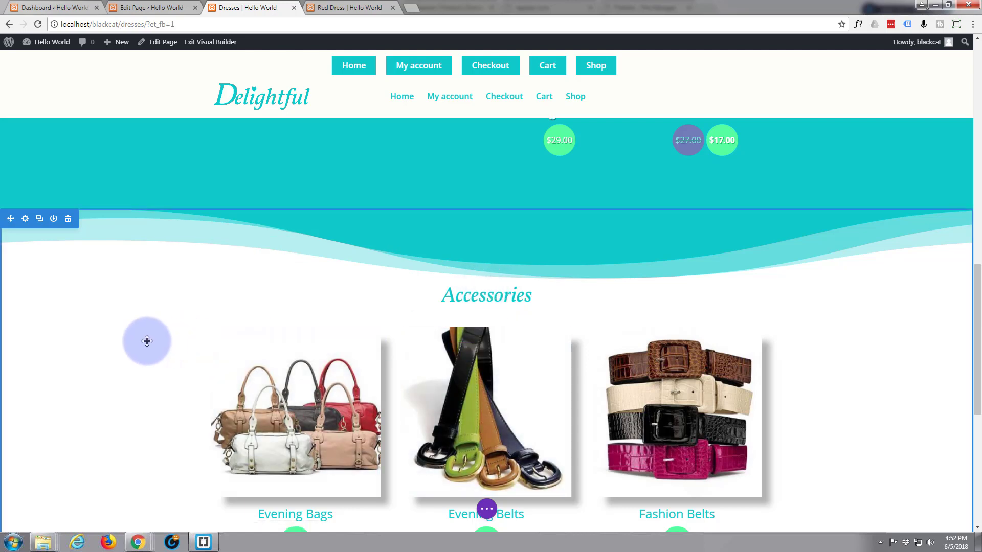
# Review the whole Dresses page, comparing the hero, Chique and Accessories sections and their wave dividers.
pyautogui.scroll(-6, 147, 341)
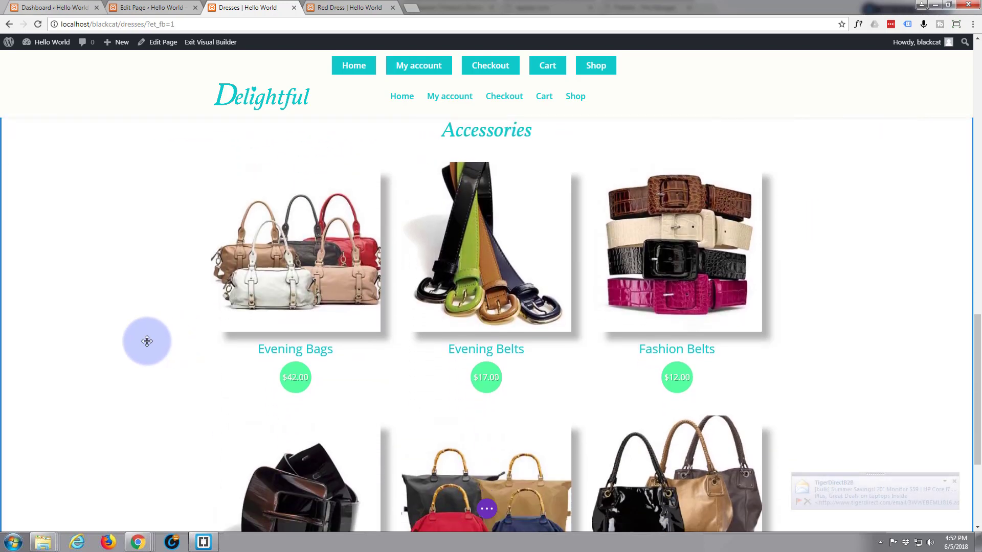
pyautogui.scroll(-1, 146, 340)
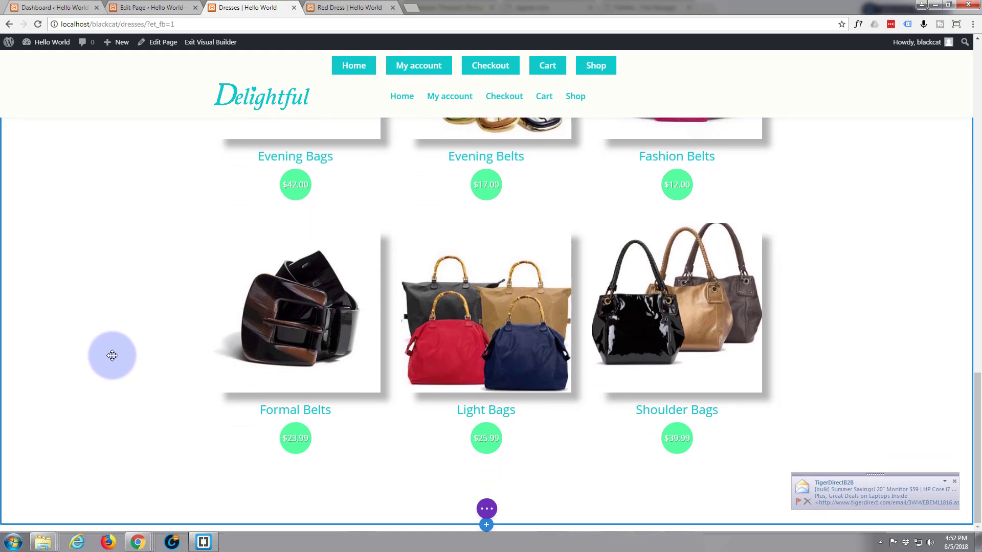
pyautogui.scroll(5, 131, 361)
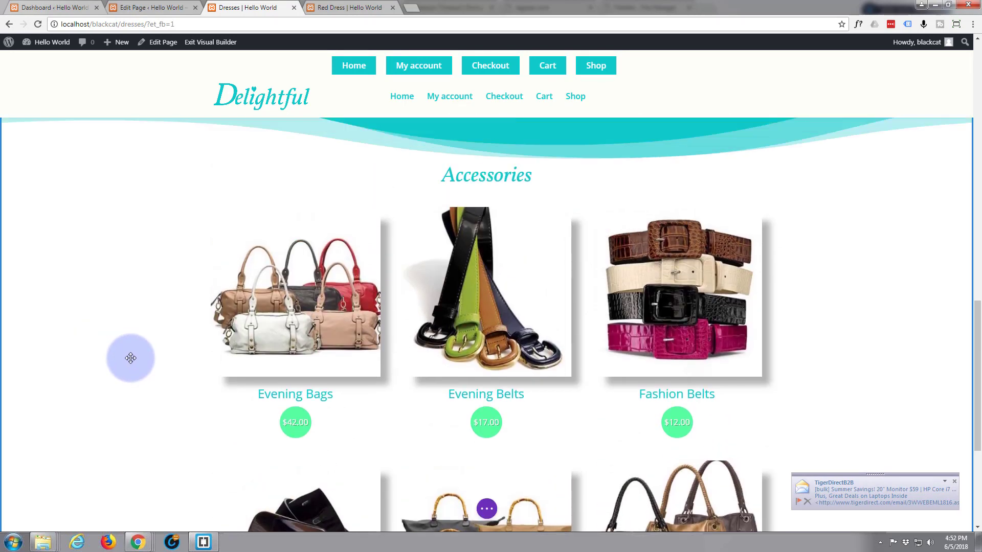
pyautogui.scroll(2, 131, 357)
pyautogui.scroll(-2, 131, 357)
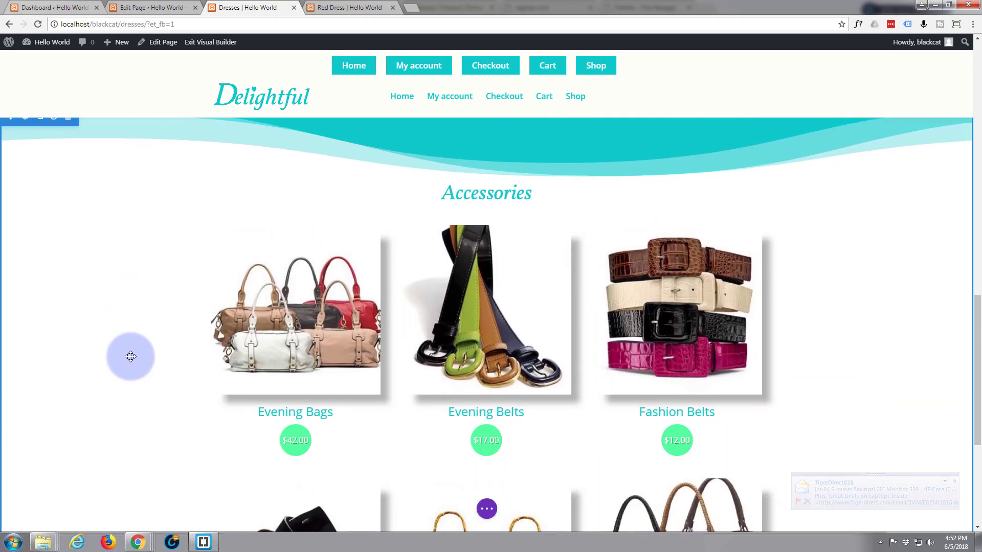
pyautogui.scroll(1, 131, 357)
pyautogui.scroll(2, 131, 356)
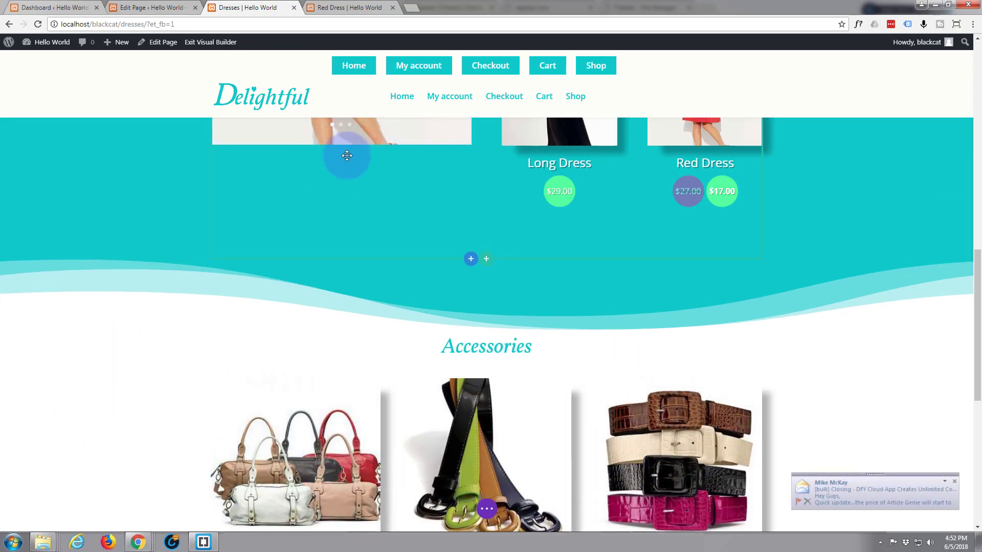
pyautogui.scroll(2, 106, 248)
pyautogui.scroll(8, 107, 247)
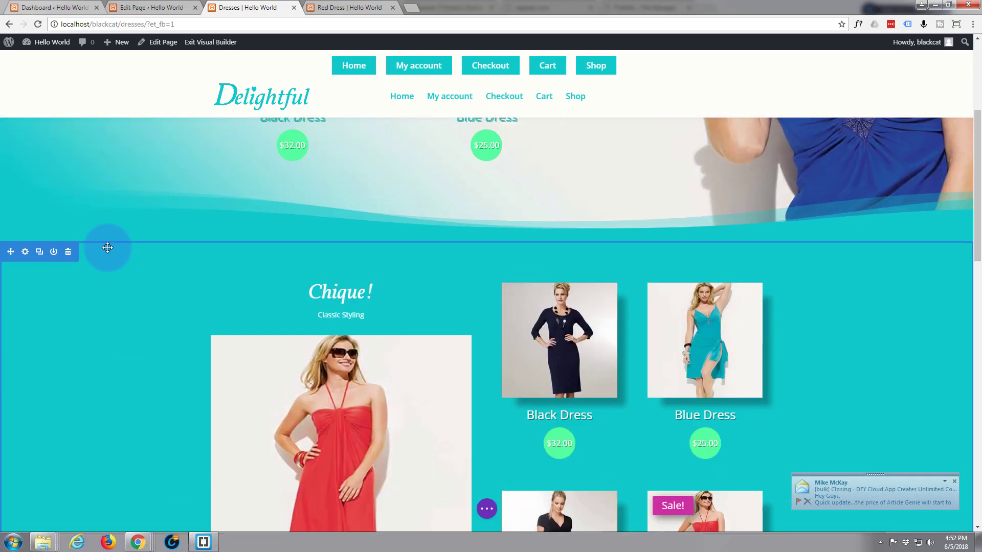
pyautogui.scroll(2, 137, 234)
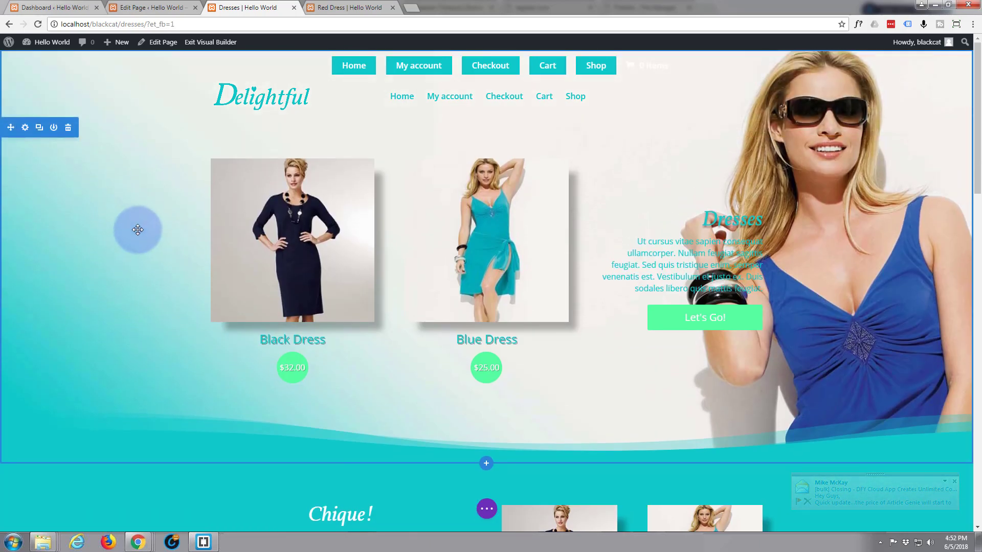
pyautogui.scroll(-2, 557, 373)
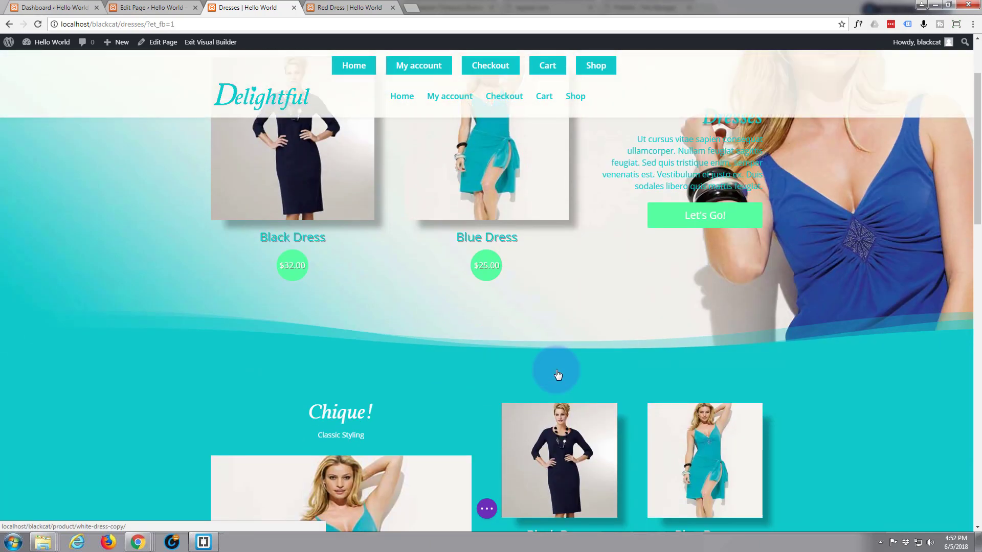
pyautogui.scroll(2, 557, 365)
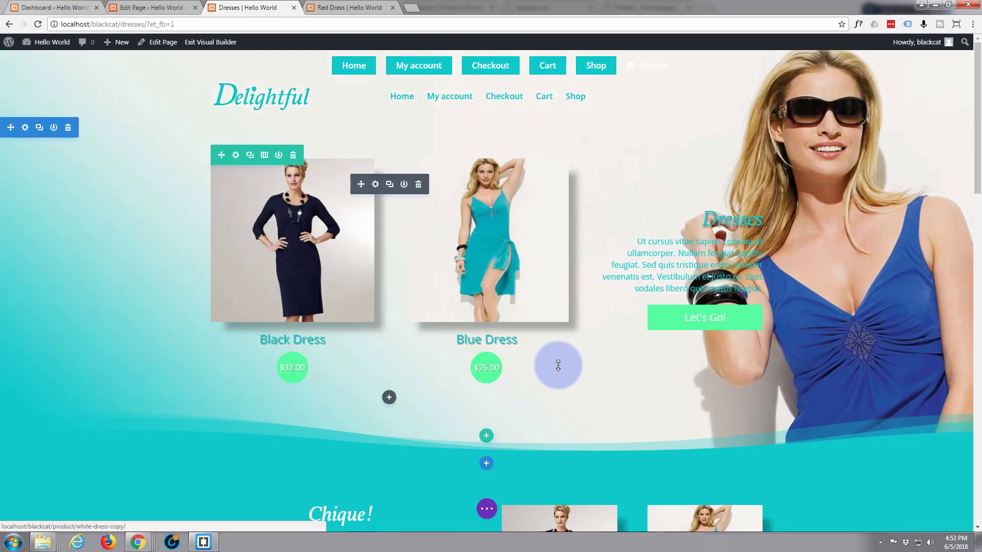
pyautogui.scroll(-13, 558, 365)
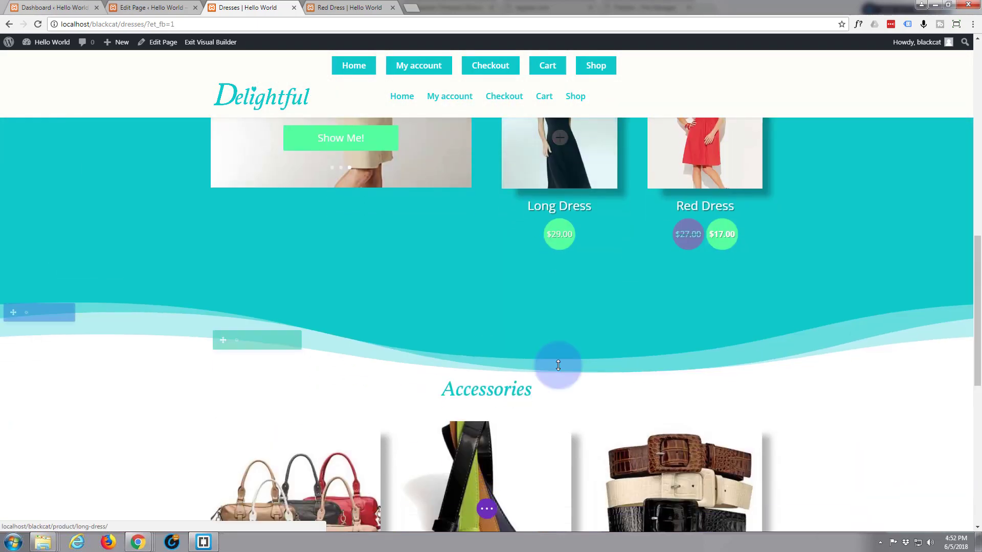
pyautogui.scroll(-6, 558, 365)
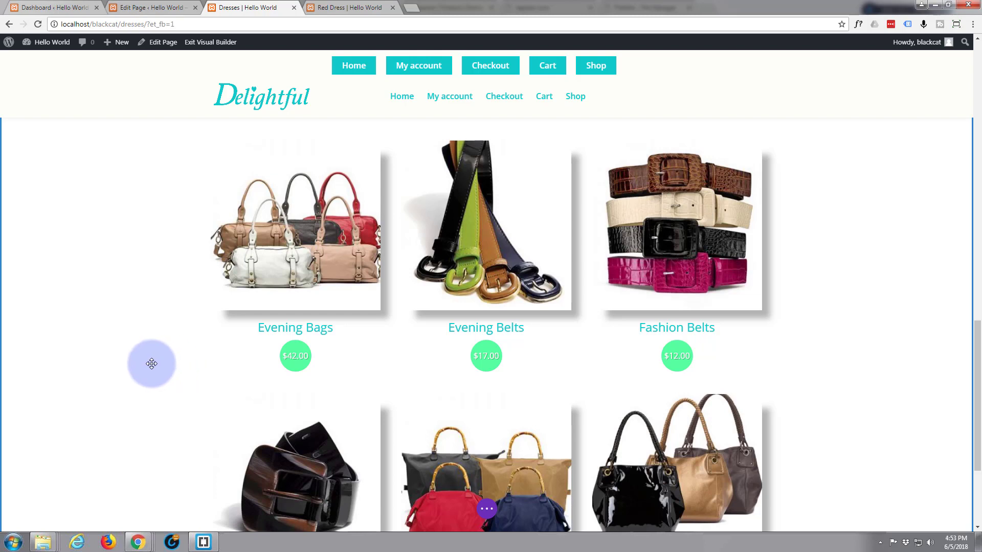
# Set leftblu.jpg from the media library as the Accessories section's background image and check it along the section.
pyautogui.scroll(3, 152, 364)
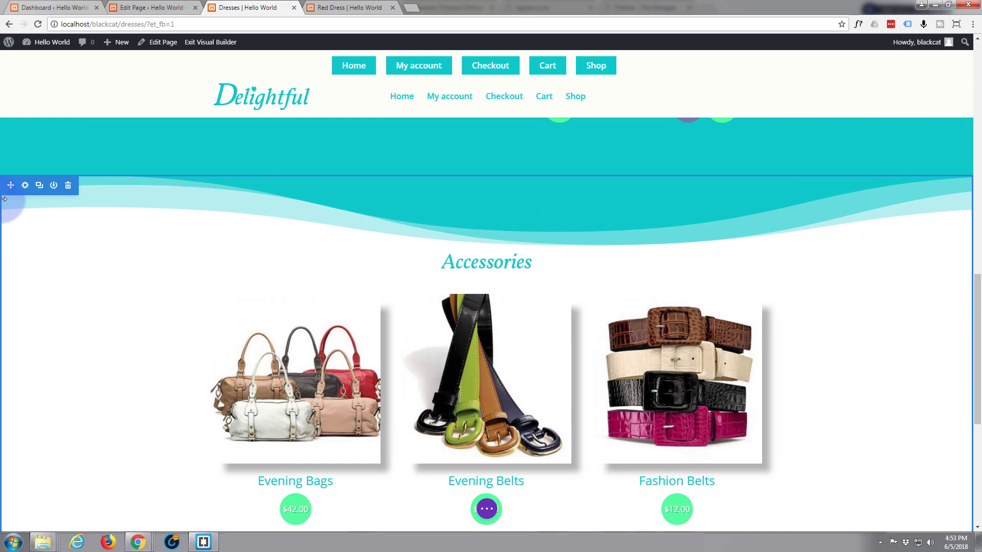
pyautogui.click(25, 186)
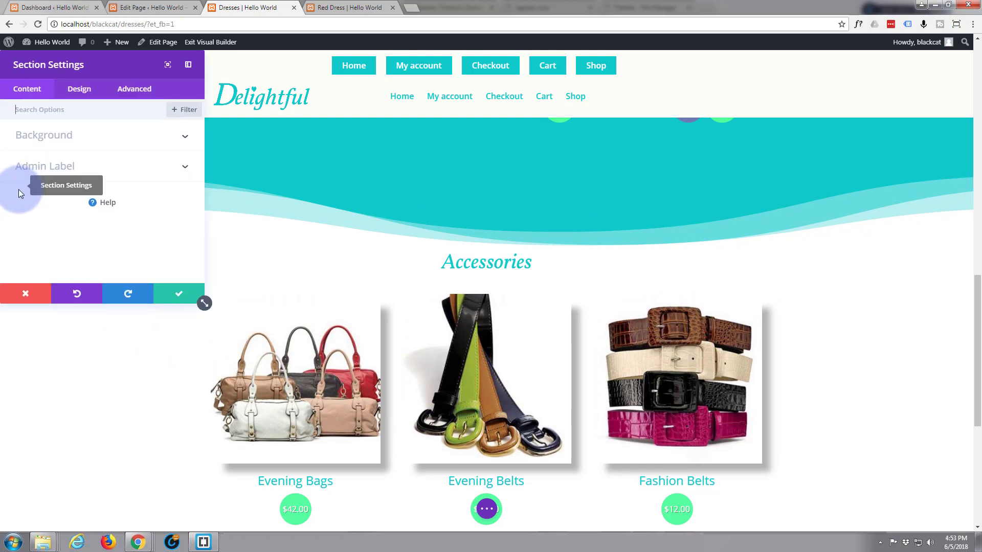
pyautogui.click(182, 140)
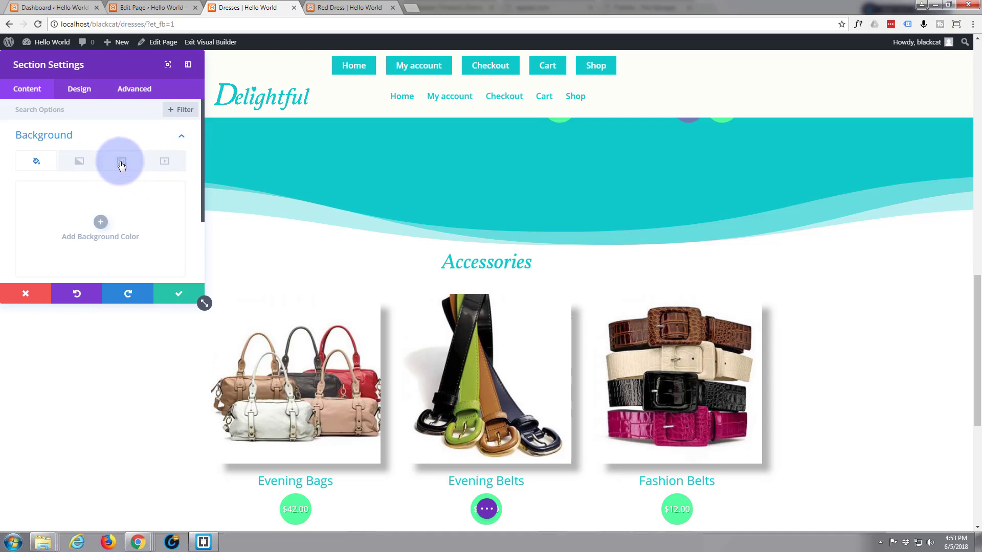
pyautogui.click(101, 223)
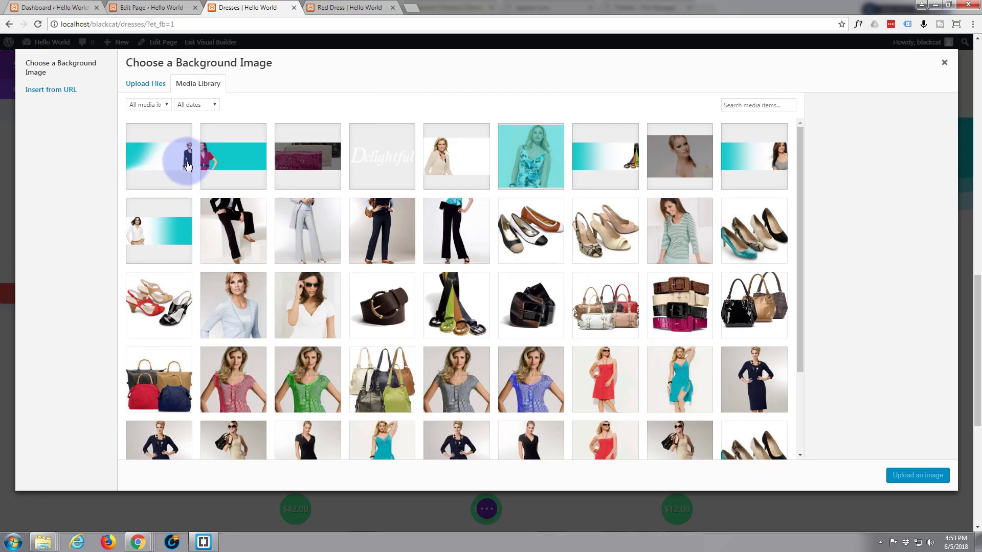
pyautogui.click(147, 163)
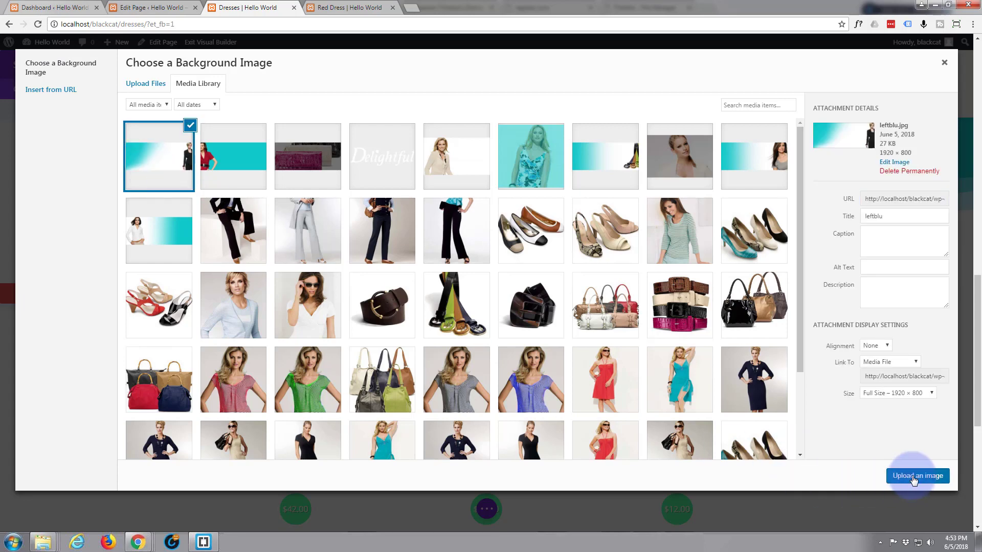
pyautogui.click(914, 479)
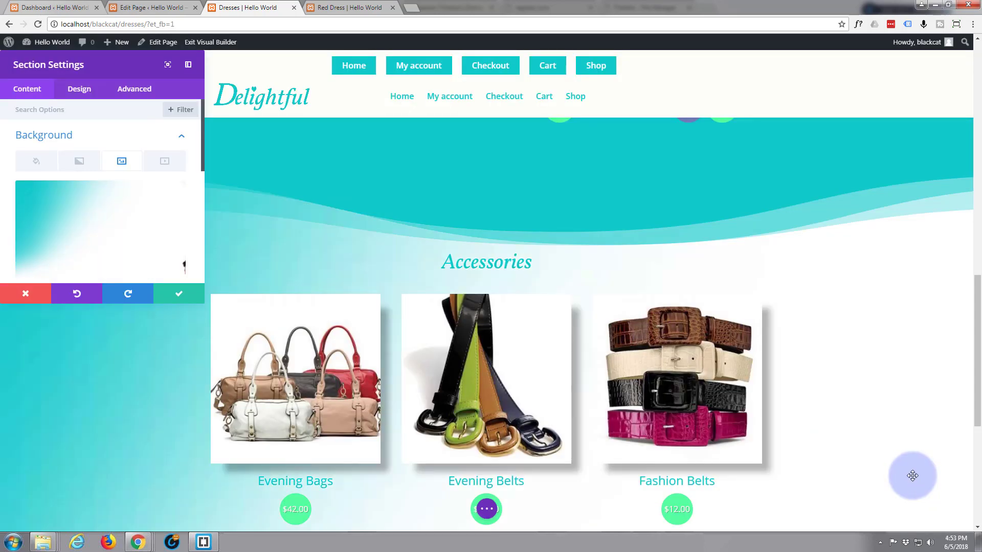
pyautogui.scroll(-1, 860, 401)
pyautogui.scroll(-5, 859, 402)
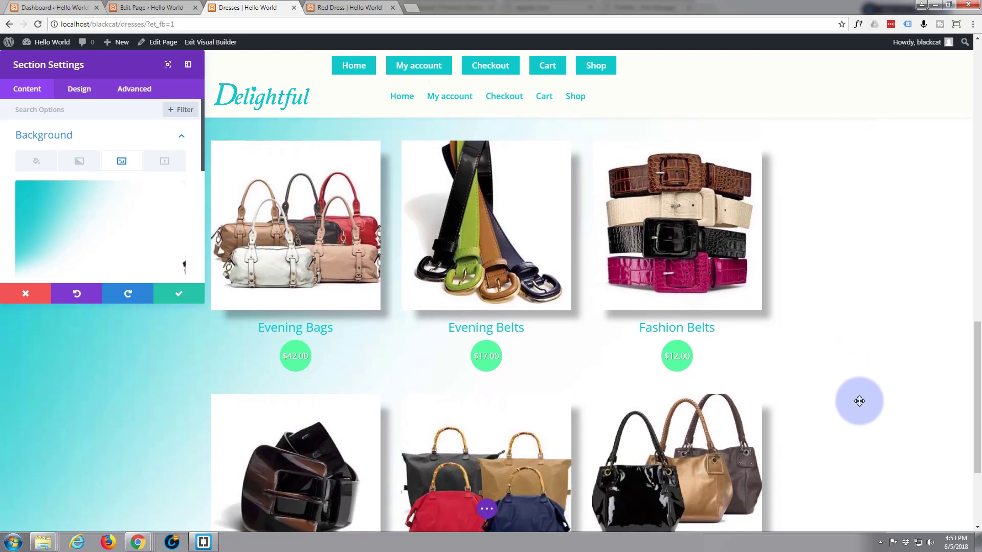
pyautogui.scroll(8, 860, 402)
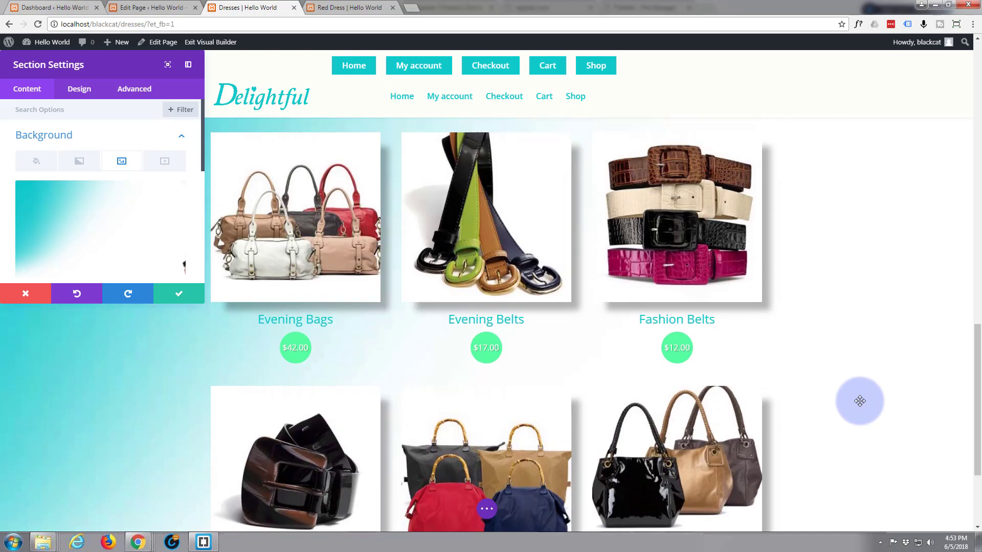
pyautogui.scroll(-2, 859, 402)
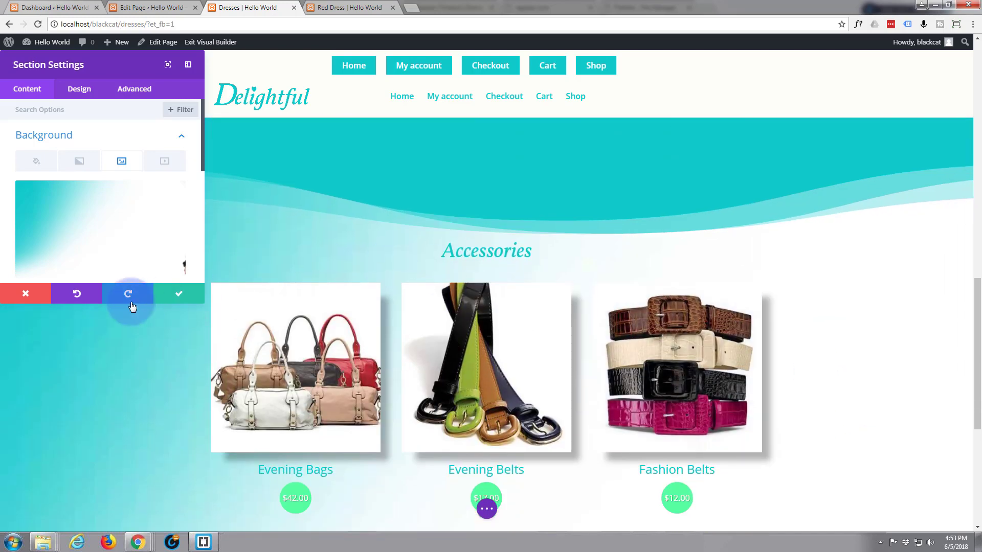
# Try the Top Right position for the Accessories section's background image and inspect it down the section.
pyautogui.scroll(-2, 83, 180)
pyautogui.scroll(-2, 84, 180)
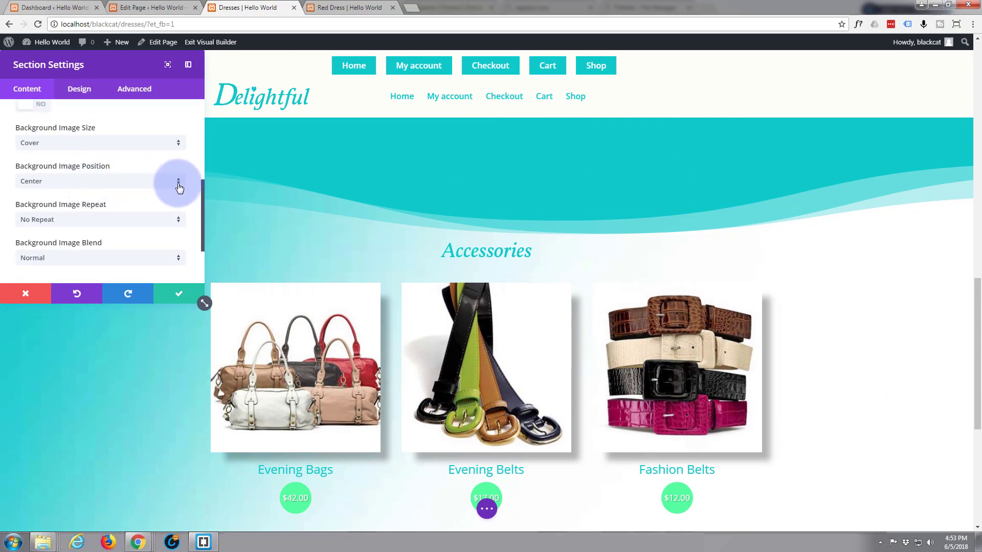
pyautogui.click(179, 184)
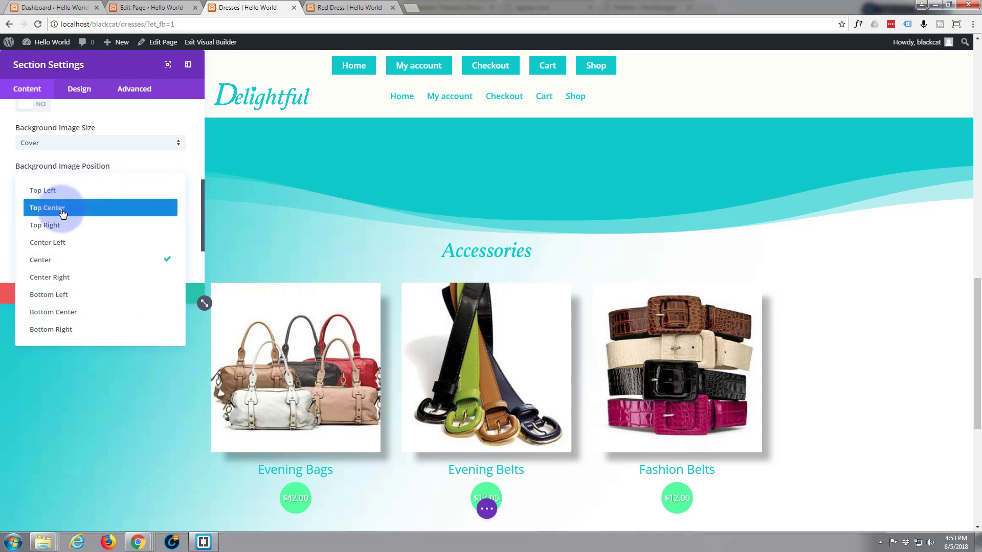
pyautogui.click(60, 226)
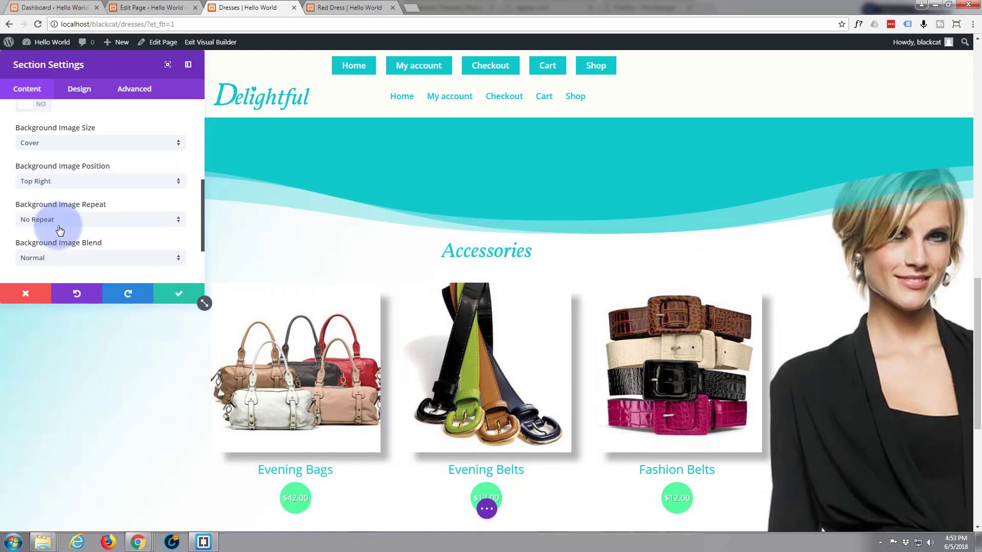
pyautogui.scroll(-6, 444, 333)
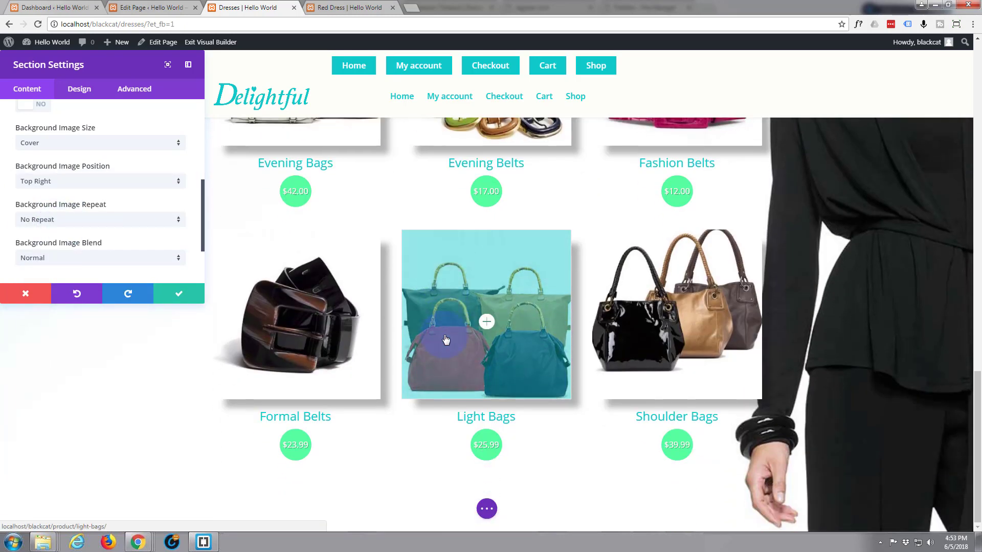
pyautogui.scroll(10, 444, 340)
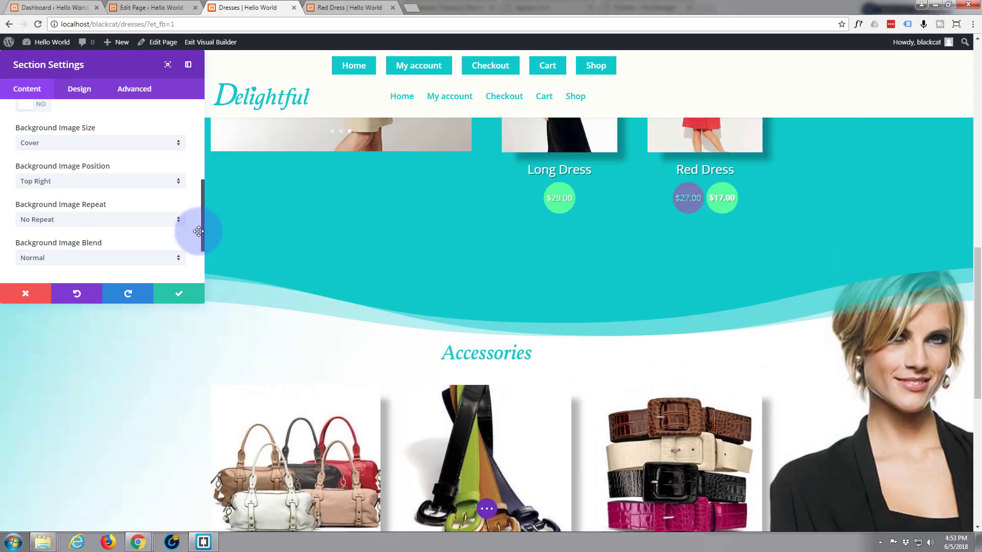
# Try the Top Left position for the Accessories section's background image.
pyautogui.click(178, 185)
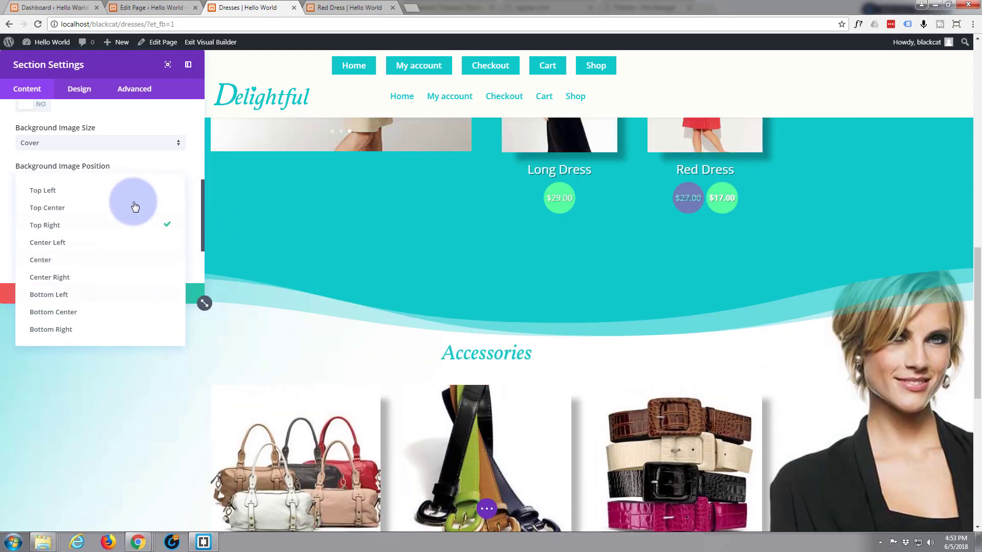
pyautogui.click(70, 193)
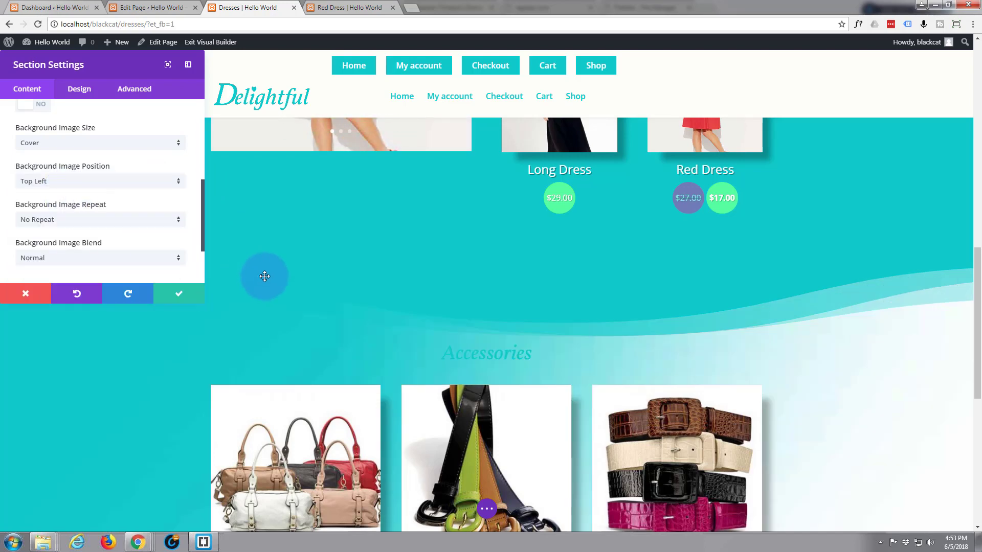
pyautogui.scroll(-2, 261, 281)
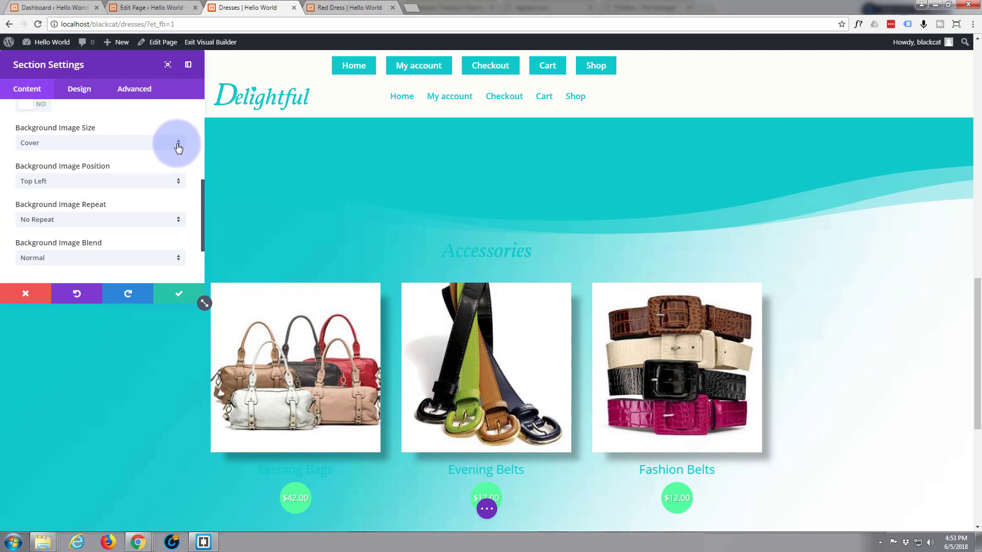
# Try the Center and Center Left positions for the Accessories section's background image.
pyautogui.click(178, 187)
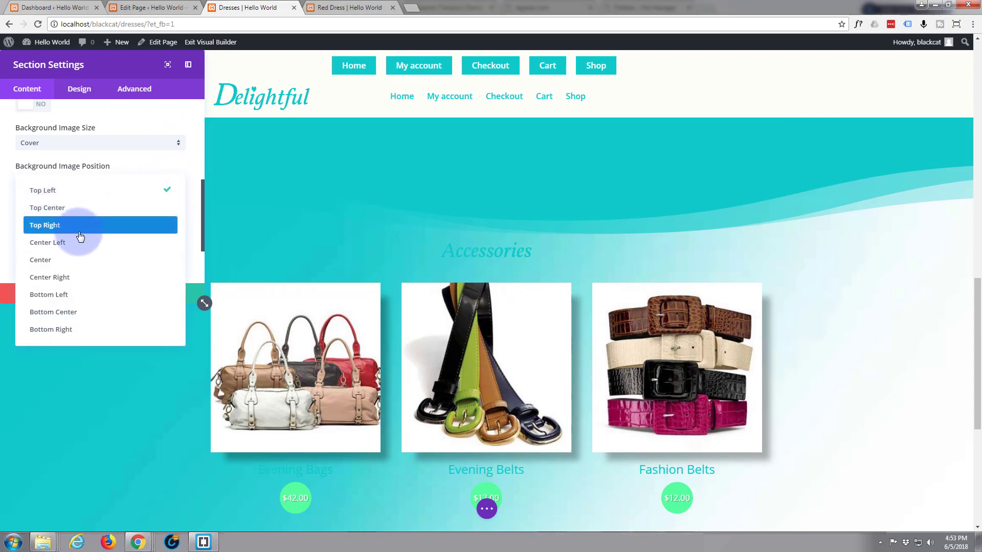
pyautogui.click(71, 260)
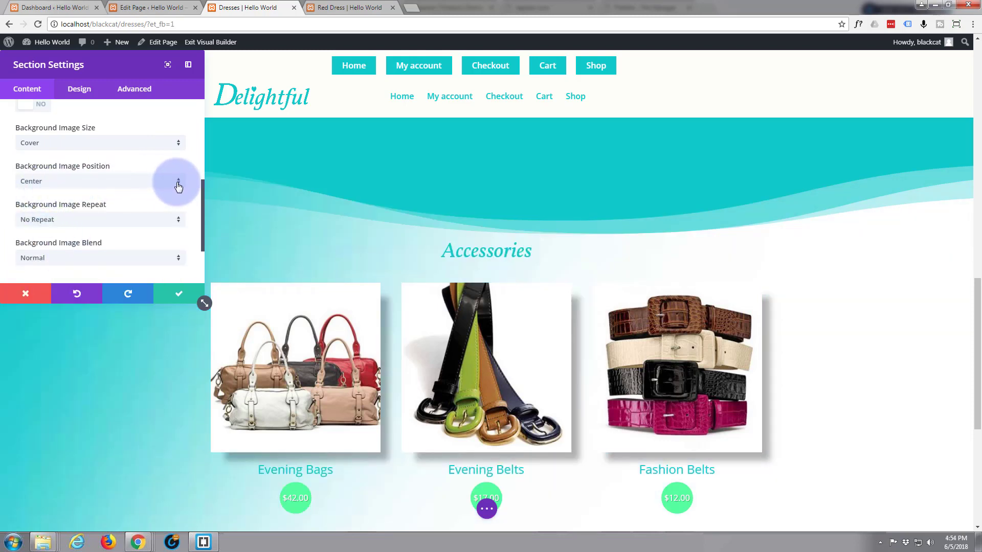
pyautogui.click(179, 184)
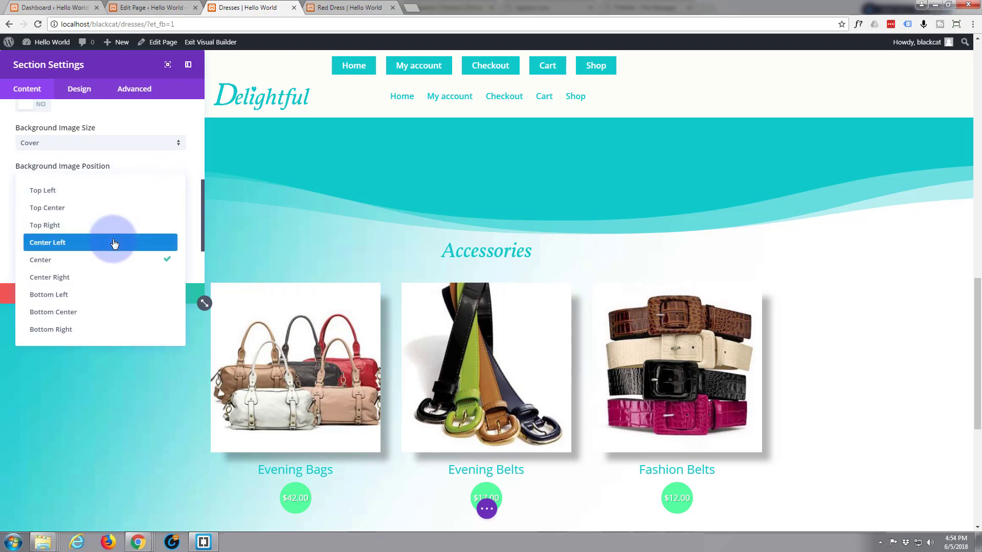
pyautogui.click(114, 244)
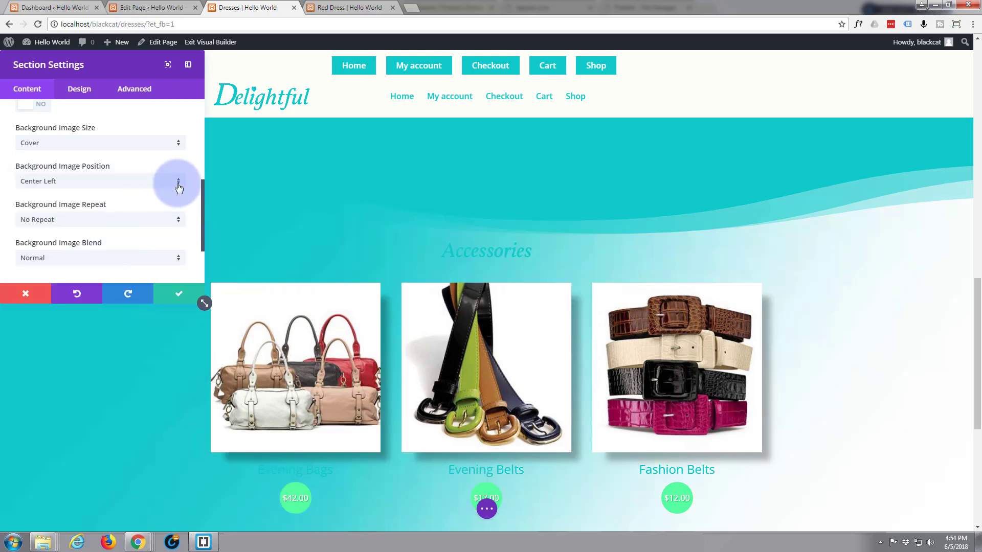
# Set the Accessories section's background image position to Top Center and save the section settings.
pyautogui.click(179, 185)
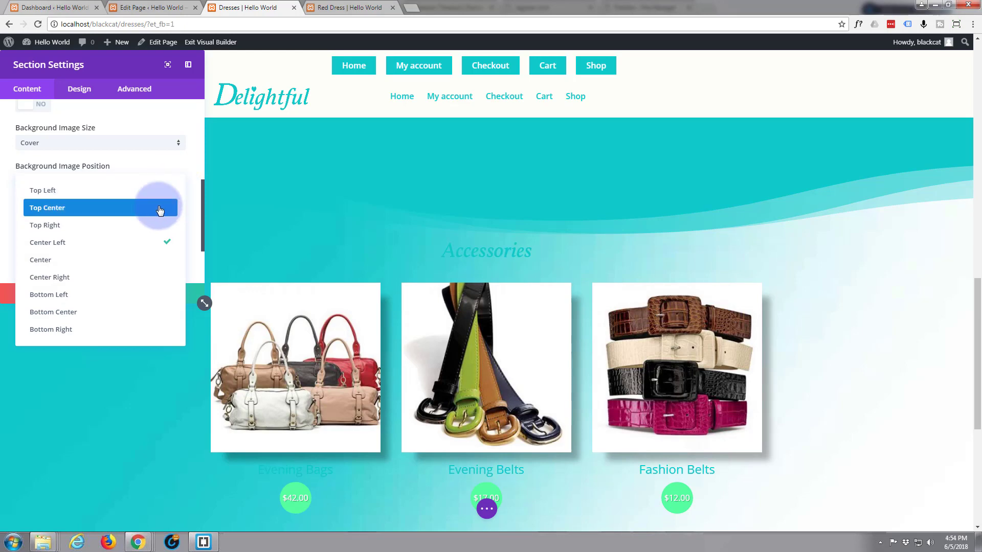
pyautogui.click(159, 209)
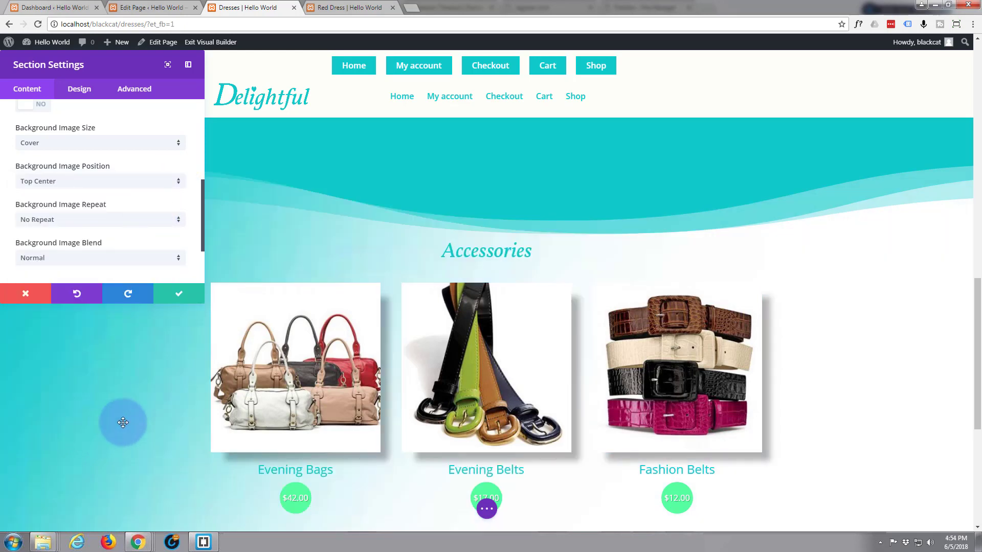
pyautogui.scroll(-5, 120, 421)
pyautogui.scroll(2, 121, 419)
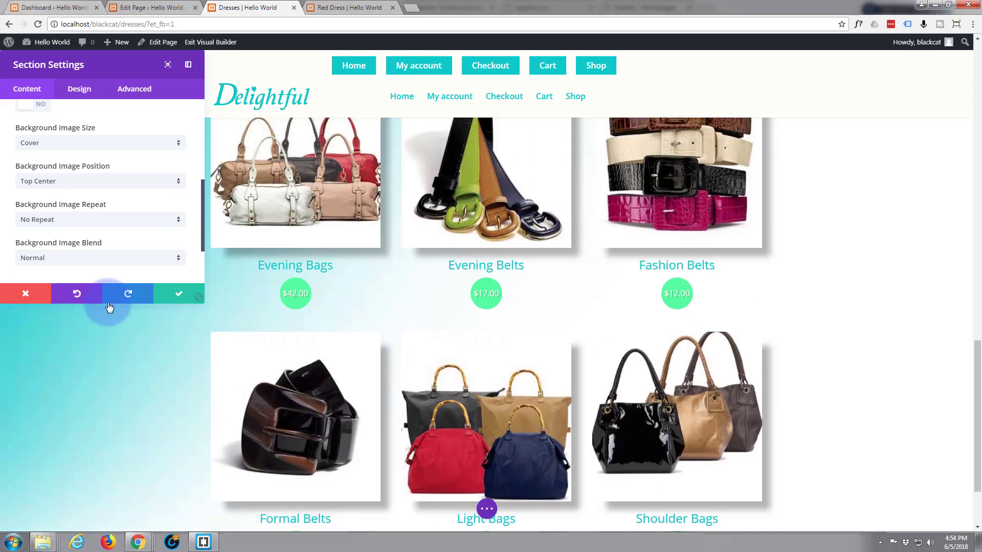
pyautogui.click(178, 297)
# Review how the Accessories background gradient blends with the wave divider, the product grid and the Chique section above.
pyautogui.scroll(7, 136, 372)
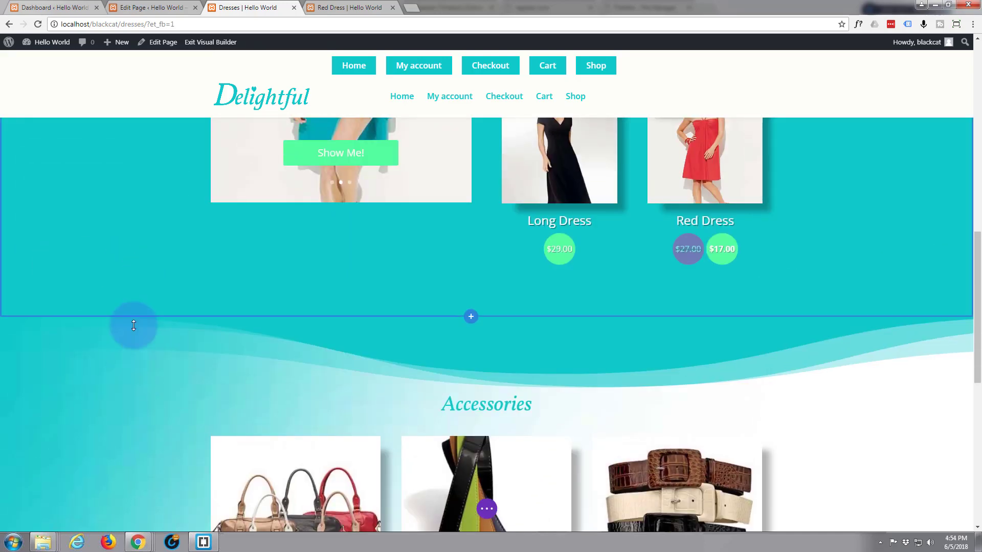
pyautogui.scroll(-4, 112, 300)
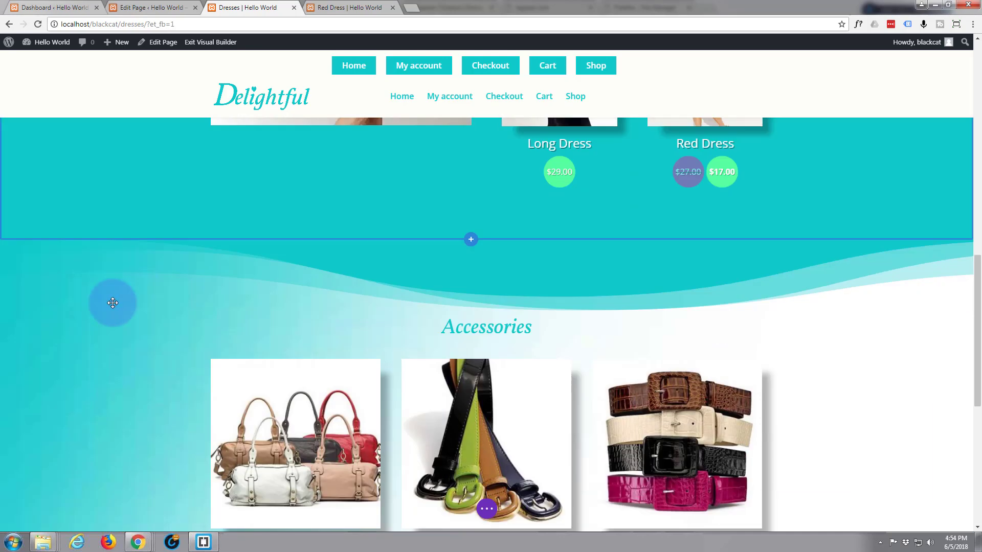
pyautogui.scroll(-3, 162, 353)
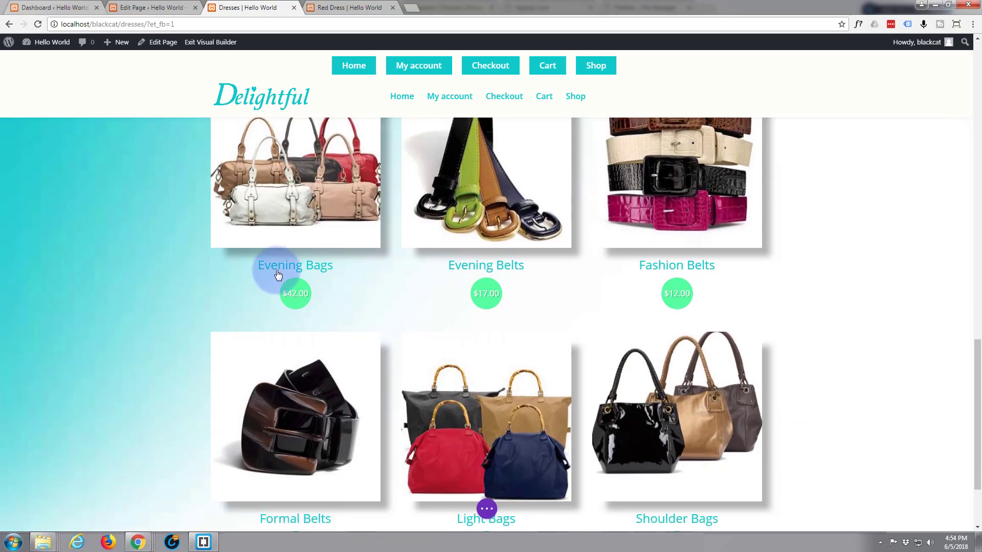
pyautogui.scroll(-2, 108, 327)
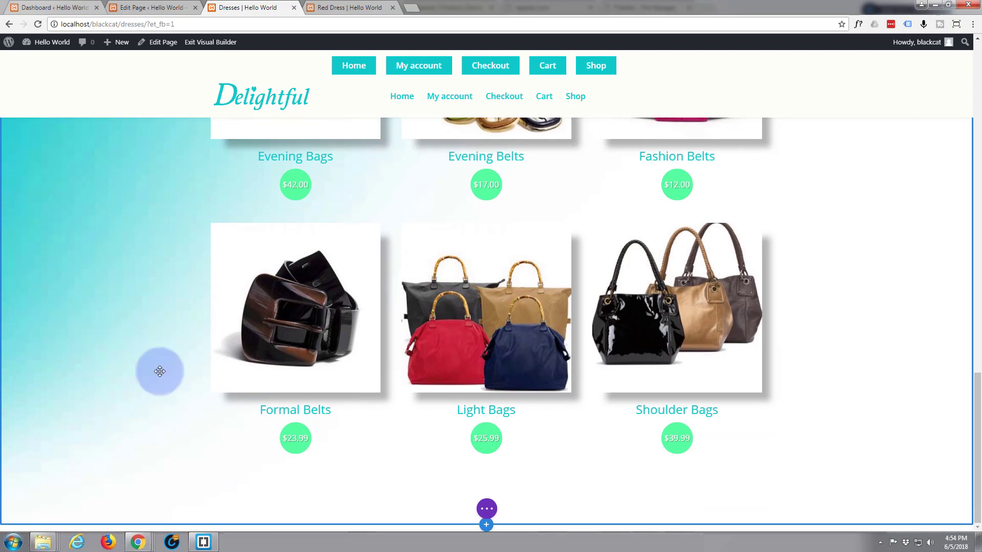
pyautogui.scroll(8, 855, 314)
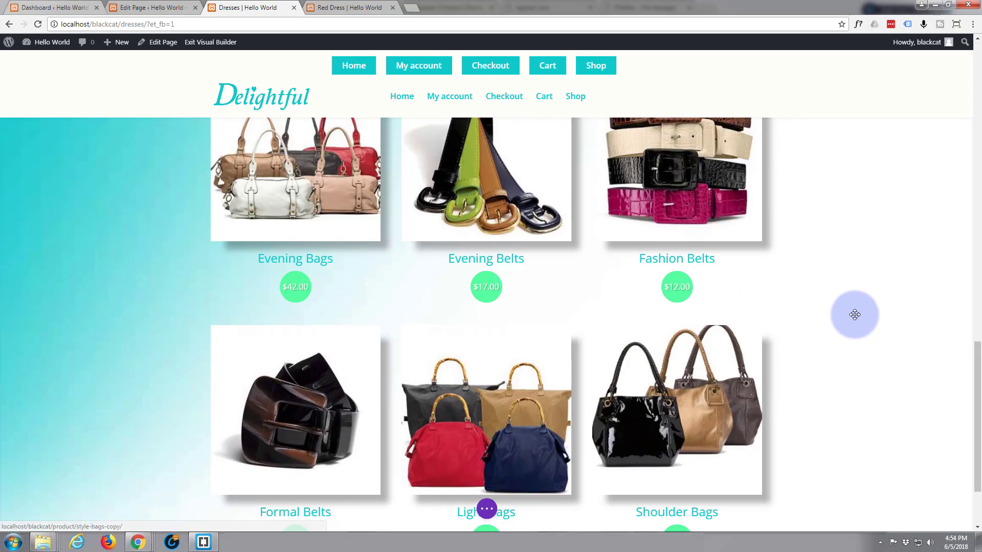
pyautogui.scroll(2, 855, 317)
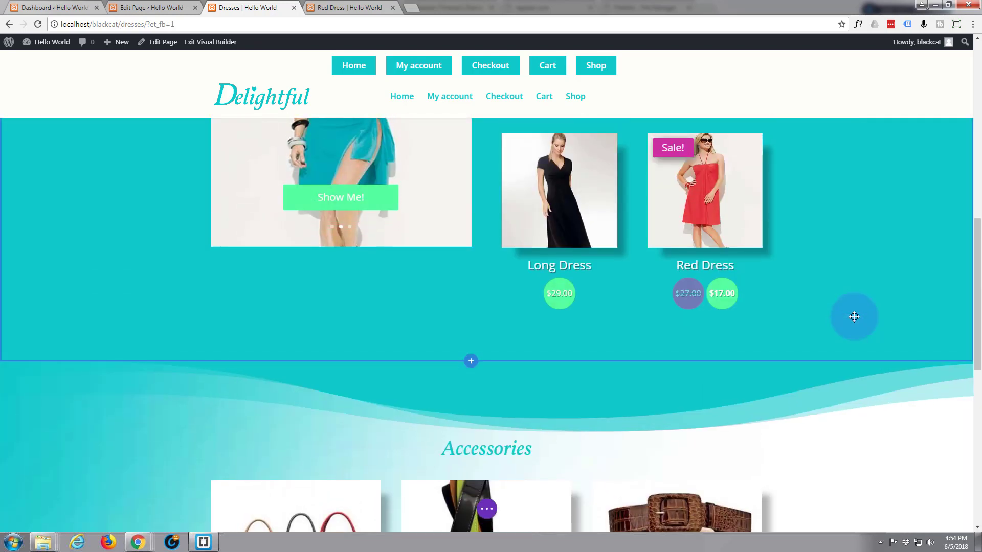
pyautogui.scroll(4, 855, 317)
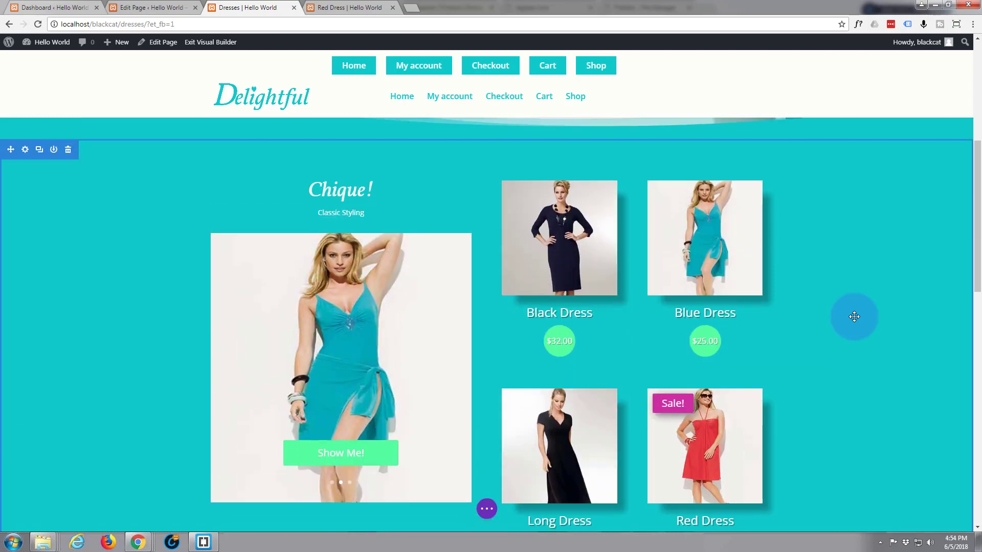
# Add a regular section with a single-column row below the Accessories section.
pyautogui.scroll(-14, 854, 316)
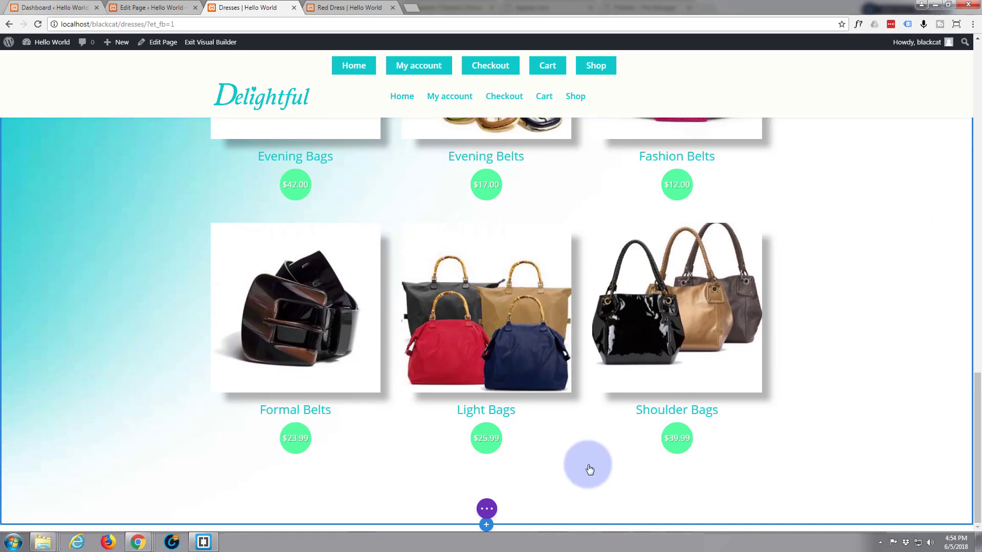
pyautogui.click(486, 525)
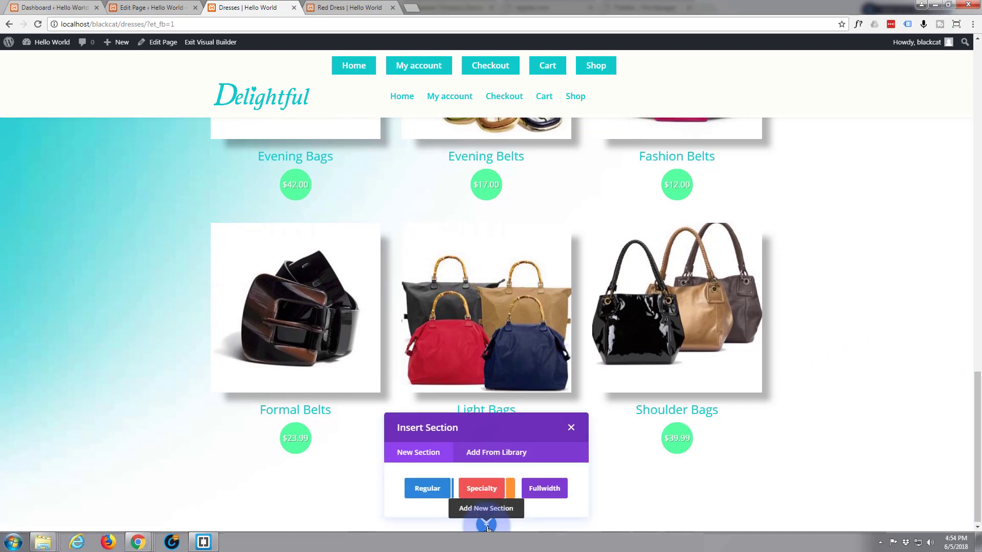
pyautogui.click(421, 492)
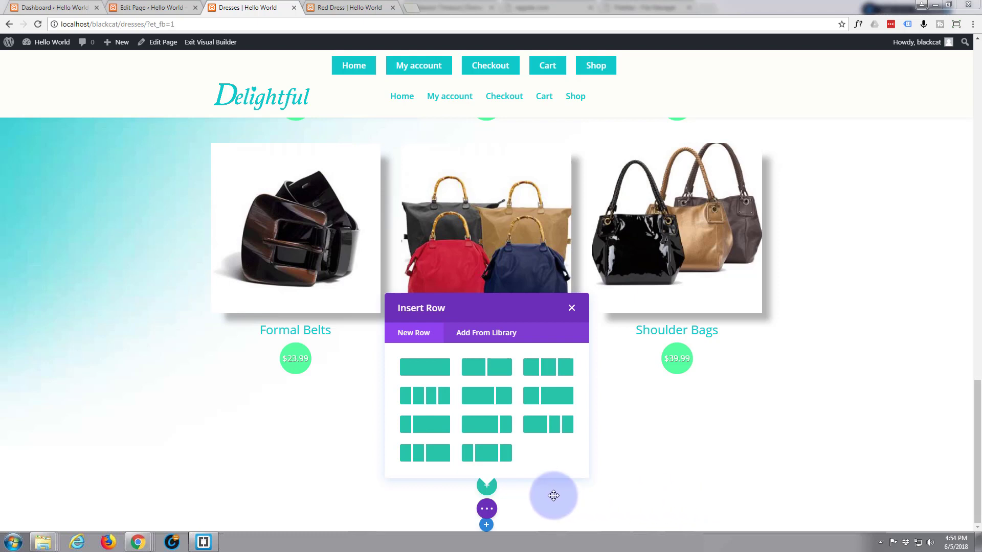
pyautogui.click(425, 368)
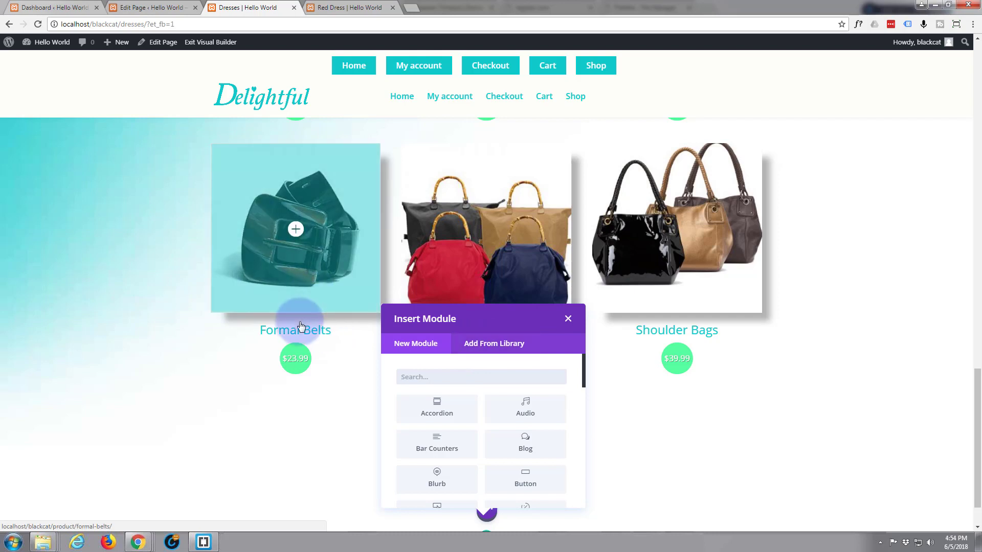
# Insert the saved Shop module from the library into the new section's single-column row.
pyautogui.click(496, 346)
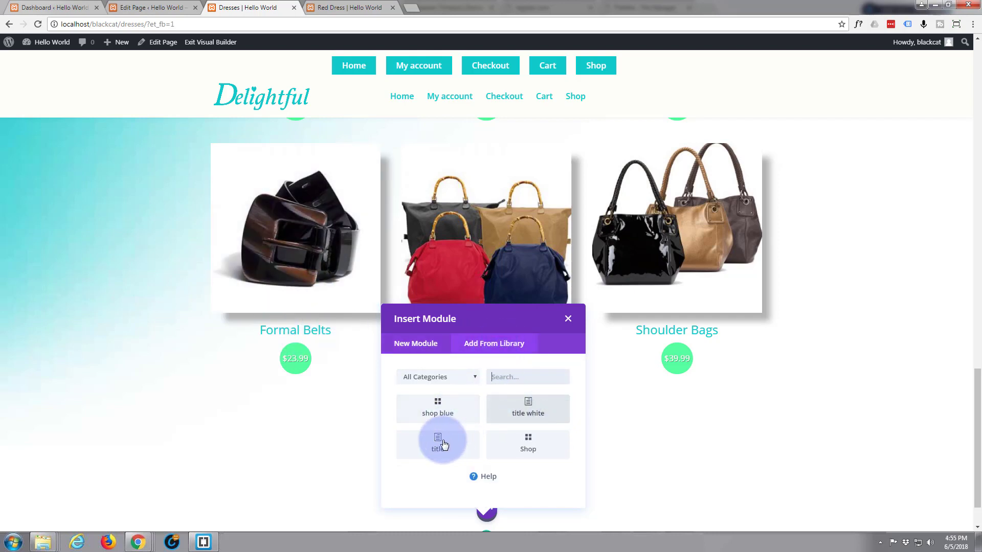
pyautogui.click(534, 448)
pyautogui.scroll(-1, 531, 440)
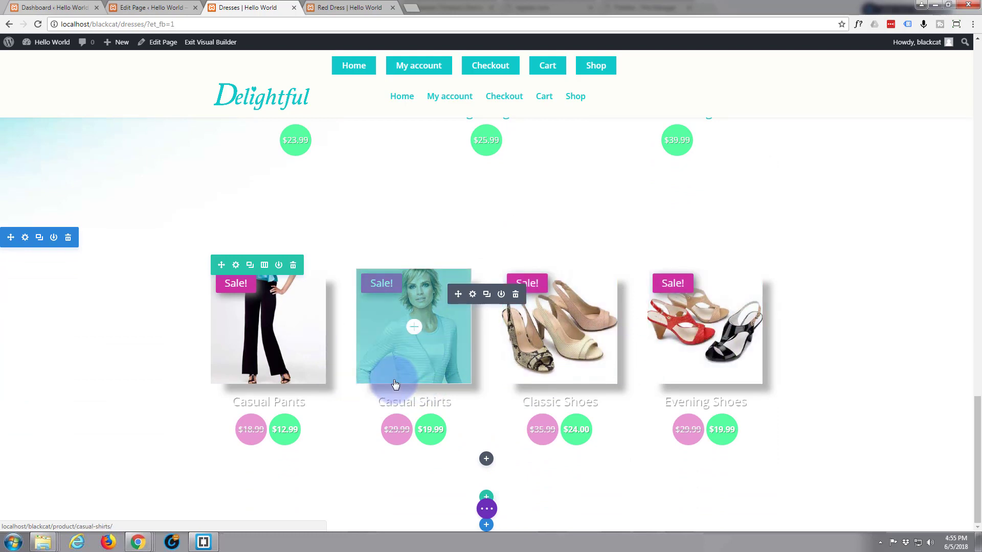
pyautogui.scroll(1, 395, 384)
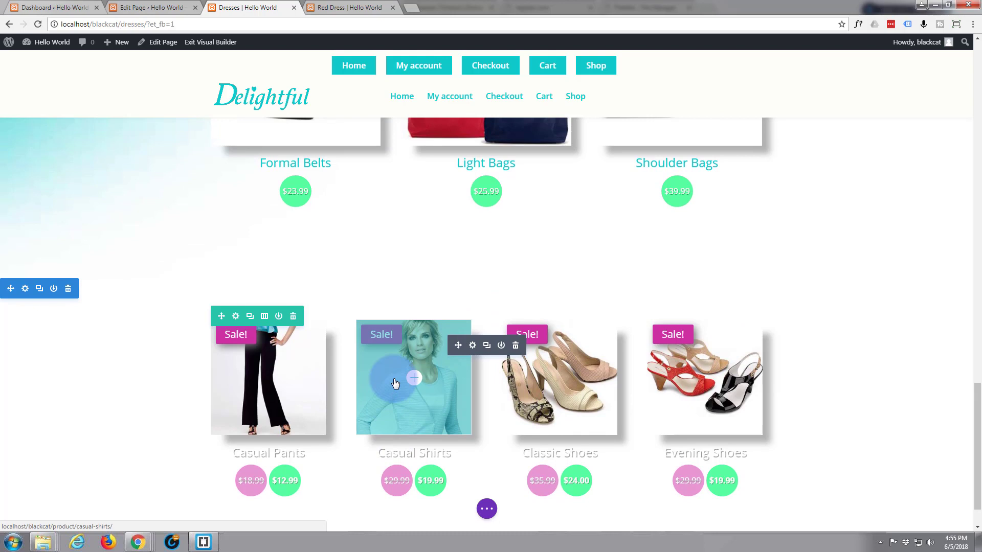
# Set bk2.jpg from the media library as the new section's background image.
pyautogui.click(25, 290)
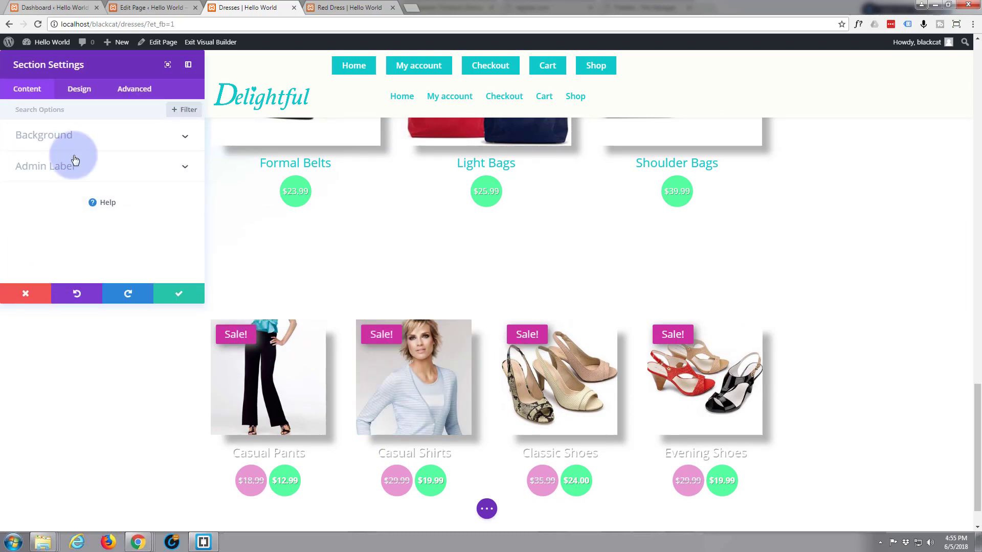
pyautogui.click(159, 113)
pyautogui.click(189, 135)
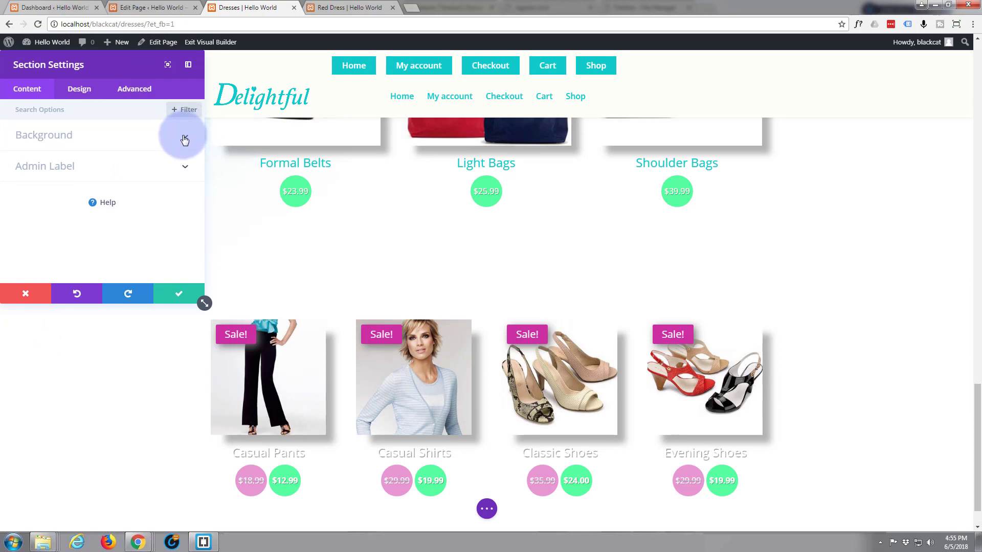
pyautogui.click(126, 161)
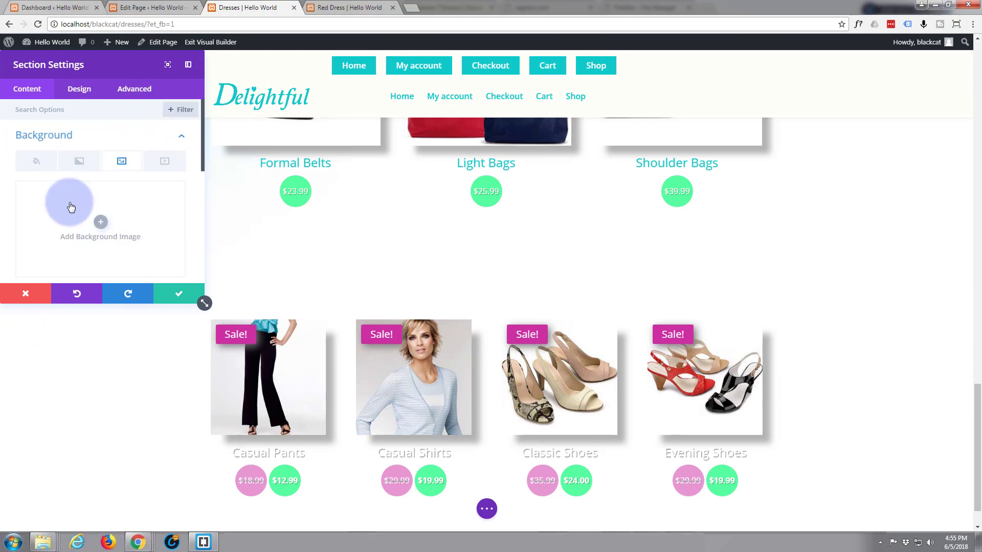
pyautogui.click(102, 228)
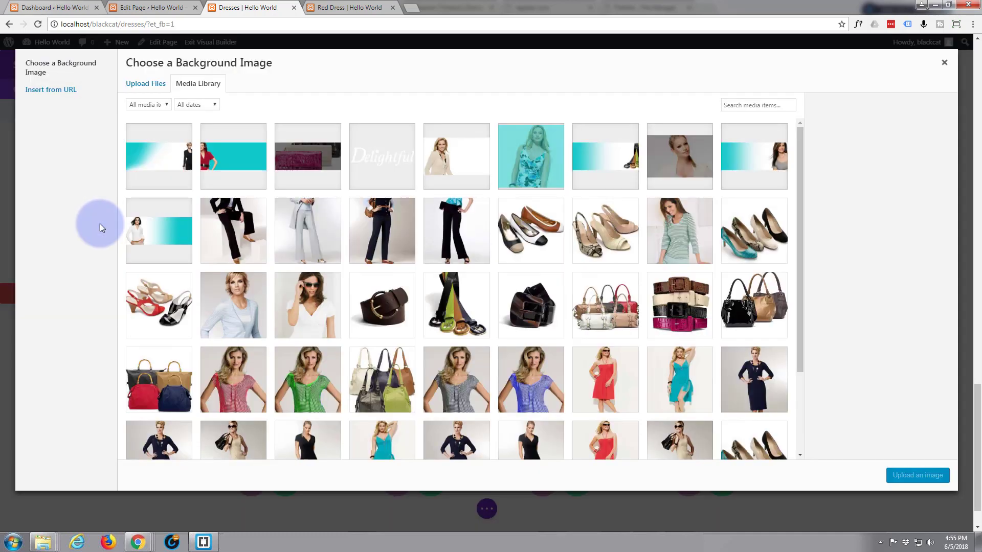
pyautogui.click(310, 163)
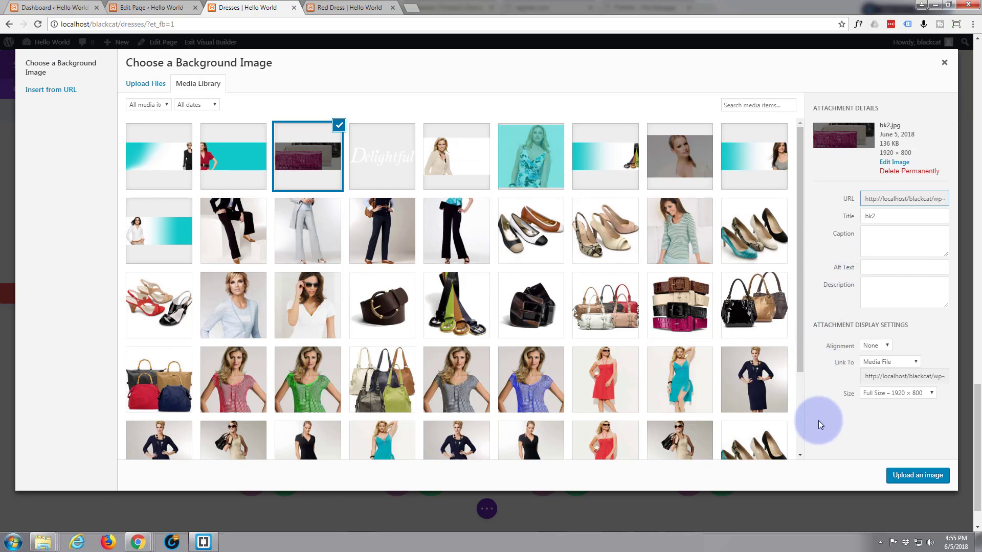
pyautogui.click(908, 480)
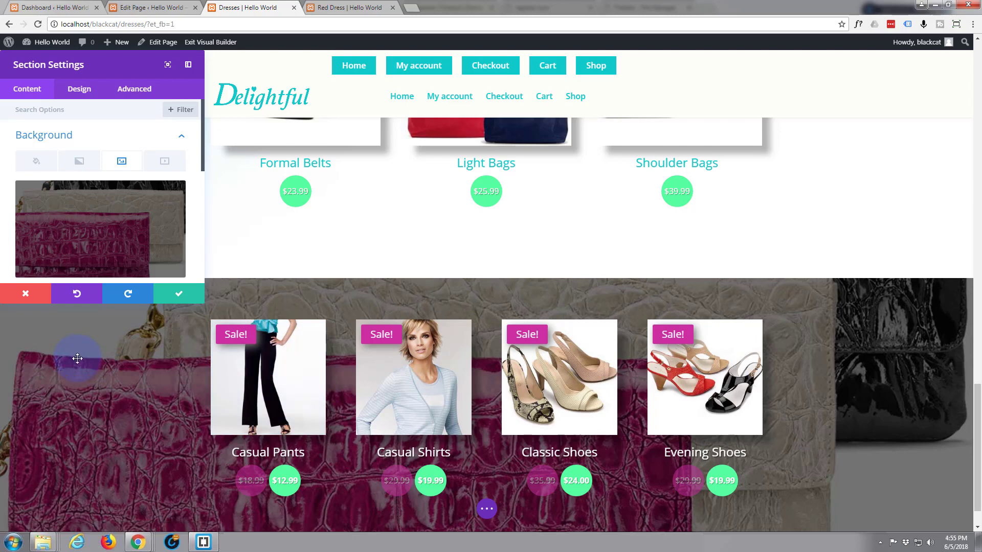
# Enable the parallax effect on the section's background image with the CSS method and save the section settings.
pyautogui.scroll(-2, 83, 169)
pyautogui.scroll(-3, 83, 161)
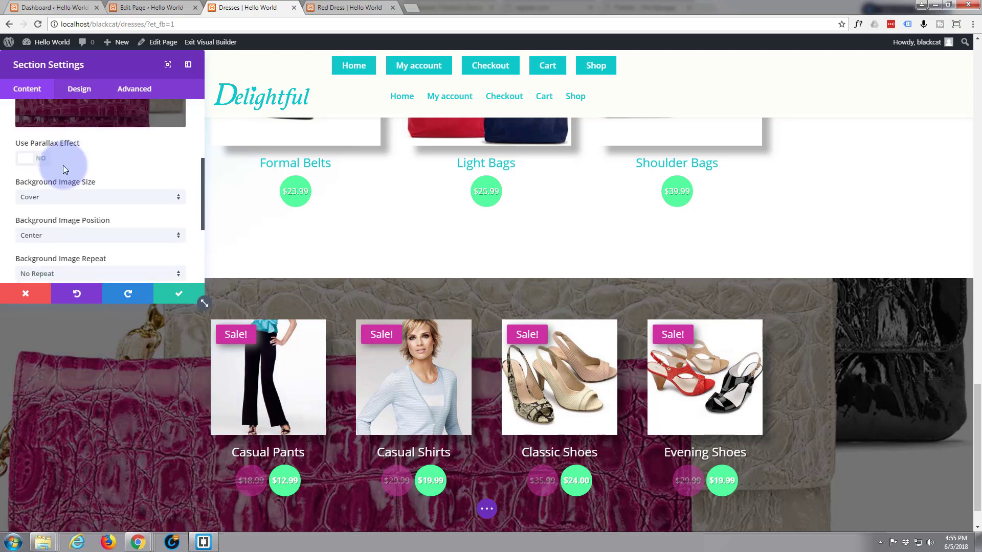
pyautogui.click(43, 162)
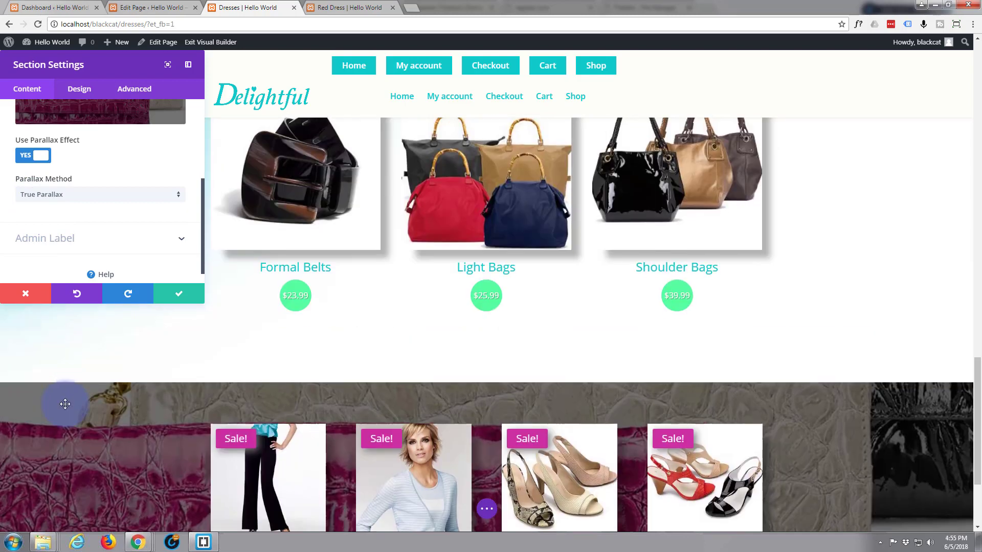
pyautogui.scroll(-3, 66, 404)
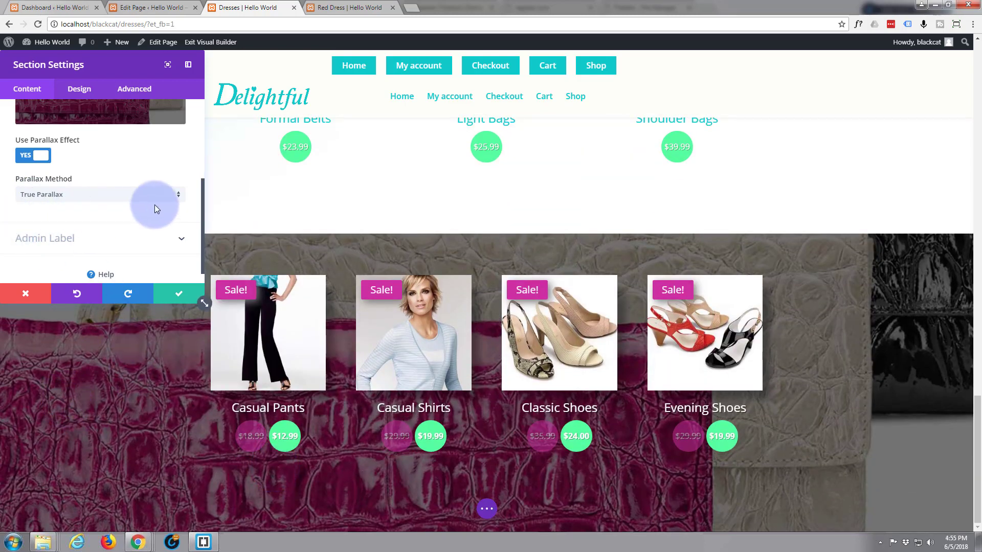
pyautogui.click(179, 197)
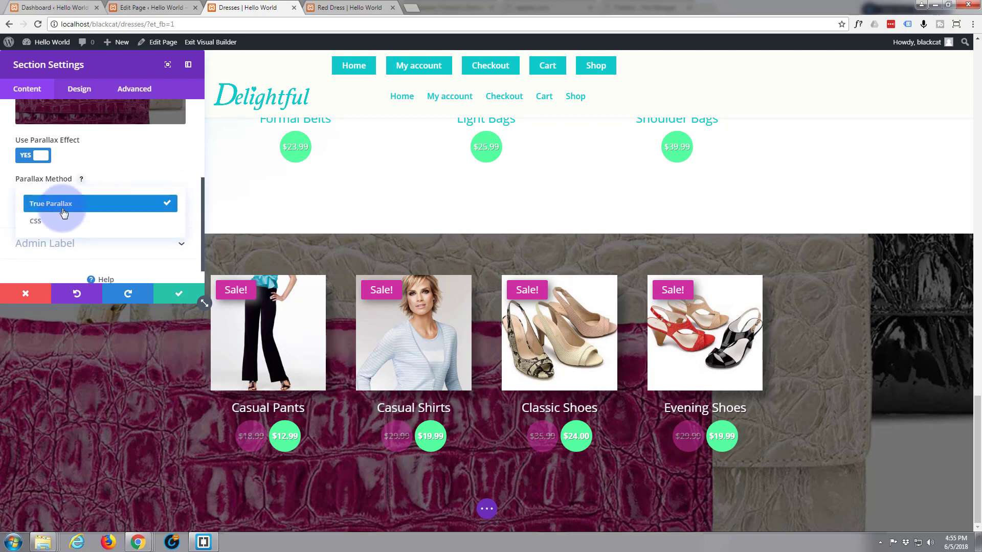
pyautogui.click(52, 221)
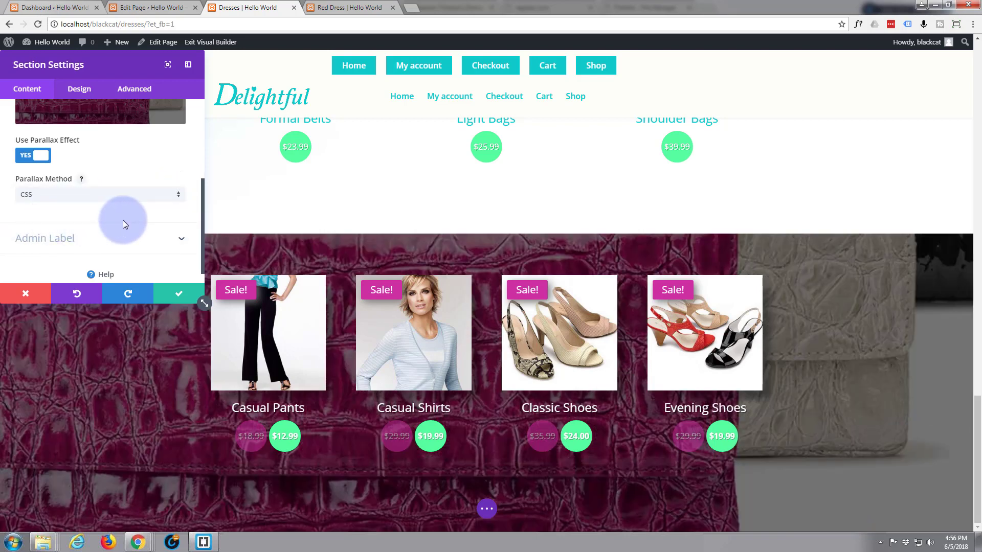
pyautogui.scroll(-1, 123, 223)
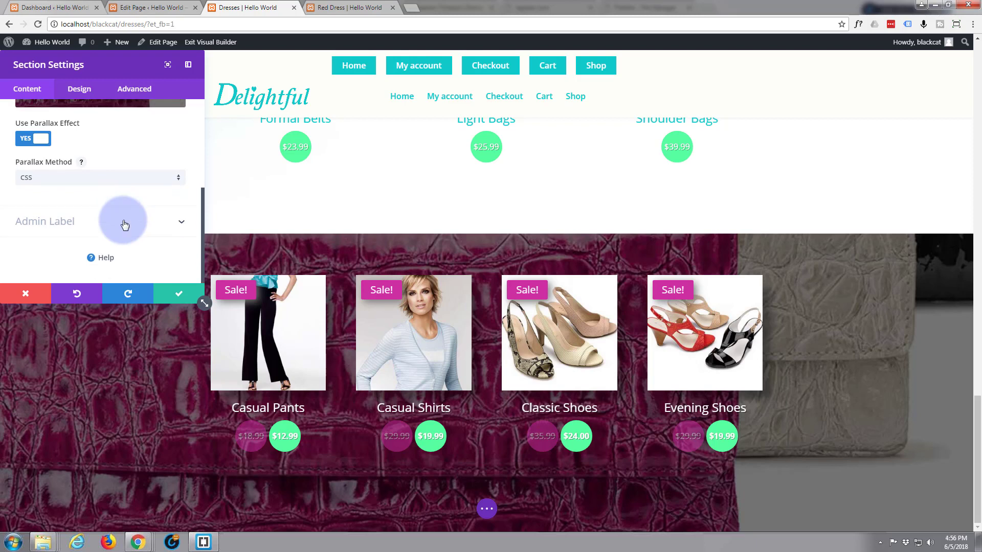
pyautogui.click(169, 297)
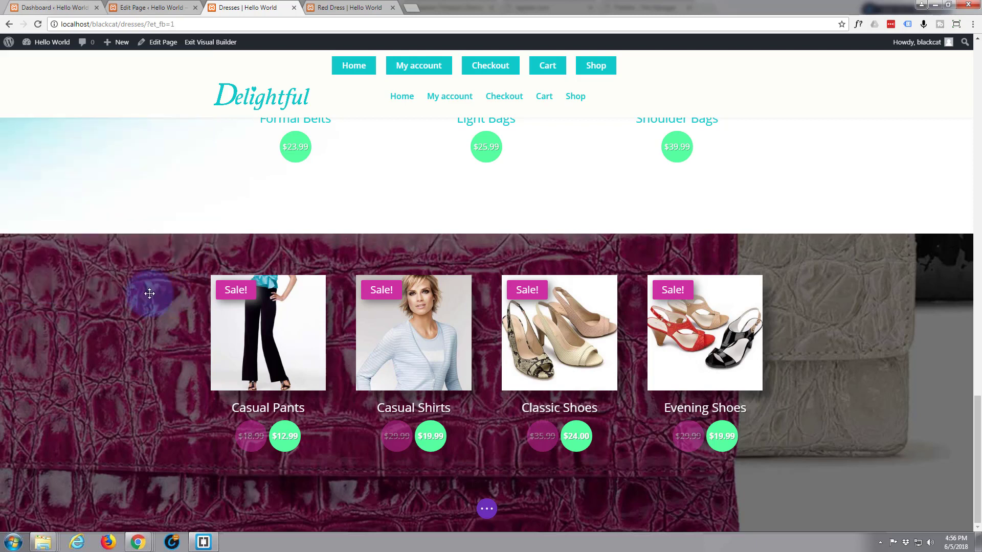
# Set the product count of the sale products Shop module to 8 and save the module settings.
pyautogui.moveTo(336, 326)
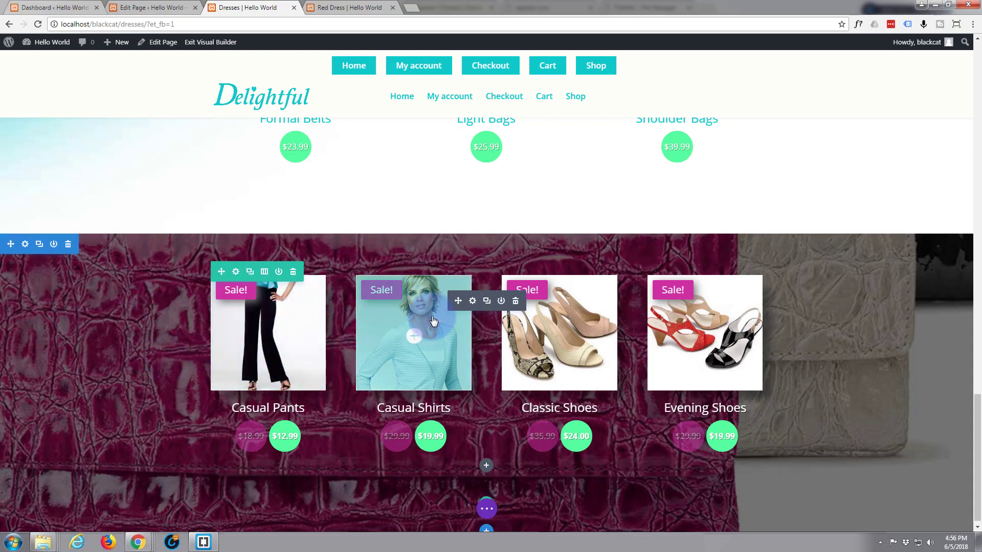
pyautogui.click(472, 302)
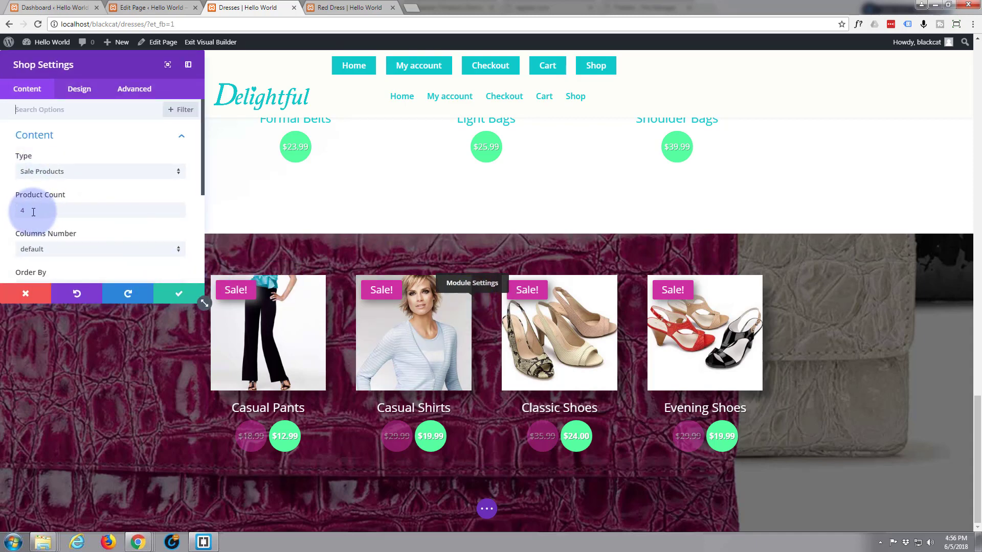
pyautogui.moveTo(33, 212); pyautogui.dragTo(8, 216)
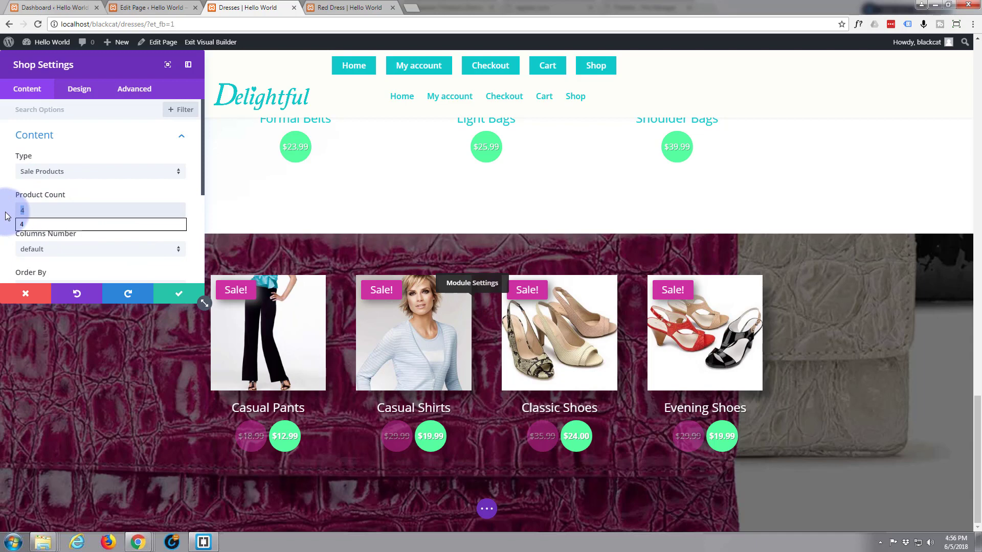
pyautogui.write('8')
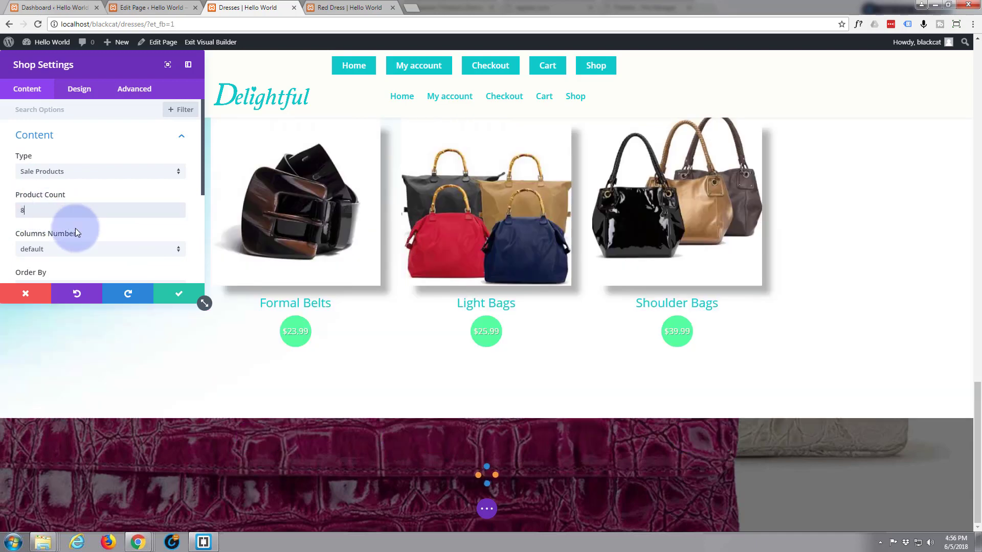
pyautogui.scroll(-3, 75, 230)
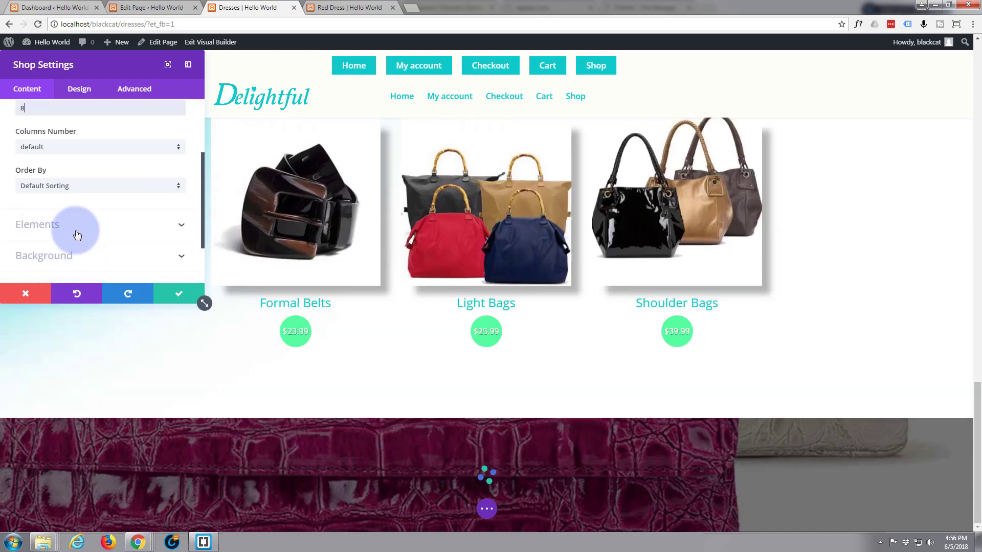
pyautogui.scroll(-7, 250, 445)
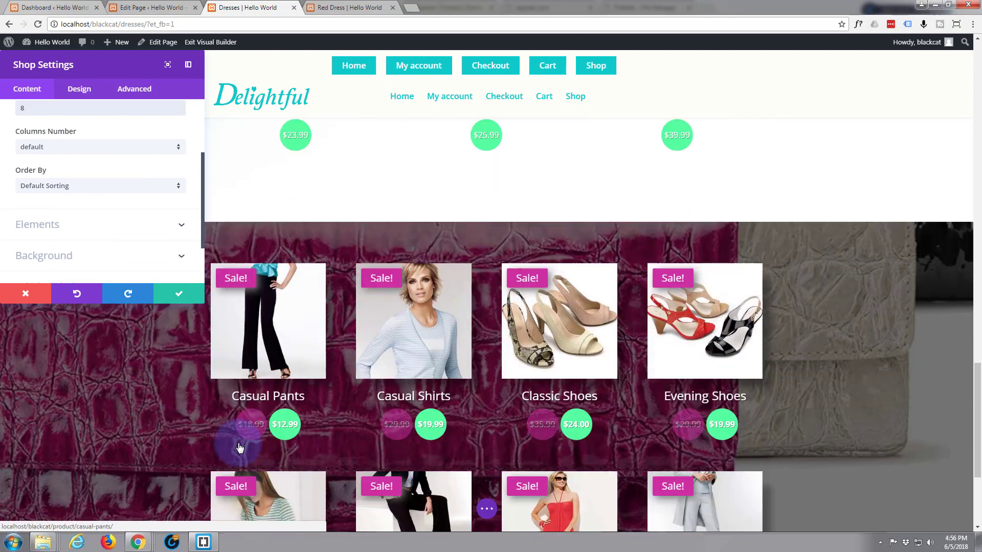
pyautogui.scroll(-1, 239, 446)
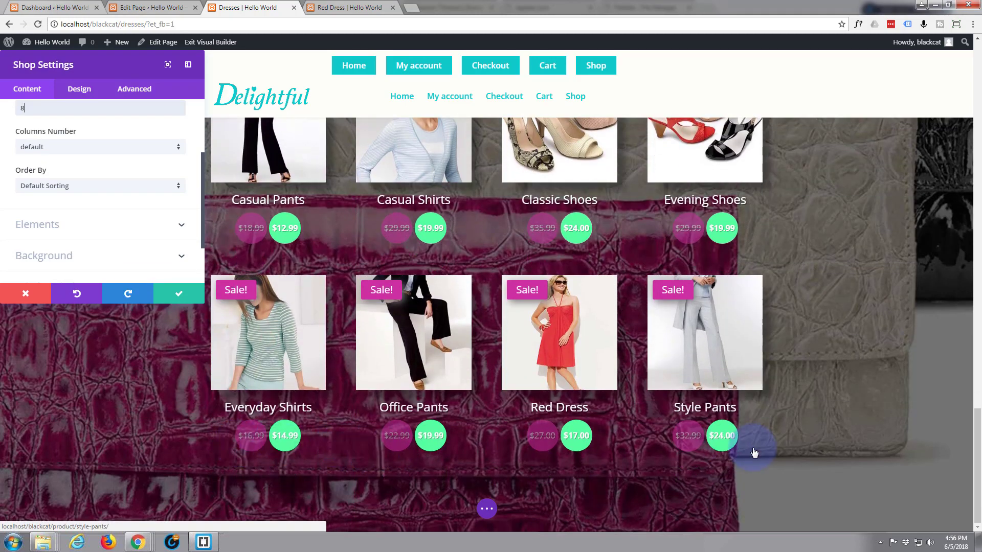
pyautogui.scroll(4, 468, 326)
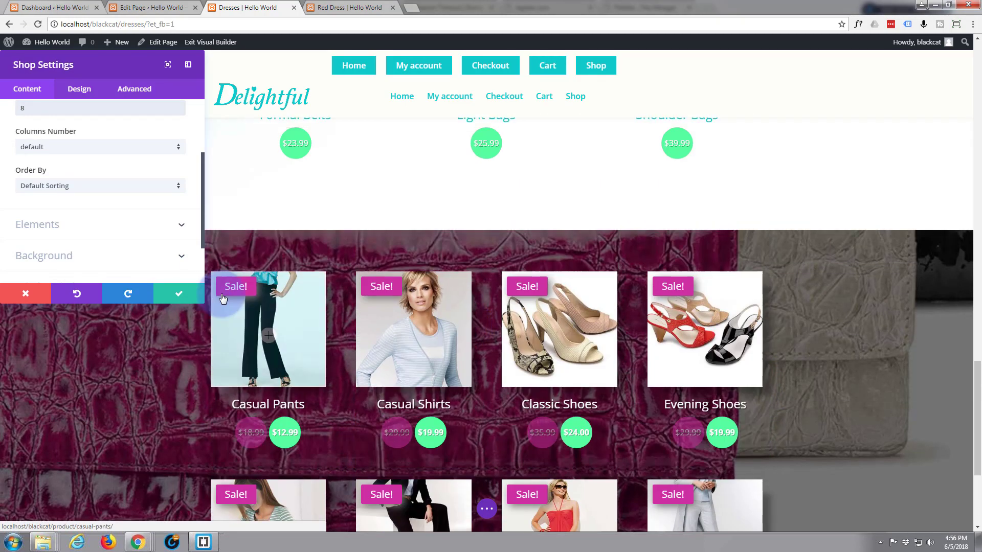
pyautogui.click(173, 295)
# Insert the saved "title white" module from the library and move it above the sale products in the same row.
pyautogui.scroll(-4, 340, 347)
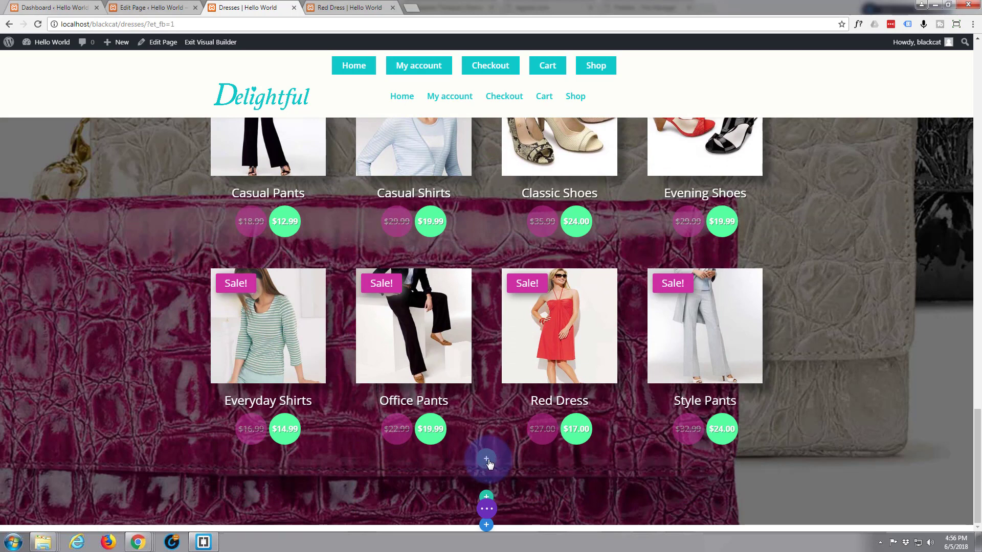
pyautogui.click(486, 460)
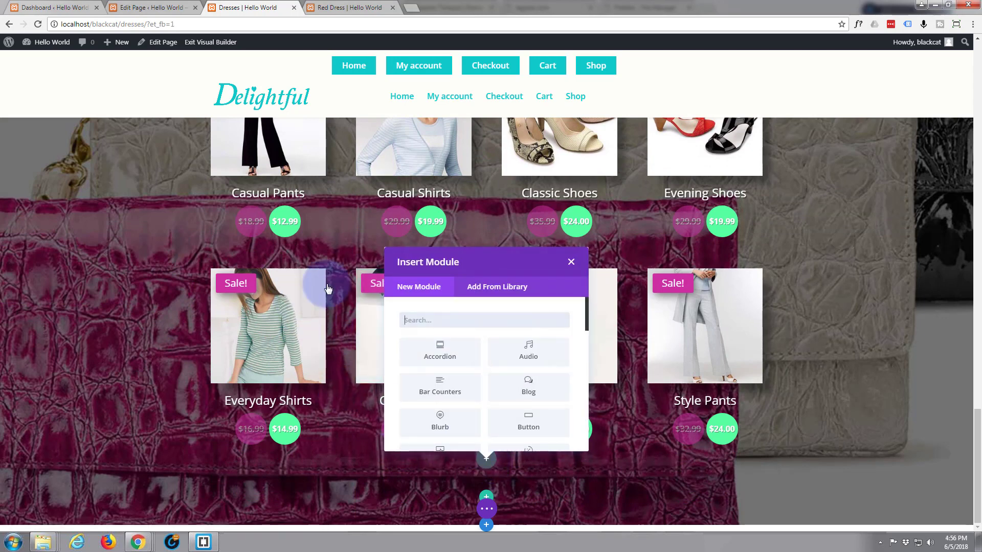
pyautogui.click(493, 287)
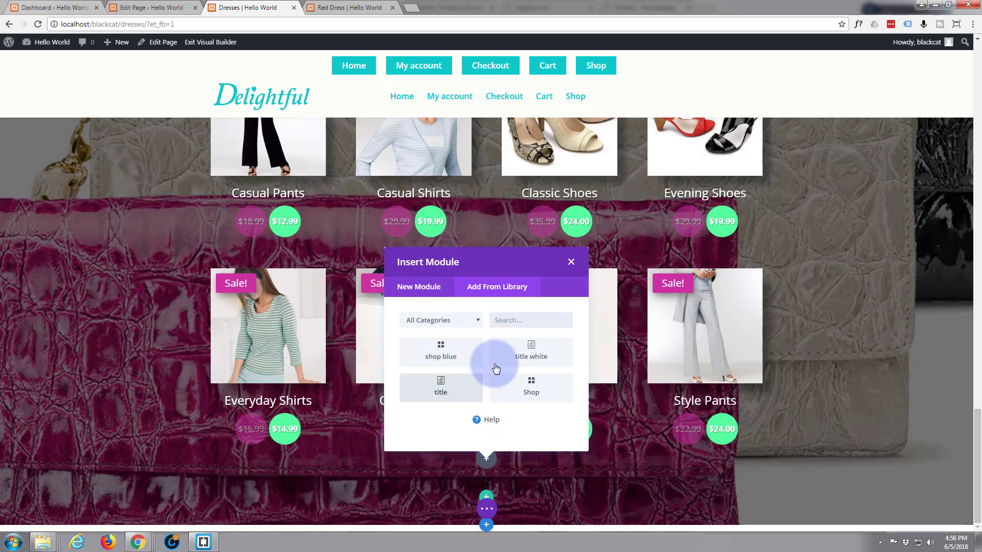
pyautogui.click(533, 352)
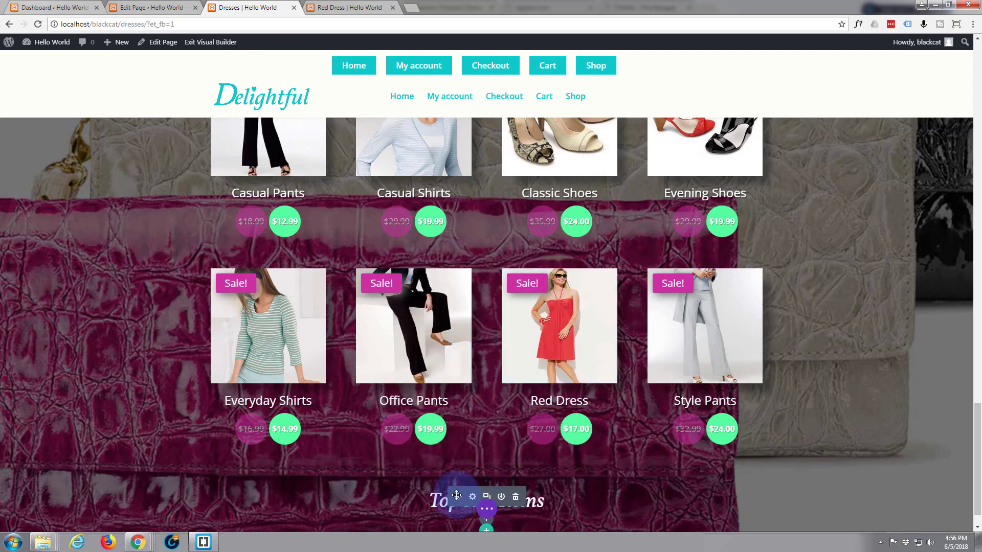
pyautogui.moveTo(458, 496); pyautogui.dragTo(471, 189)
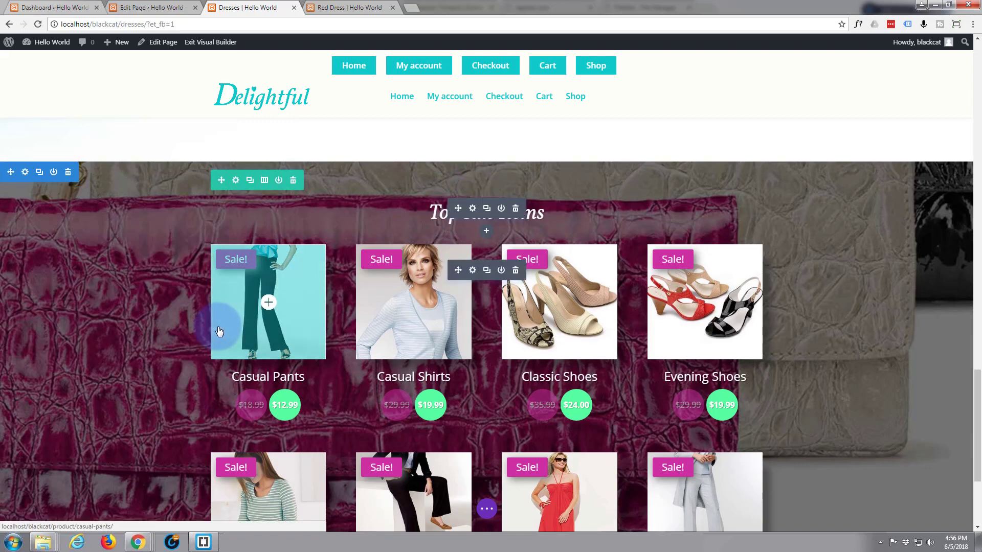
# Give the Top Sale Items section a layered wave top divider, save it, and increase the top padding of its row slightly.
pyautogui.scroll(-2, 217, 326)
pyautogui.scroll(-2, 217, 326)
pyautogui.scroll(7, 219, 325)
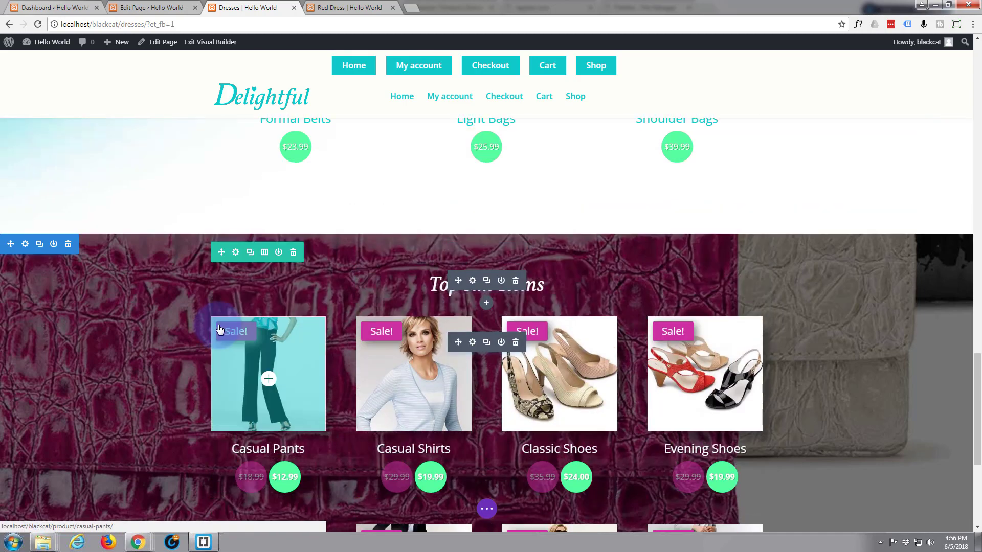
pyautogui.scroll(3, 218, 325)
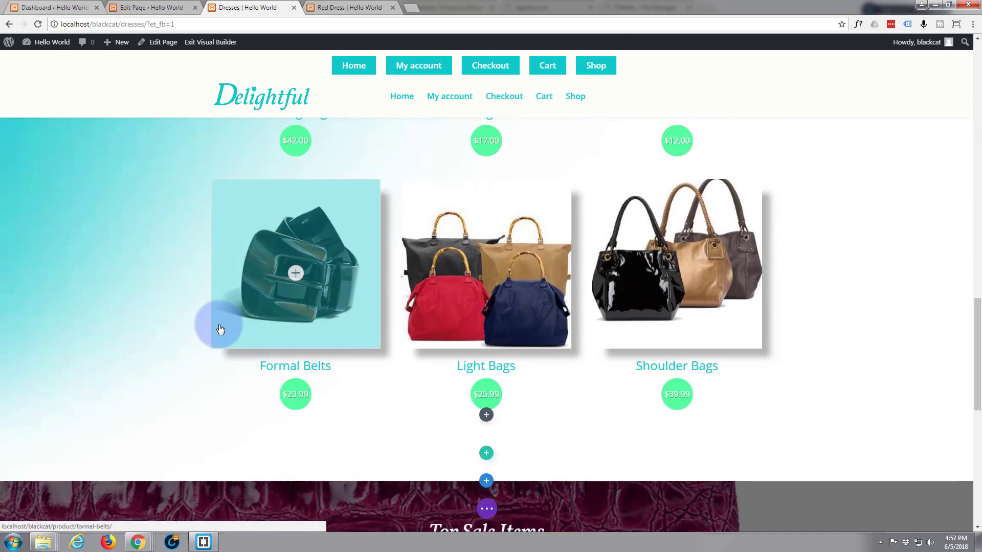
pyautogui.scroll(-3, 219, 325)
pyautogui.scroll(-1, 219, 324)
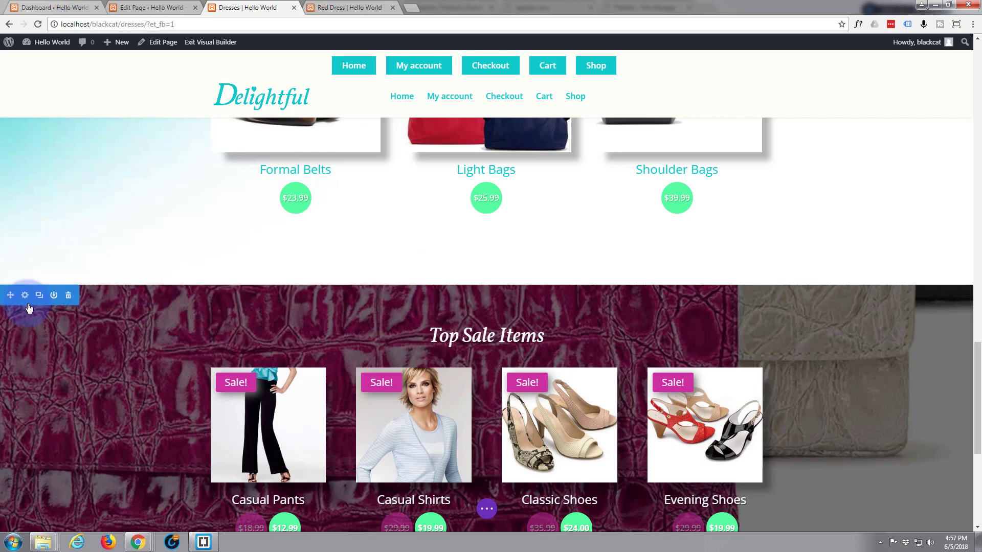
pyautogui.click(24, 294)
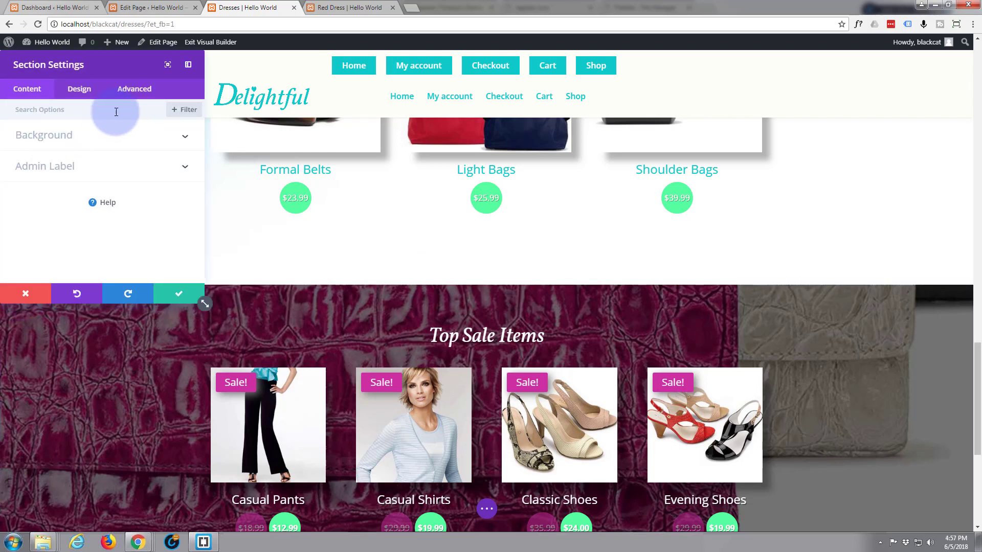
pyautogui.click(82, 92)
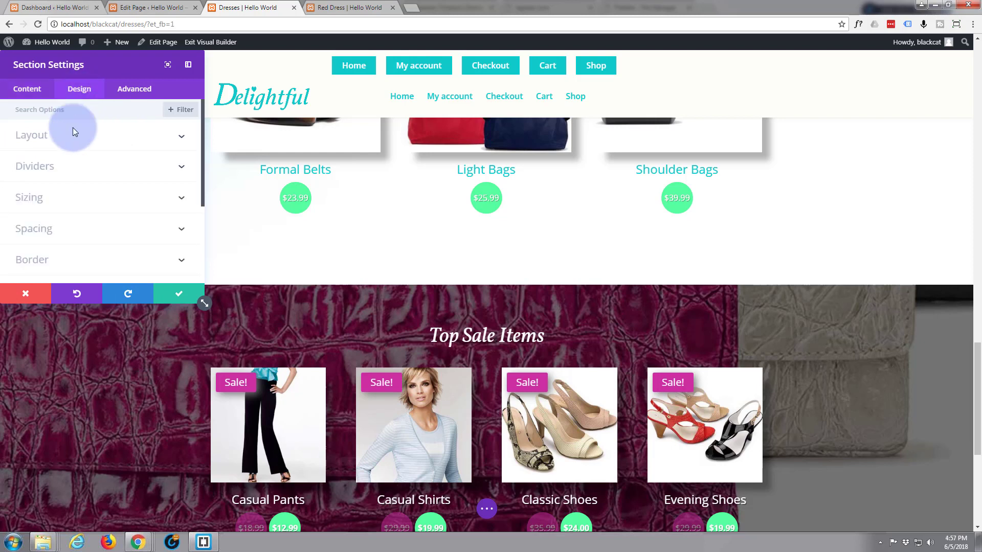
pyautogui.click(182, 169)
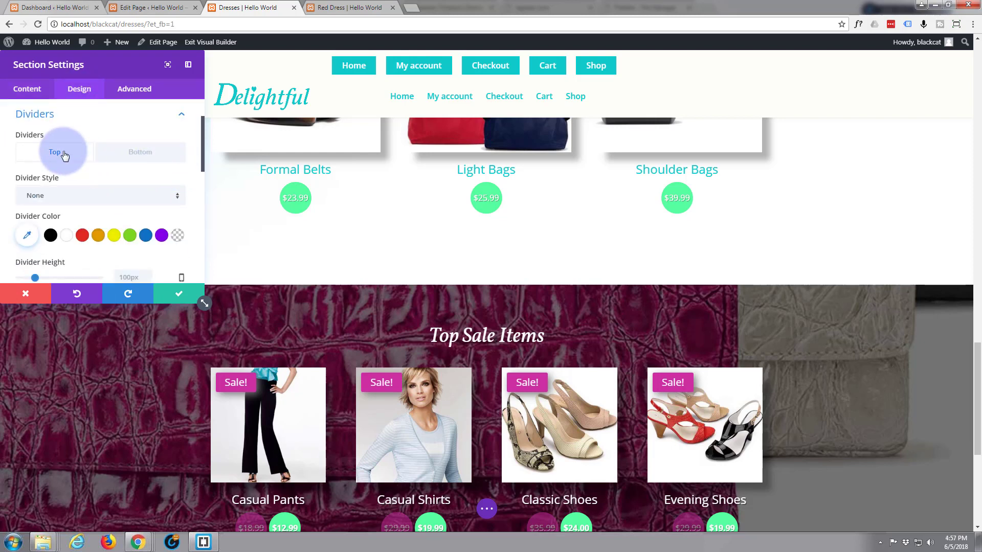
pyautogui.click(178, 200)
pyautogui.scroll(-5, 155, 263)
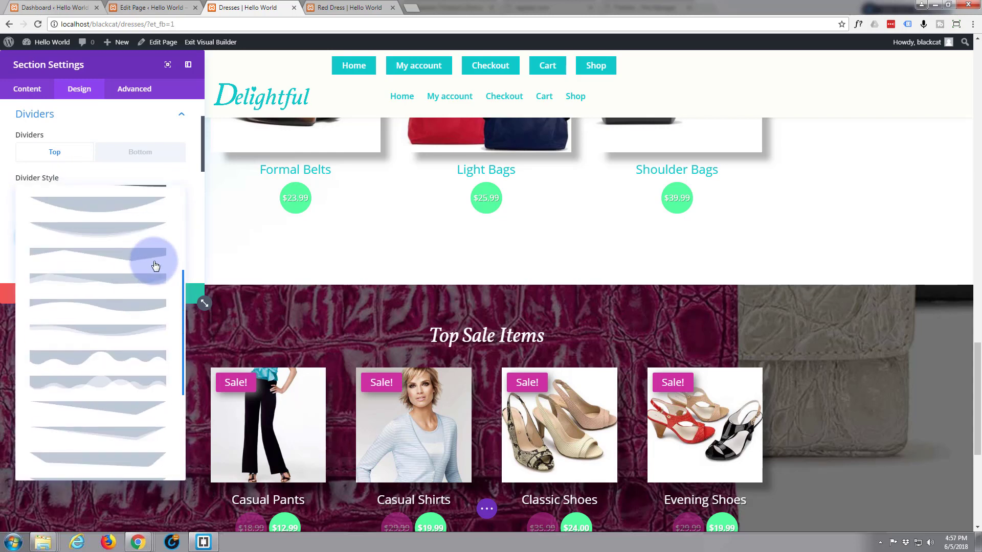
pyautogui.click(106, 326)
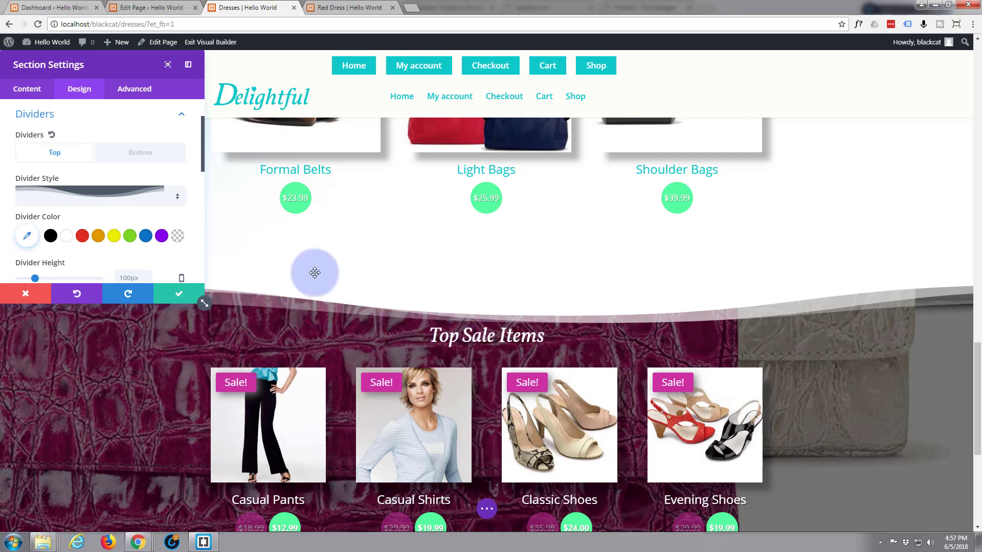
pyautogui.click(180, 297)
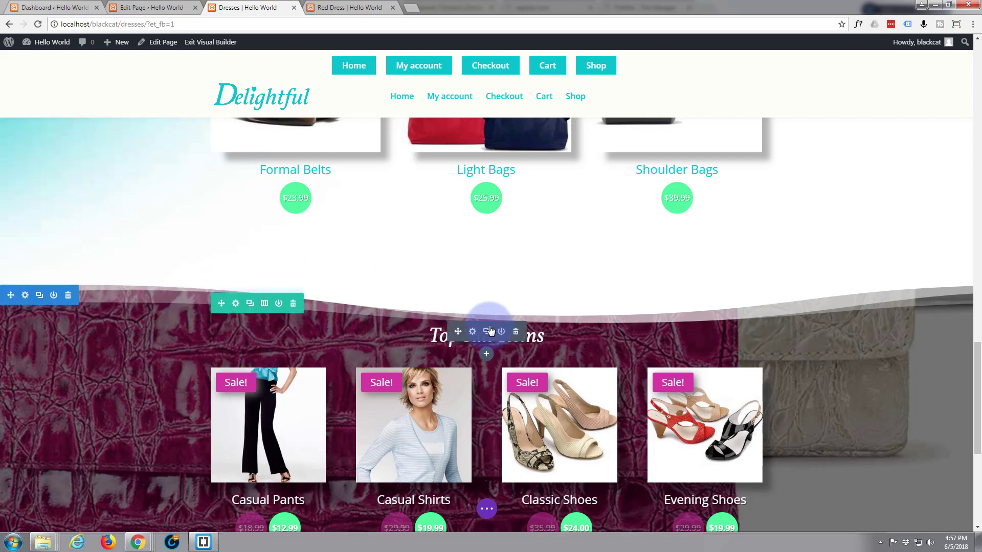
pyautogui.moveTo(482, 311); pyautogui.dragTo(480, 326)
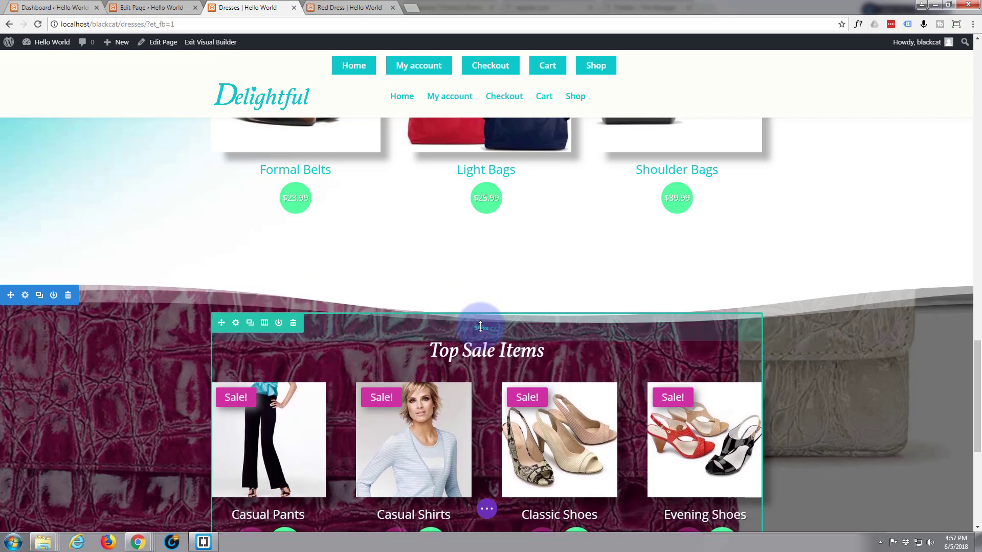
# Insert the saved Green Counter section from the library below the Top Sale Items section.
pyautogui.scroll(-6, 137, 370)
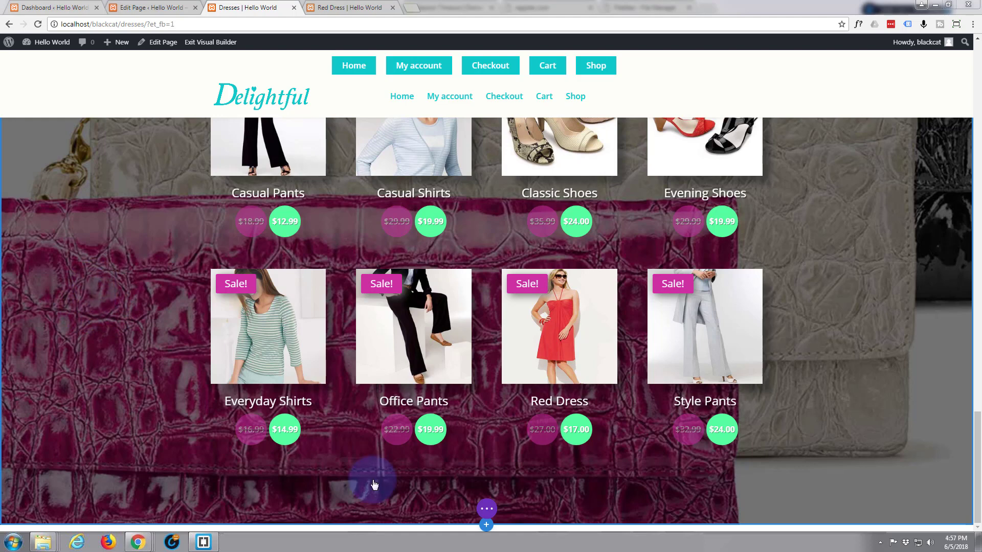
pyautogui.click(486, 525)
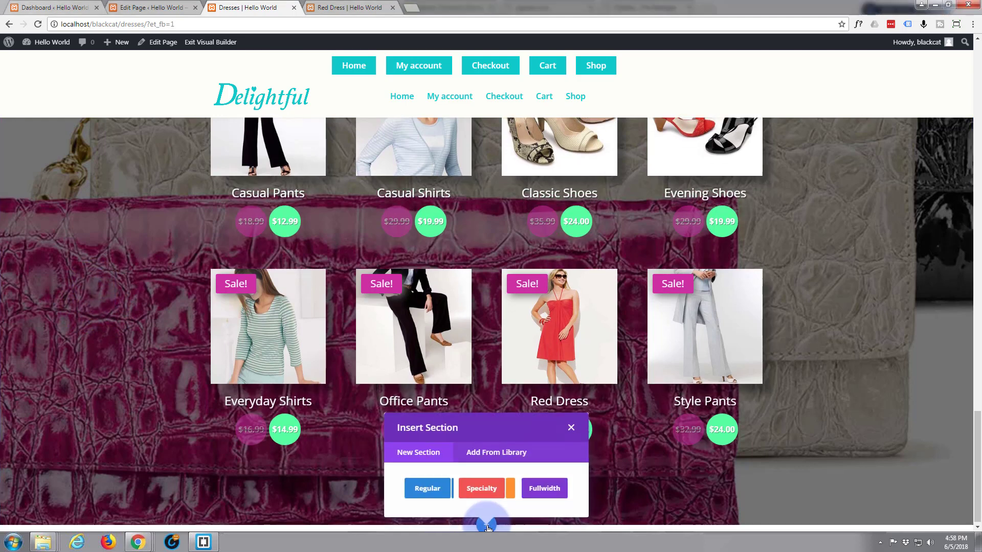
pyautogui.click(490, 462)
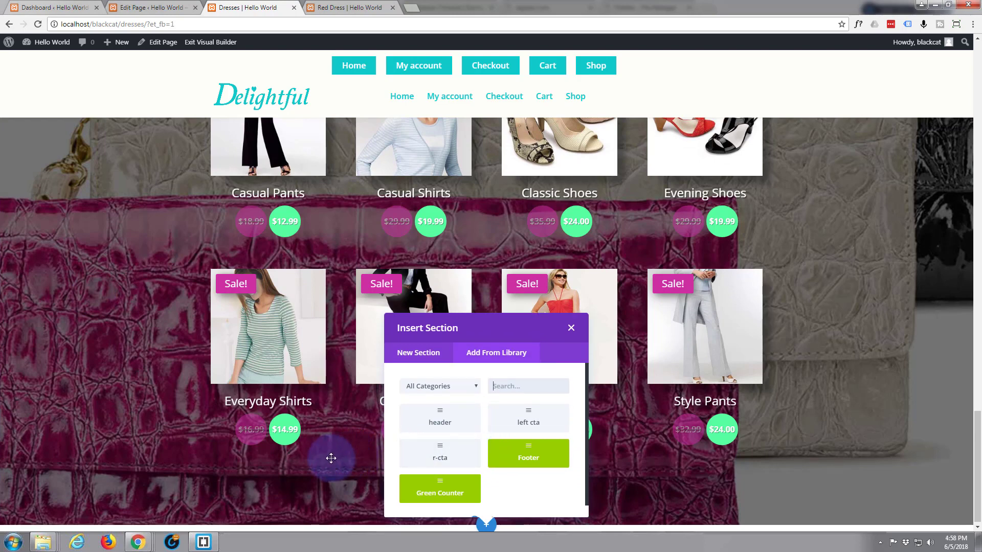
pyautogui.click(444, 496)
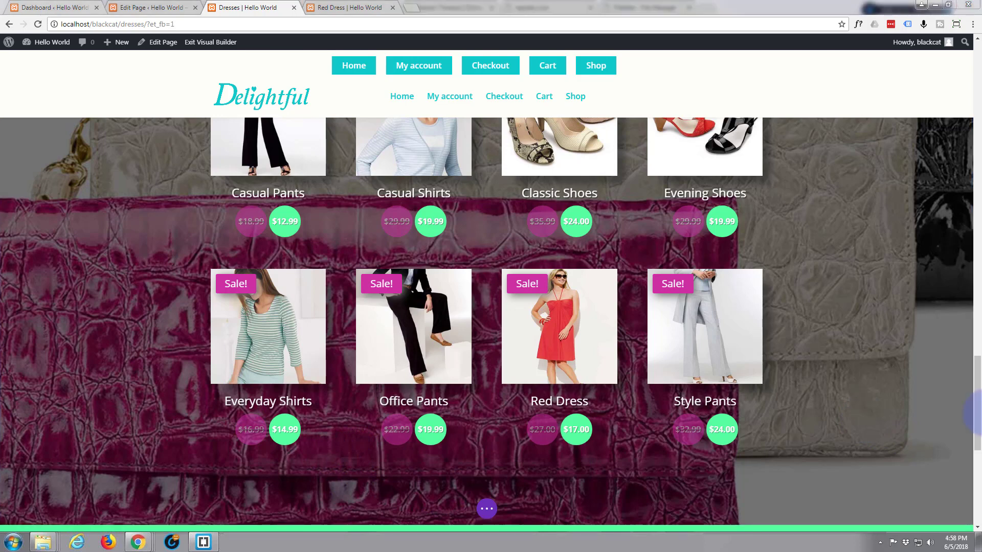
pyautogui.scroll(-4, 559, 449)
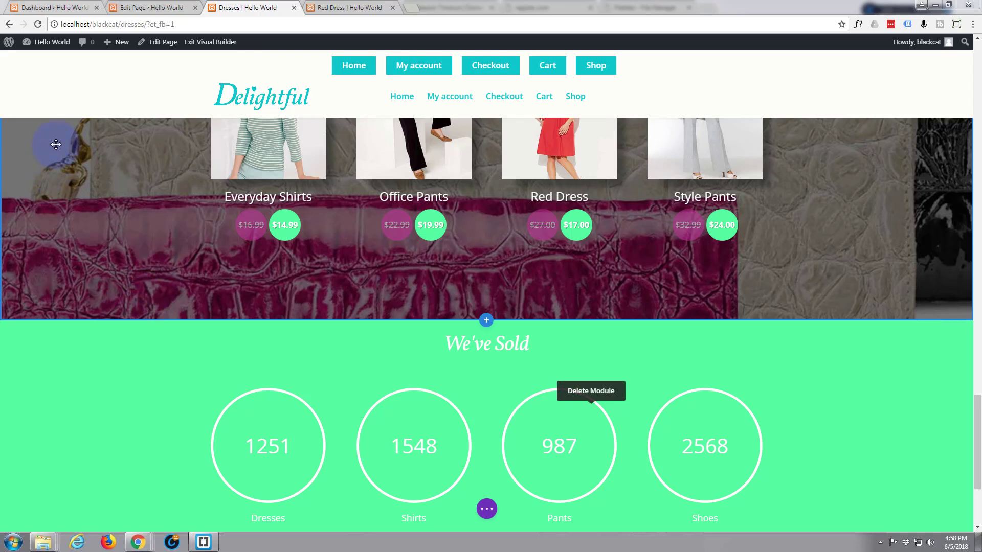
# Add a layered wave bottom divider to the Top Sale Items section and save the section settings.
pyautogui.scroll(3, 61, 344)
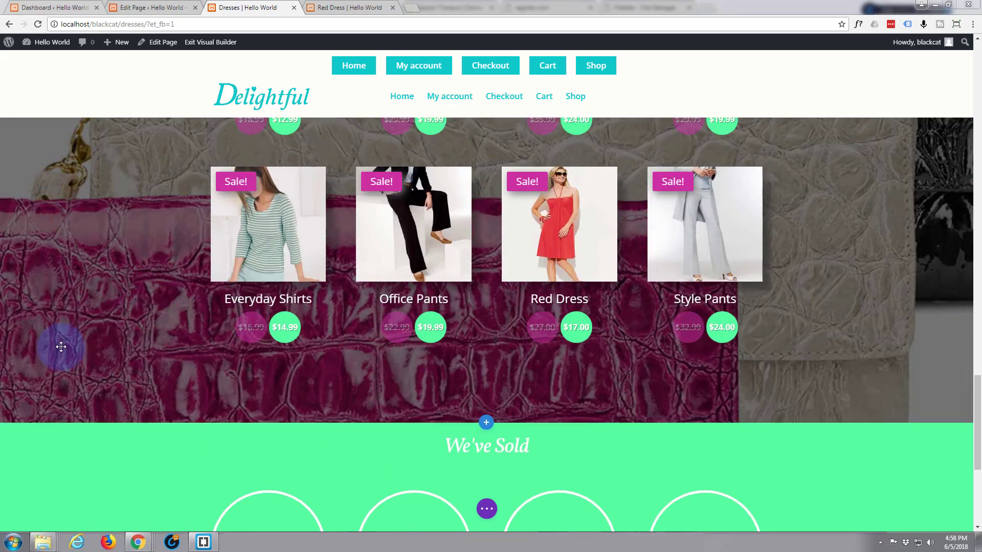
pyautogui.scroll(3, 61, 344)
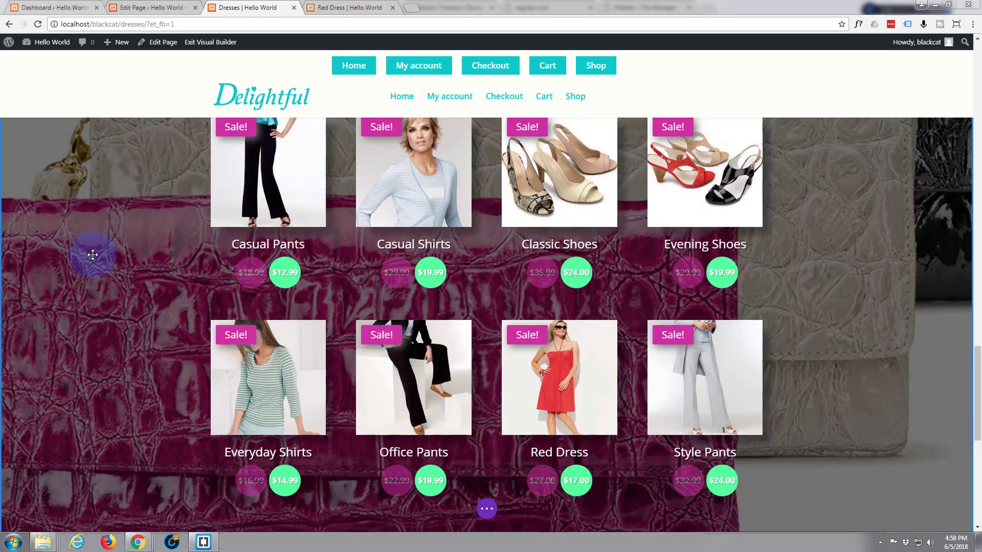
pyautogui.scroll(4, 94, 255)
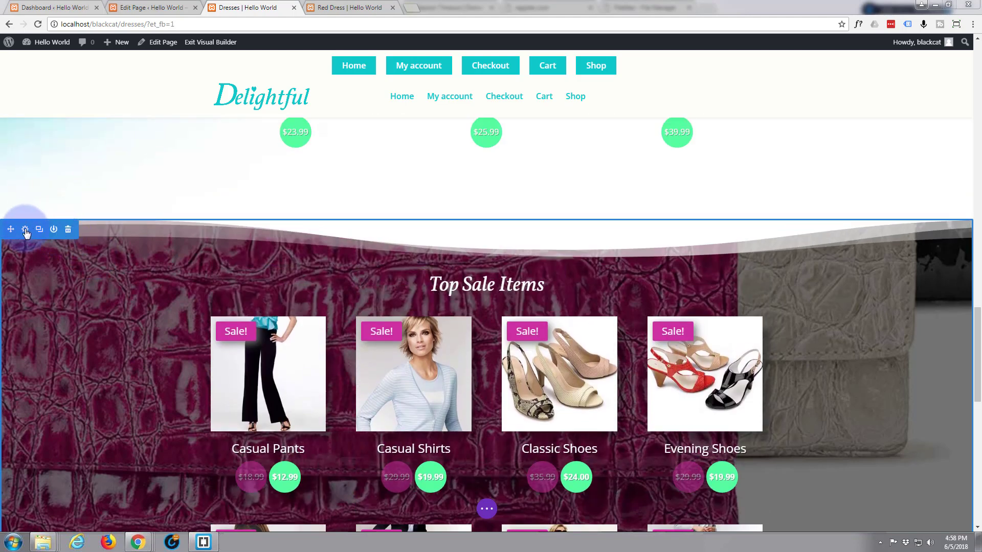
pyautogui.click(25, 231)
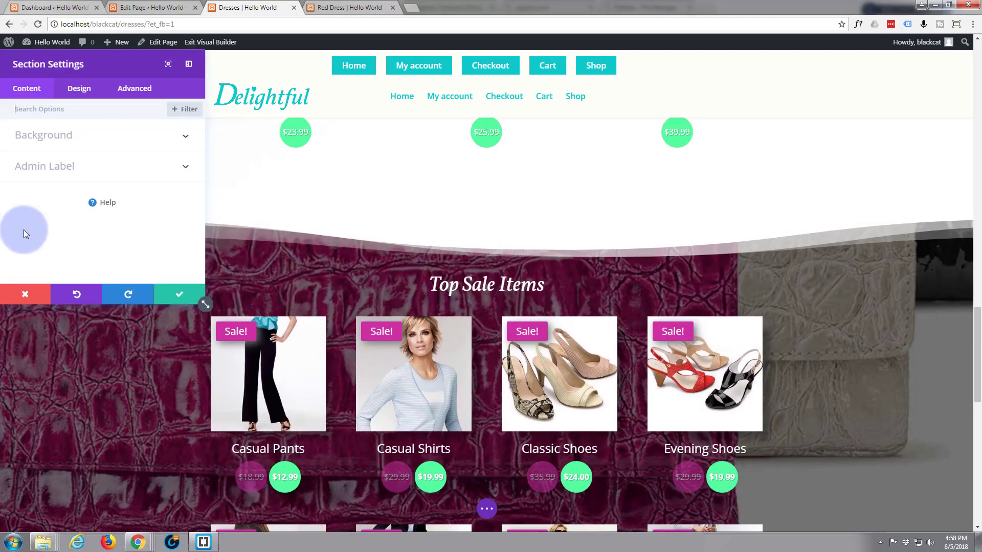
pyautogui.click(78, 90)
pyautogui.click(72, 153)
pyautogui.click(80, 167)
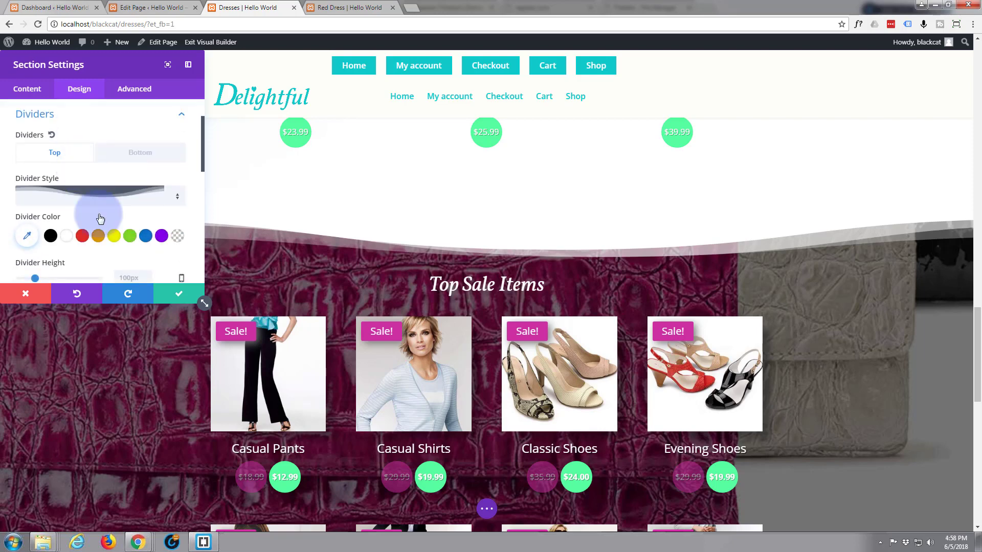
pyautogui.click(152, 153)
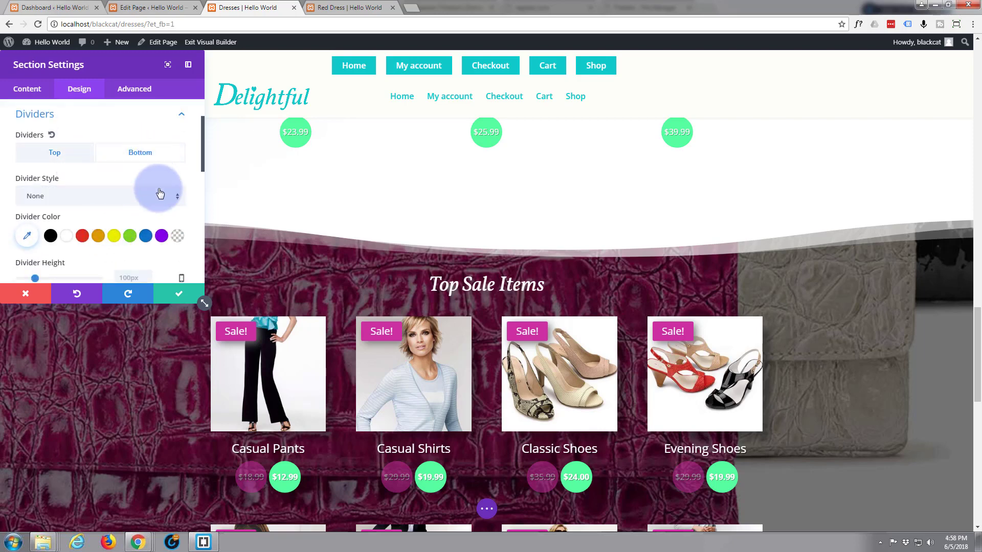
pyautogui.click(177, 200)
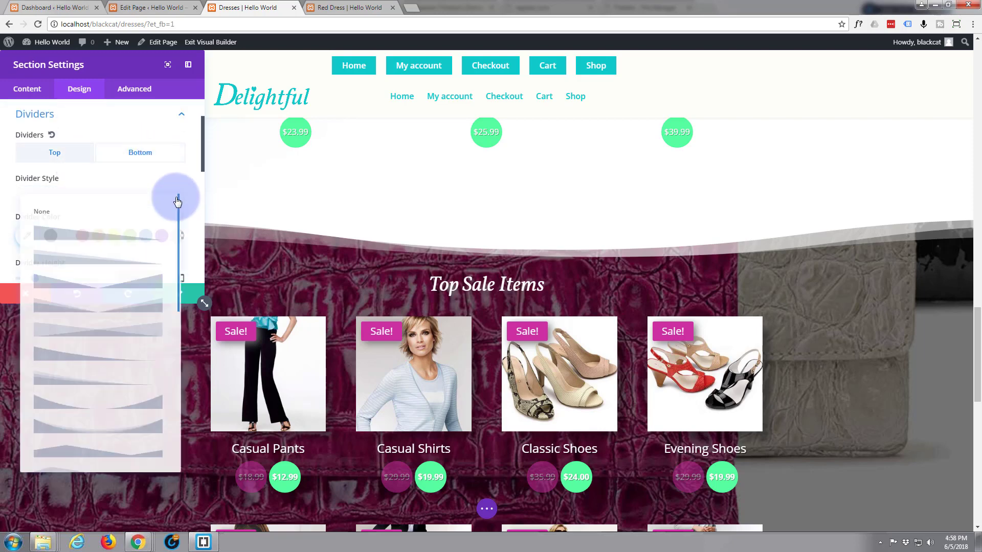
pyautogui.scroll(-2, 149, 317)
pyautogui.scroll(-3, 148, 326)
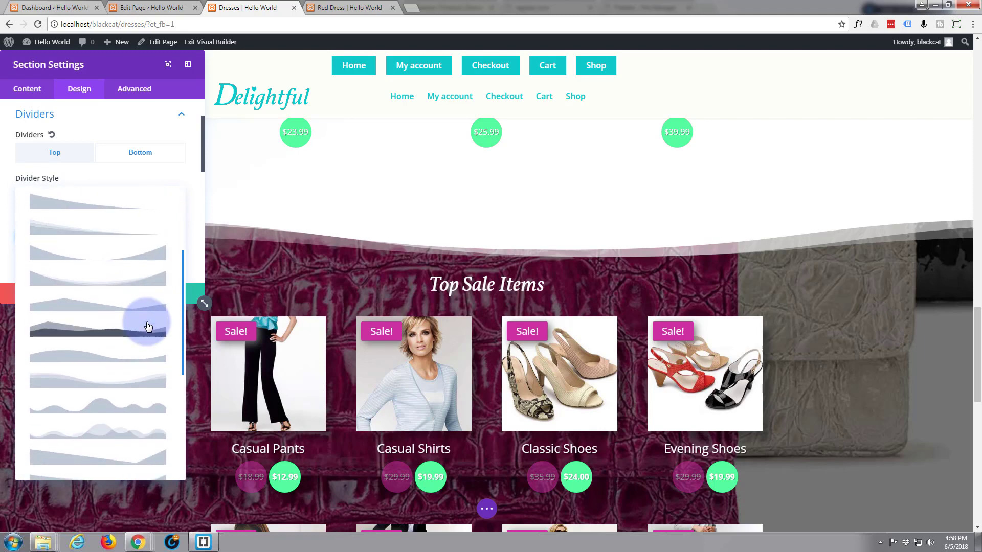
pyautogui.click(117, 332)
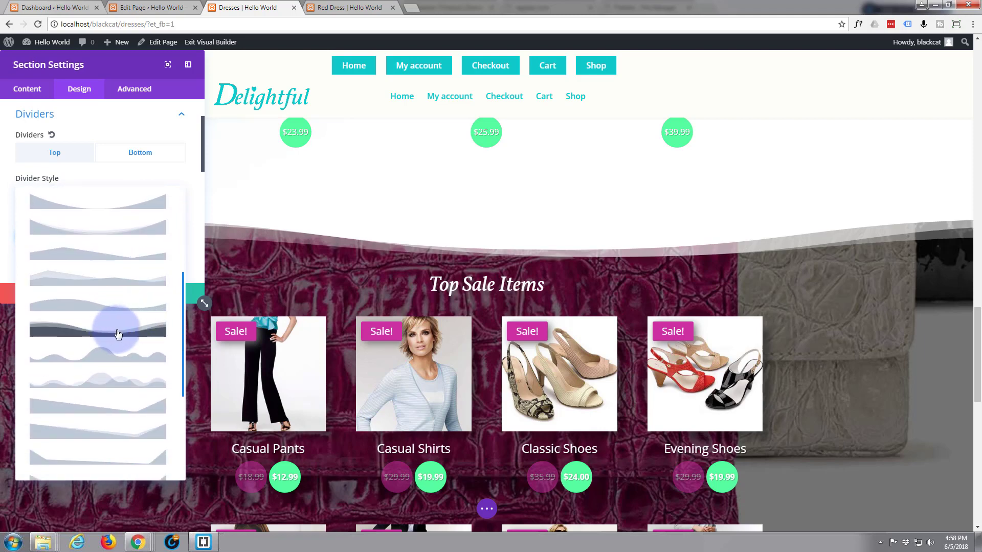
pyautogui.scroll(-5, 149, 325)
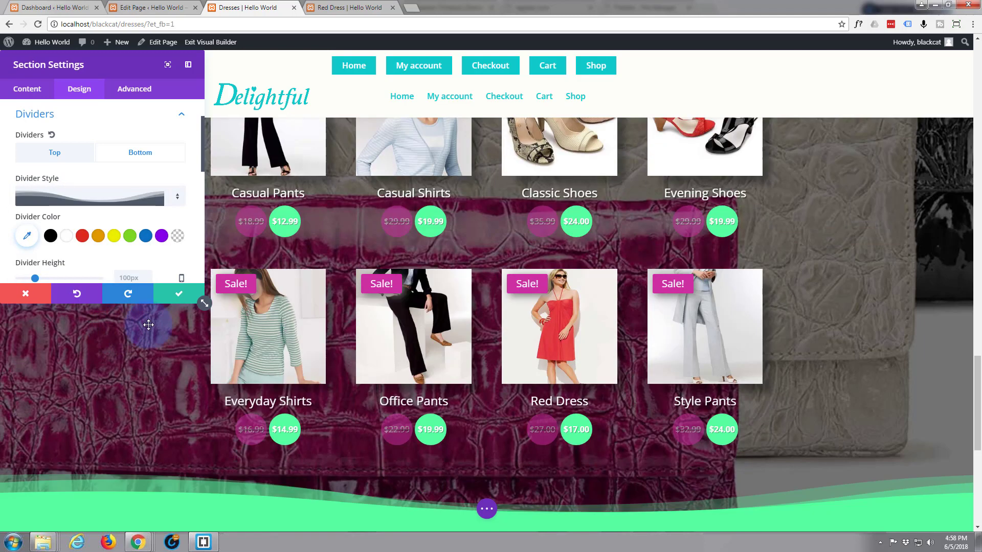
pyautogui.scroll(-1, 151, 325)
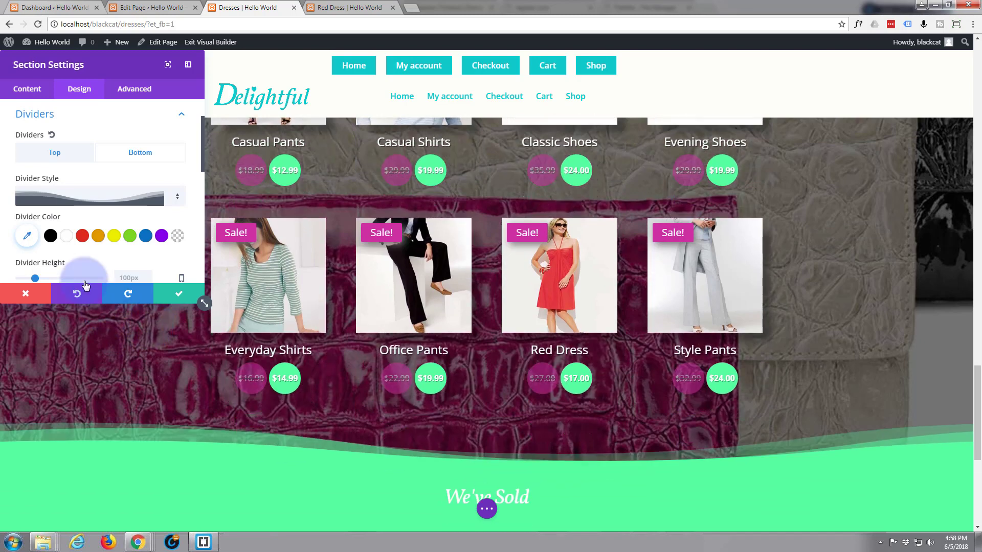
pyautogui.click(179, 292)
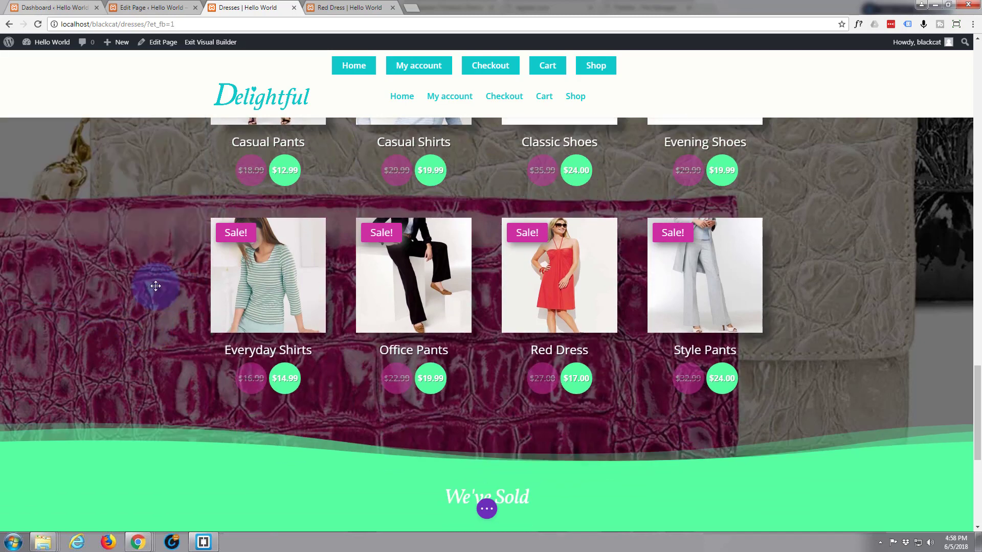
# Insert the saved Footer section from the library below the Green Counter section.
pyautogui.scroll(-6, 156, 286)
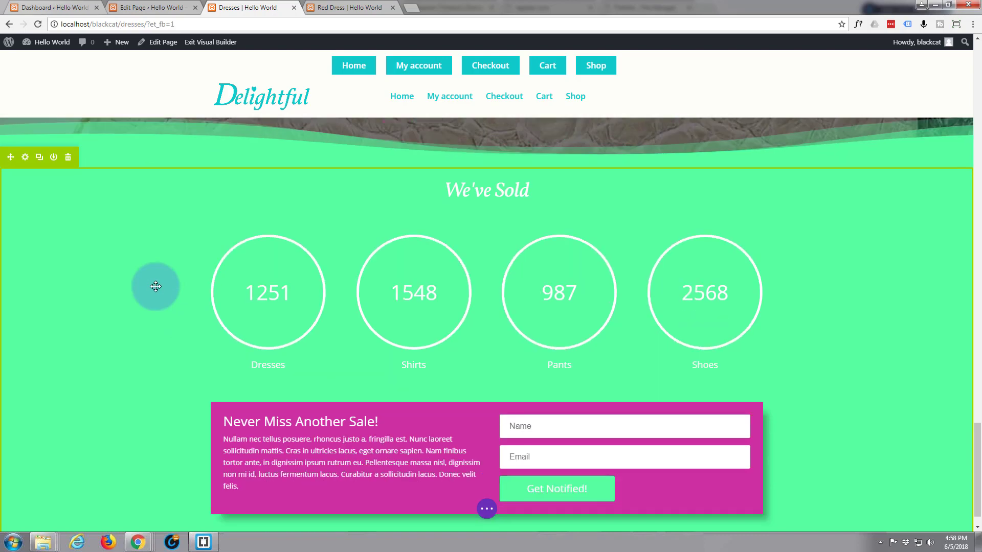
pyautogui.scroll(-1, 156, 286)
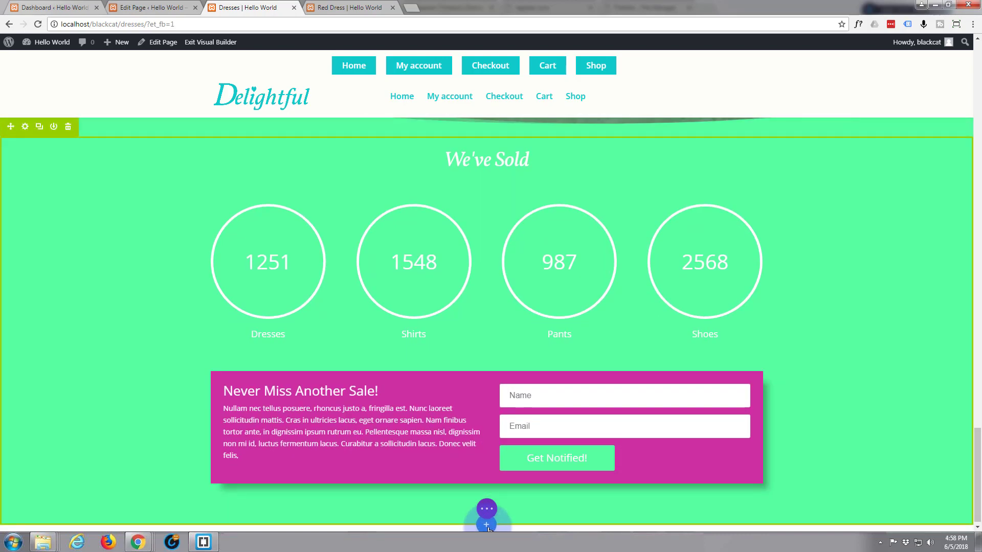
pyautogui.click(486, 526)
pyautogui.click(516, 454)
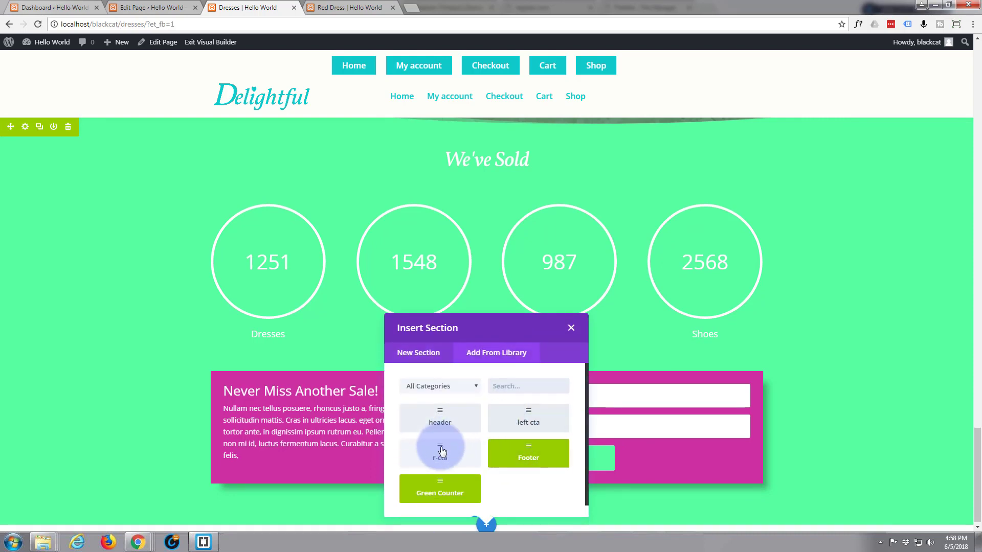
pyautogui.click(531, 462)
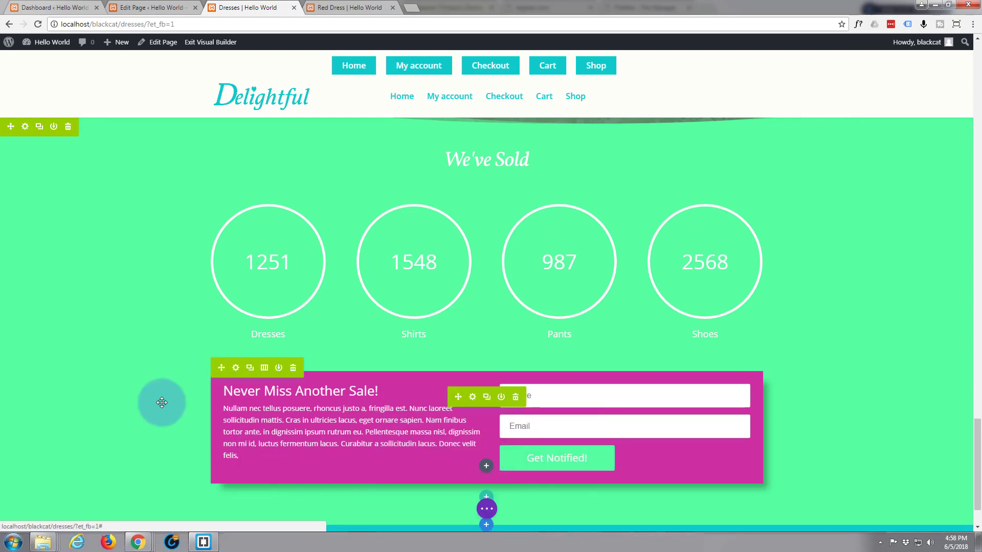
pyautogui.scroll(-2, 178, 355)
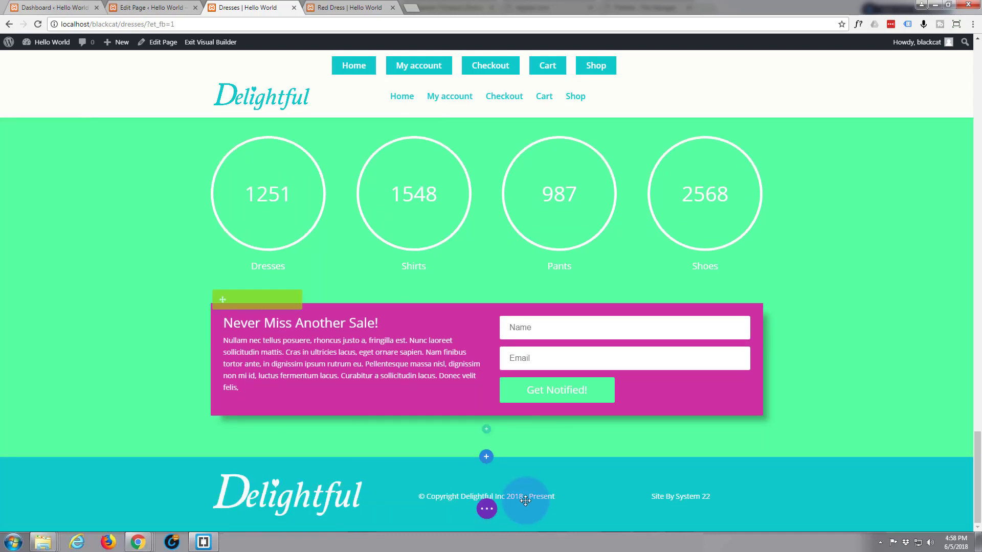
# Save the Dresses page and look back up over the finished sections.
pyautogui.click(487, 510)
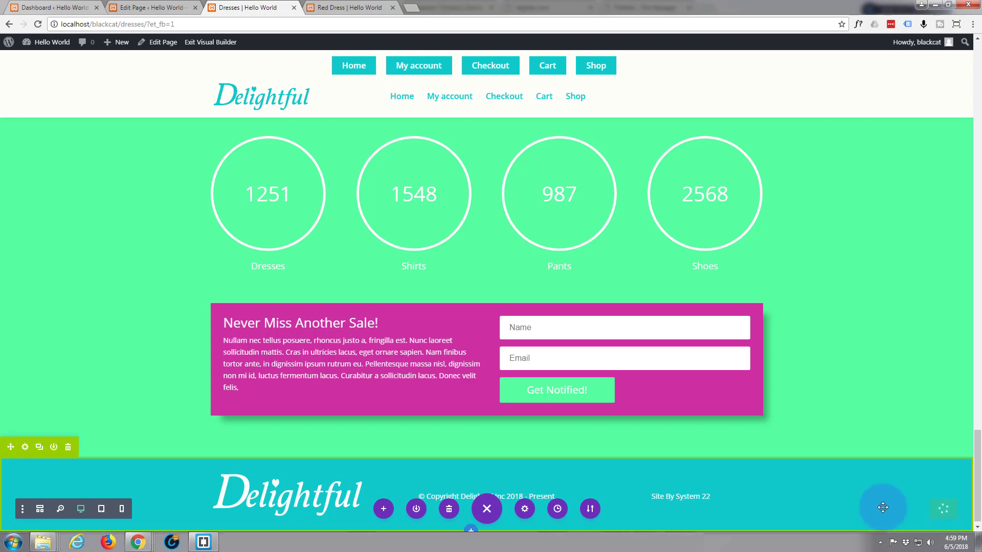
pyautogui.scroll(8, 863, 364)
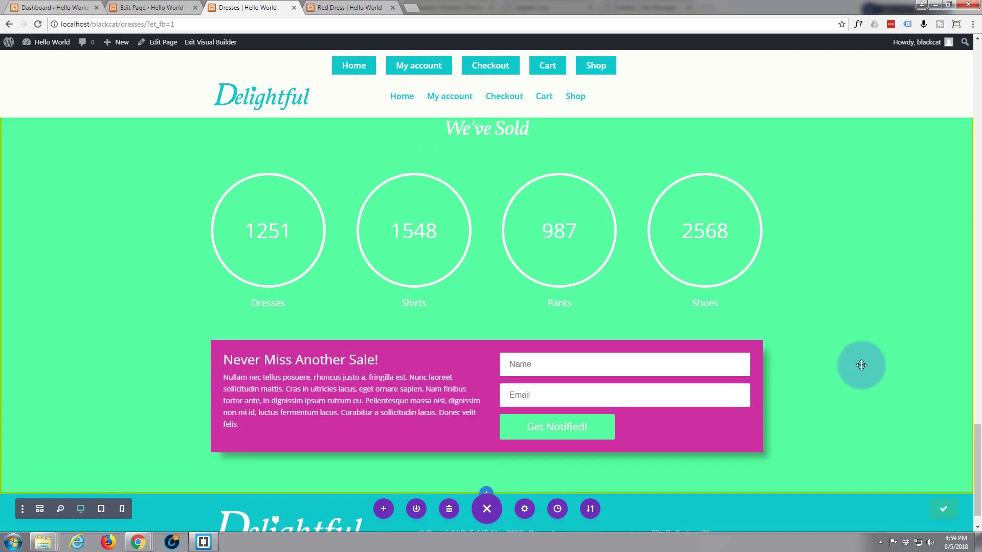
pyautogui.scroll(10, 863, 365)
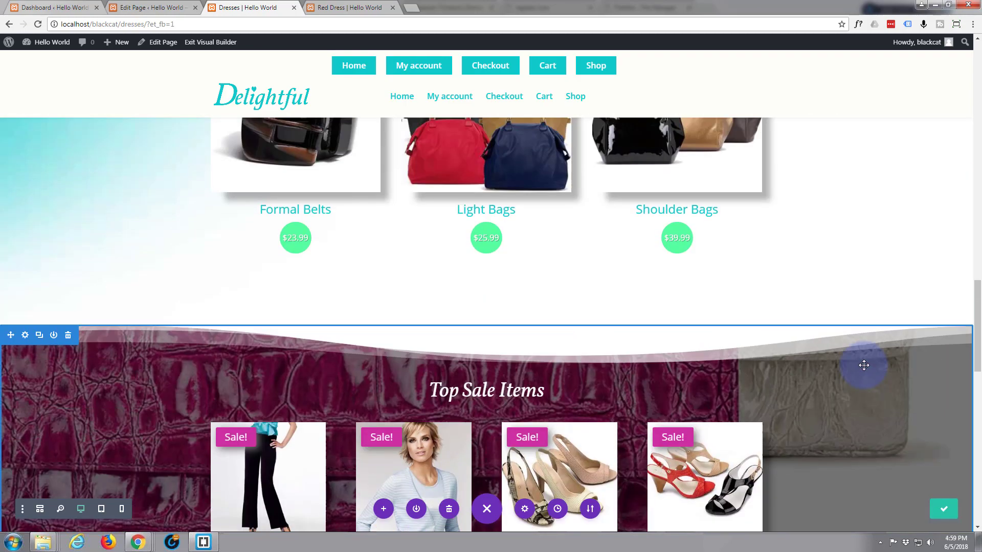
# Exit the visual builder and review the published Dresses page's header section and background image.
pyautogui.scroll(6, 864, 365)
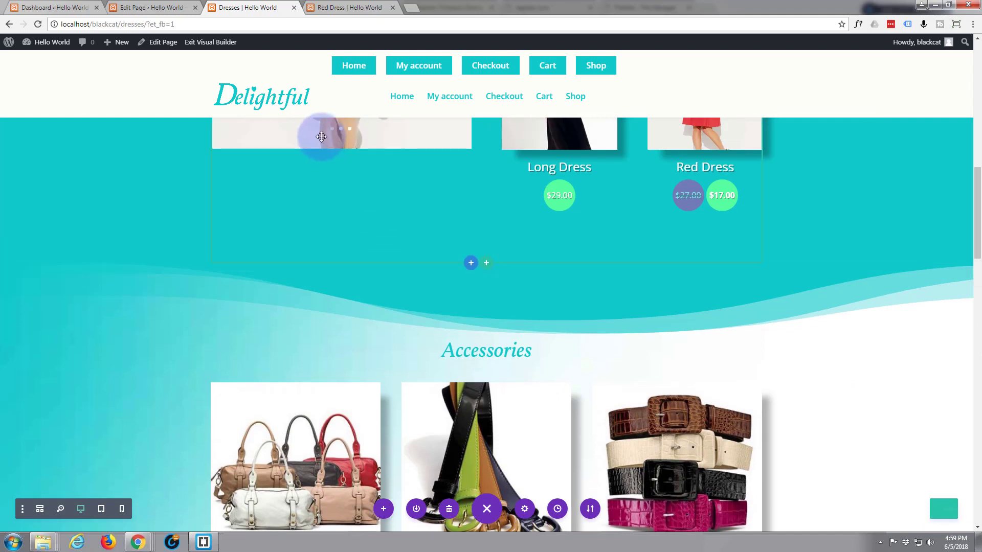
pyautogui.click(211, 44)
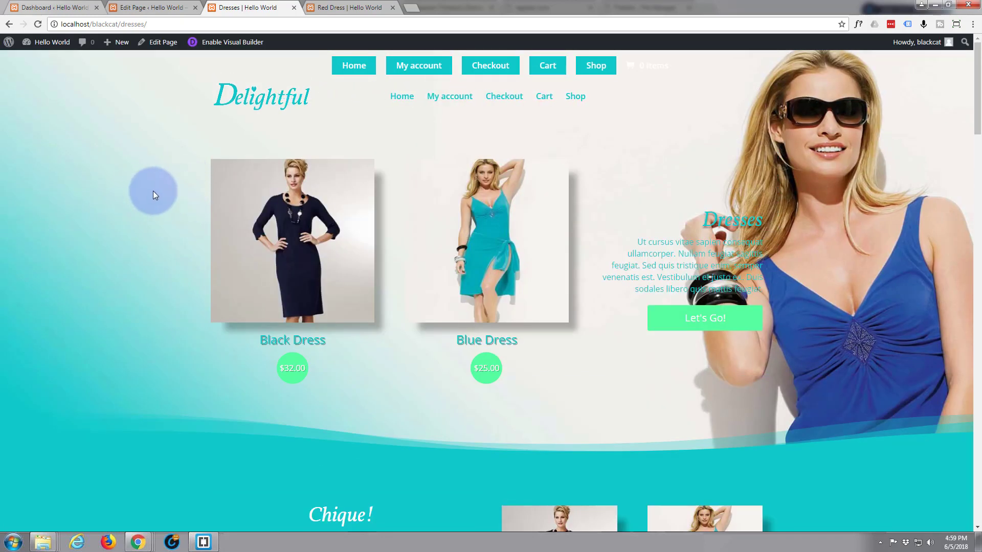
pyautogui.scroll(-2, 136, 189)
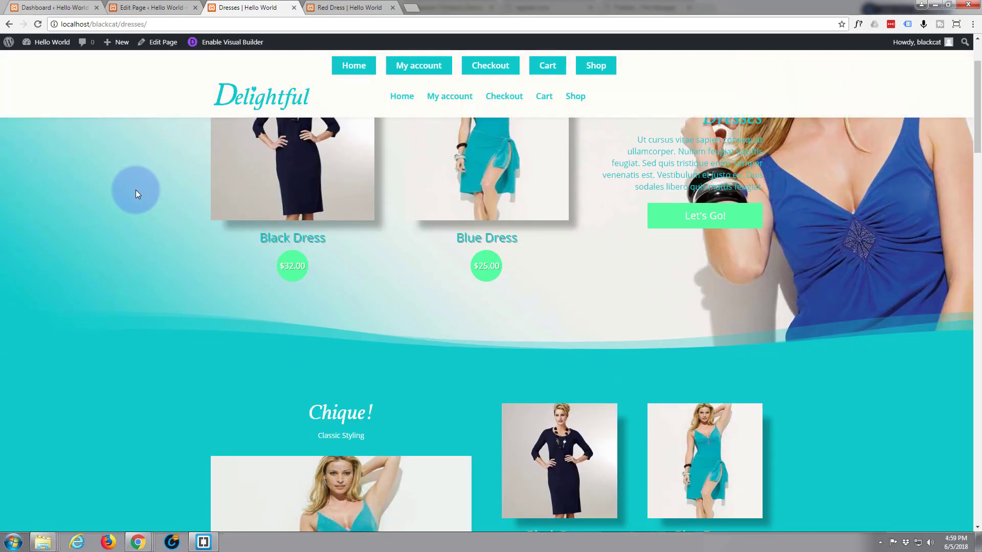
pyautogui.scroll(2, 136, 189)
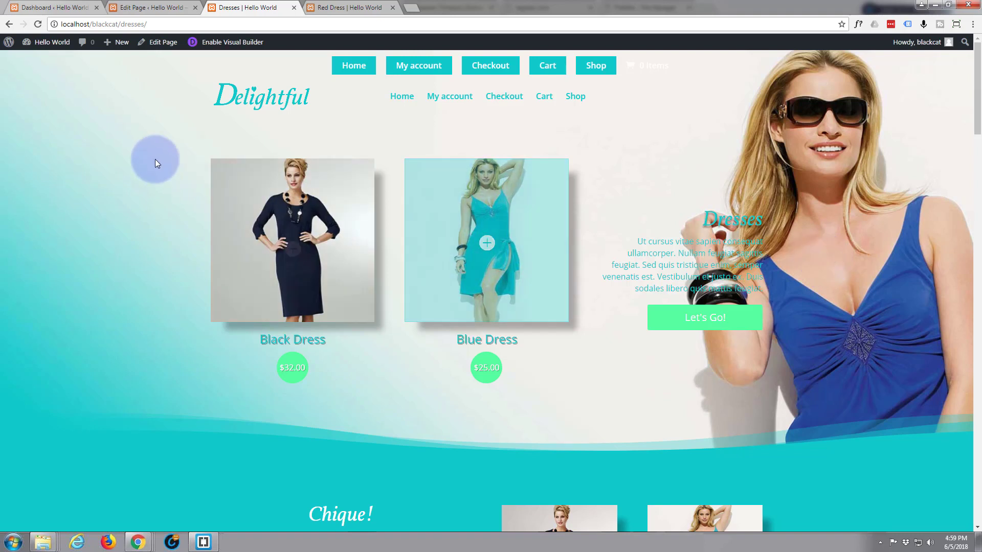
# Re-enable the visual builder, try Top Center and Top Right for the first section's background image position, and set it to Center.
pyautogui.click(216, 43)
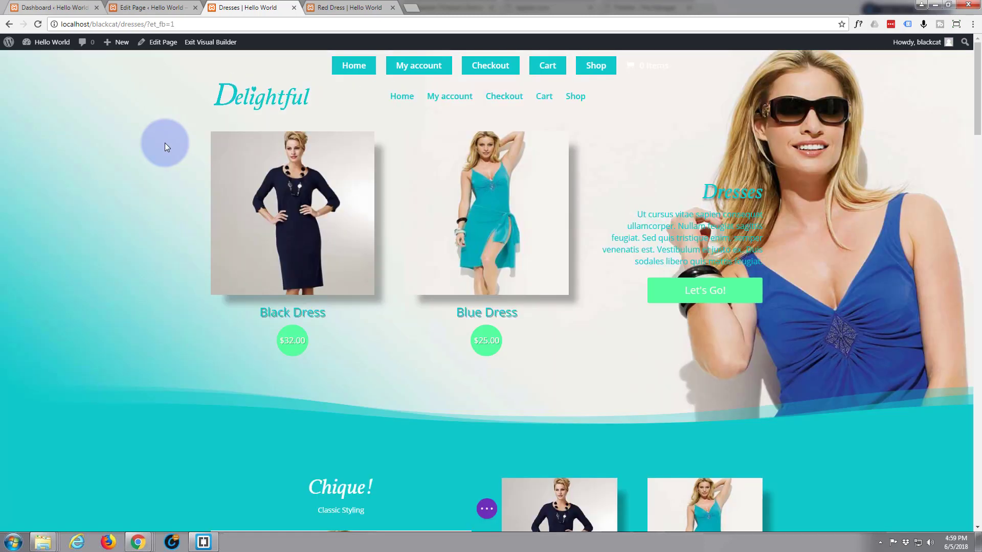
pyautogui.moveTo(73, 136)
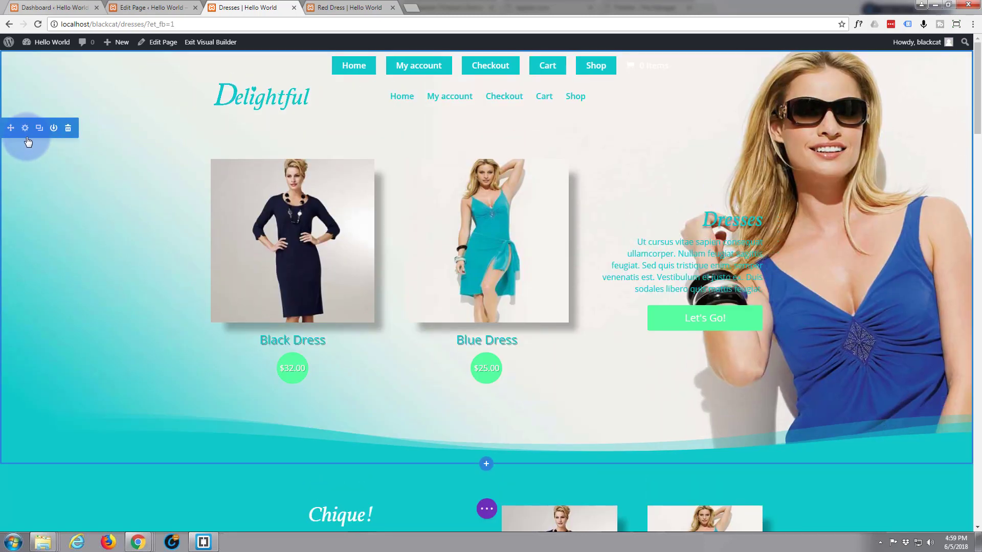
pyautogui.click(24, 130)
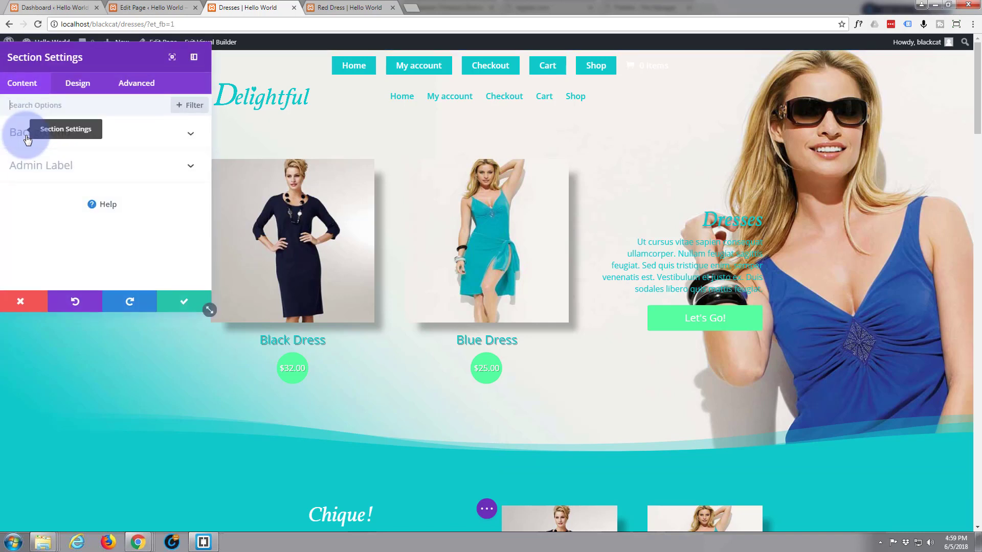
pyautogui.click(182, 141)
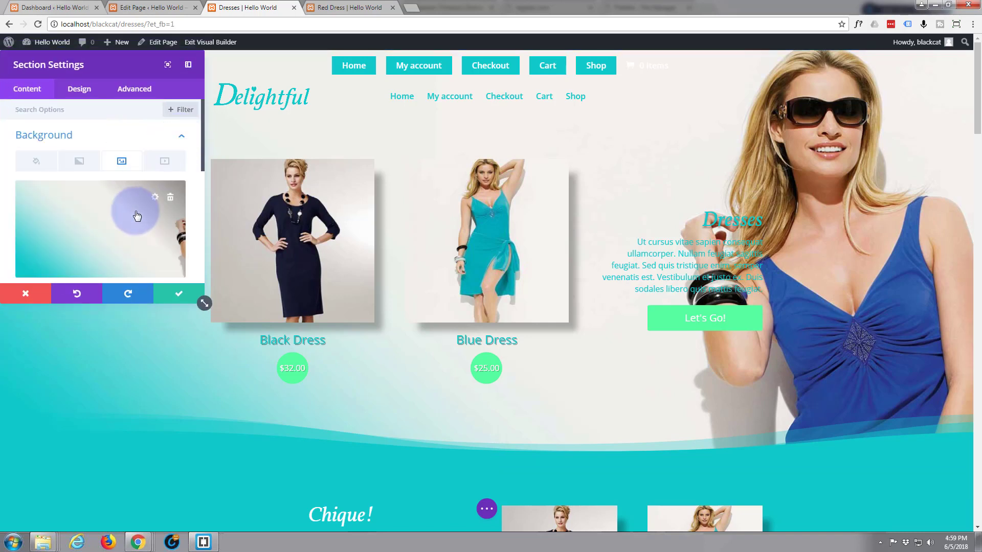
pyautogui.scroll(-5, 135, 211)
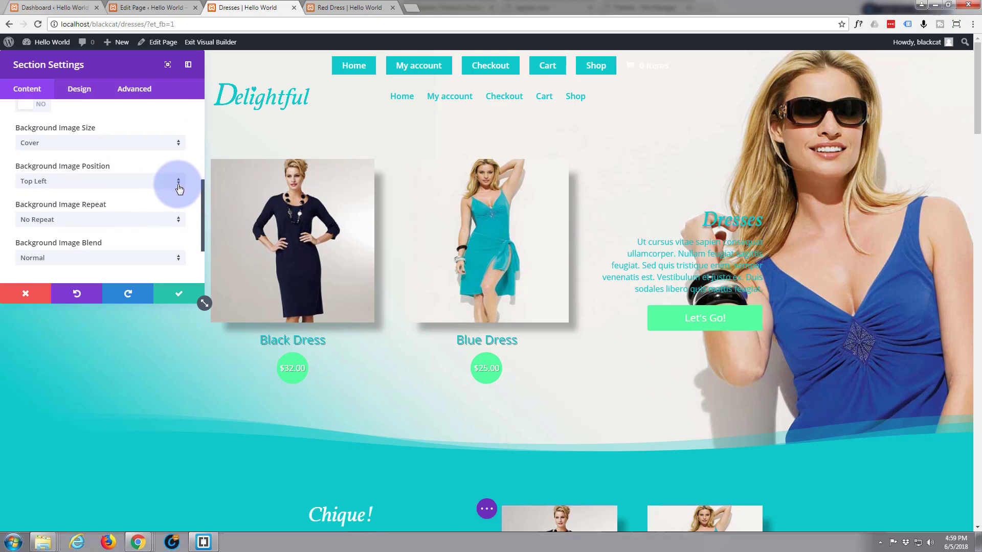
pyautogui.click(178, 187)
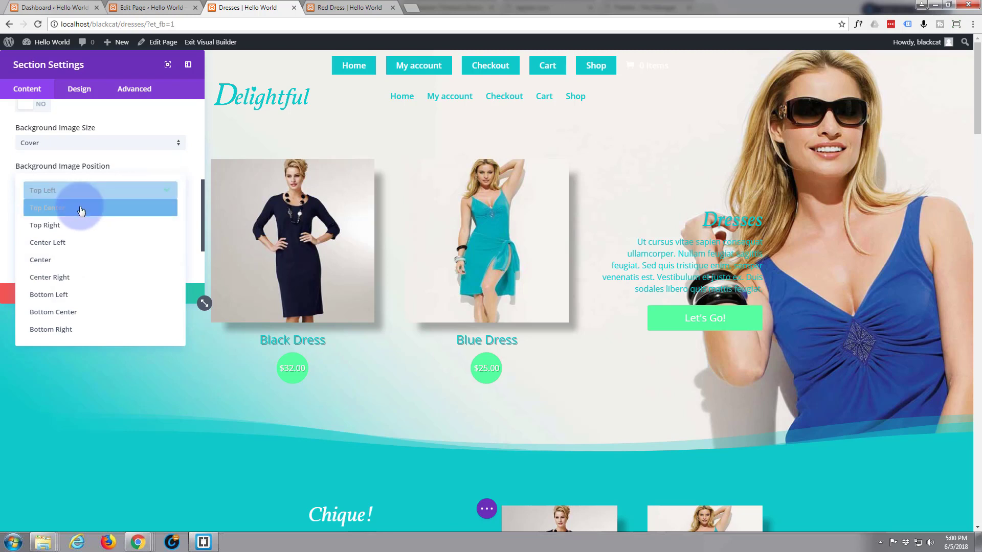
pyautogui.click(81, 208)
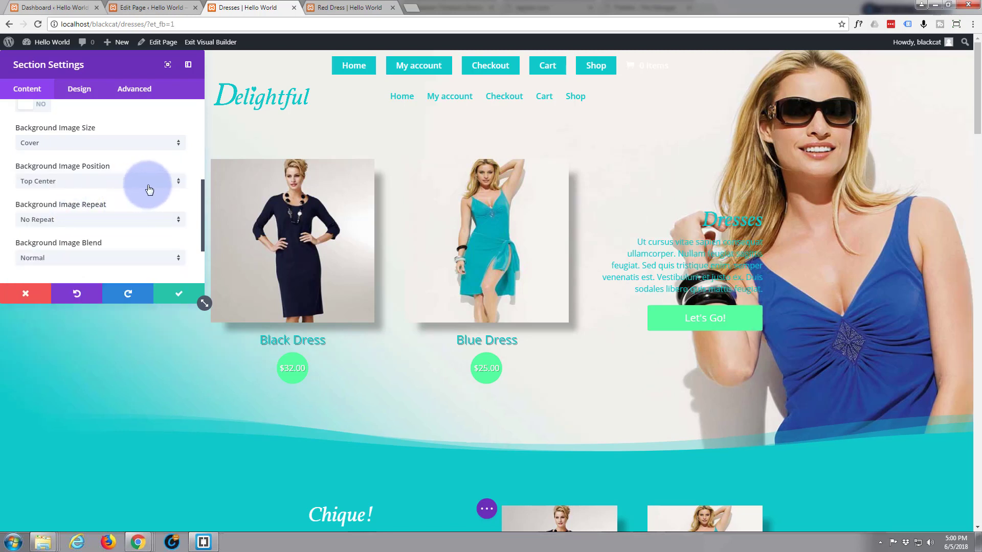
pyautogui.click(176, 184)
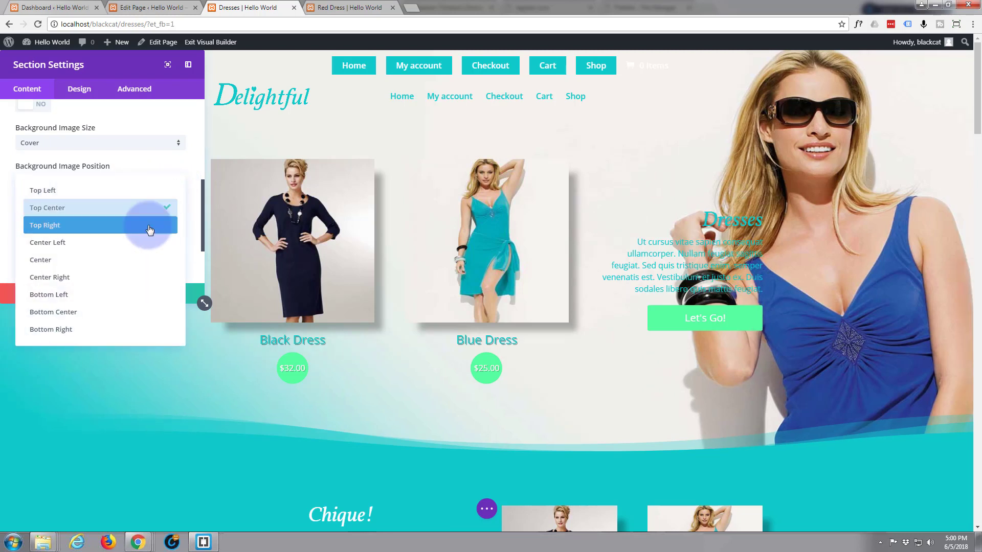
pyautogui.click(147, 226)
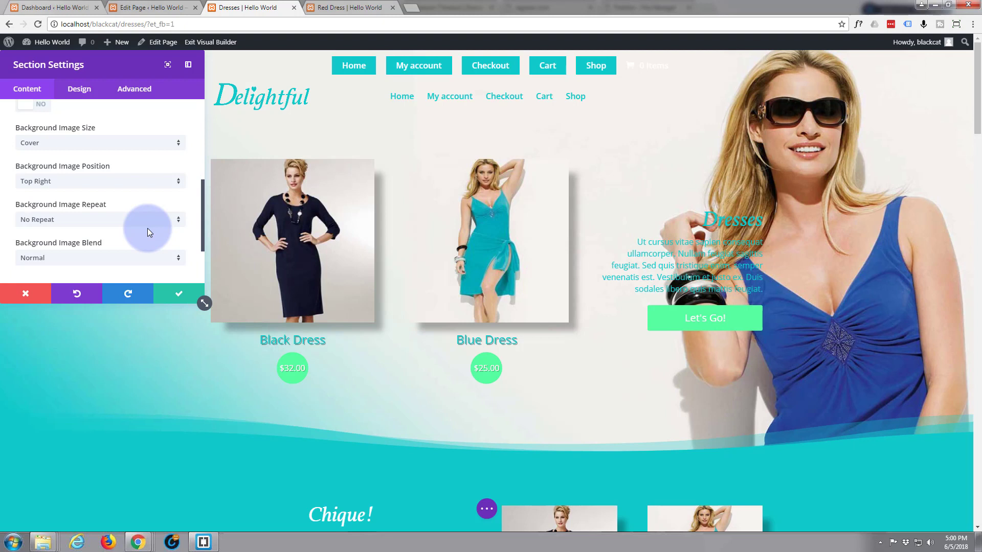
pyautogui.click(176, 182)
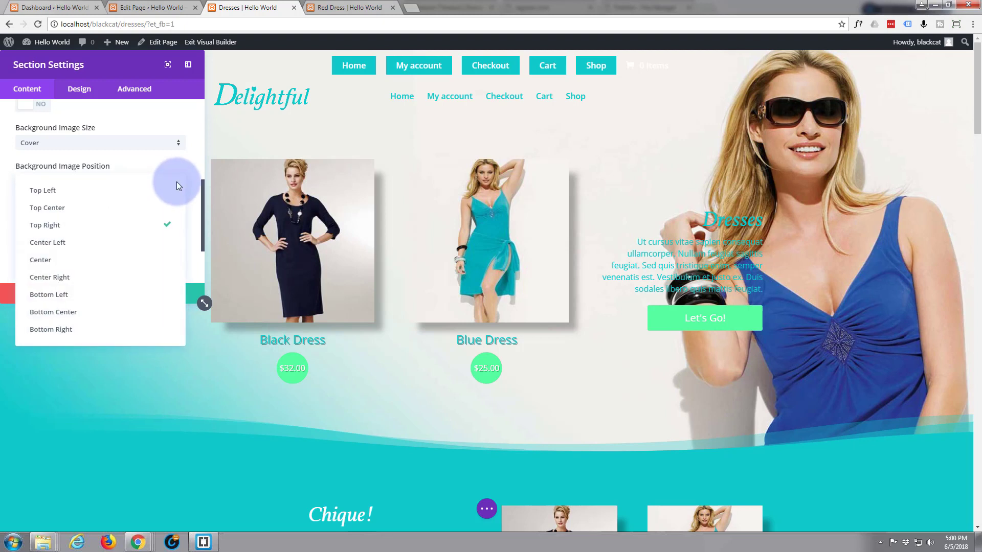
pyautogui.click(102, 260)
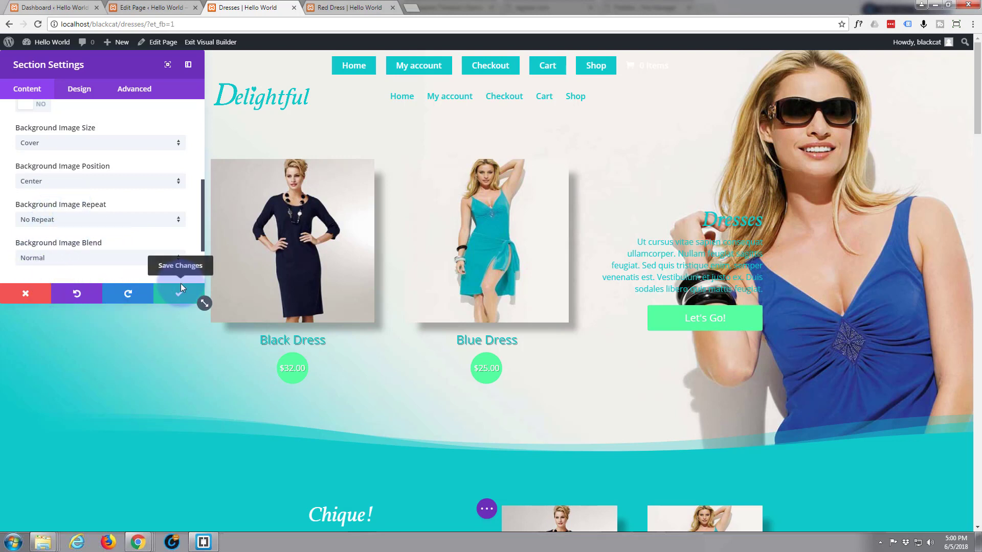
# Replace the first section's background image with bkbr.jpg from the media library and save the section settings.
pyautogui.scroll(2, 77, 263)
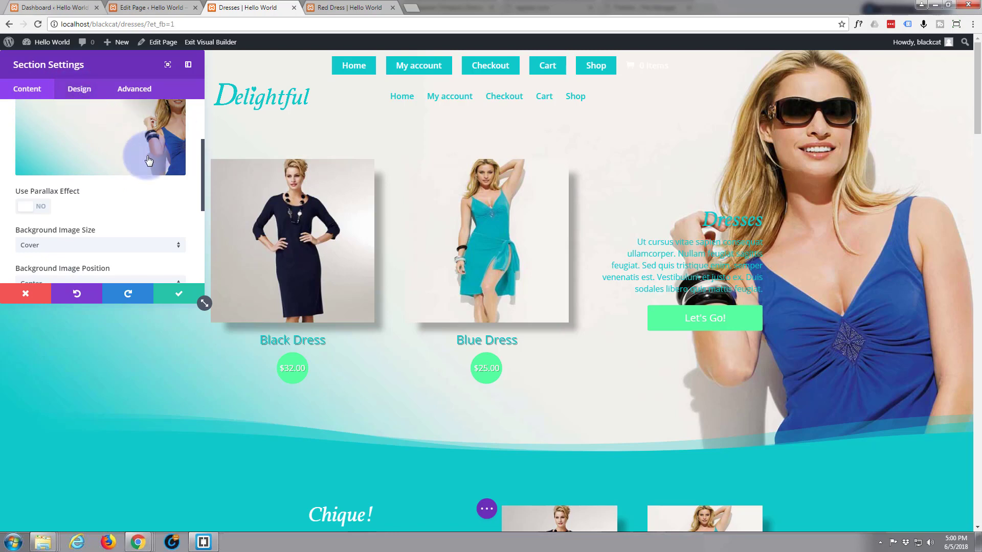
pyautogui.scroll(2, 151, 164)
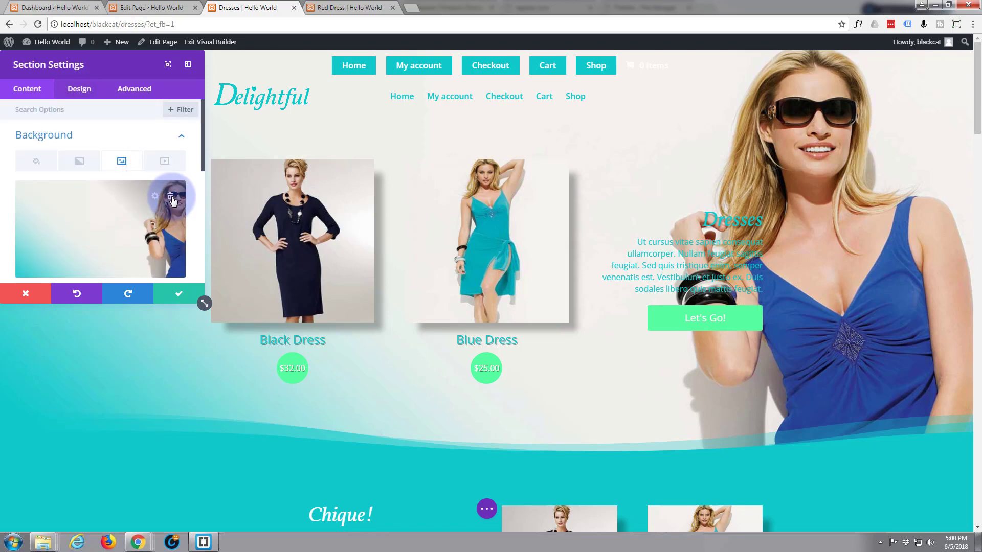
pyautogui.click(171, 200)
pyautogui.click(103, 221)
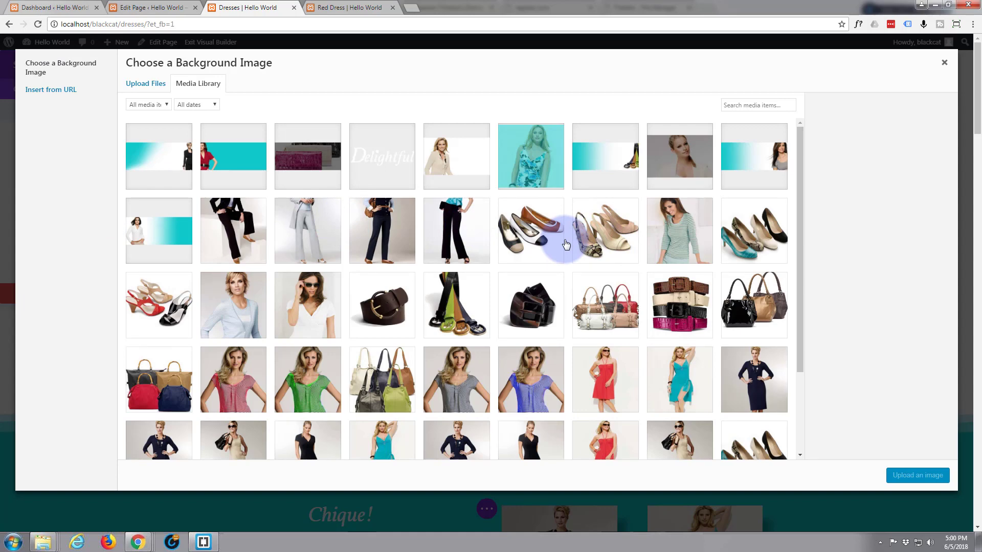
pyautogui.scroll(-3, 566, 244)
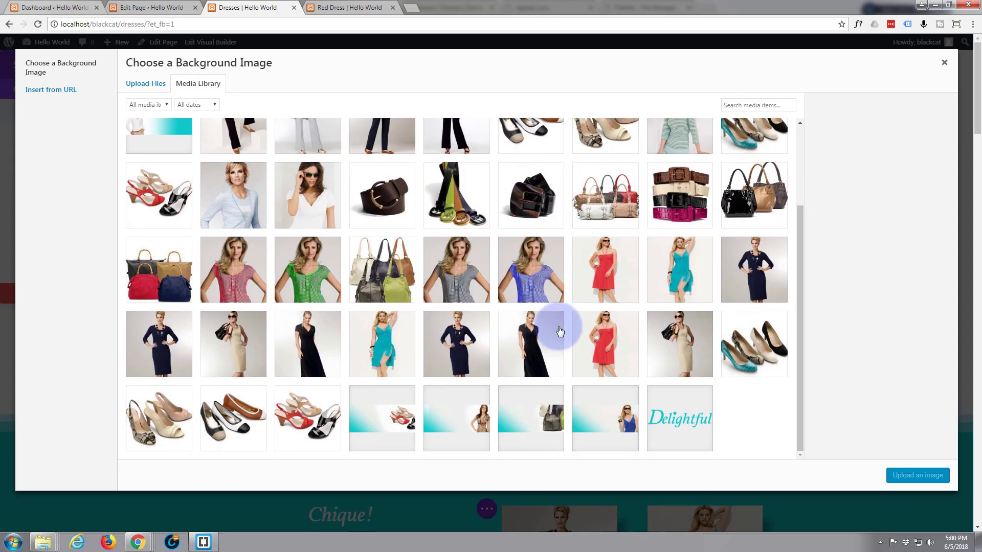
pyautogui.scroll(3, 620, 422)
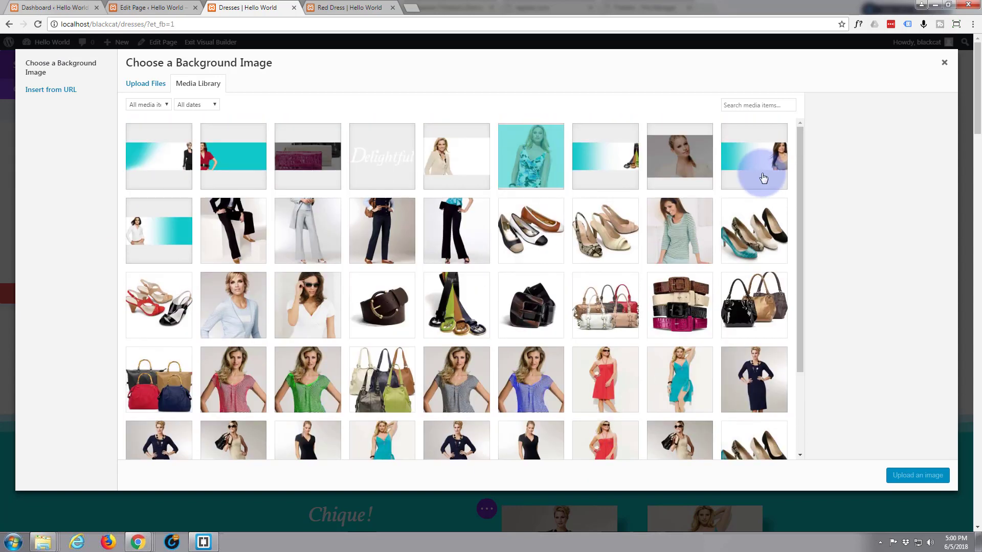
pyautogui.click(763, 178)
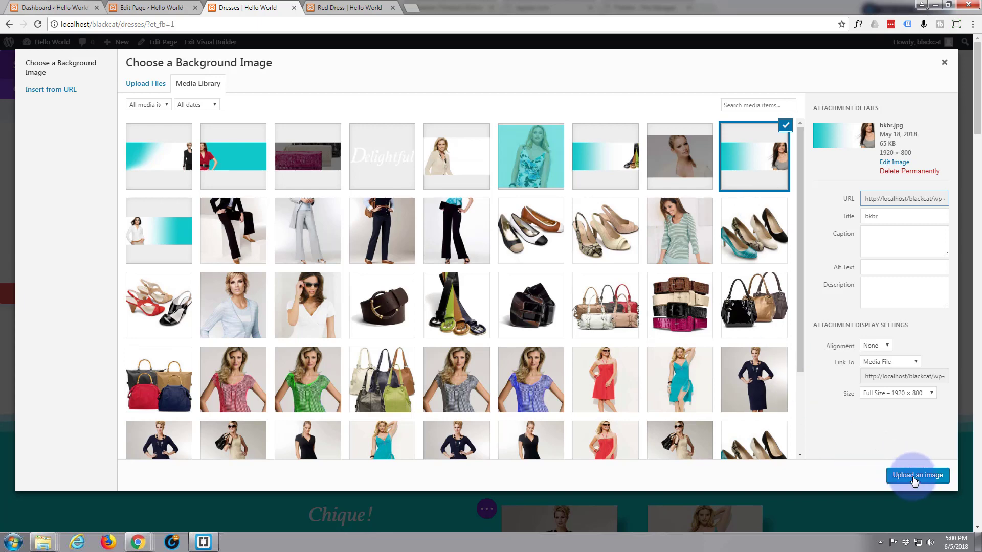
pyautogui.click(913, 475)
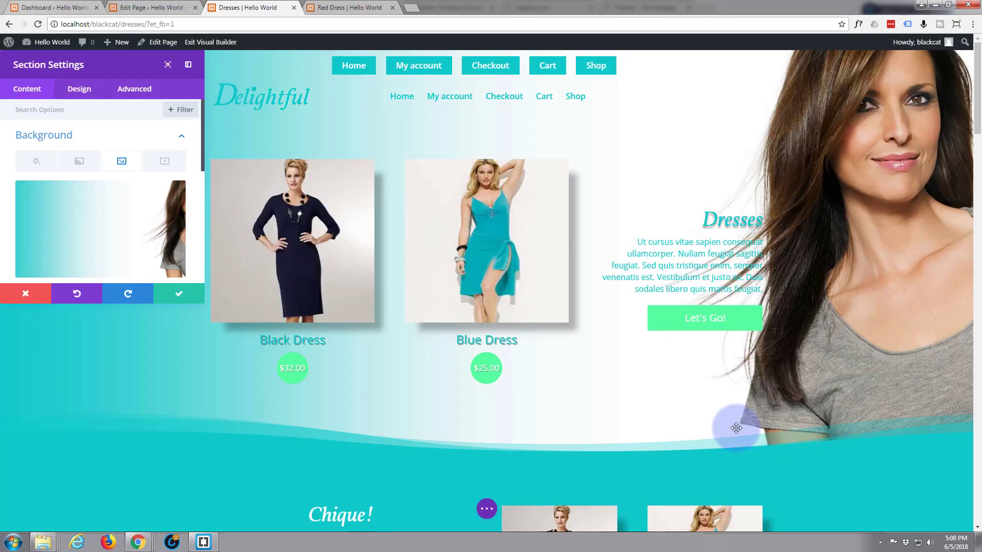
pyautogui.click(176, 295)
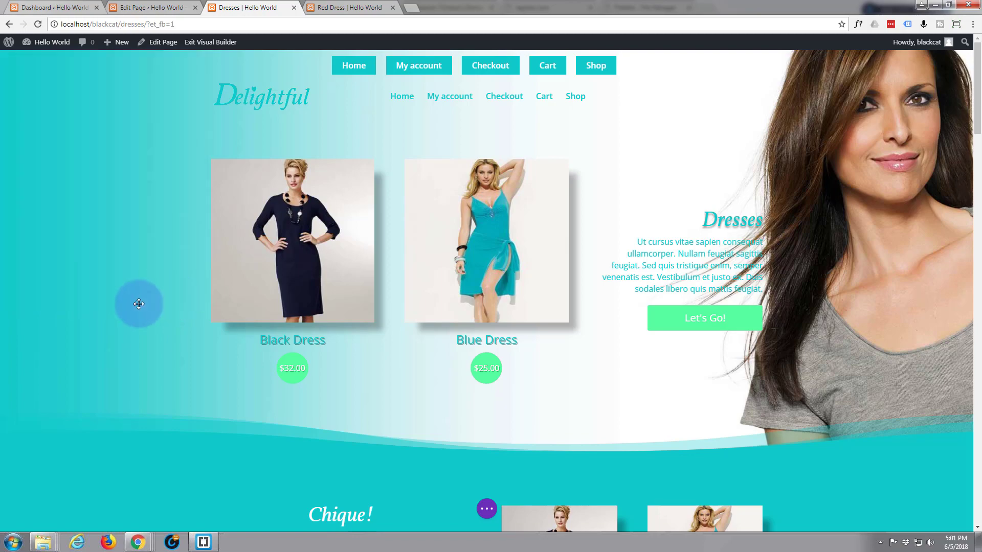
# Look over the whole Dresses page, from the header section to the green counter area and back.
pyautogui.scroll(-10, 139, 304)
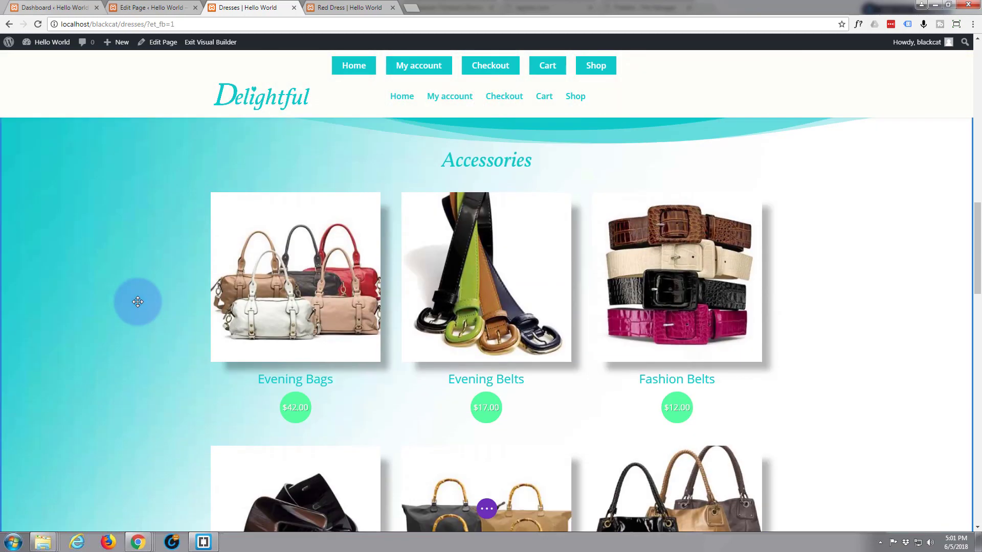
pyautogui.scroll(-12, 138, 302)
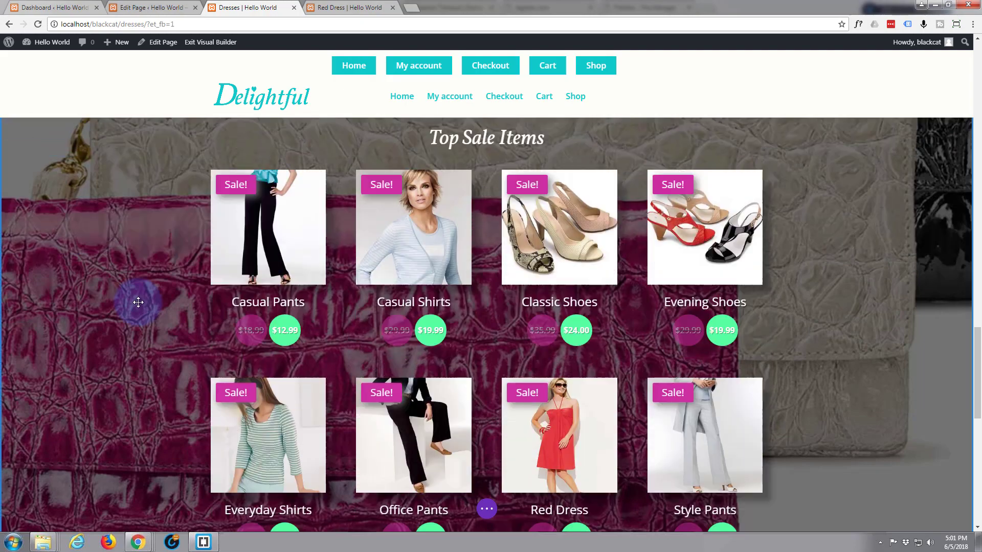
pyautogui.scroll(-10, 138, 302)
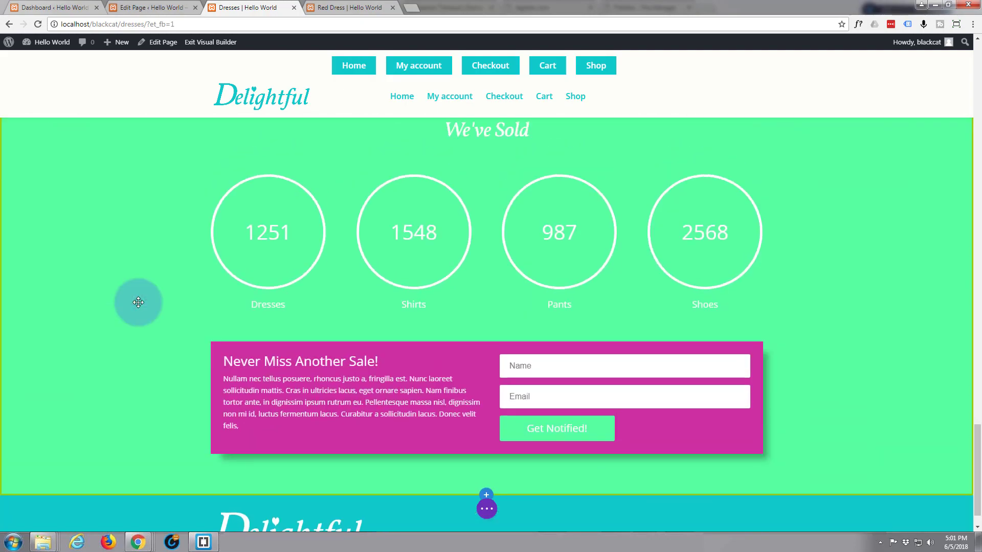
pyautogui.scroll(12, 138, 302)
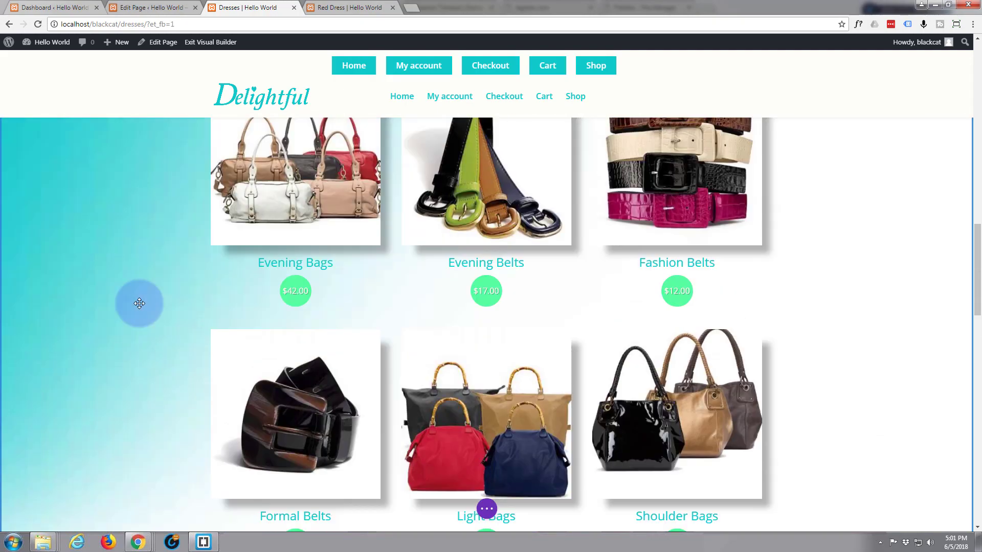
pyautogui.scroll(12, 139, 304)
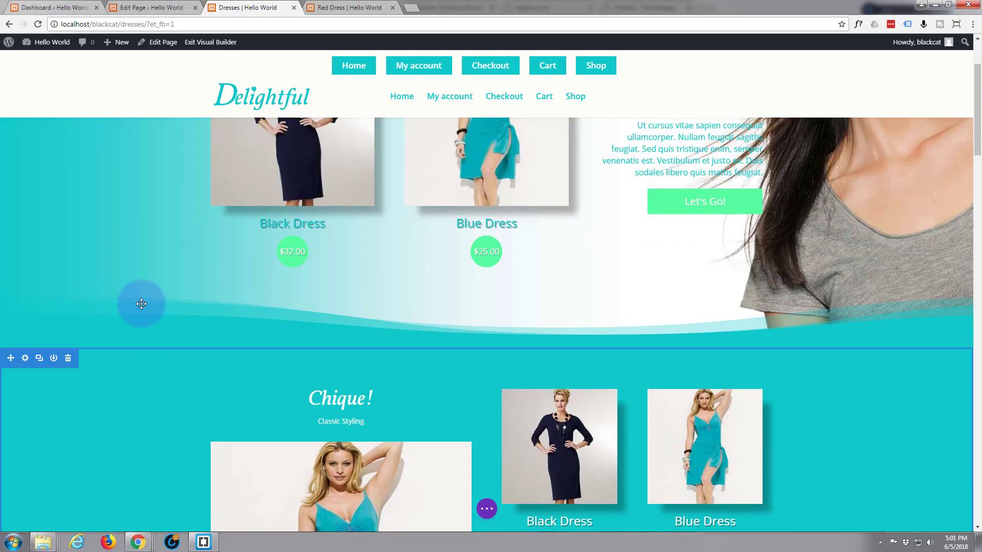
pyautogui.scroll(3, 141, 304)
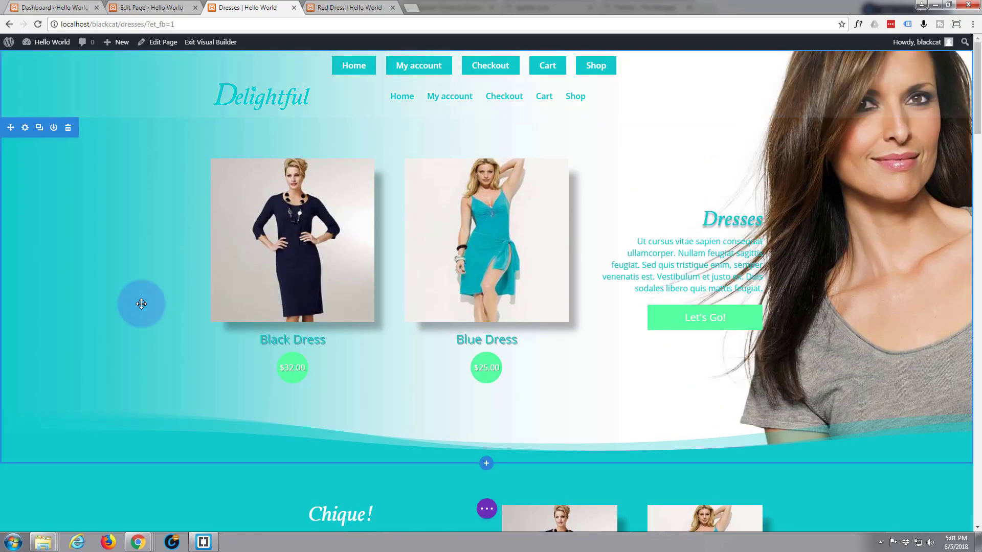
# Leave the visual builder for the backend editor and save the Dresses page layout to the Divi Library as prpage.
pyautogui.click(209, 43)
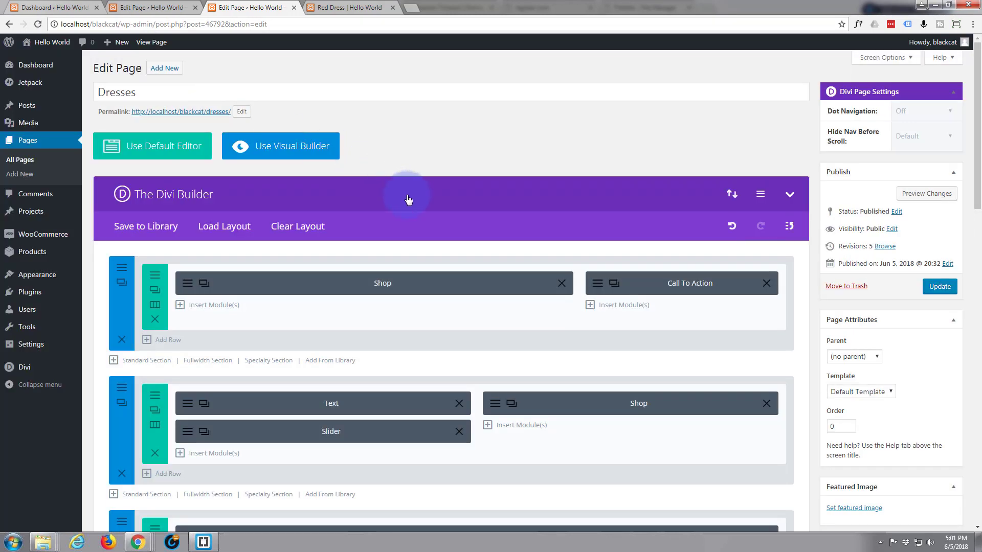
pyautogui.click(134, 234)
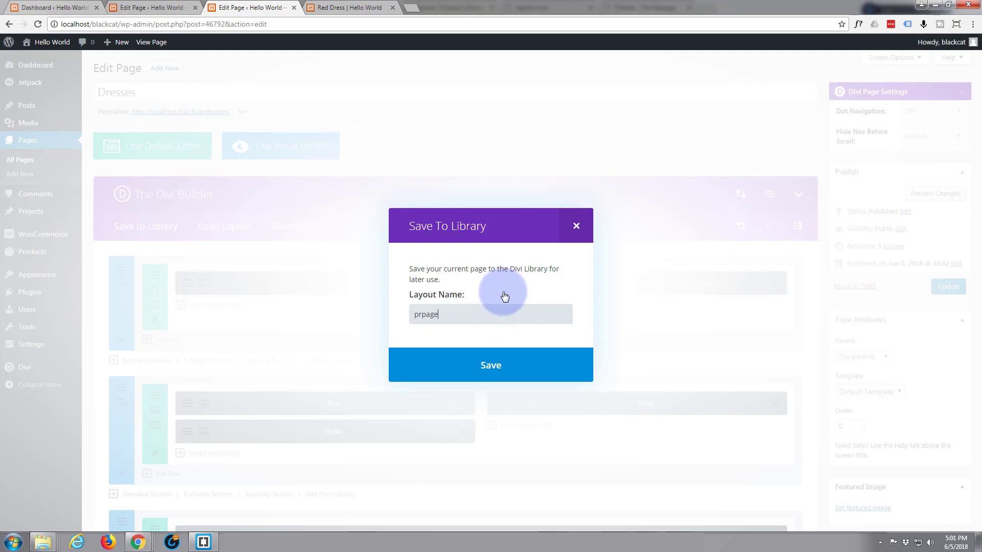
pyautogui.click(491, 366)
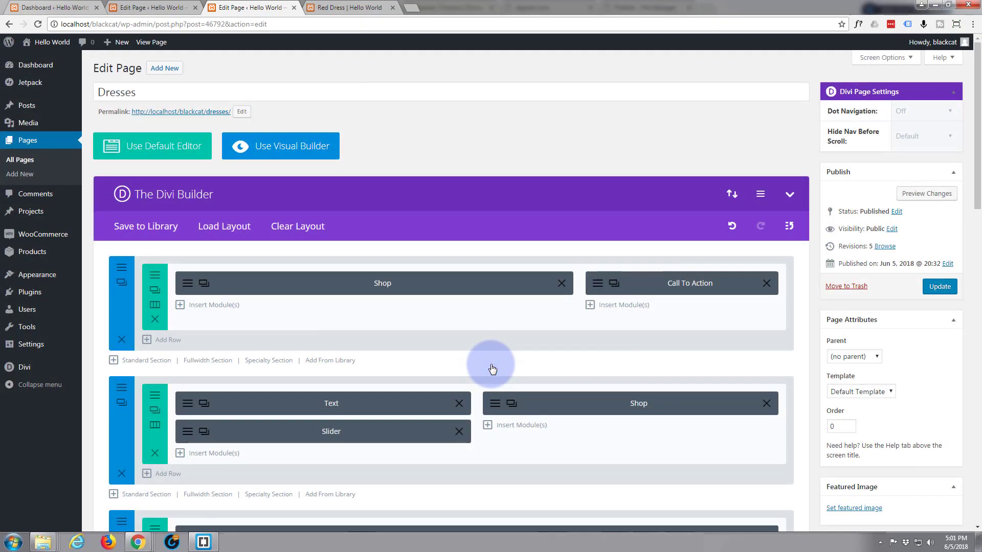
# Leave the Dresses page editor and start a new post titled Shirts.
pyautogui.click(110, 45)
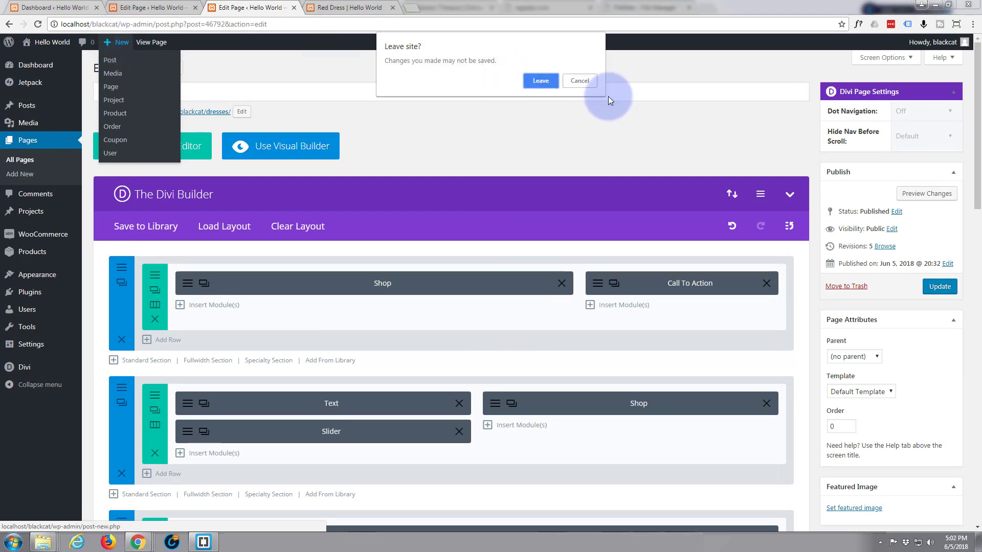
pyautogui.click(540, 81)
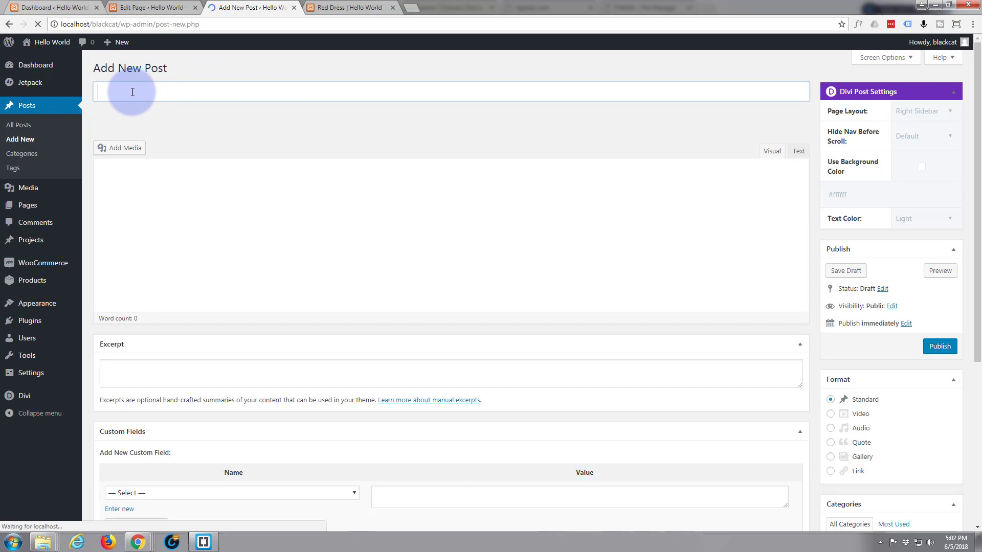
pyautogui.write('Shirts')
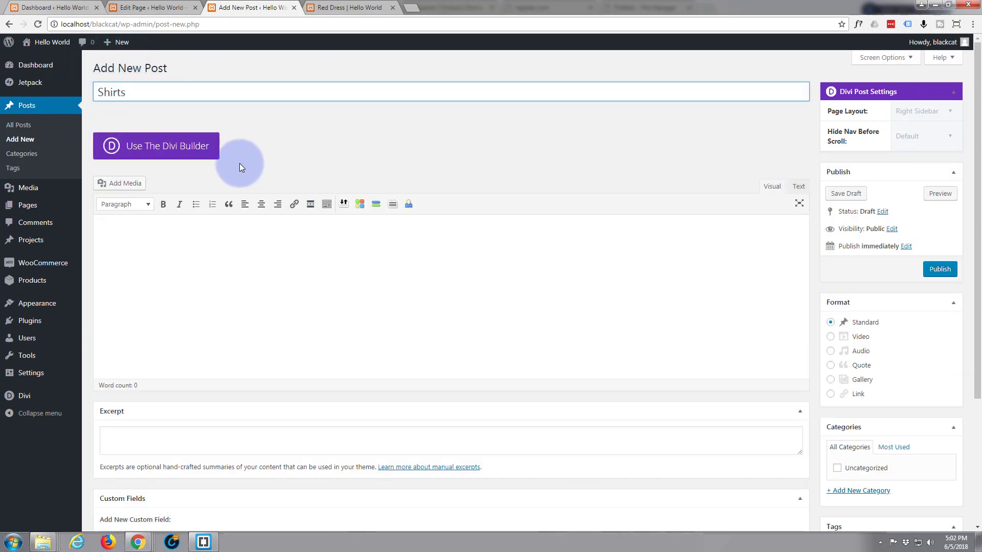
# Load the saved prpage layout into the Shirts post with the Divi Builder, then publish and preview the post.
pyautogui.click(175, 153)
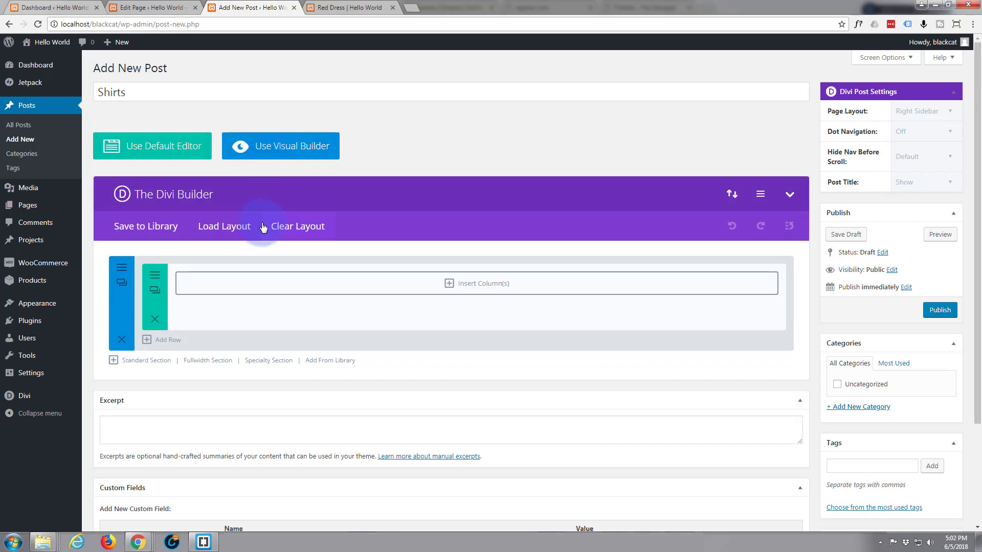
pyautogui.click(217, 224)
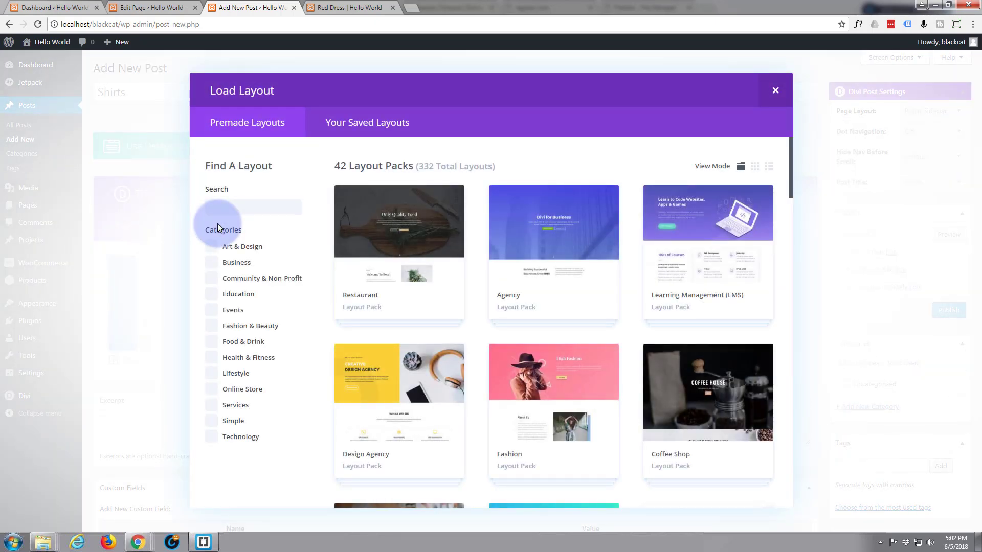
pyautogui.click(384, 123)
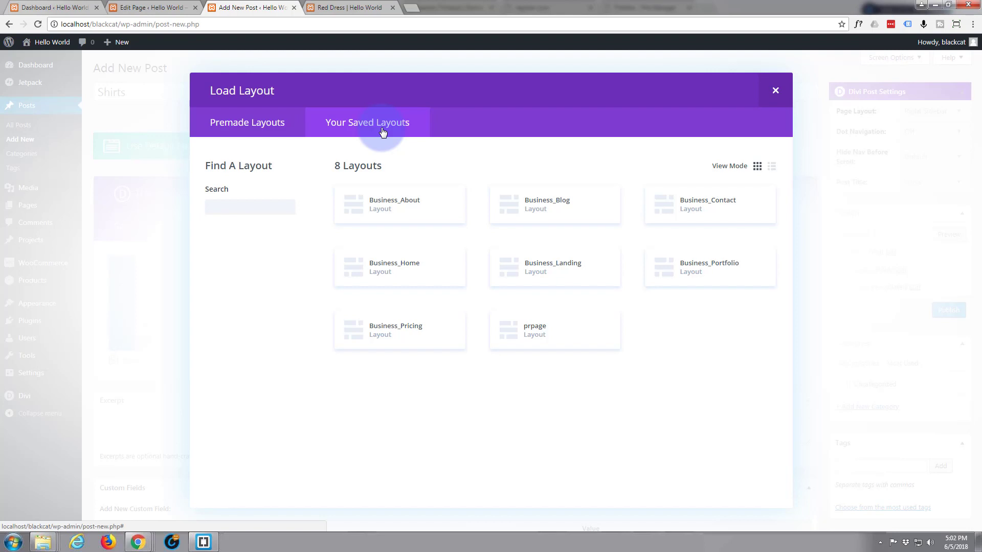
pyautogui.click(539, 338)
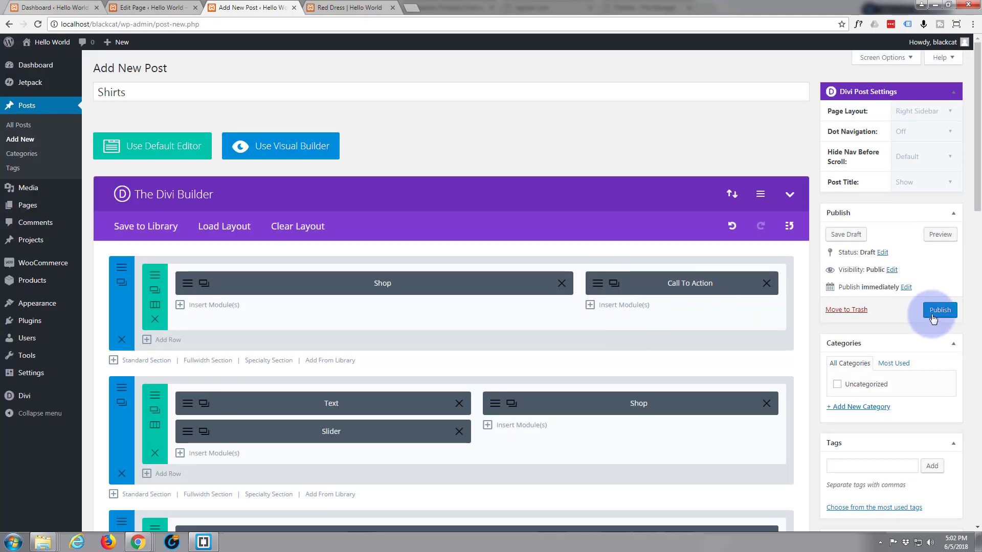
pyautogui.click(933, 317)
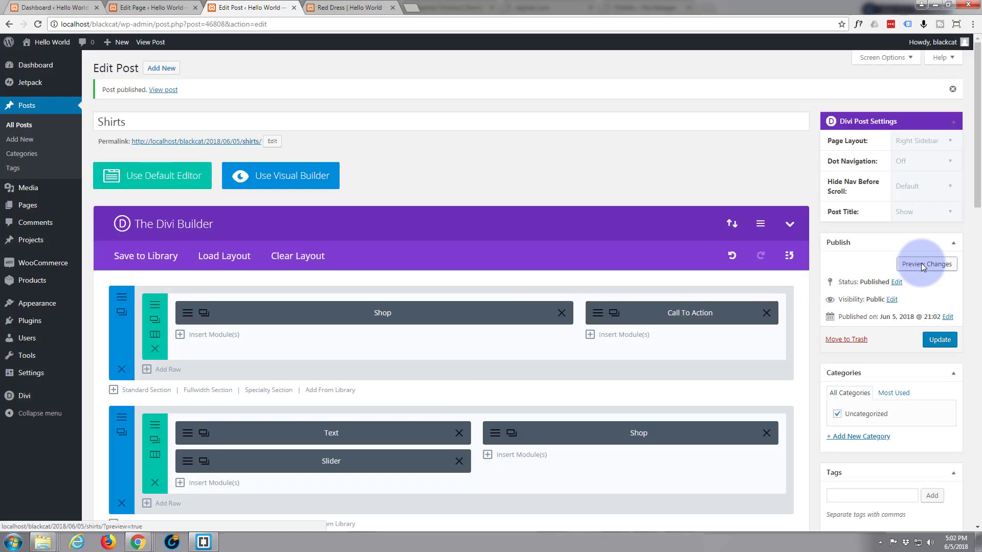
pyautogui.click(922, 263)
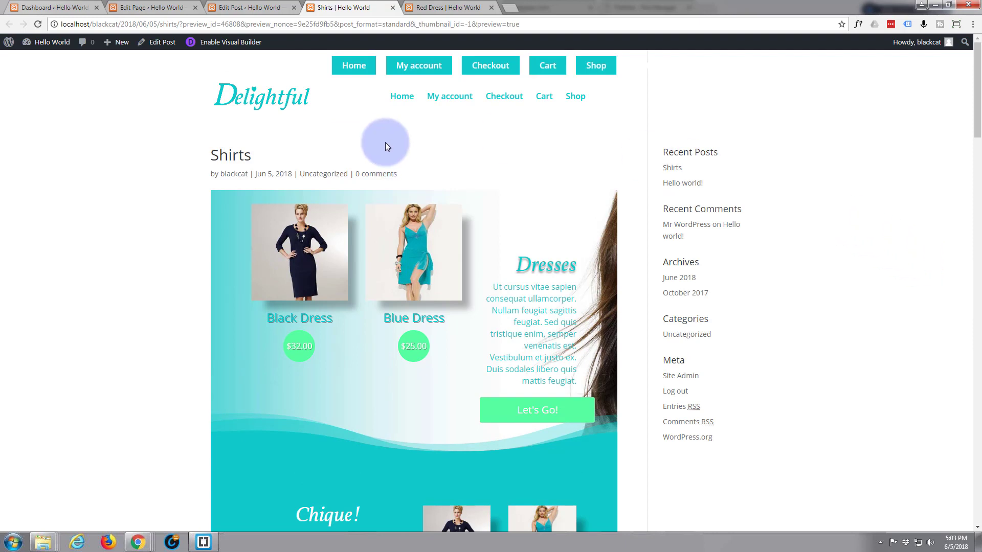
# Set the Shirts post's page layout to Fullwidth, hide its post title and update the post.
pyautogui.click(240, 7)
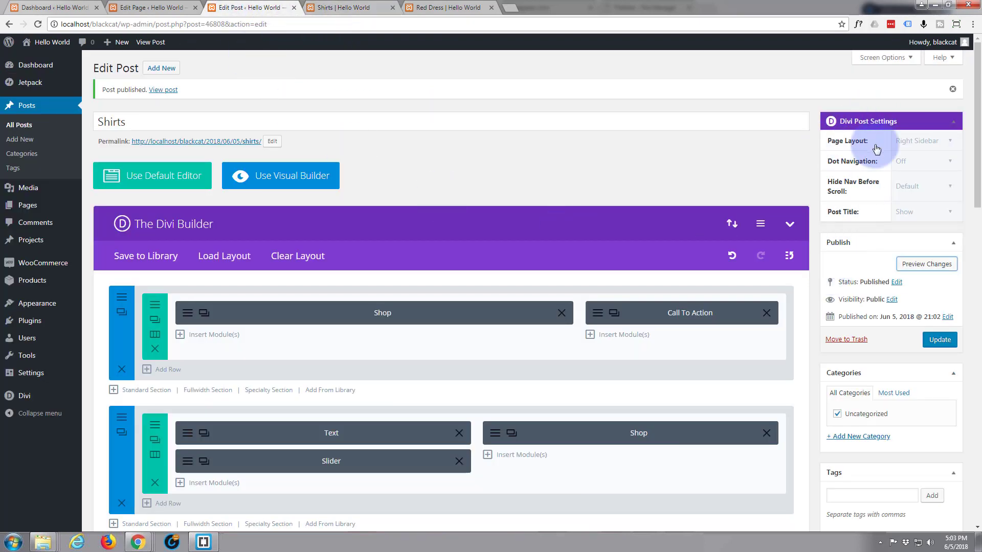
pyautogui.click(950, 141)
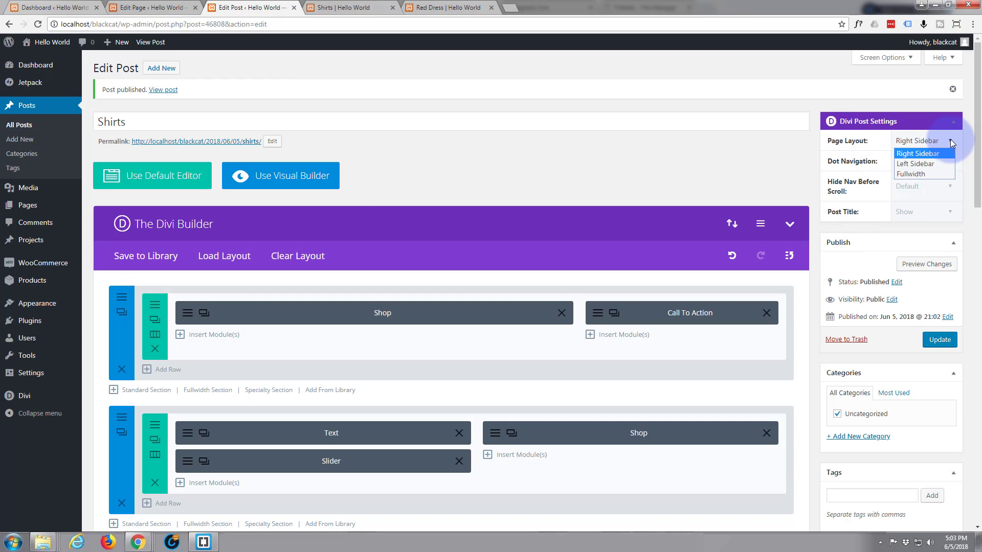
pyautogui.click(934, 177)
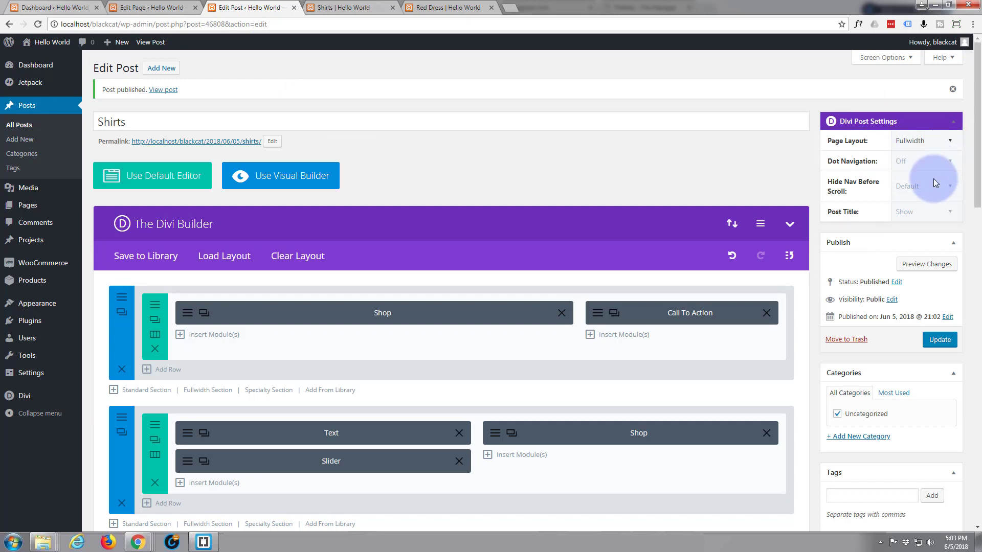
pyautogui.click(952, 212)
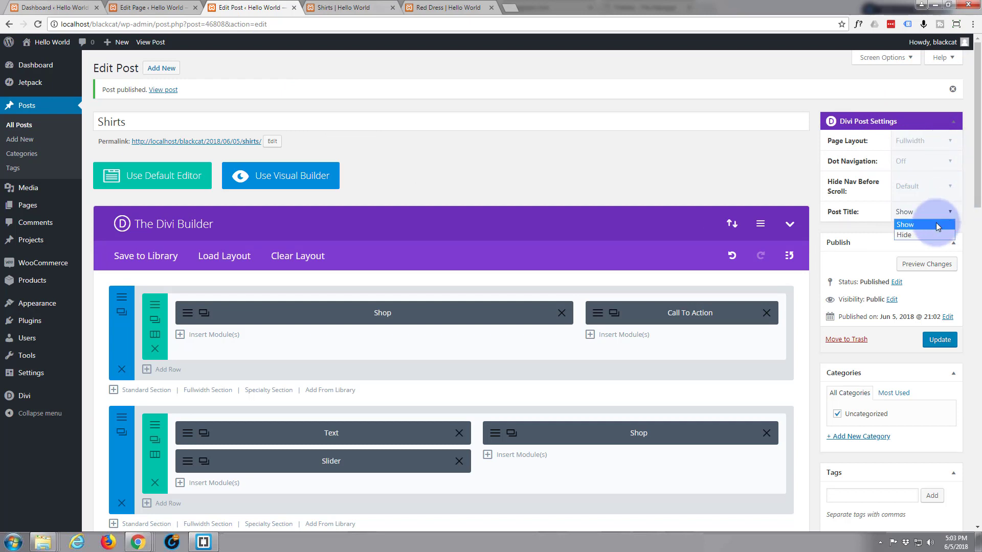
pyautogui.click(927, 235)
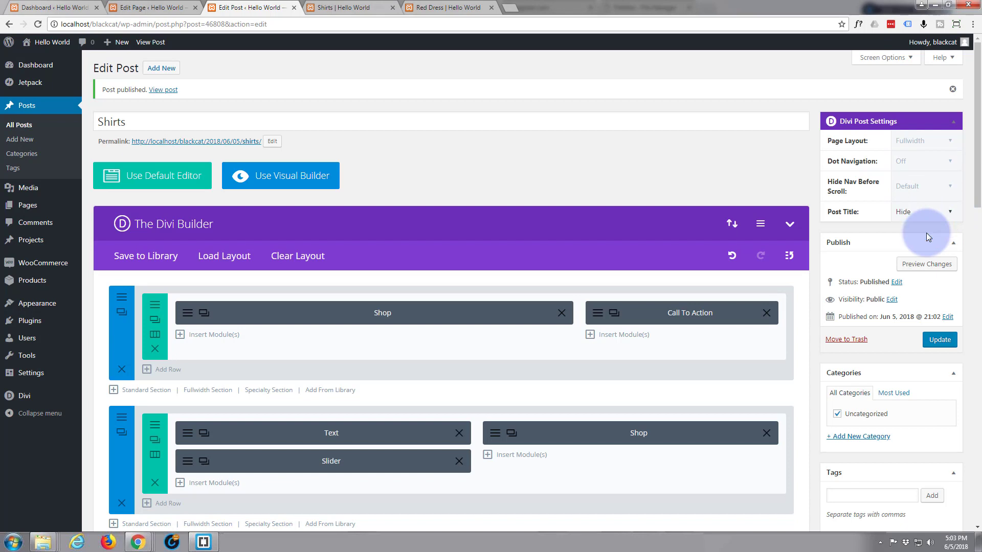
pyautogui.click(938, 340)
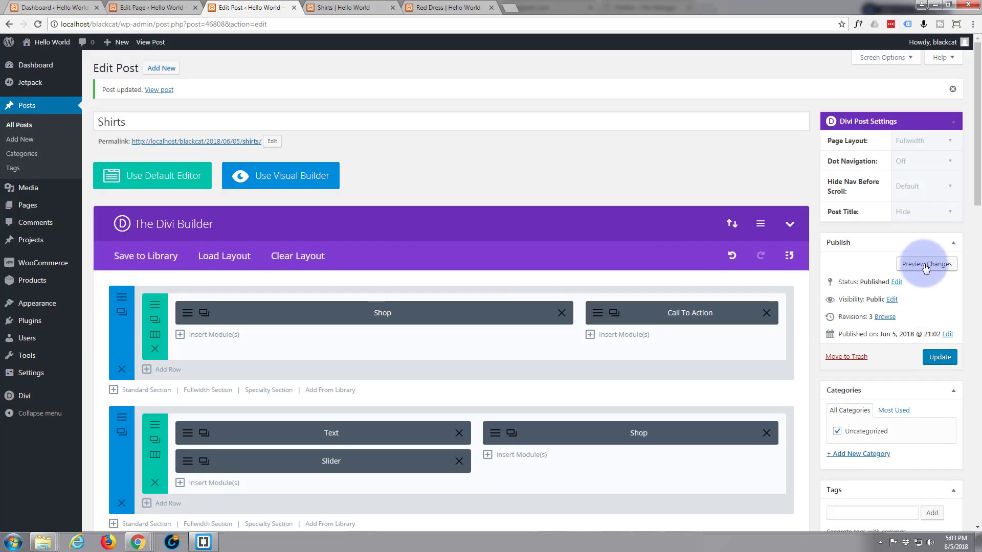
# Preview the updated Shirts post and look over its header and Chique! section.
pyautogui.click(926, 266)
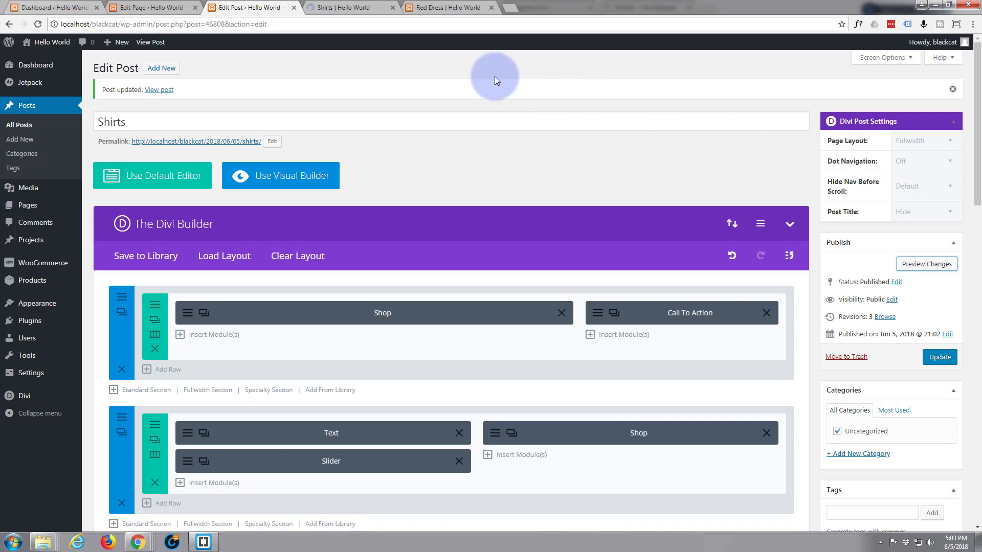
pyautogui.click(366, 11)
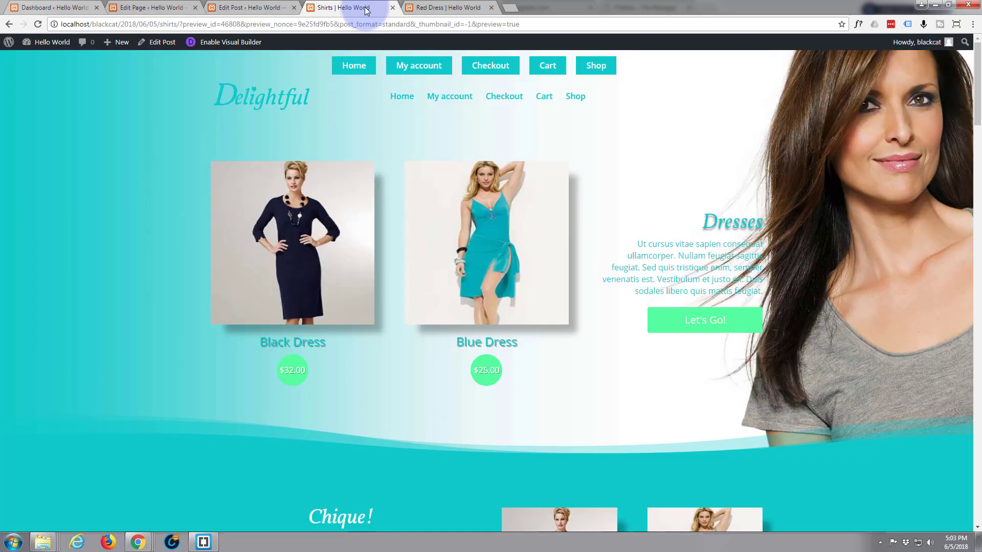
pyautogui.scroll(-4, 179, 254)
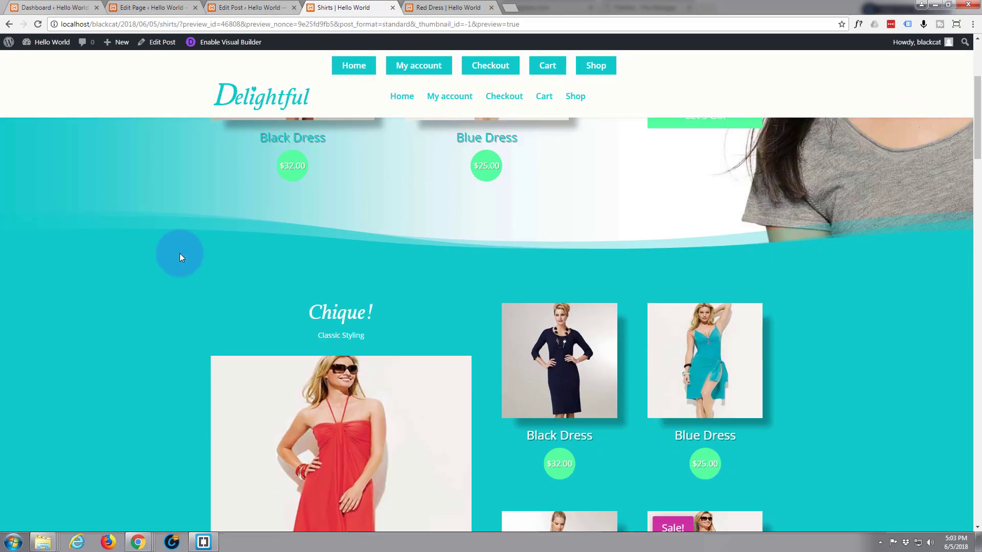
pyautogui.scroll(5, 179, 253)
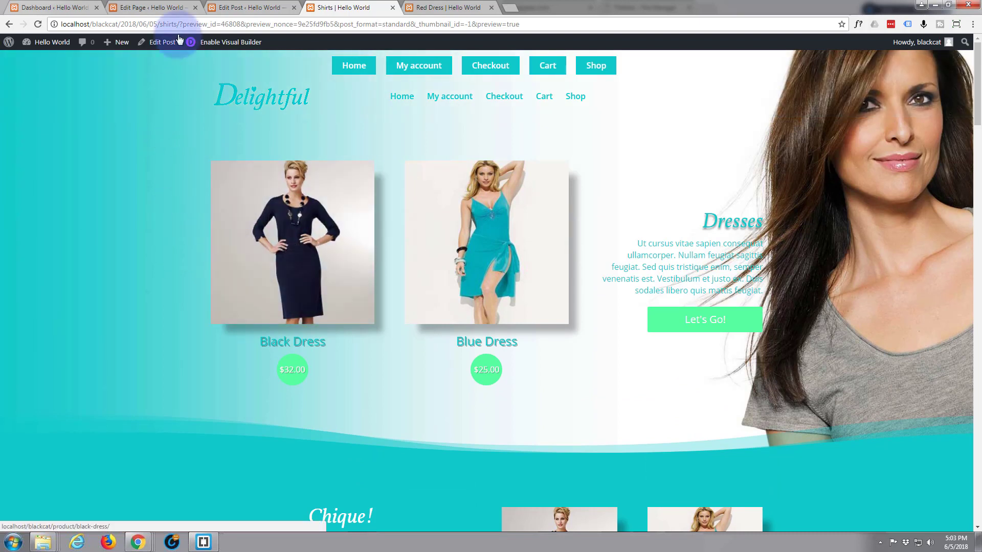
# Enable the visual builder on the Shirts post and make the header's Shop module include only the Shirts category instead of Dresses.
pyautogui.click(218, 44)
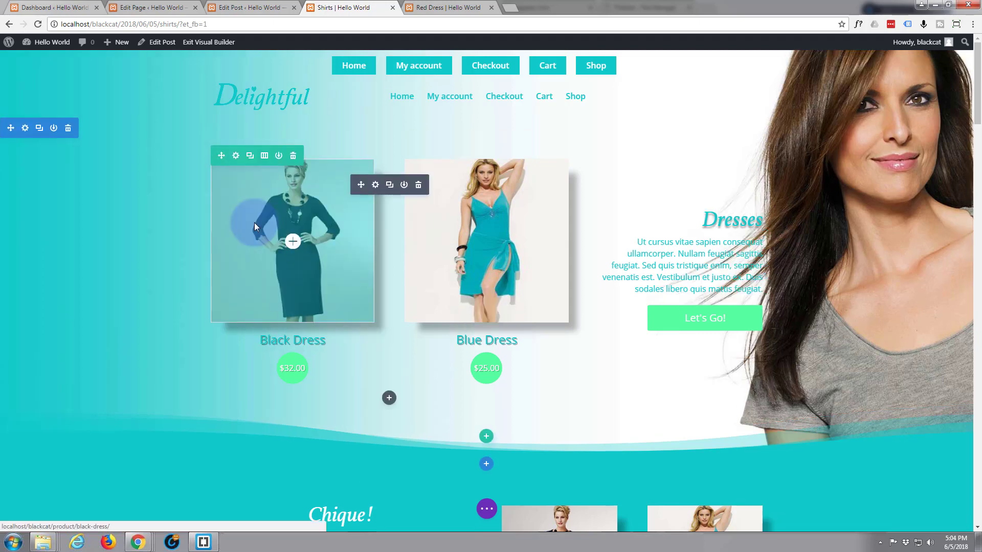
pyautogui.click(376, 186)
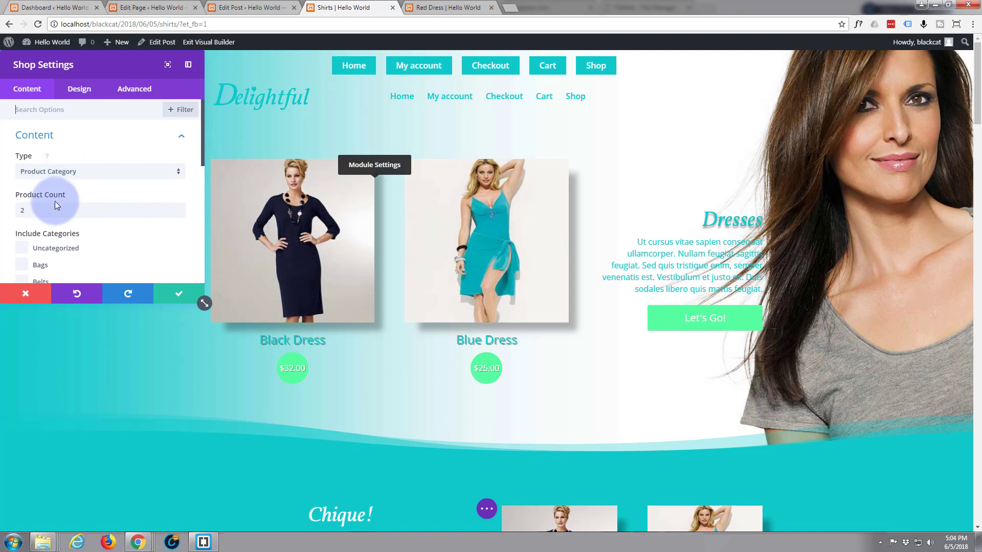
pyautogui.scroll(-5, 60, 202)
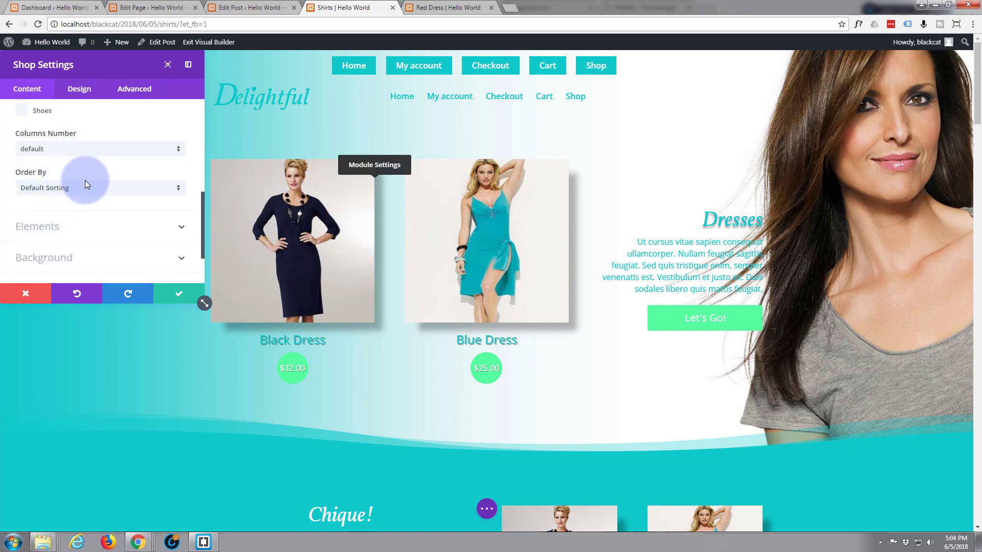
pyautogui.scroll(-2, 85, 180)
pyautogui.scroll(3, 82, 184)
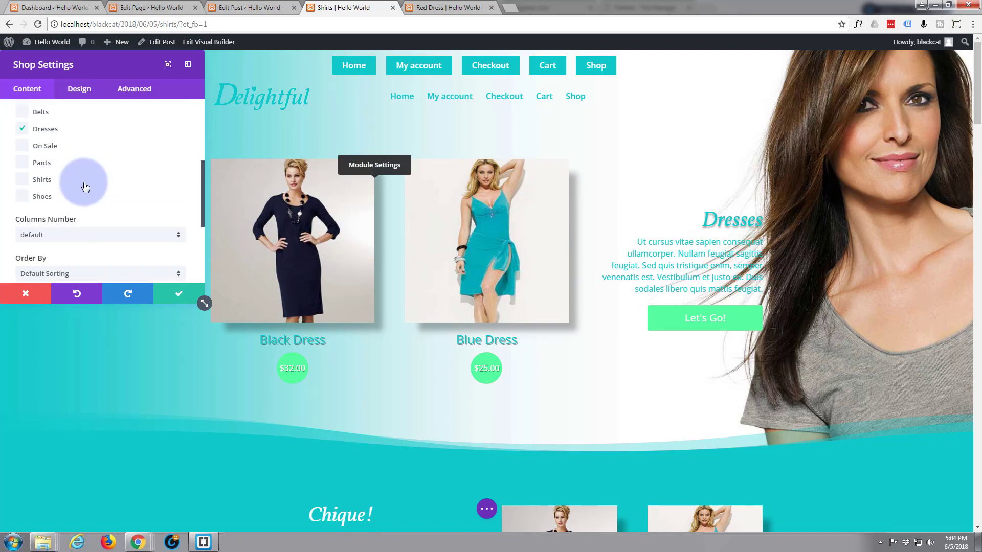
pyautogui.scroll(1, 82, 188)
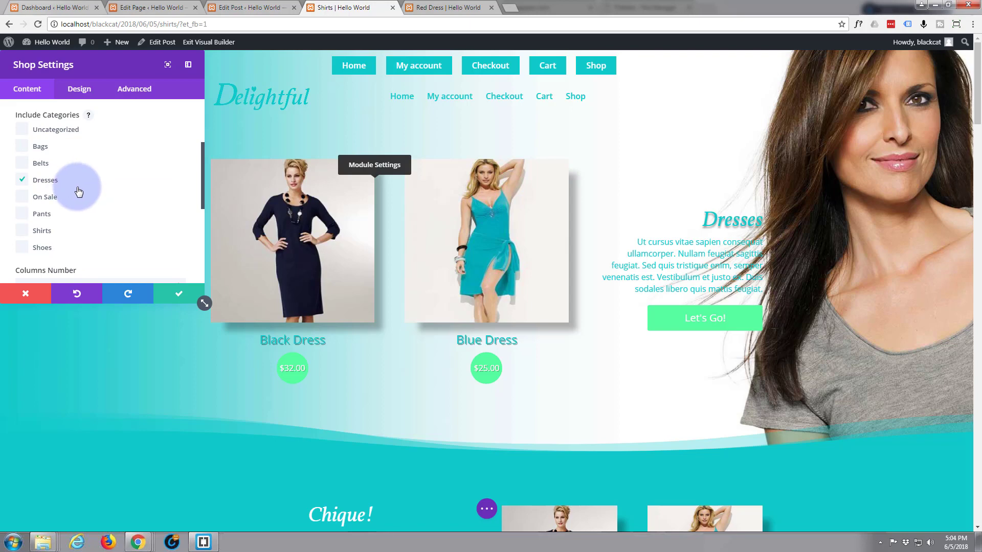
pyautogui.click(23, 231)
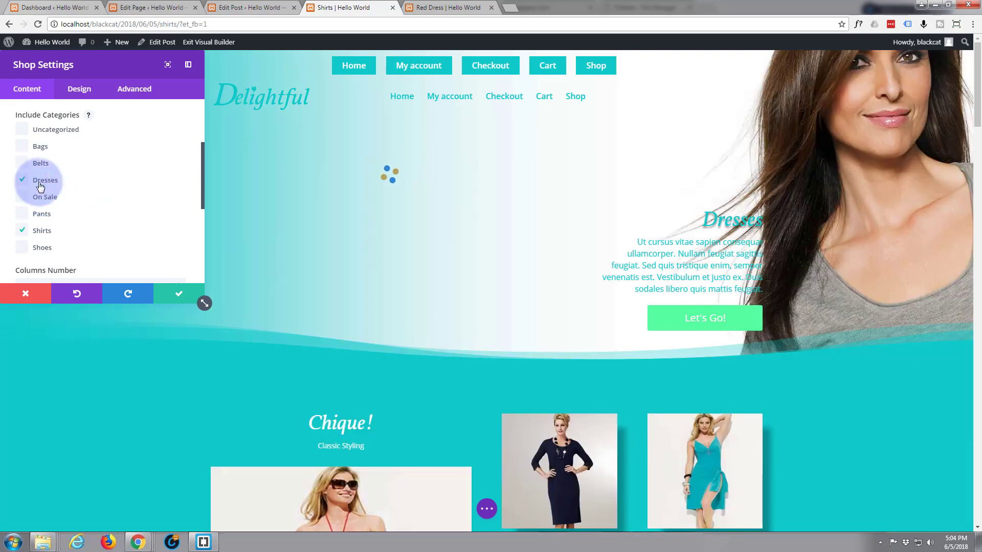
pyautogui.click(39, 183)
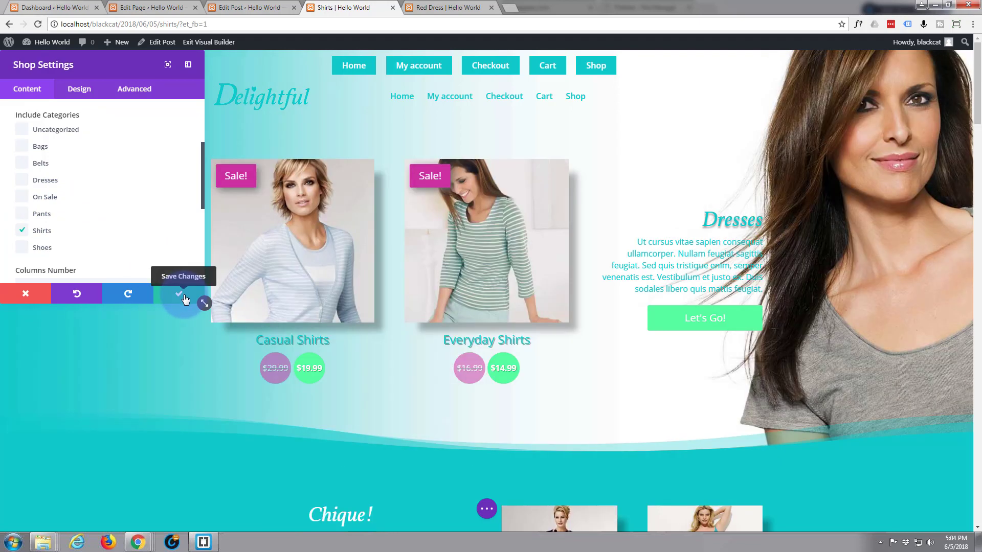
pyautogui.click(184, 299)
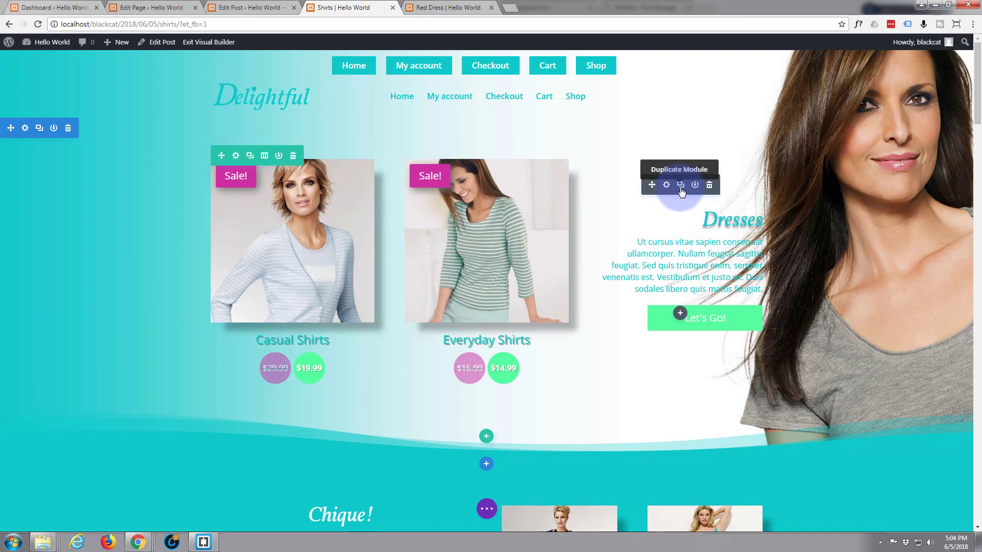
# Change the title of the header's call to action to Shirts and save the module.
pyautogui.click(667, 186)
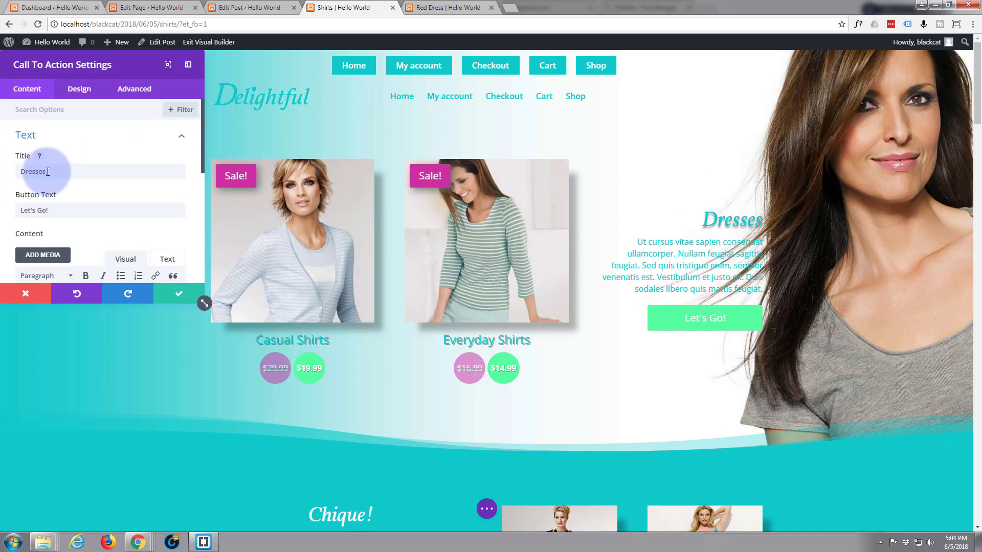
pyautogui.doubleClick(32, 172)
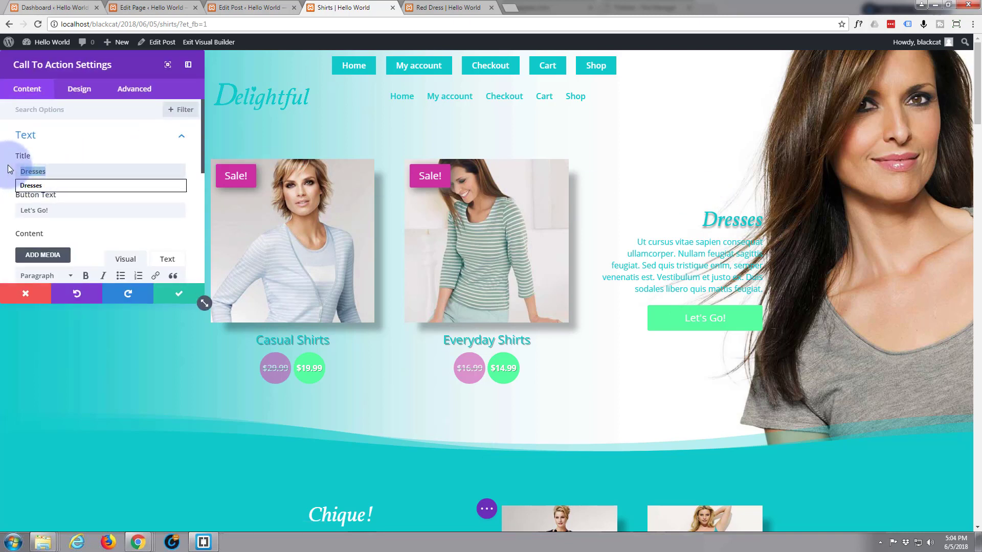
pyautogui.write('Shirts')
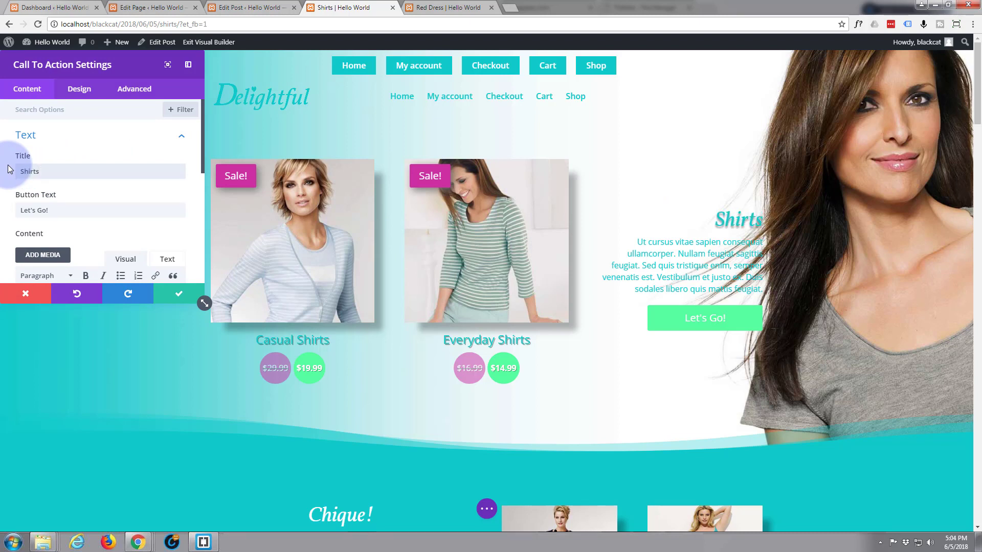
pyautogui.click(176, 298)
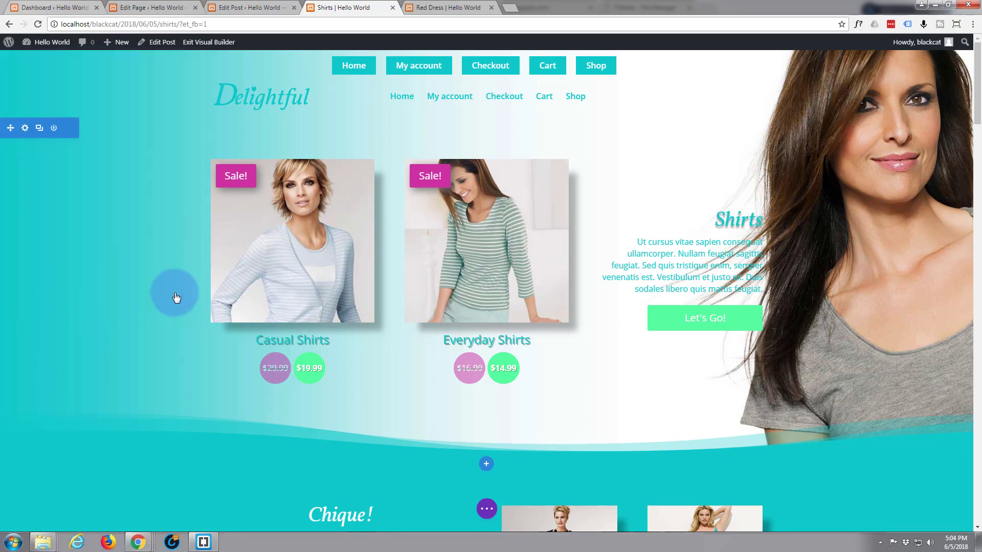
# Test the header's Let's Go! button and return to the header section.
pyautogui.click(702, 319)
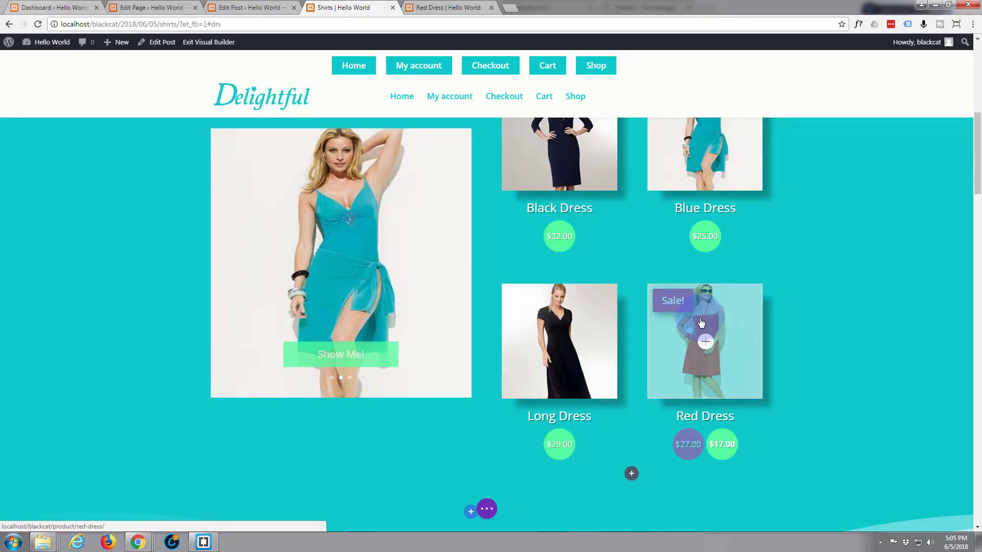
pyautogui.scroll(5, 646, 290)
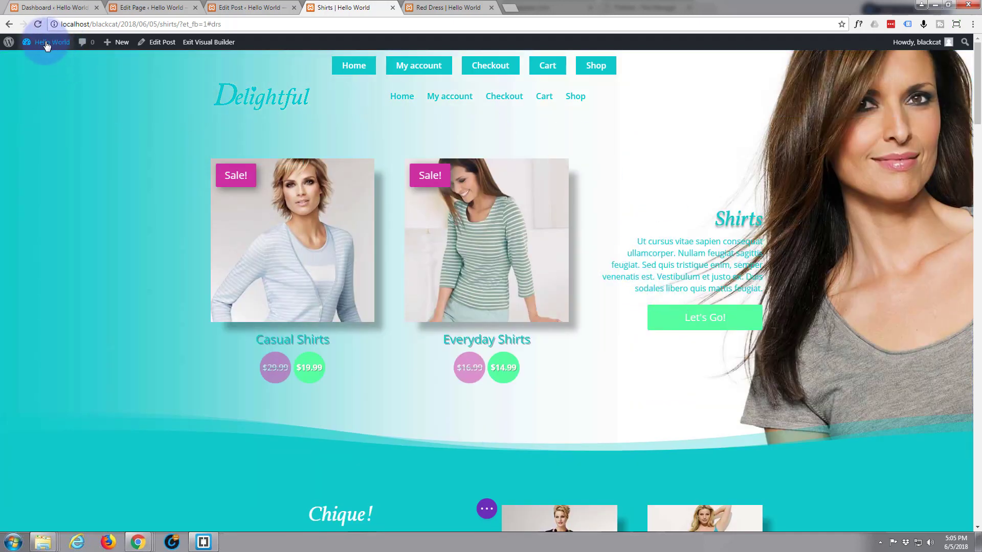
pyautogui.moveTo(46, 42)
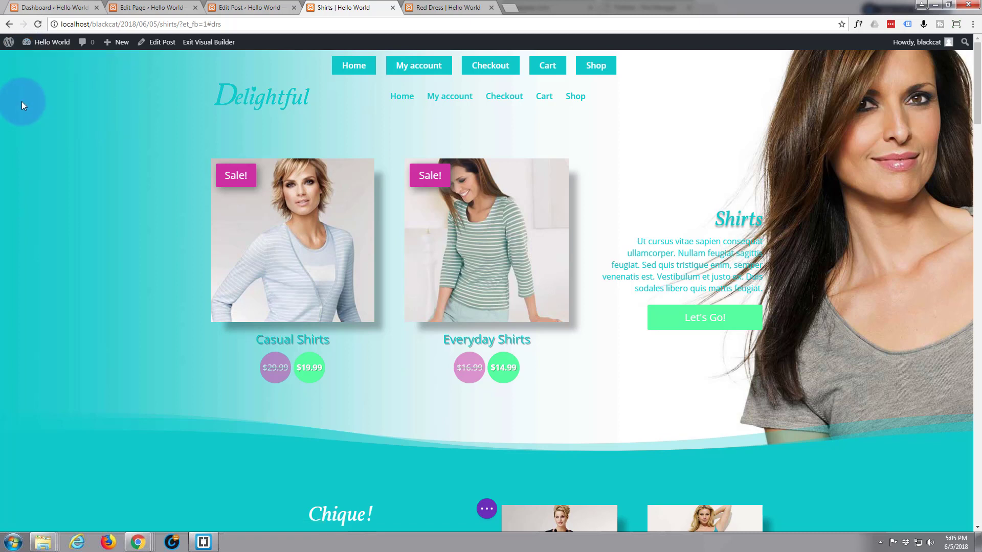
# Replace the header section's background image with s2a.jpg from the media library and save the section settings.
pyautogui.click(25, 128)
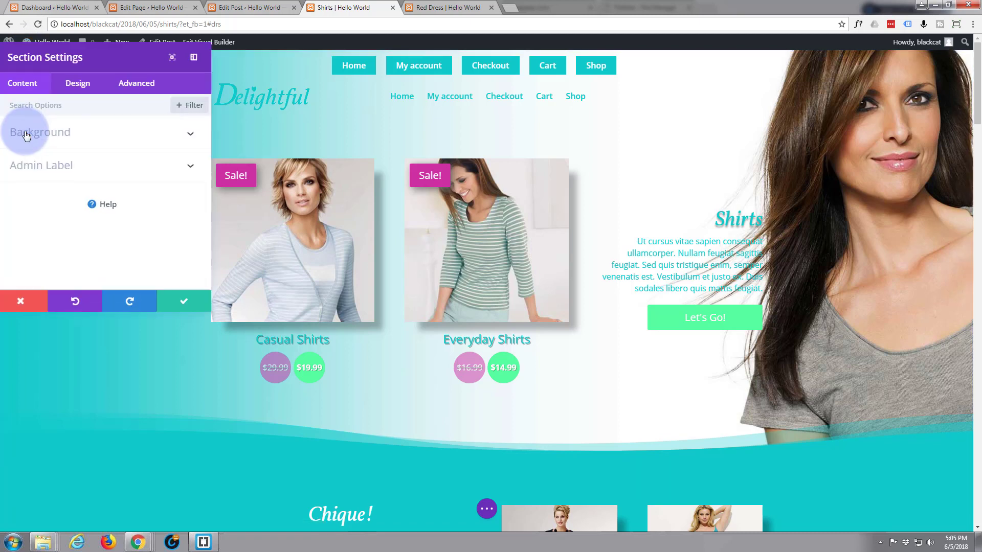
pyautogui.click(182, 139)
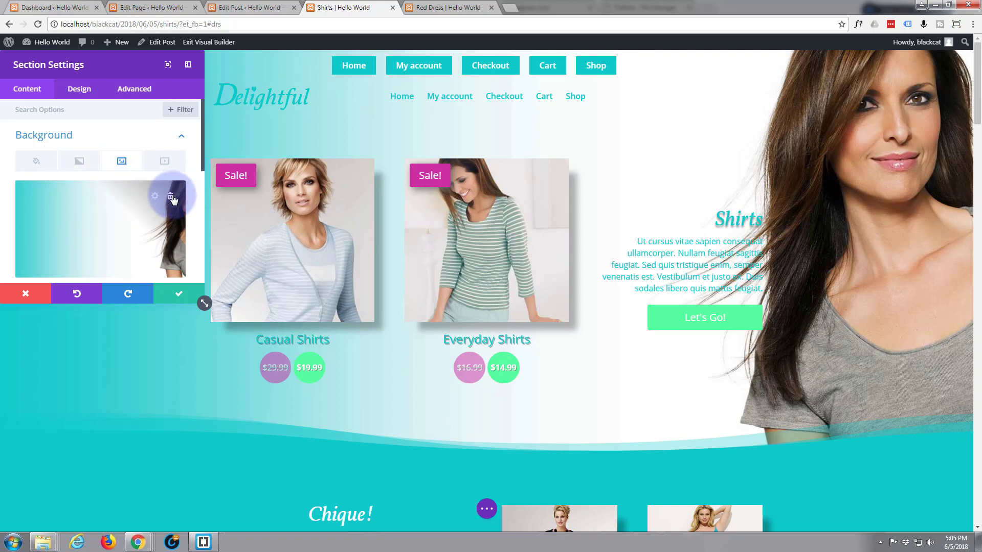
pyautogui.click(174, 199)
pyautogui.click(98, 226)
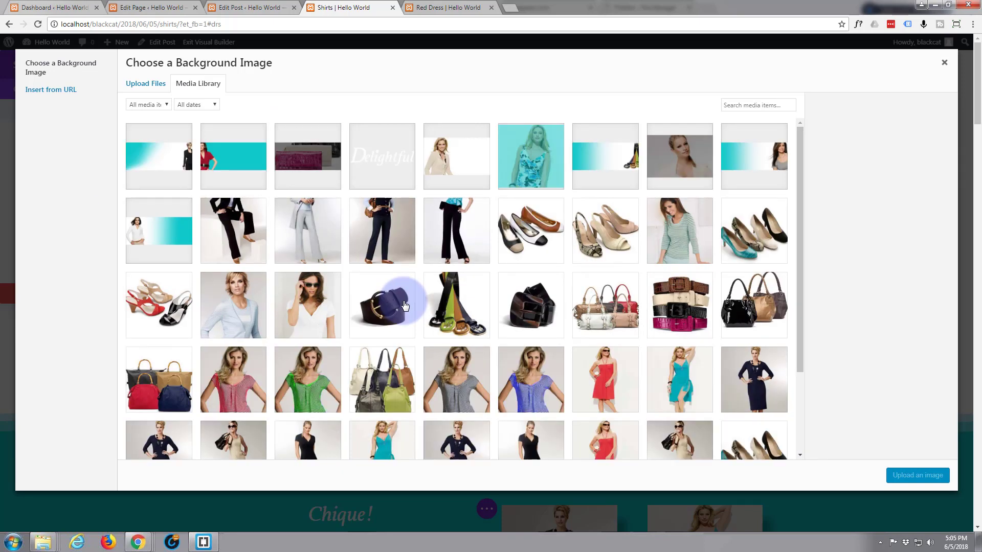
pyautogui.scroll(-1, 404, 305)
pyautogui.scroll(-1, 404, 306)
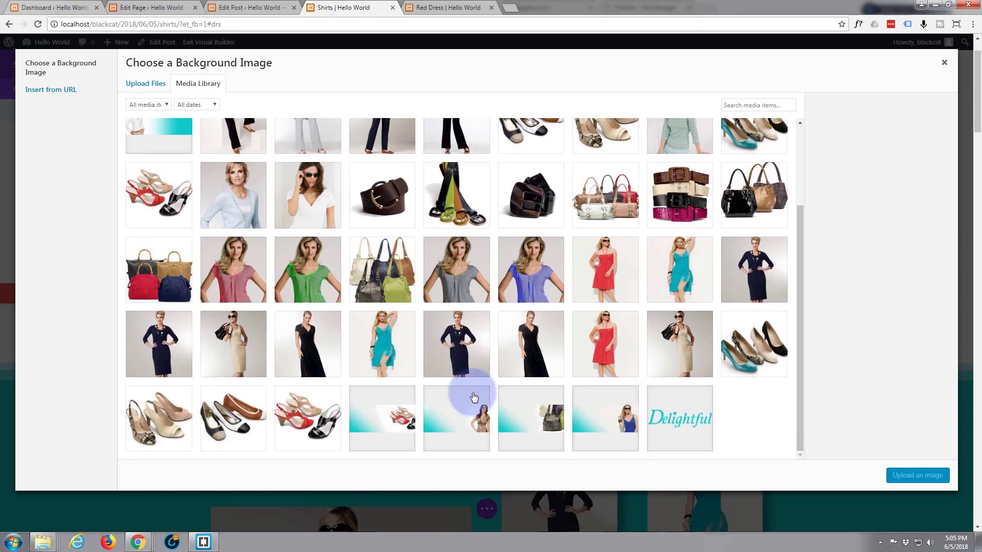
pyautogui.click(477, 426)
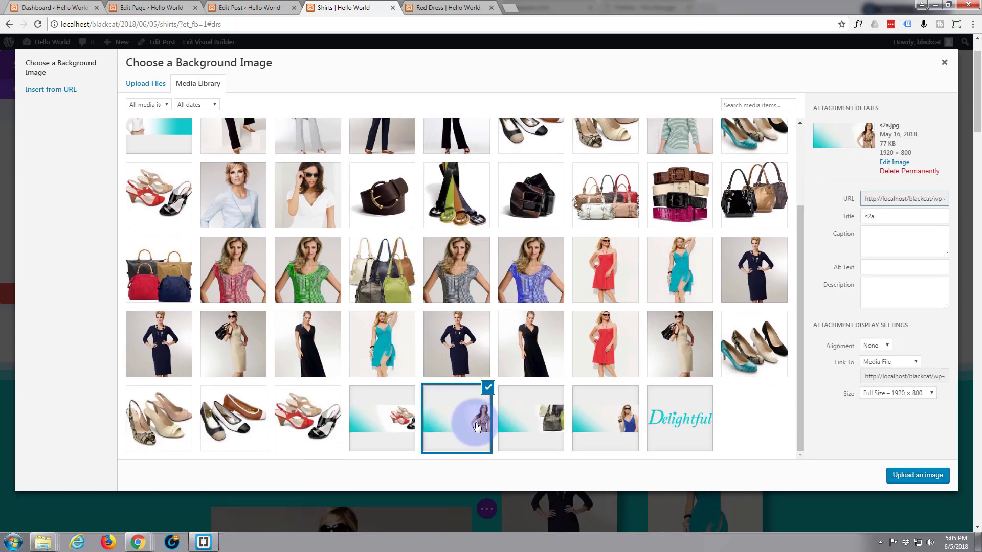
pyautogui.click(928, 475)
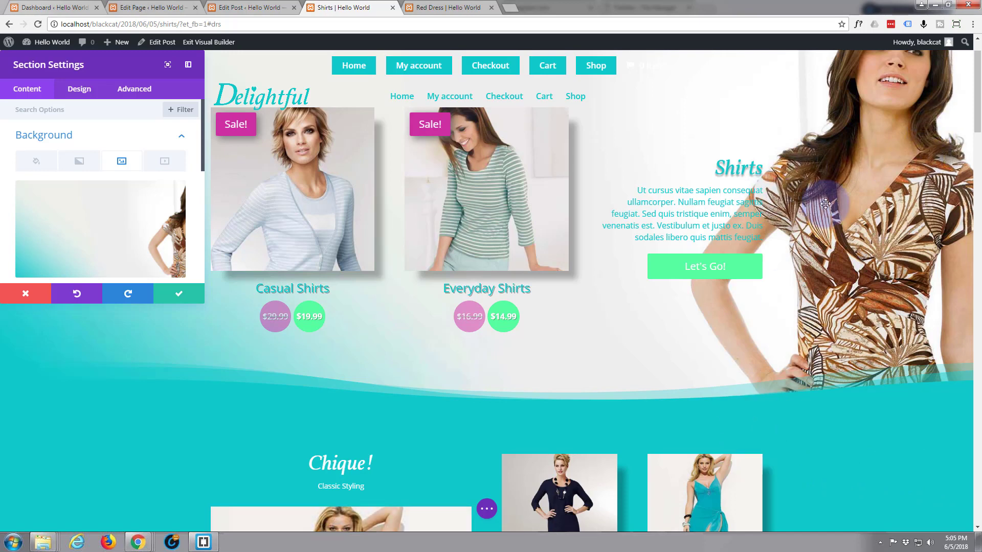
pyautogui.scroll(-3, 588, 219)
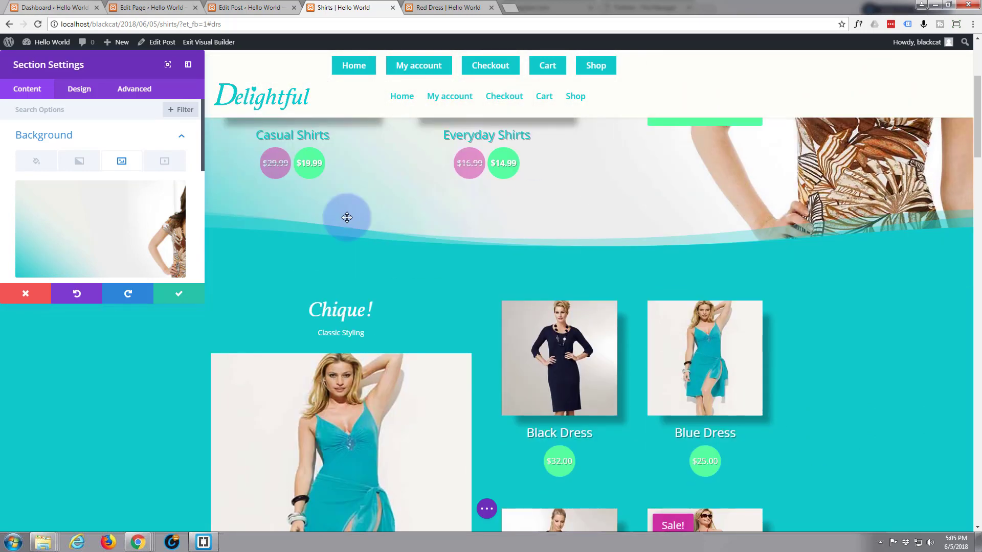
pyautogui.click(188, 299)
# Exit the visual builder on the Shirts post, saving all changes.
pyautogui.scroll(-2, 185, 289)
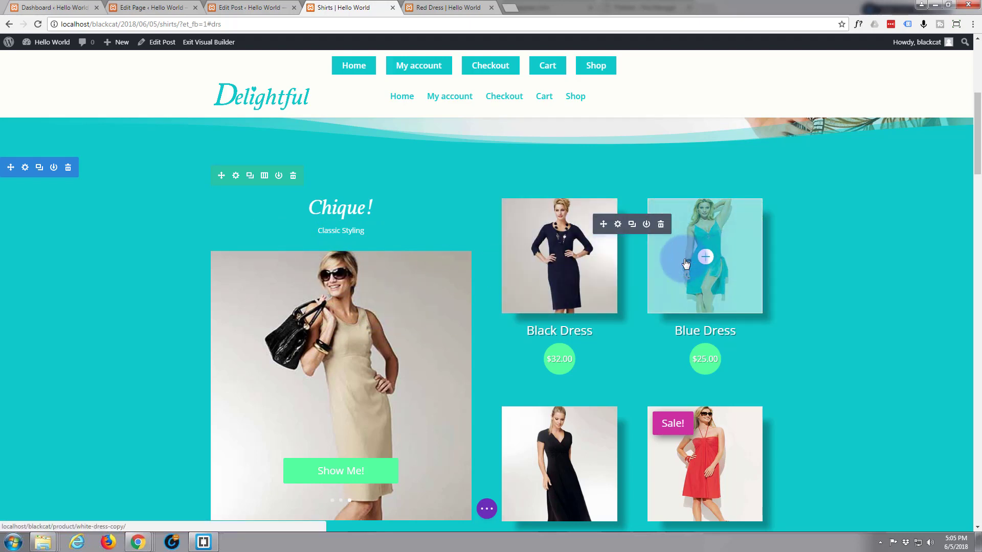
pyautogui.scroll(-12, 686, 264)
pyautogui.scroll(1, 675, 256)
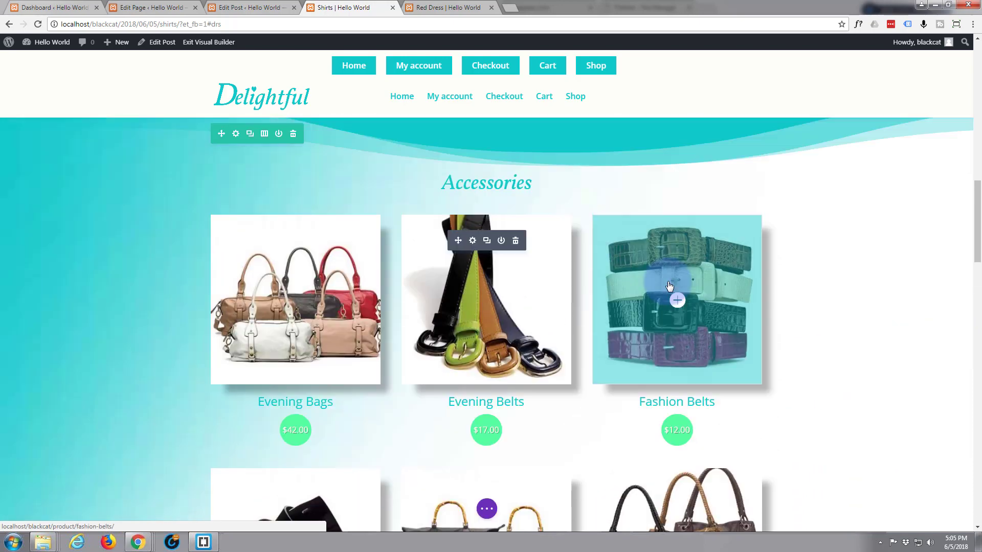
pyautogui.scroll(15, 669, 285)
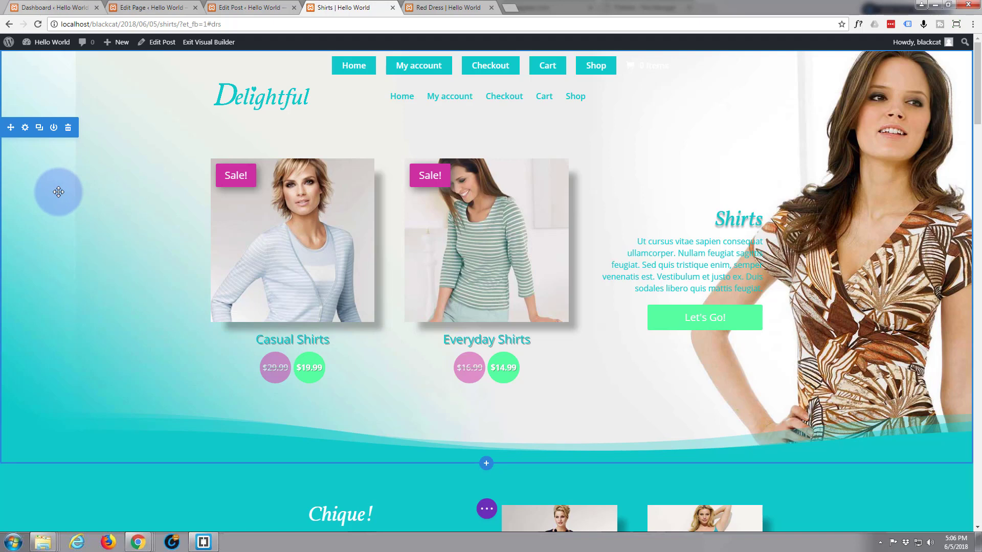
pyautogui.click(201, 44)
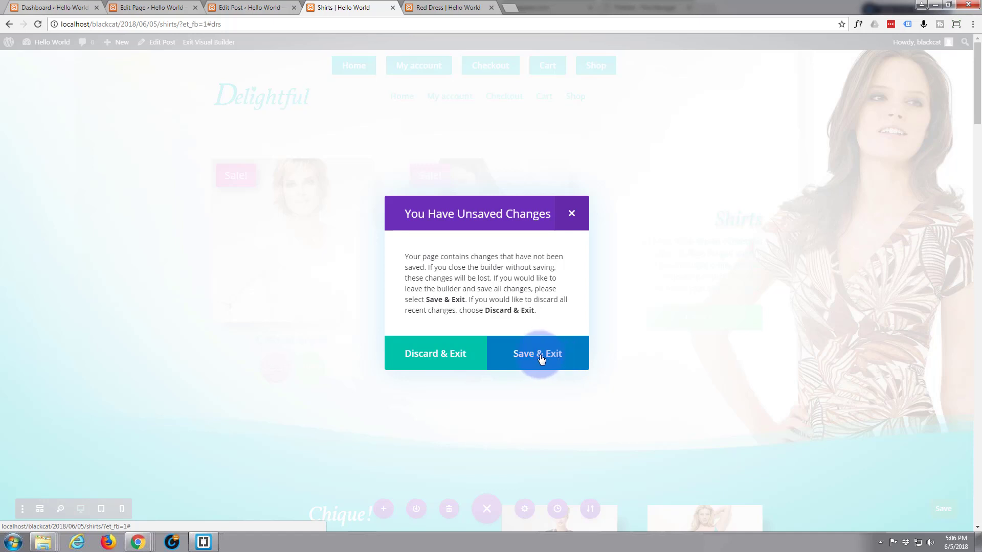
pyautogui.click(541, 359)
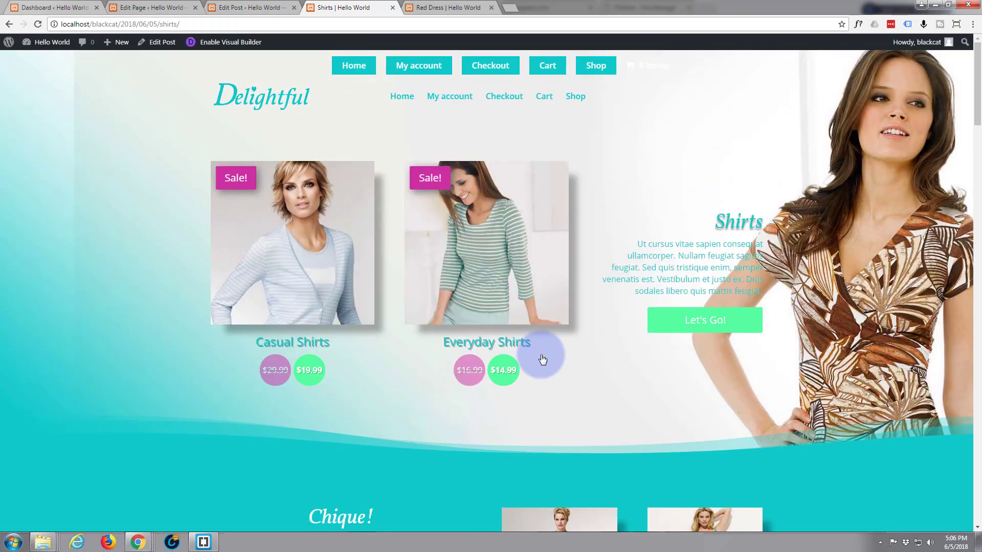